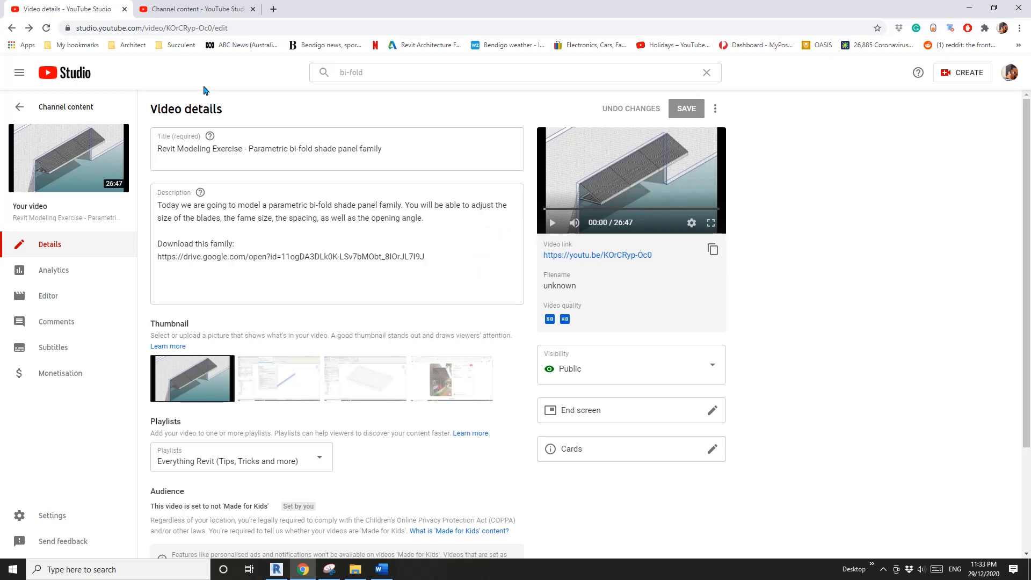
- Switch to Revit and create a new family from the Metric Generic Model.rft template
click(277, 570)
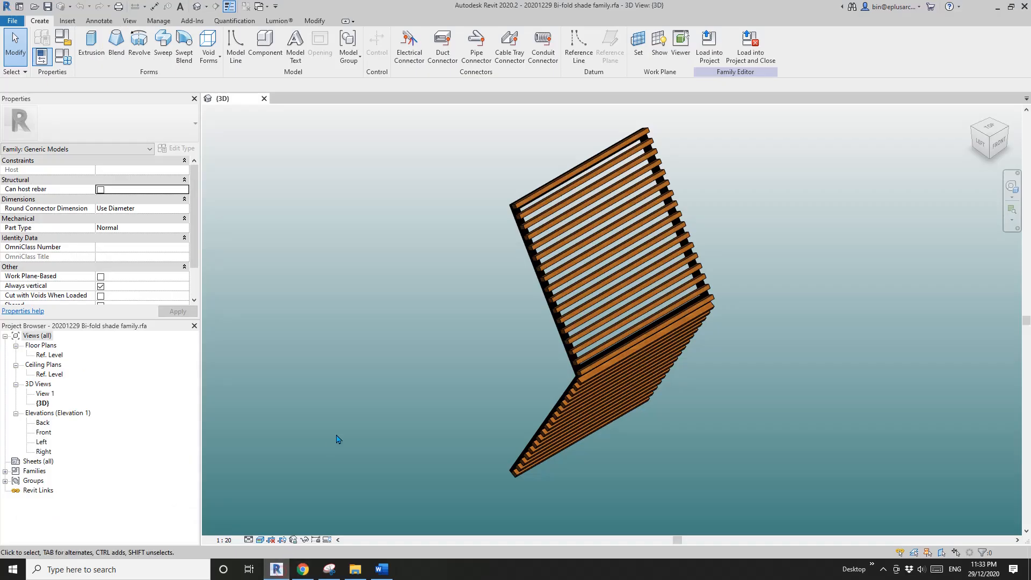
shift+middle_drag(658, 366, 365, 178)
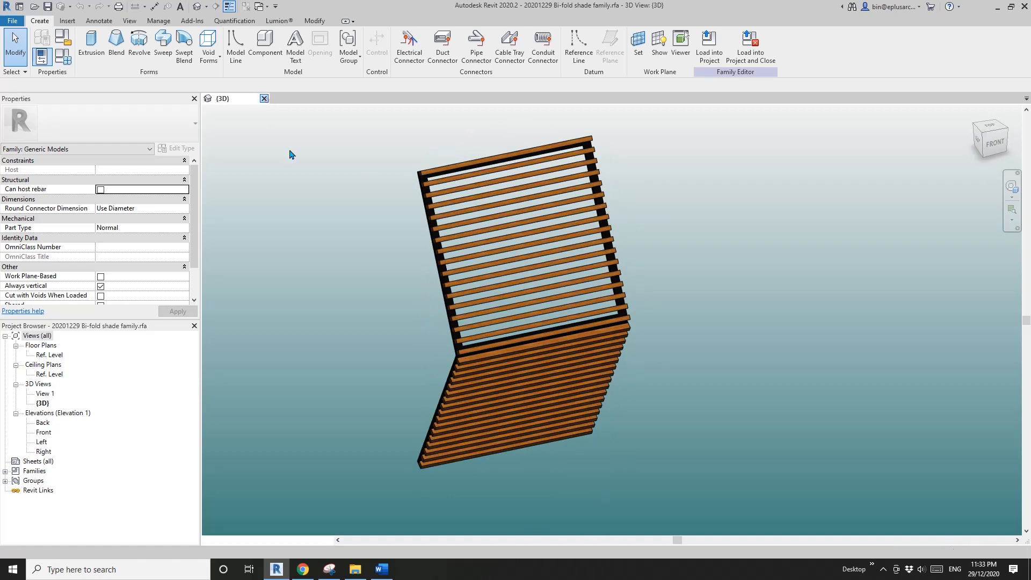
key(ctrl+d)
click(88, 203)
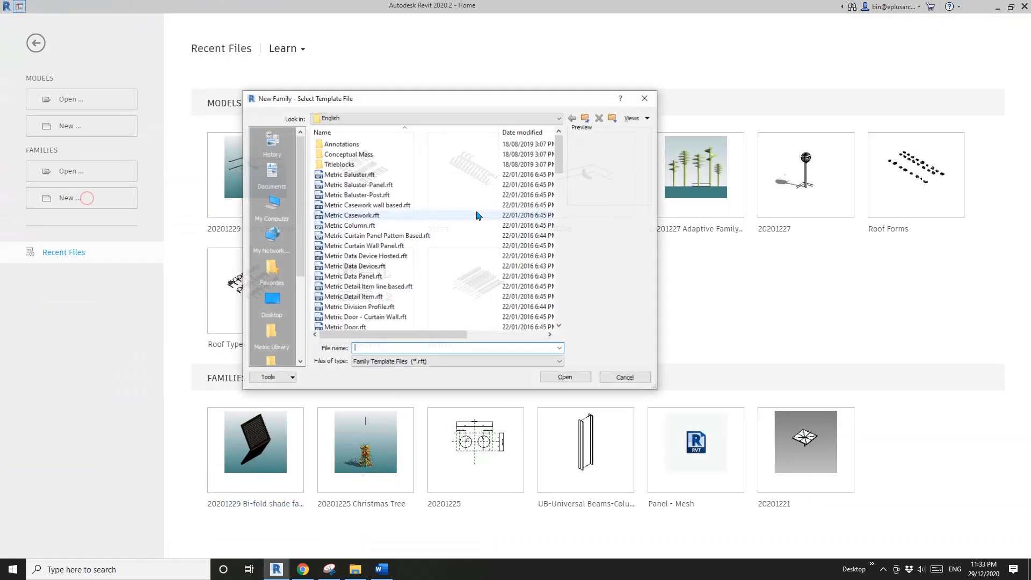
drag(560, 156, 568, 234)
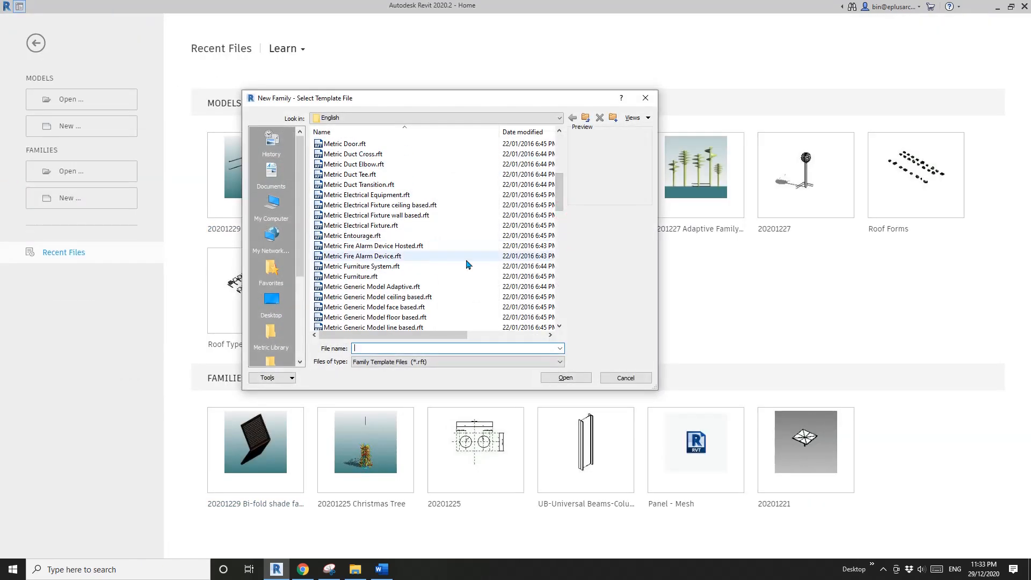
scroll(419, 246, down, 6)
click(392, 289)
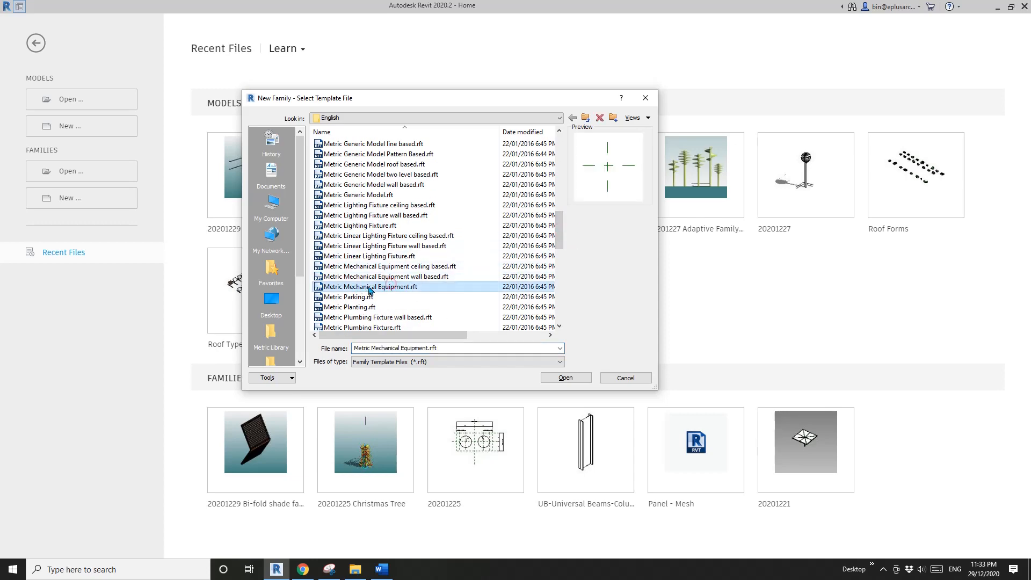
click(358, 196)
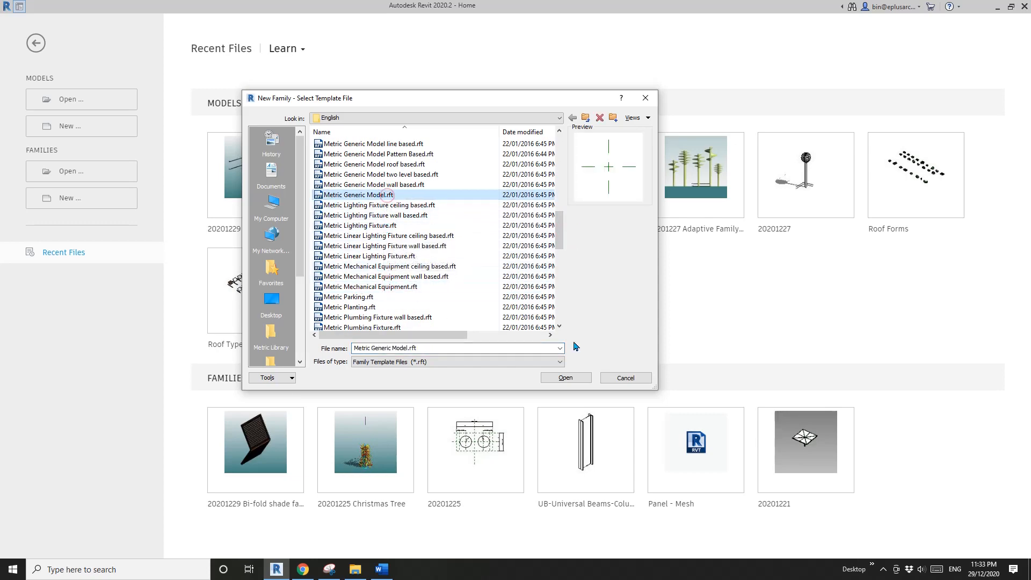
click(567, 378)
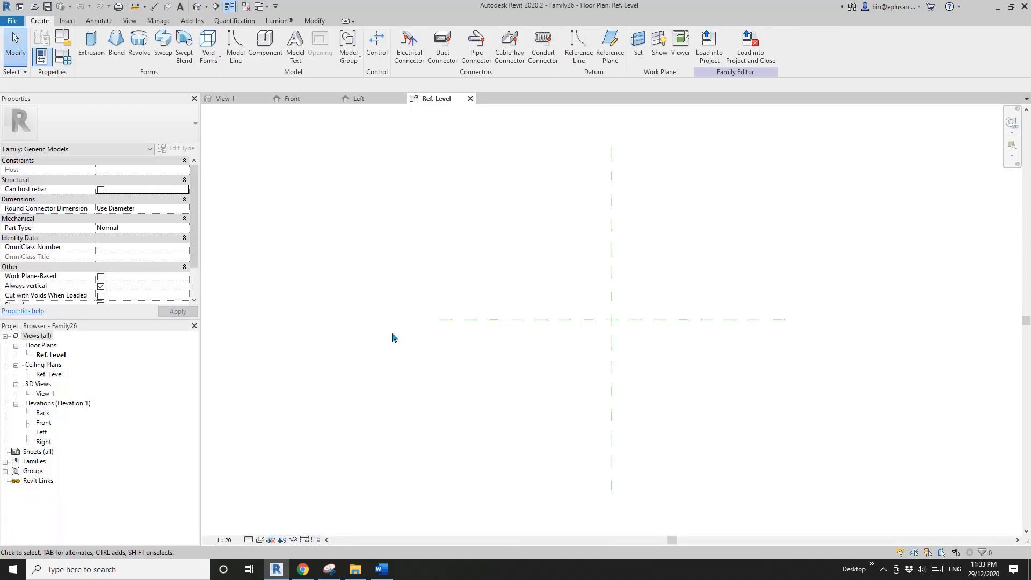
- On the Ref. Level plan, draw vertical reference planes about 538 mm and 620 mm to either side of the centre plane
middle_drag(624, 330, 556, 331)
key(r)
key(p)
click(497, 363)
click(497, 272)
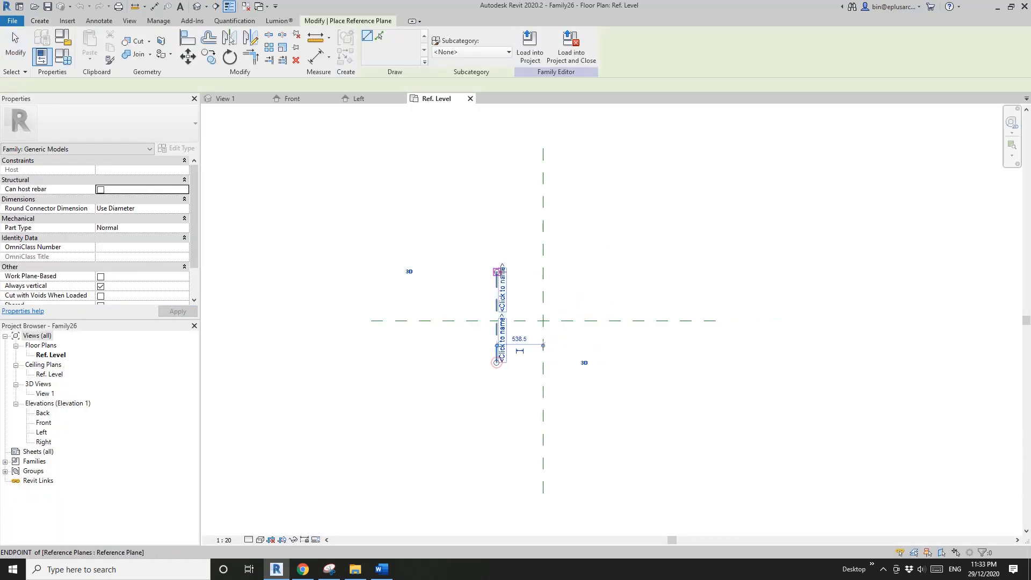
click(597, 363)
click(597, 273)
- Dimension across the two outer reference planes and the centre plane, and make the segments equal (EQ)
key(d)
key(i)
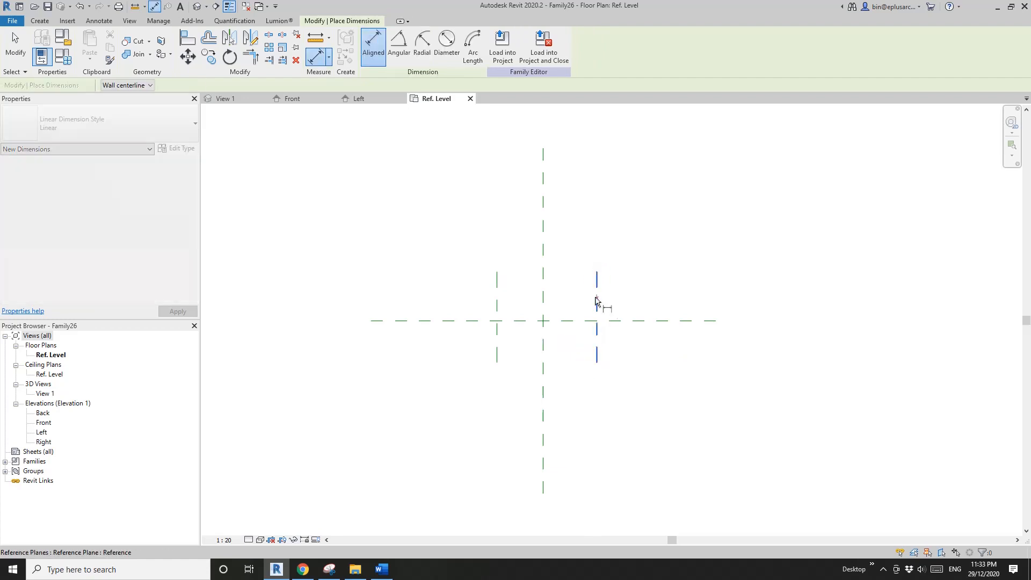
click(597, 294)
click(543, 291)
click(497, 292)
click(537, 234)
scroll(537, 246, up, 2)
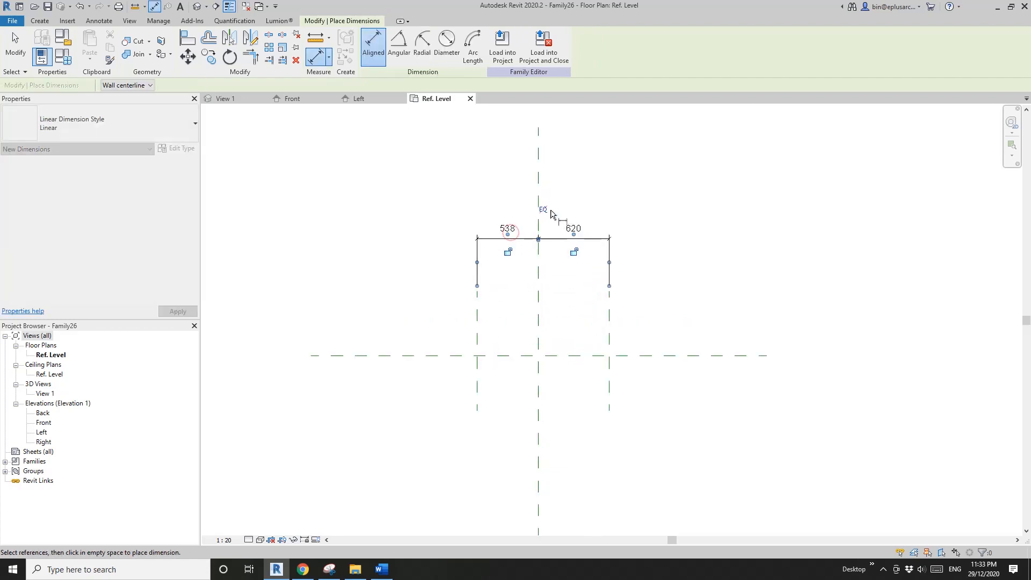
click(546, 210)
- Dimension the overall width between the two outer reference planes and label it with a new type parameter W
click(597, 297)
click(497, 290)
click(477, 215)
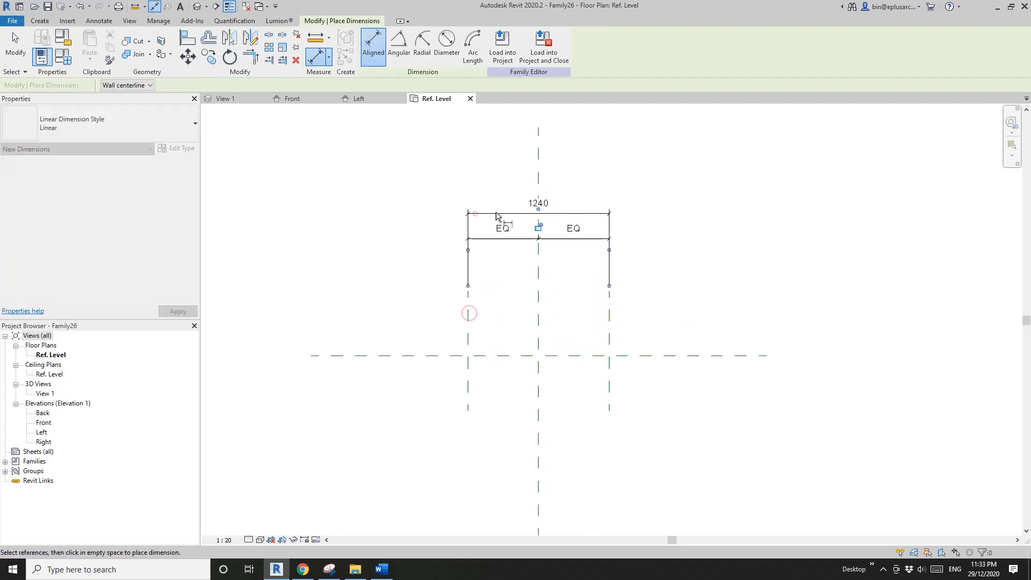
key(Escape)
click(534, 205)
click(475, 46)
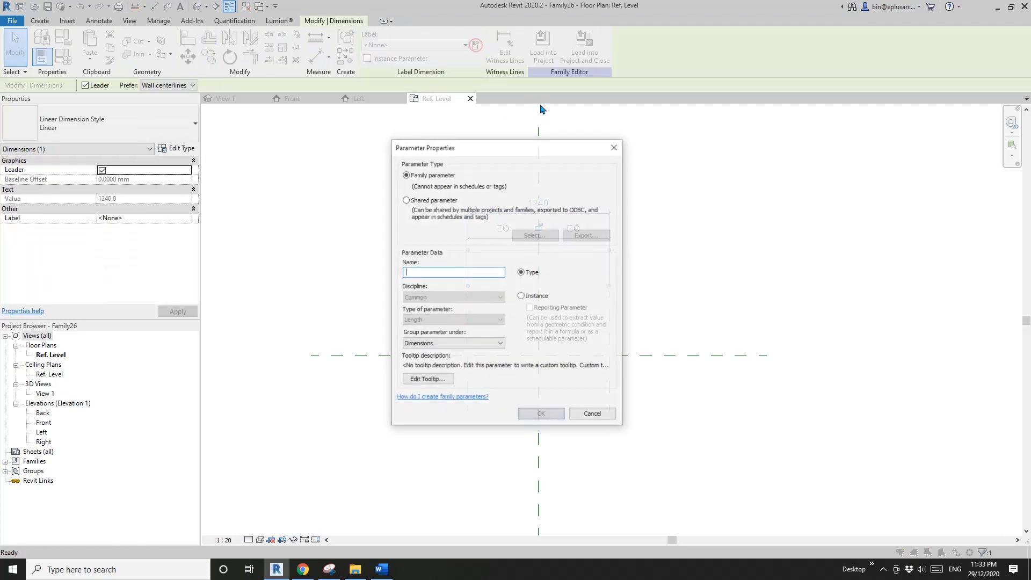
text(w)
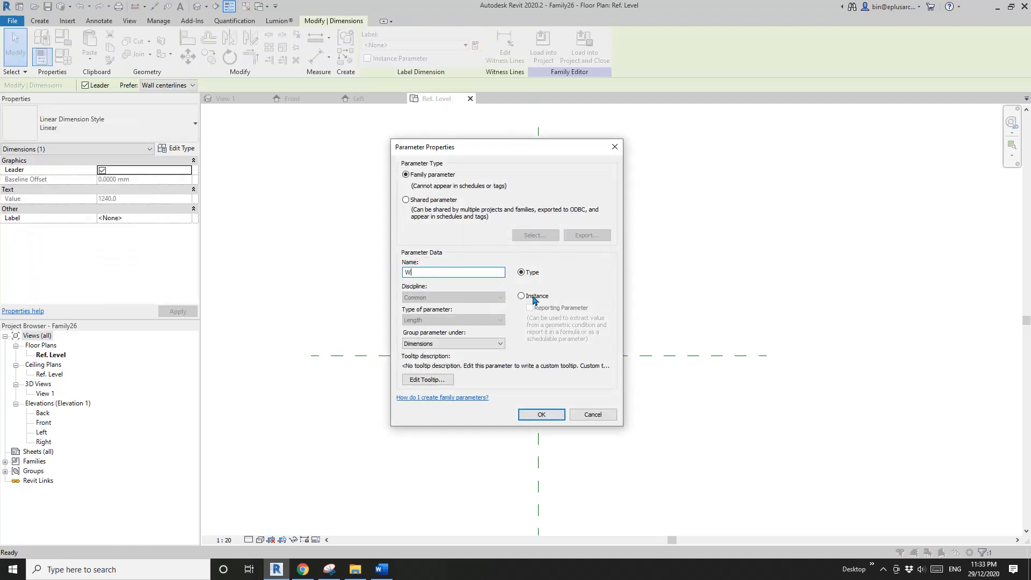
click(541, 414)
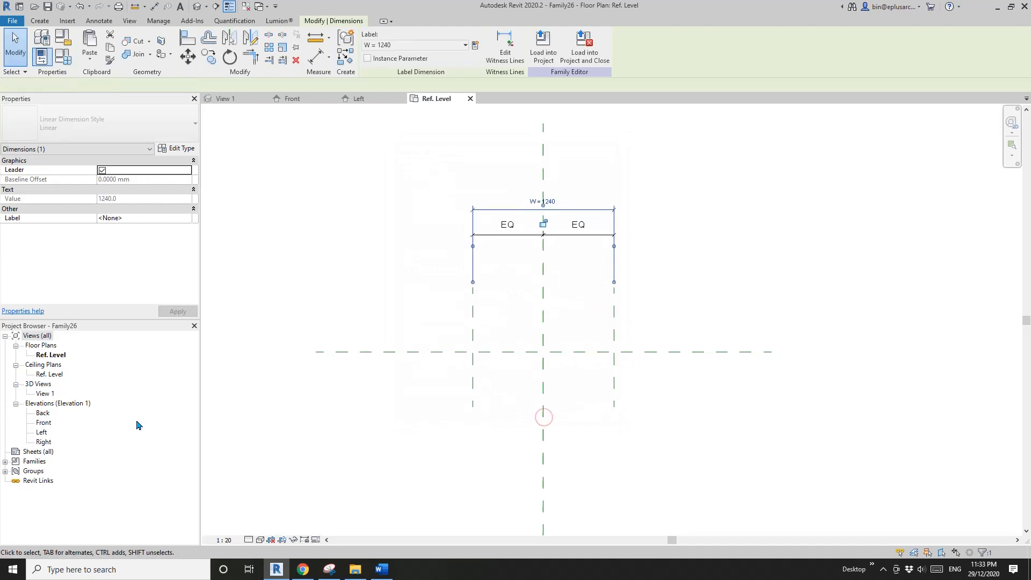
- In the Left elevation, draw a horizontal reference plane about 1297 mm above Ref. Level, crossing the vertical centre plane
double_click(42, 433)
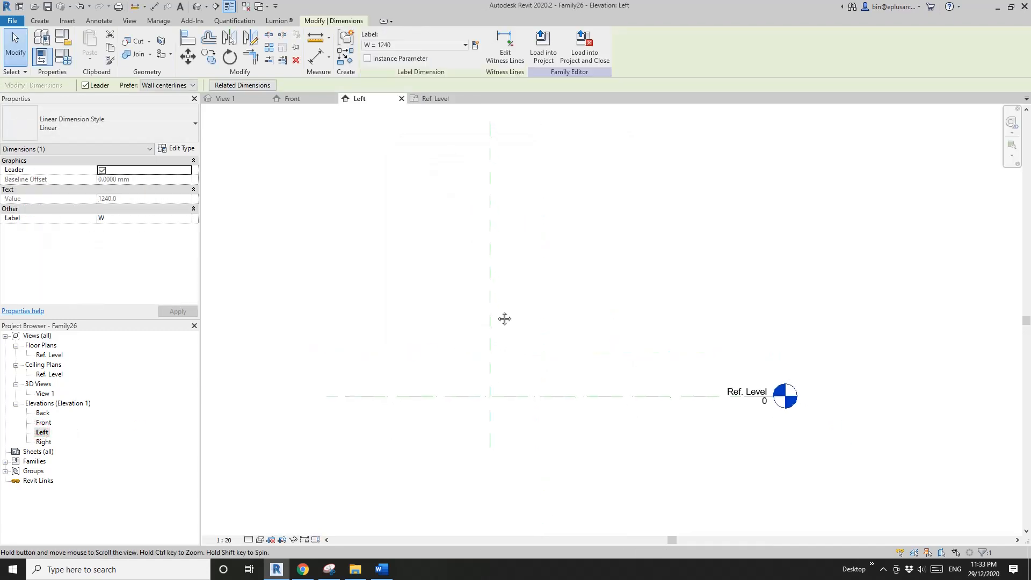
key(r)
key(p)
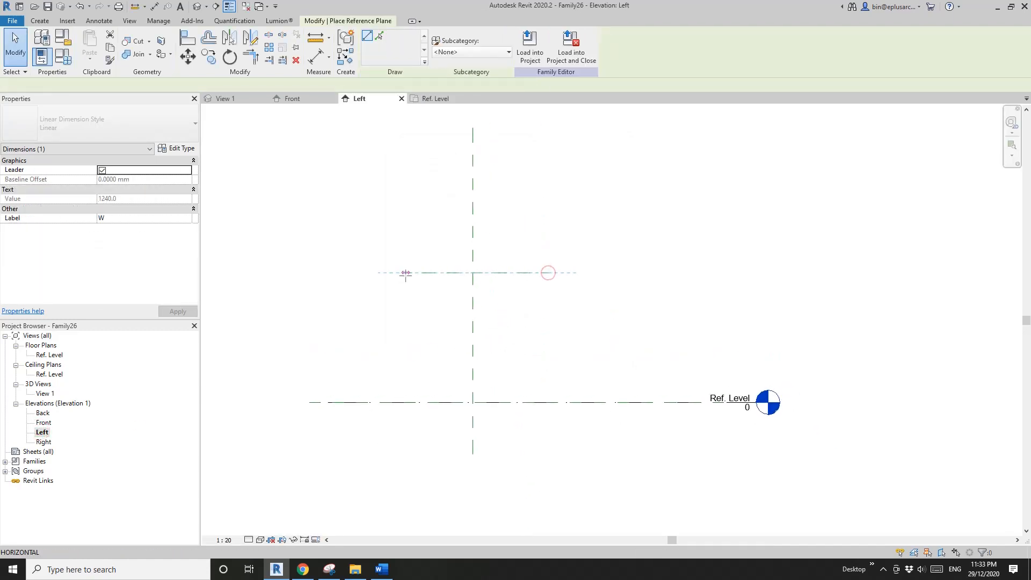
click(405, 273)
- Dimension the height from Ref. Level to the new horizontal reference plane and label it with a new type parameter H
key(d)
key(i)
click(541, 402)
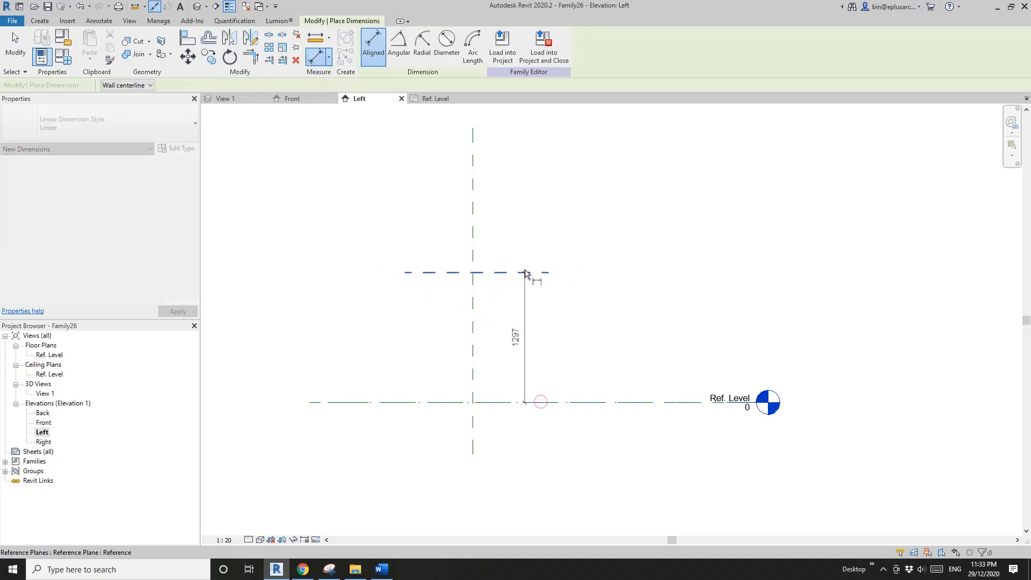
click(525, 272)
click(544, 321)
key(Escape)
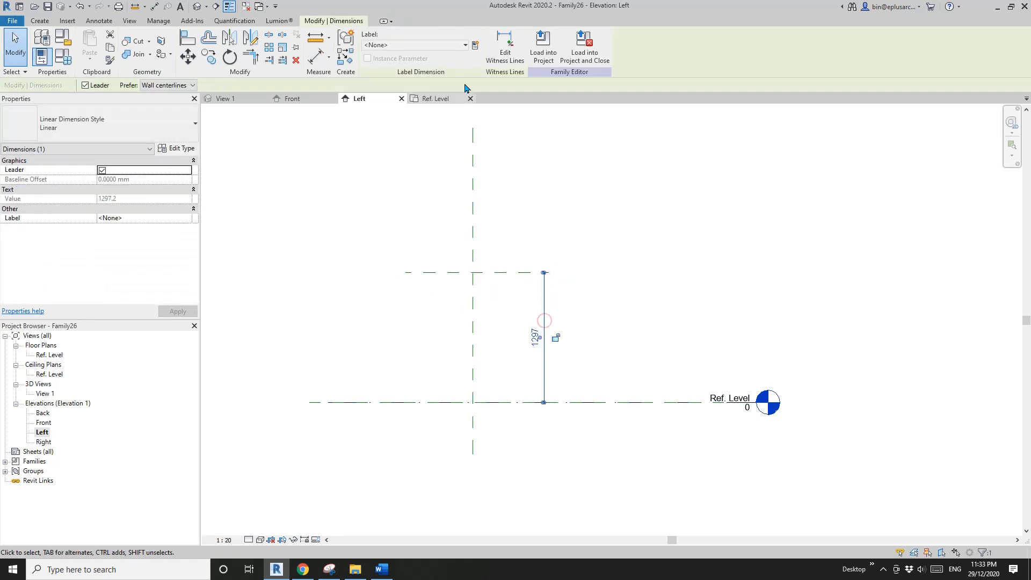
click(475, 45)
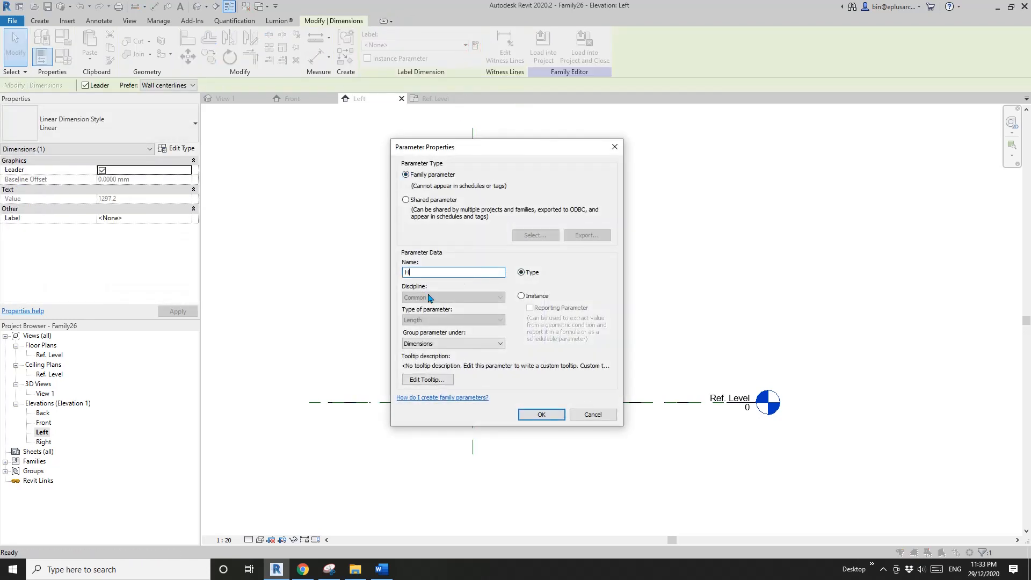
click(541, 414)
scroll(537, 333, up, 3)
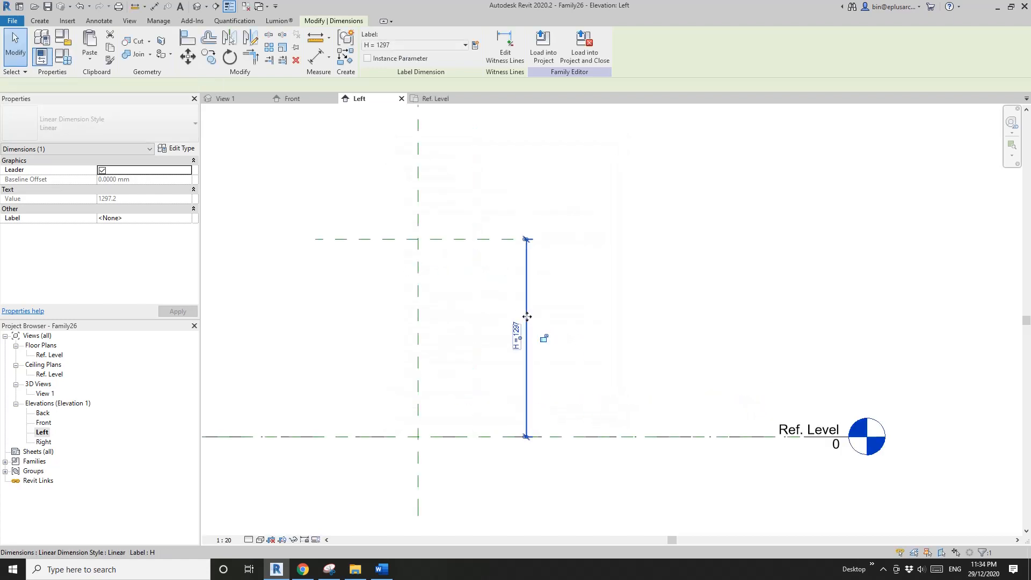
click(442, 307)
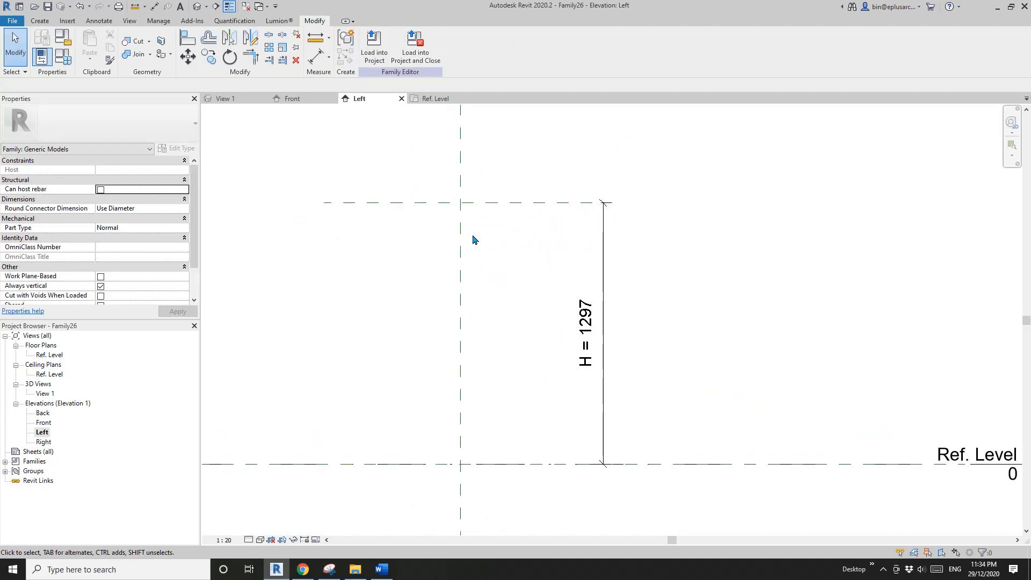
- Draw a reference line about 580 mm long, sloping down at 45° from the intersection of the upper horizontal and vertical centre planes
middle_drag(473, 238, 476, 244)
click(39, 21)
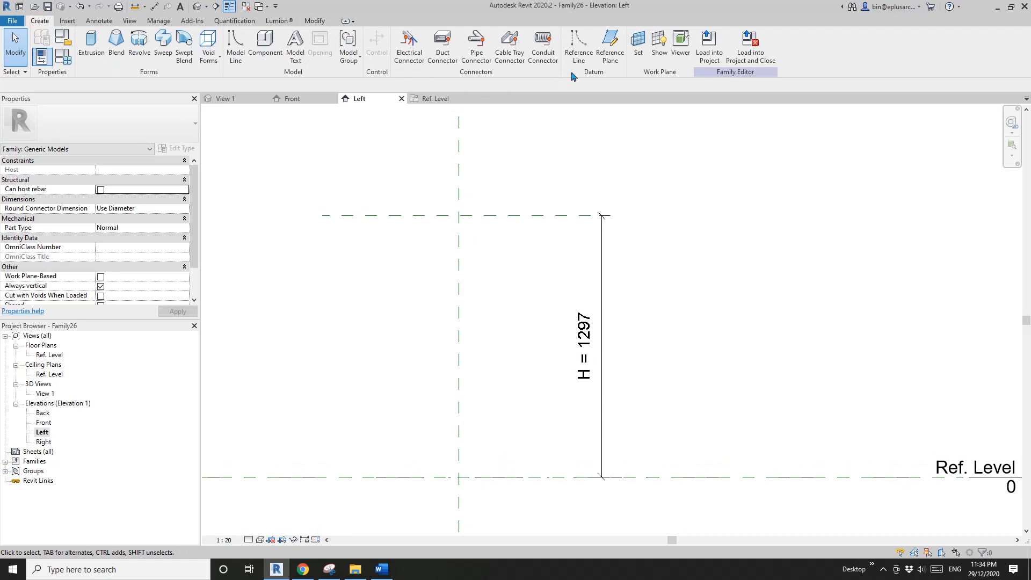
click(579, 47)
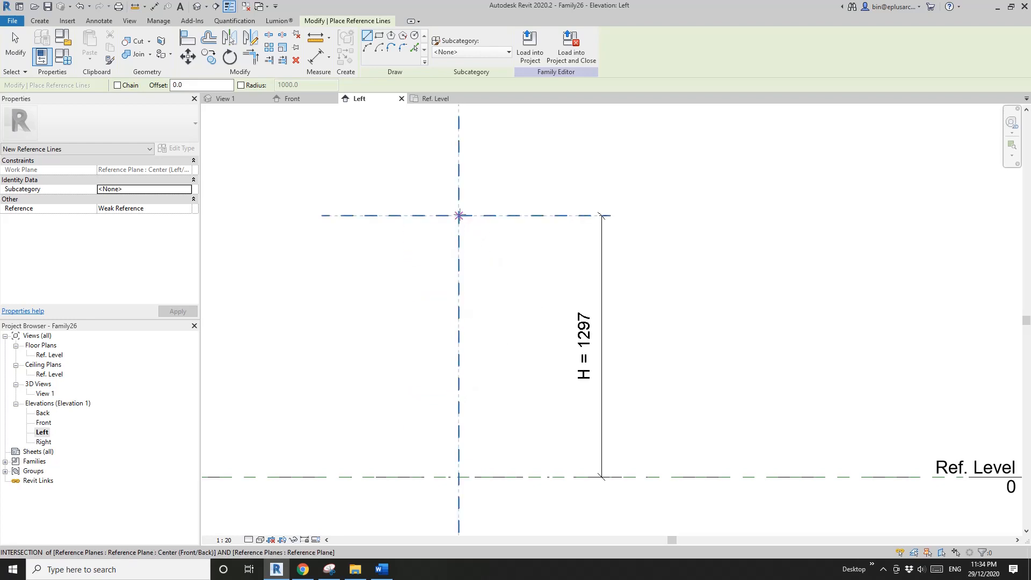
click(459, 215)
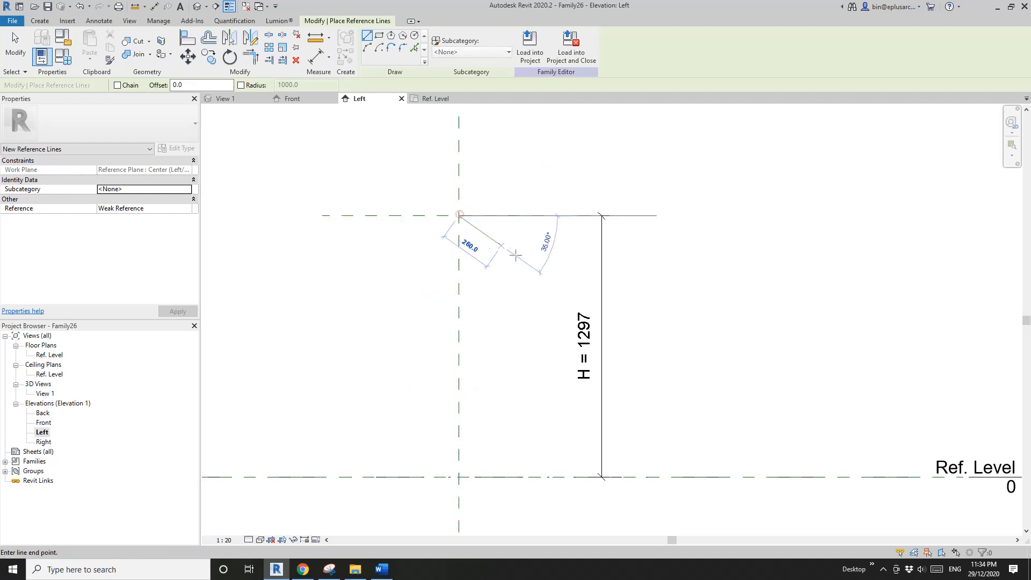
click(538, 299)
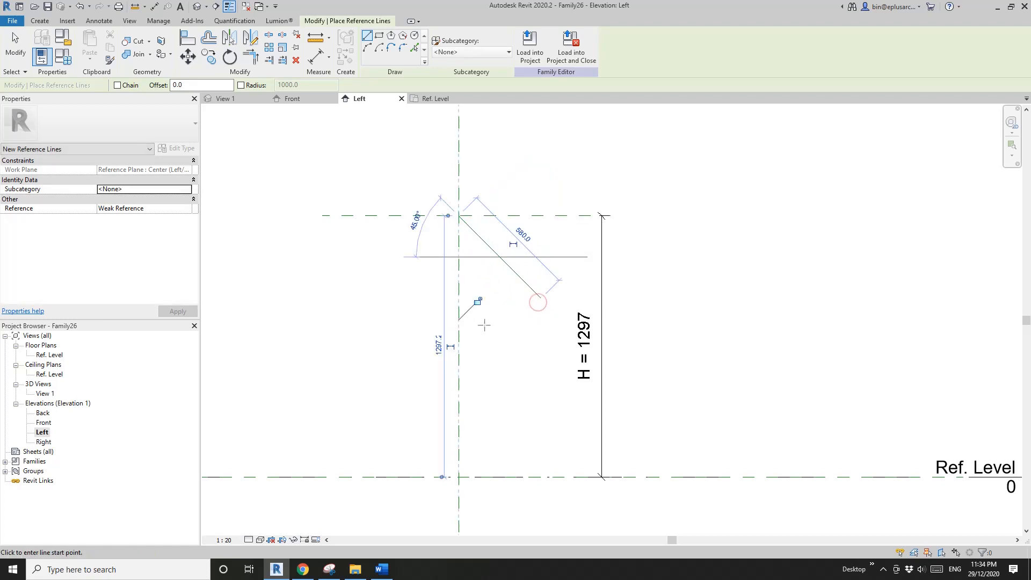
key(Escape)
- Enable visibility of Automatic Sketch Dimensions among the annotation categories of the Left elevation
middle_drag(498, 310, 487, 310)
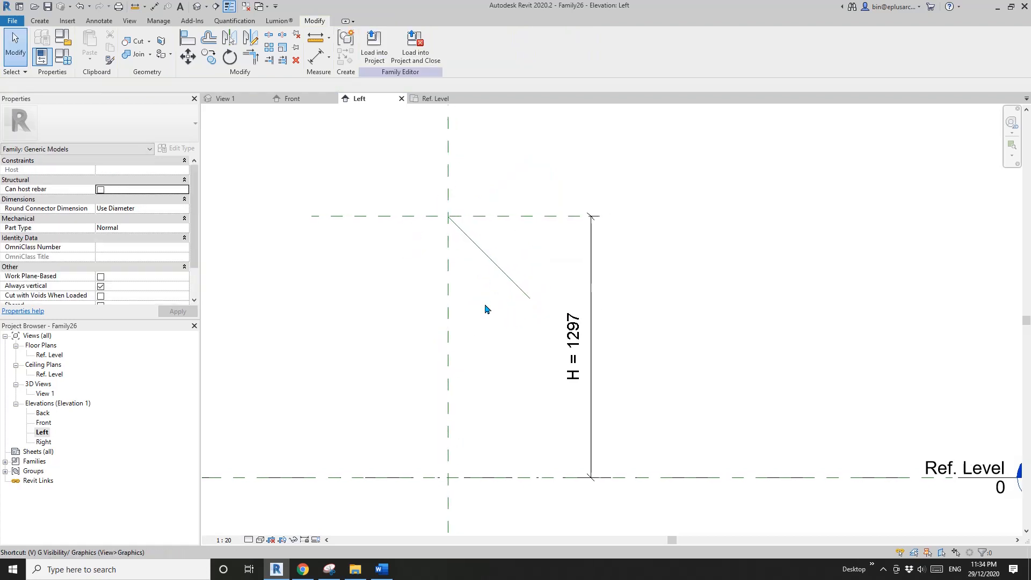
key(g)
click(417, 183)
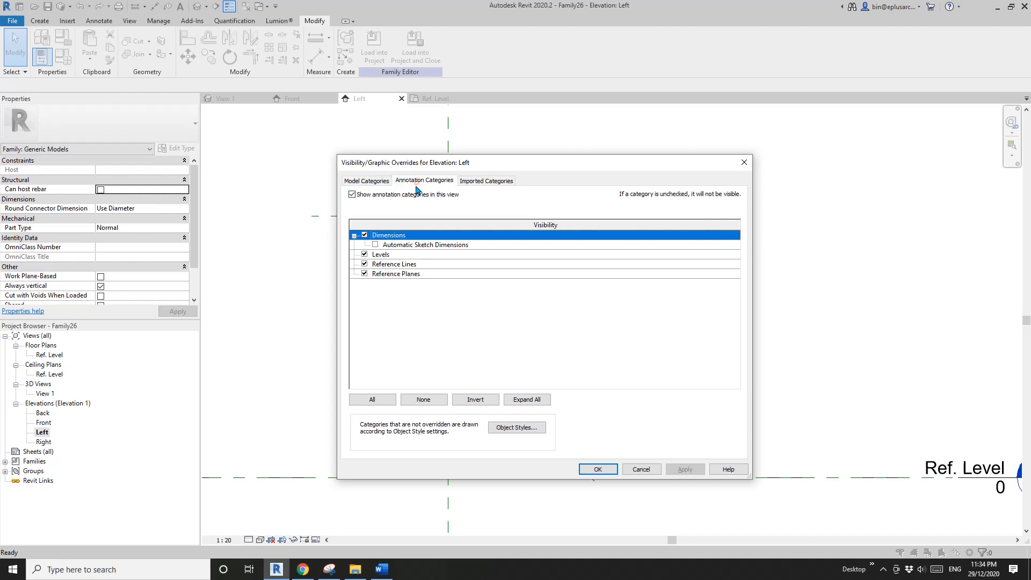
click(376, 246)
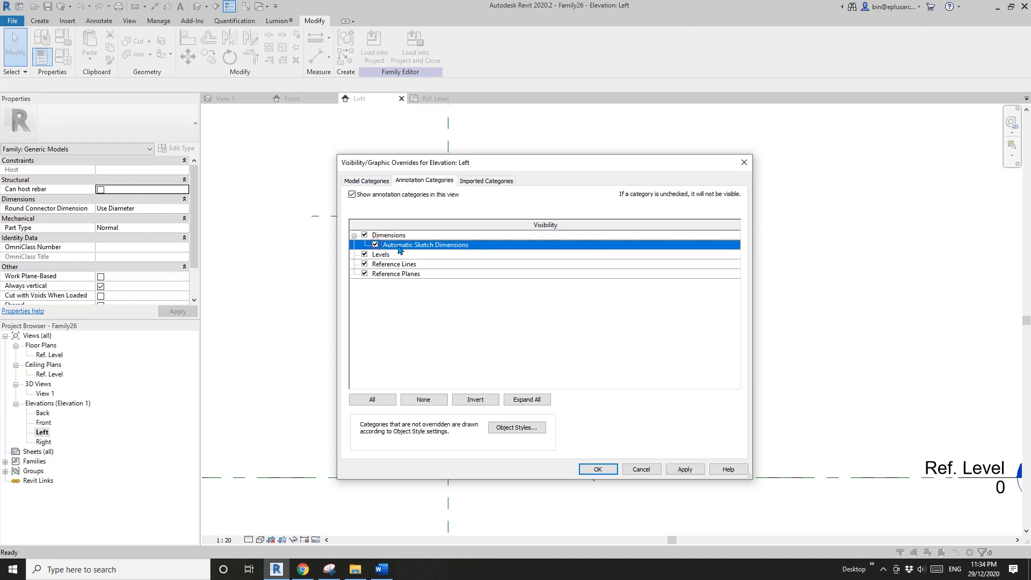
click(598, 470)
middle_drag(603, 460, 592, 465)
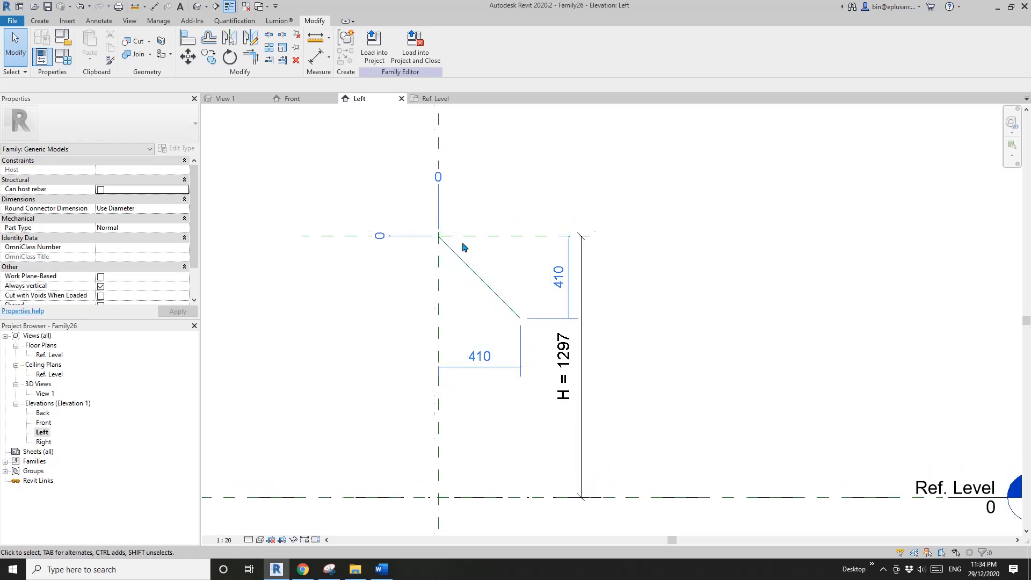
- Align the upper endpoint of the sloping reference line to the horizontal reference plane and lock the alignment
scroll(465, 253, up, 1)
key(l)
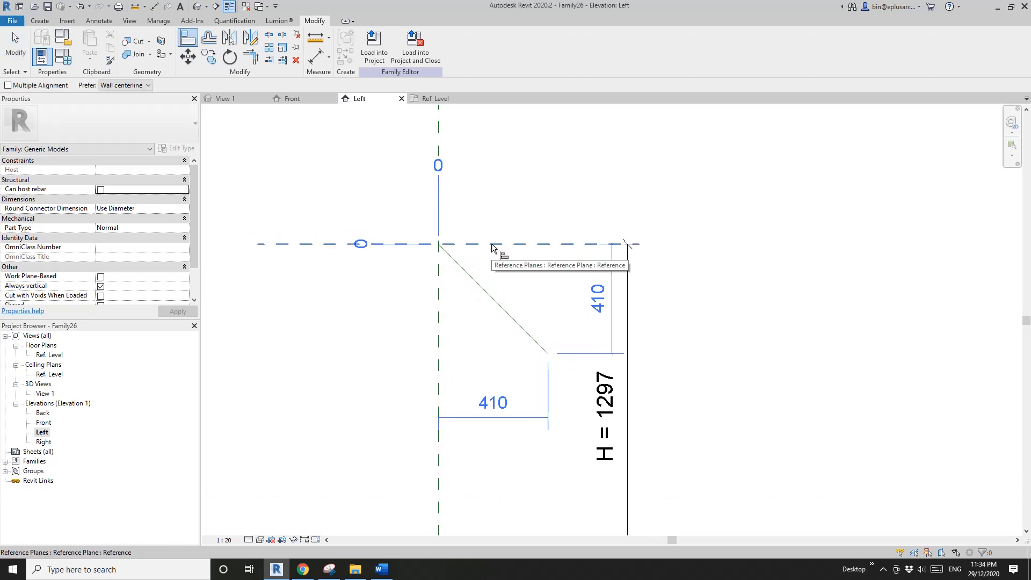
click(491, 244)
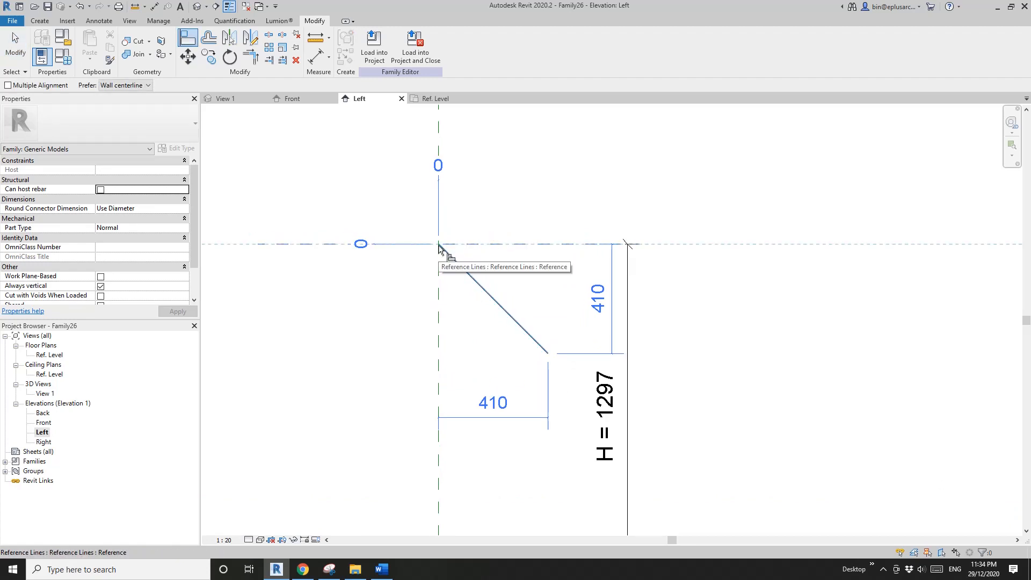
click(430, 264)
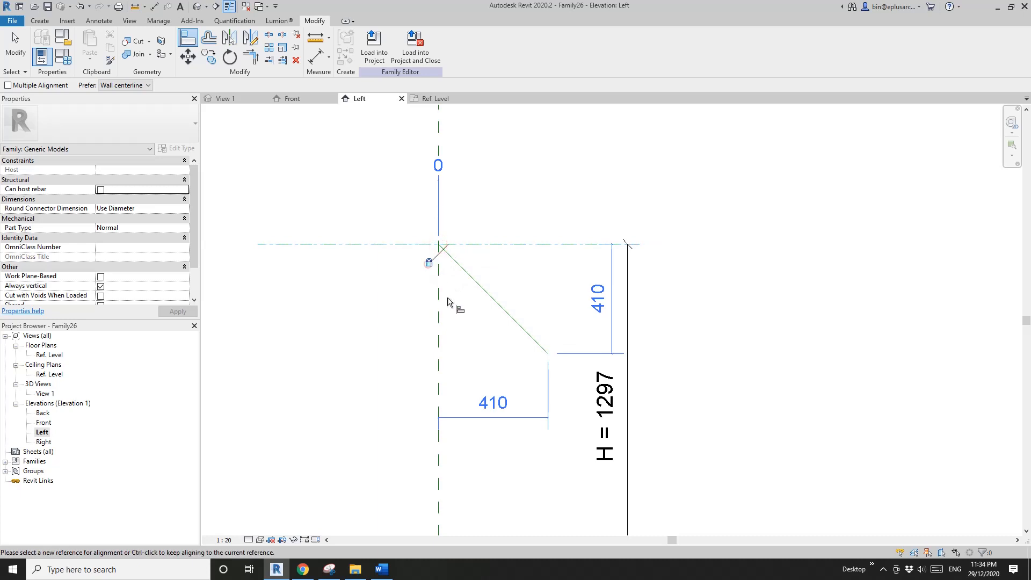
- Align the upper endpoint of the sloping reference line to the vertical centre plane and lock the alignment
middle_drag(462, 311, 461, 314)
click(438, 320)
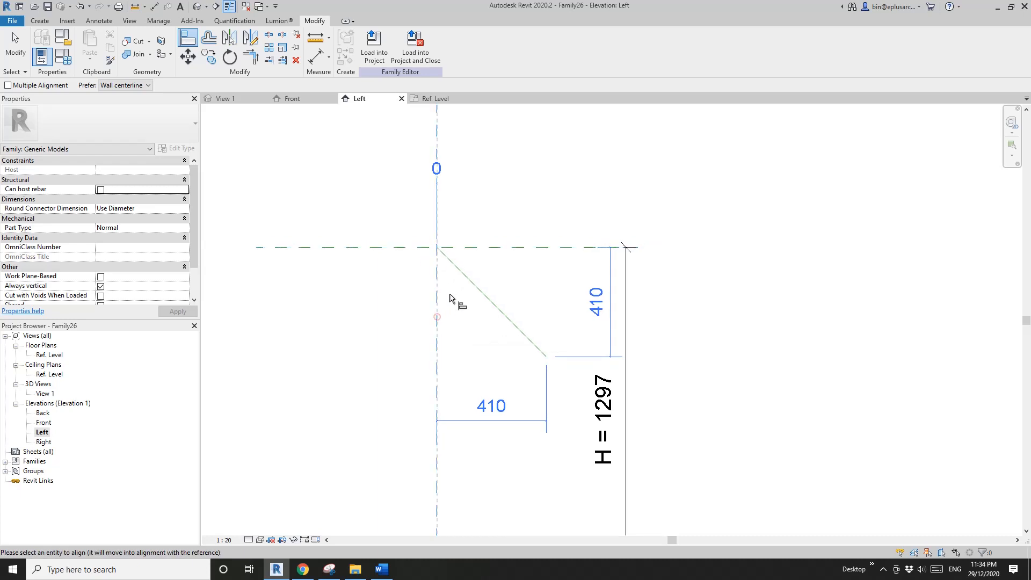
click(442, 252)
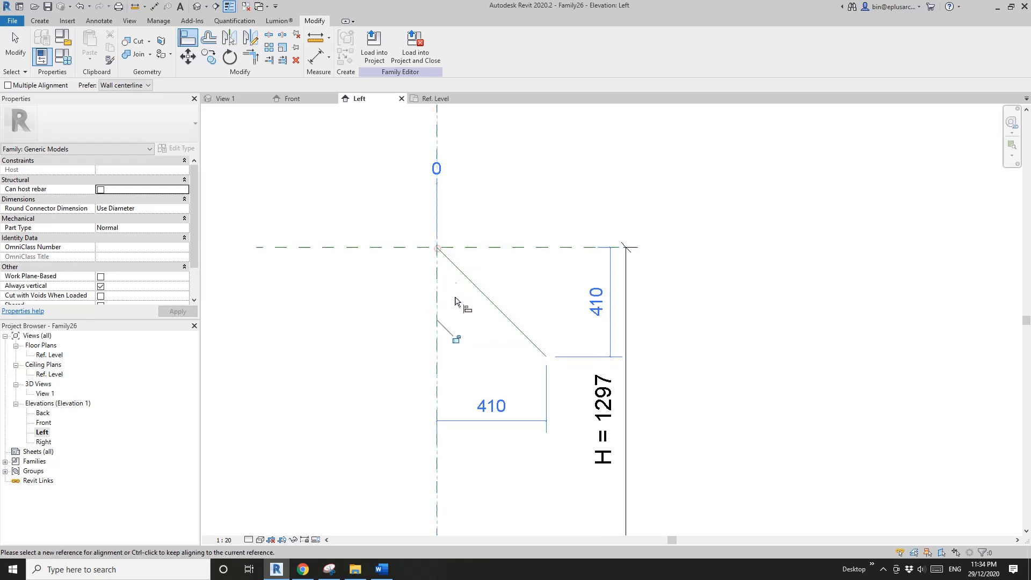
scroll(483, 345, down, 3)
key(Escape)
key(Escape)
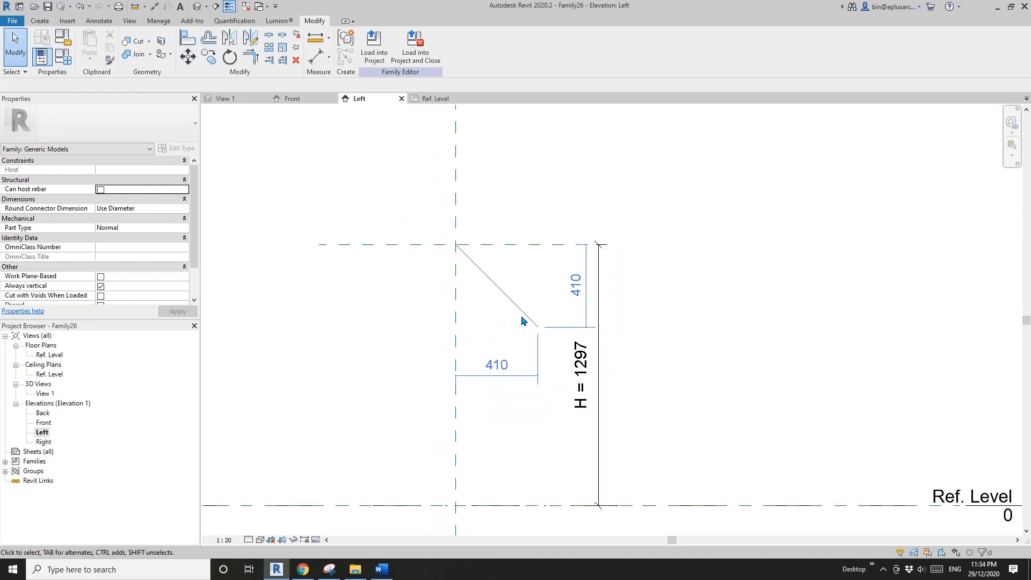
- Make the temporary length dimension of the sloping reference line permanent
click(512, 296)
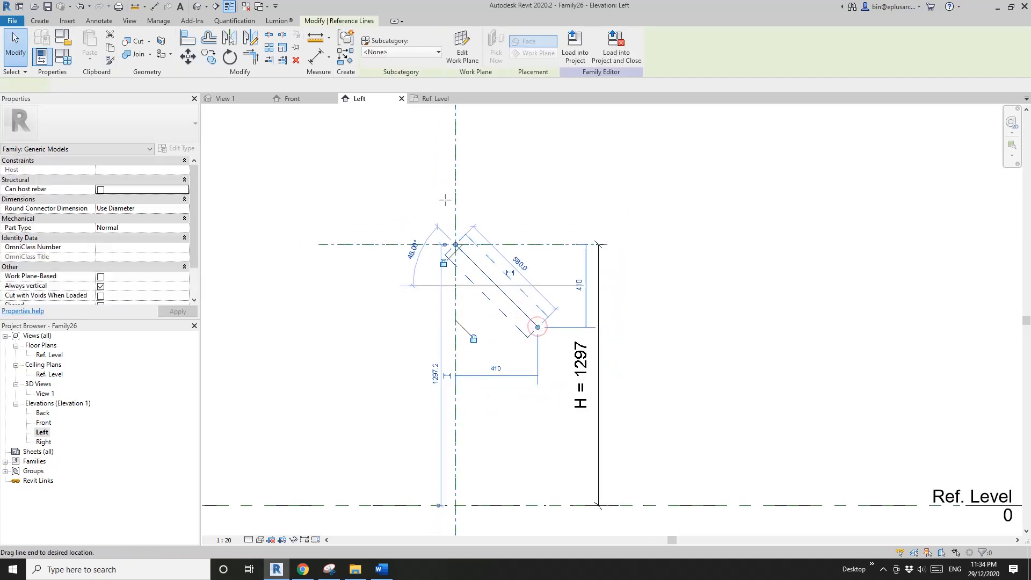
drag(446, 200, 537, 327)
click(522, 327)
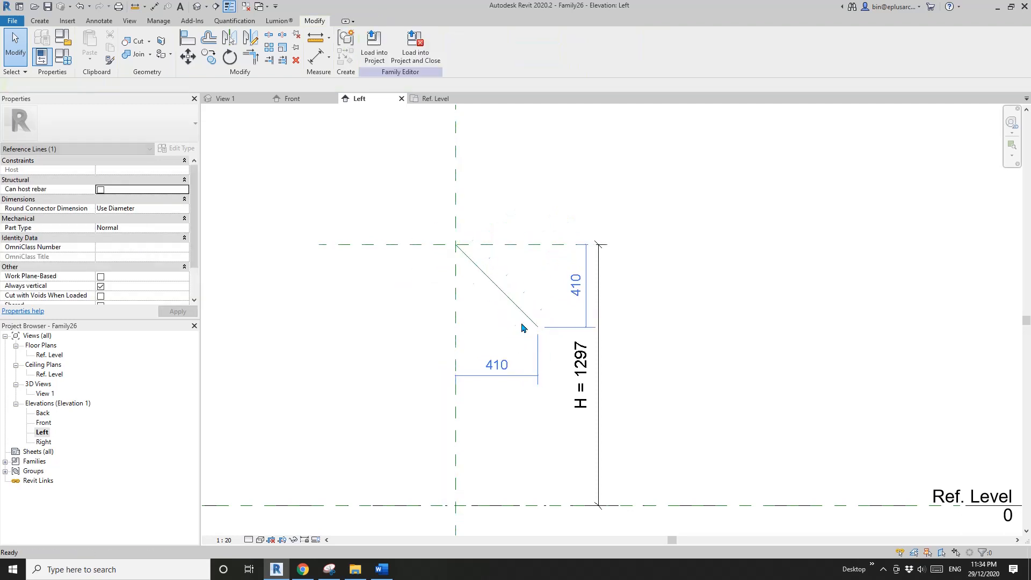
middle_drag(522, 324, 512, 338)
click(508, 317)
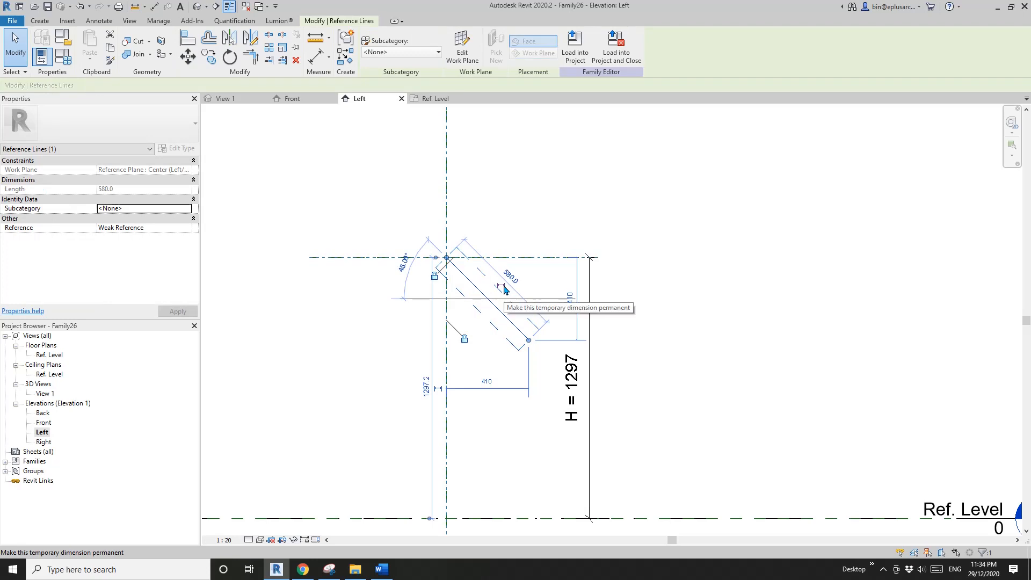
click(504, 289)
click(524, 325)
- Label the sloping reference line's length dimension with a new type parameter named HH, grouped under Dimensions
click(518, 290)
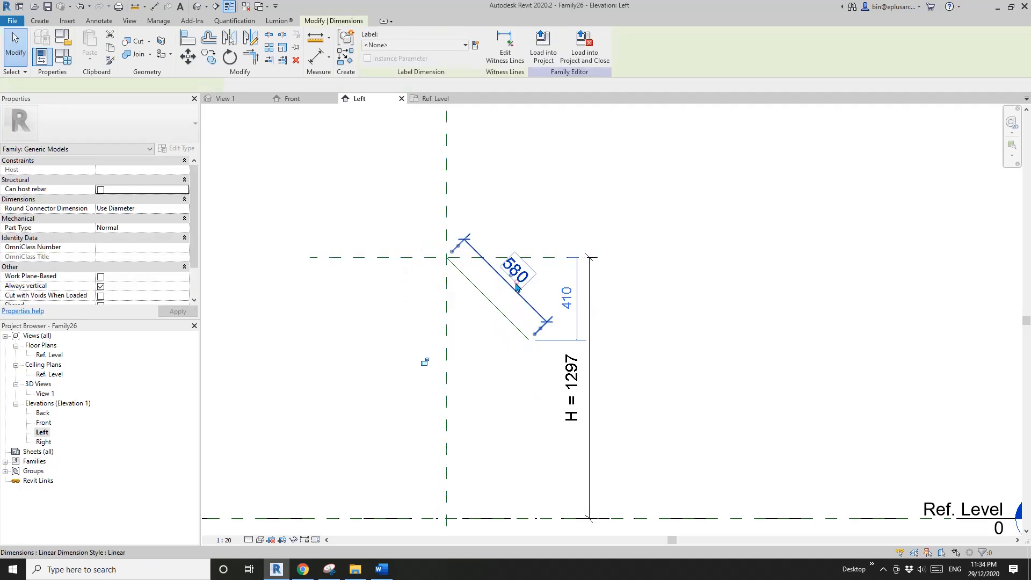
click(475, 47)
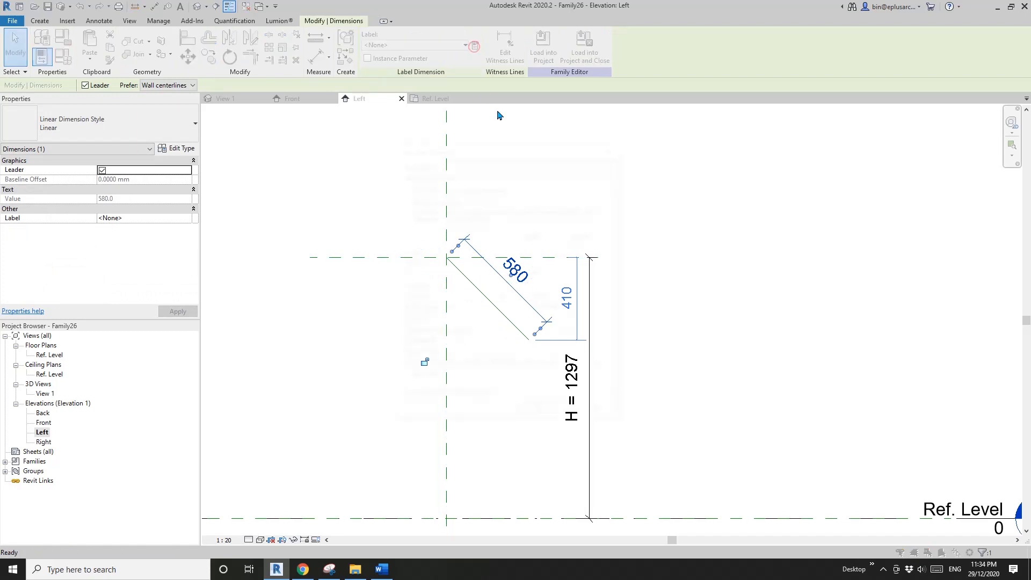
drag(510, 151, 248, 100)
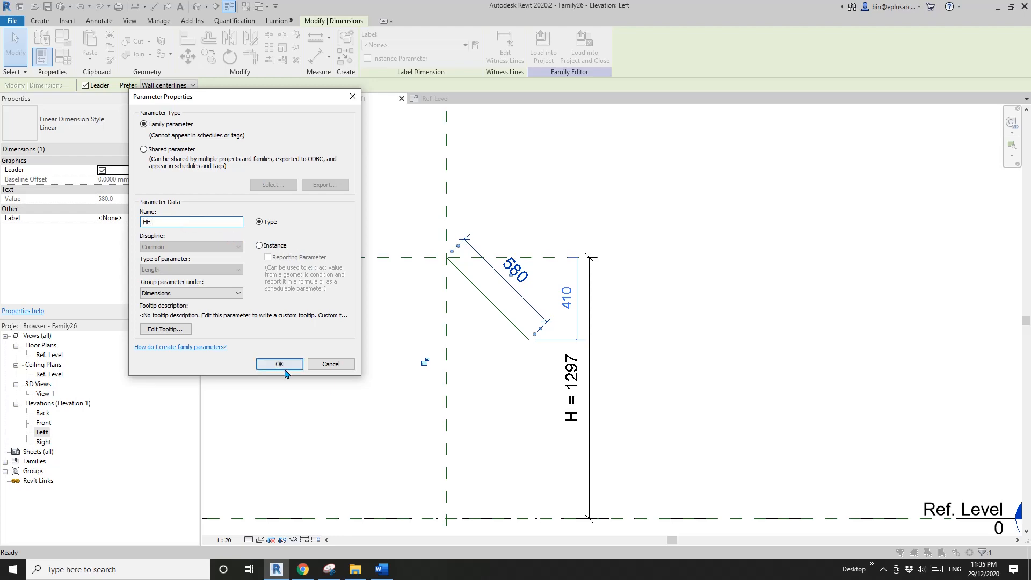
click(280, 364)
middle_drag(380, 276, 547, 260)
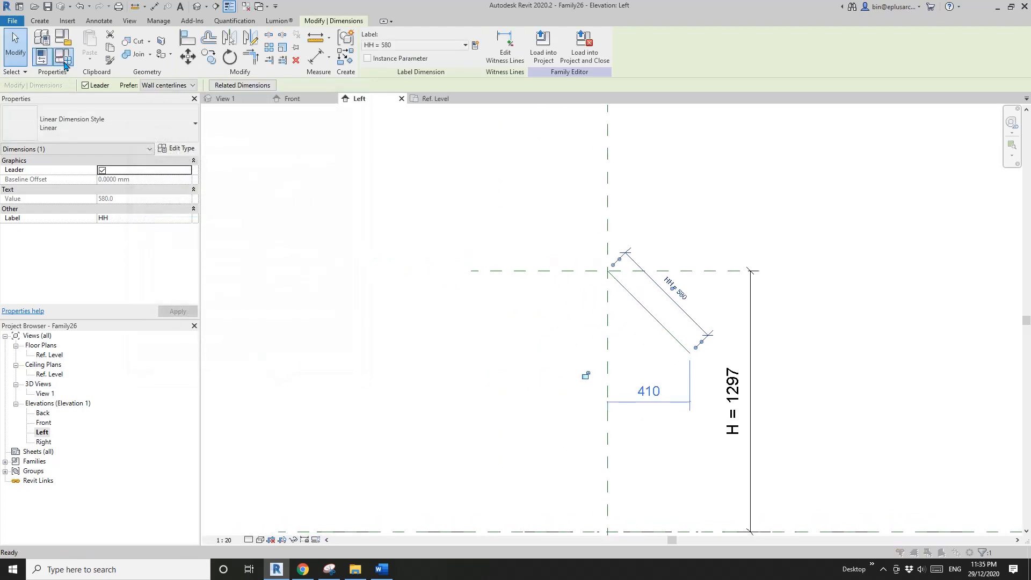
- Give the HH parameter the formula H / 2 and regroup it under Other in the family types
click(63, 63)
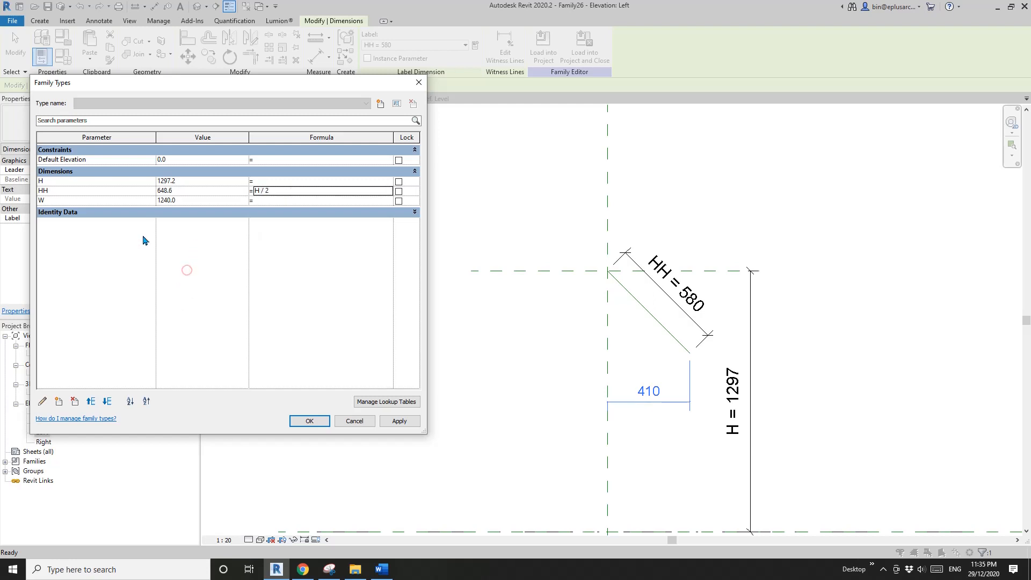
click(65, 191)
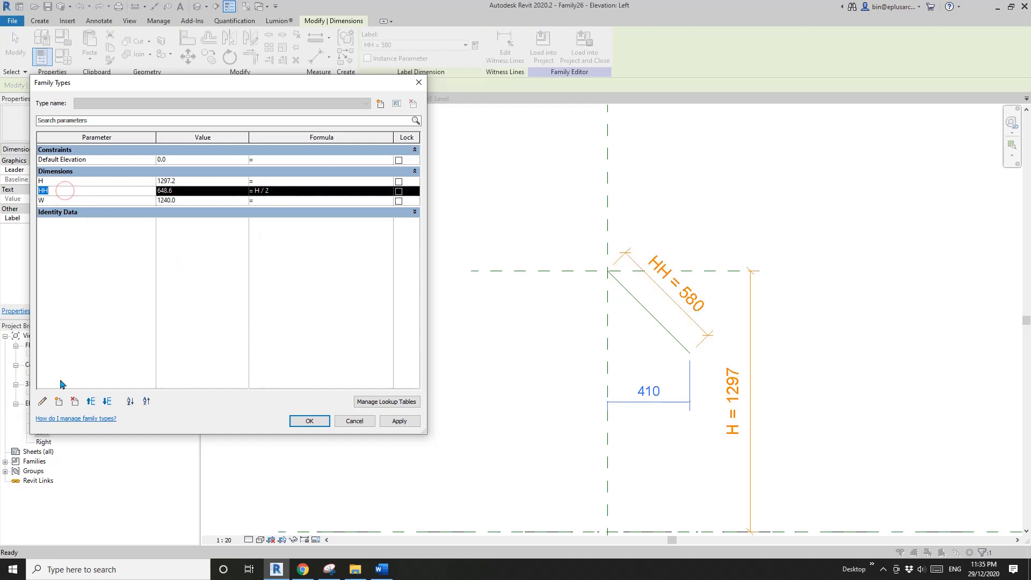
click(43, 404)
click(171, 294)
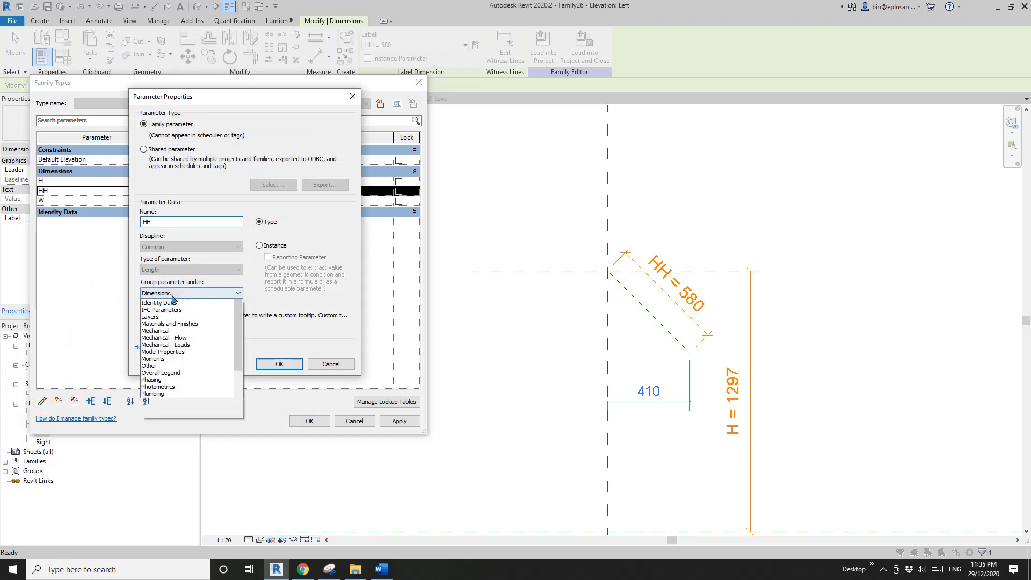
click(151, 457)
click(279, 364)
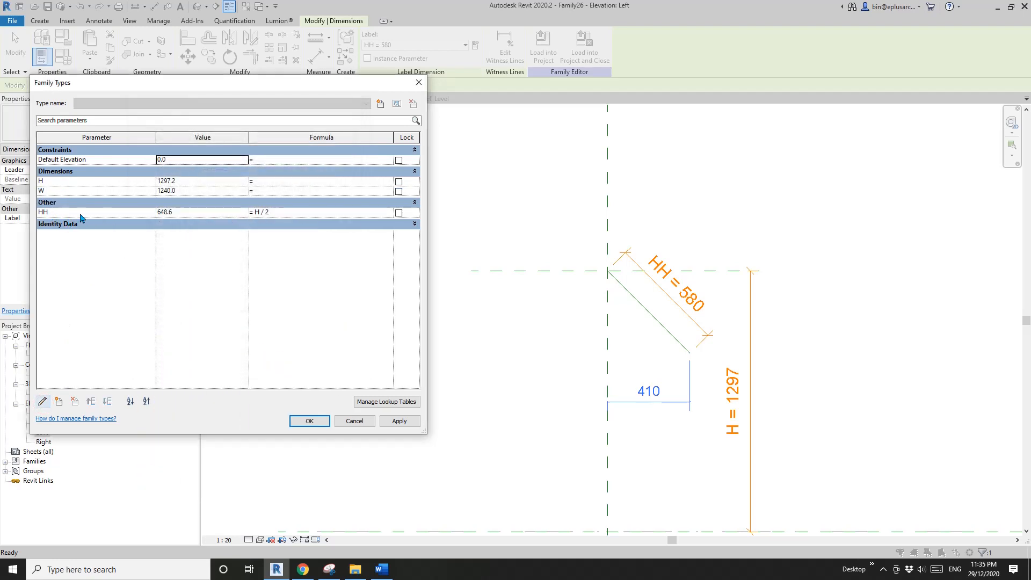
click(309, 425)
click(375, 235)
middle_drag(580, 315, 495, 300)
scroll(671, 352, up, 2)
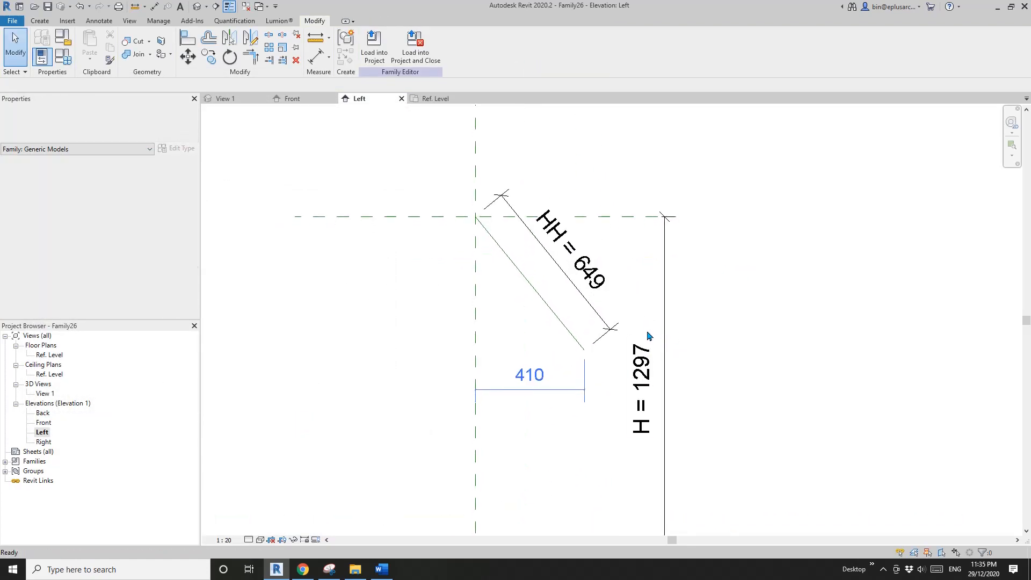
- Place an angular dimension between the sloping reference line and the vertical centre plane
key(d)
key(i)
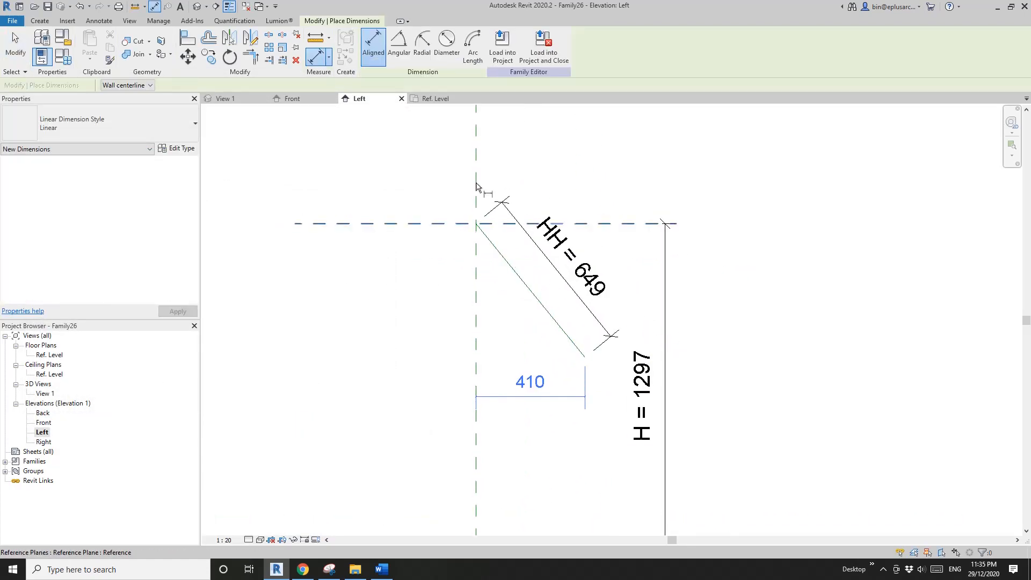
click(399, 50)
click(503, 262)
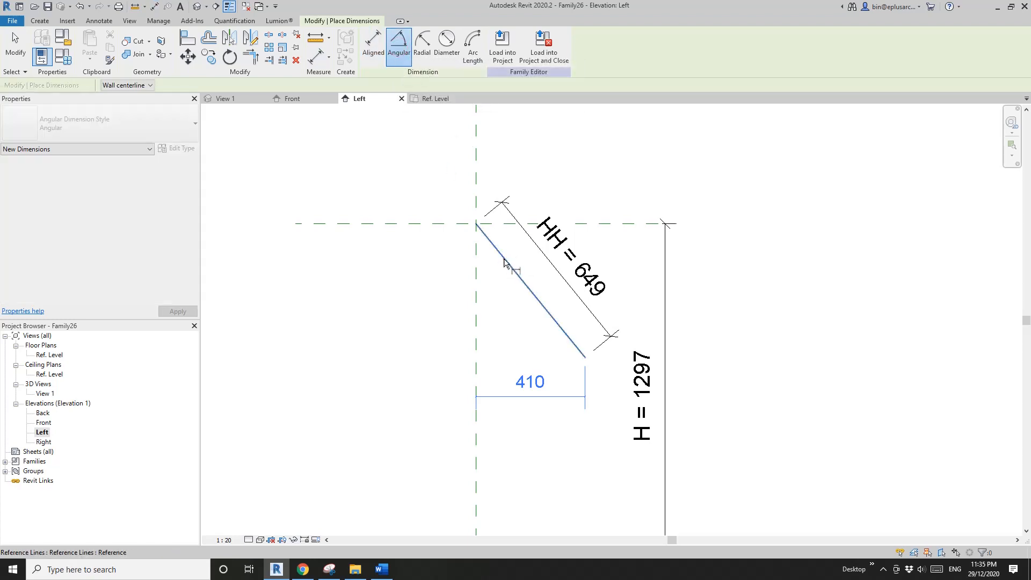
click(477, 290)
click(495, 302)
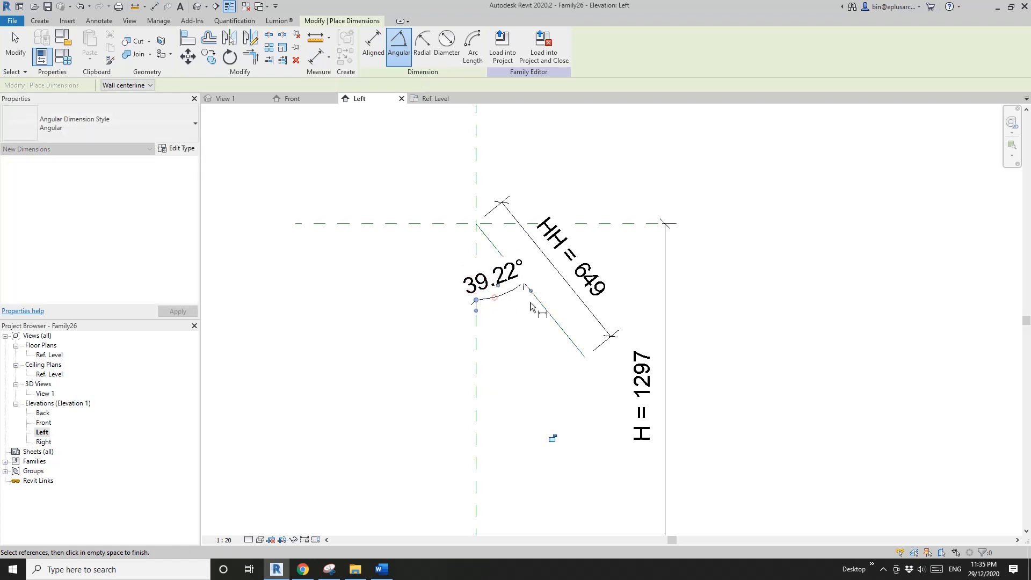
key(Escape)
key(Escape)
- Label the angular dimension with a new instance parameter named A
scroll(527, 302, down, 1)
click(527, 269)
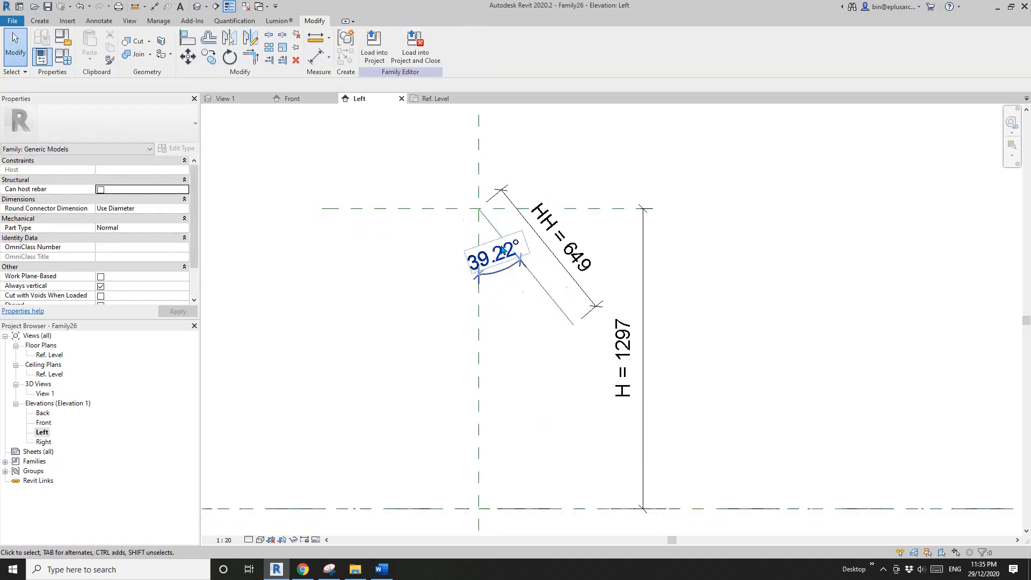
scroll(532, 260, up, 2)
click(490, 279)
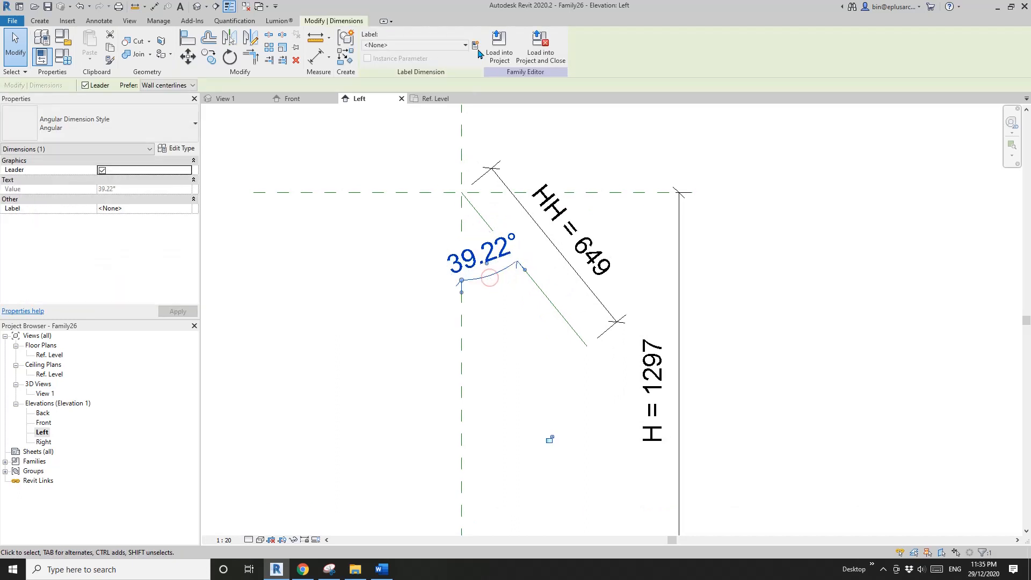
click(475, 45)
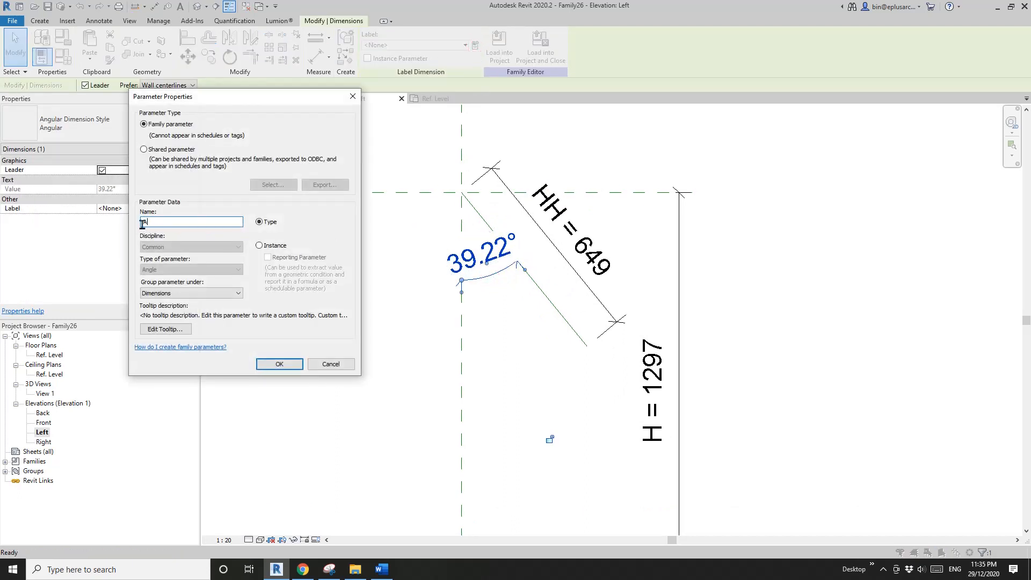
click(259, 246)
click(279, 364)
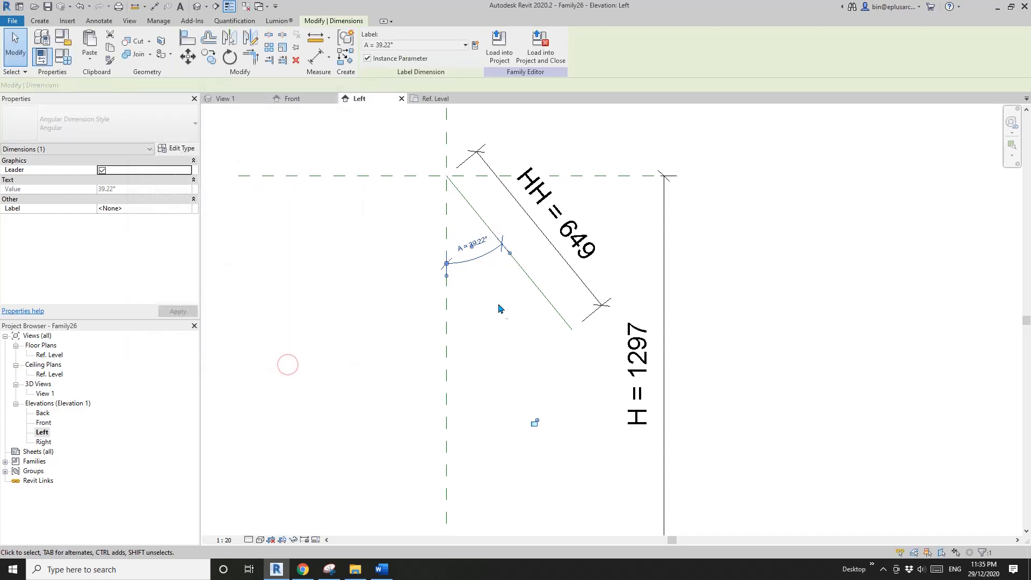
key(Escape)
scroll(526, 279, down, 2)
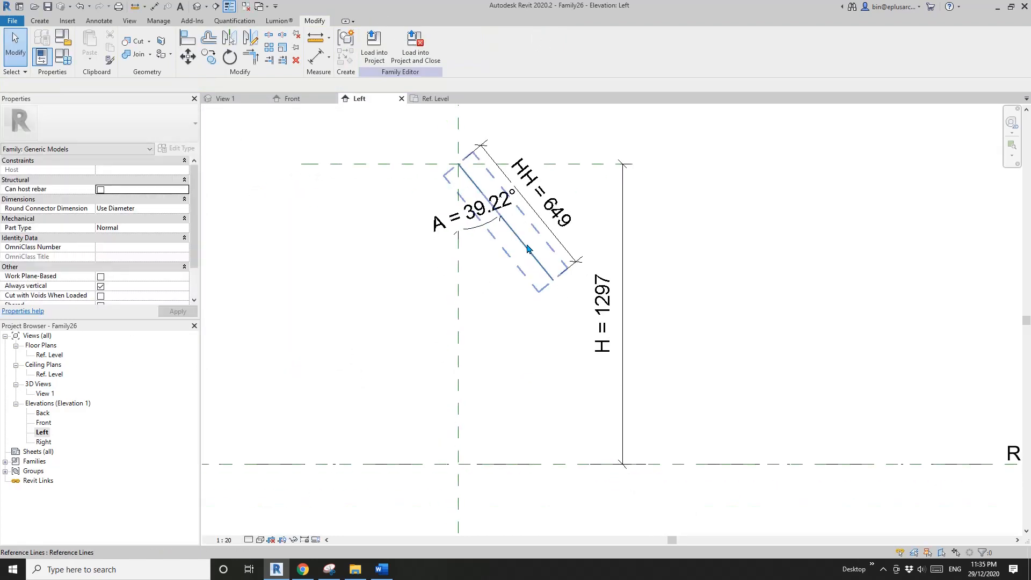
scroll(538, 263, down, 1)
middle_drag(539, 265, 566, 268)
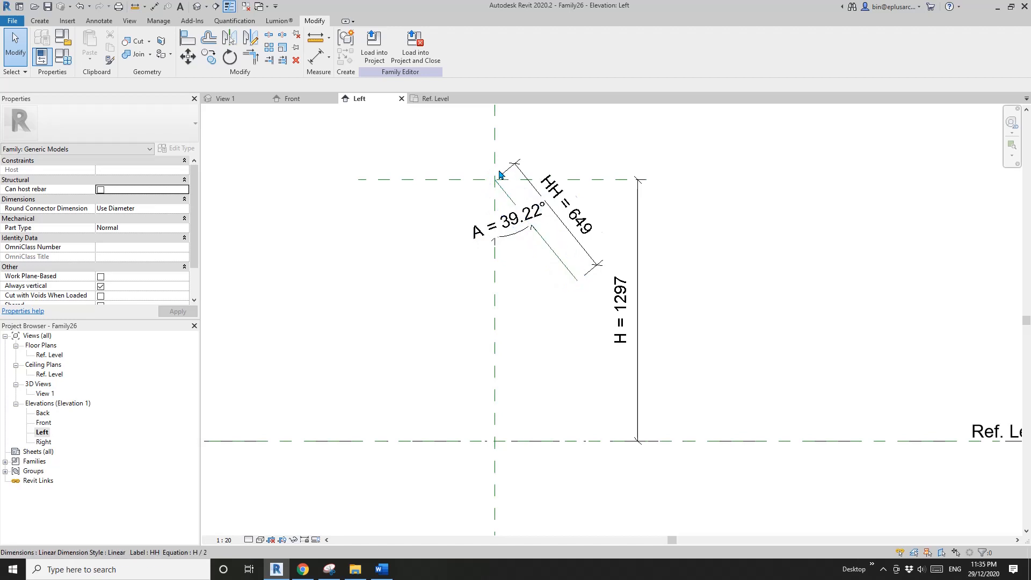
scroll(553, 269, up, 1)
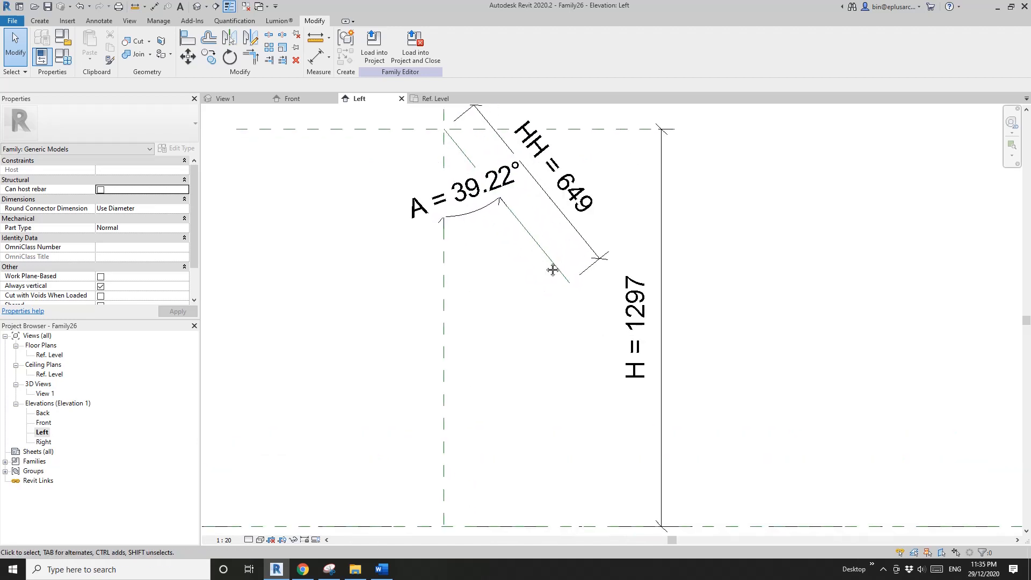
scroll(553, 270, down, 1)
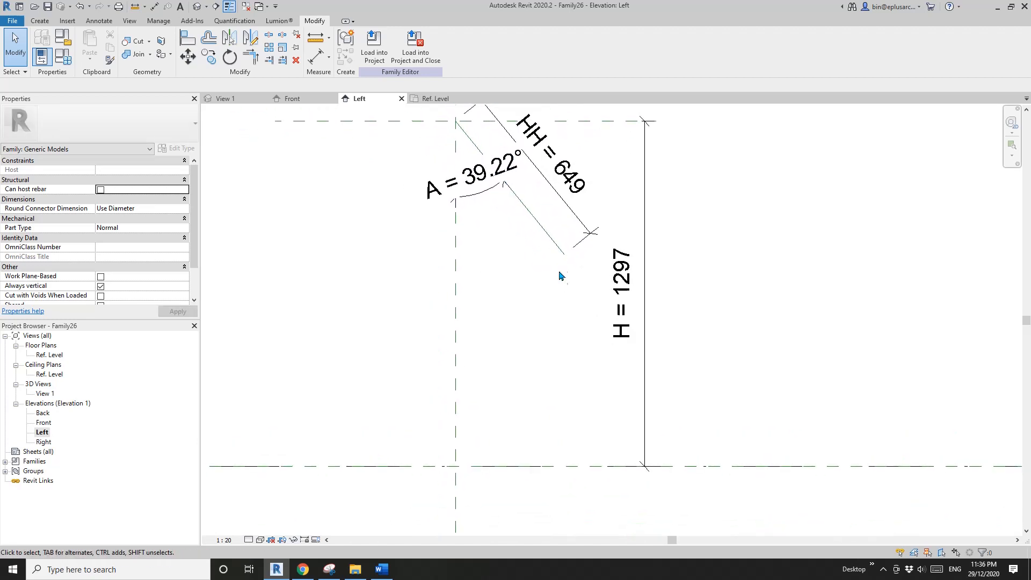
middle_drag(475, 350, 534, 287)
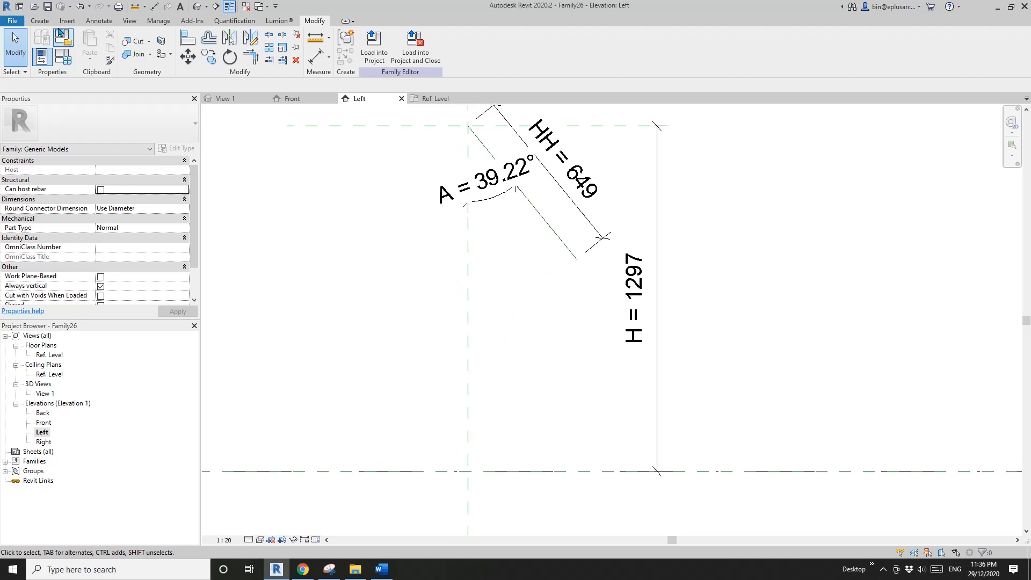
- Set the work plane by picking a plane of the sloping reference line
click(41, 21)
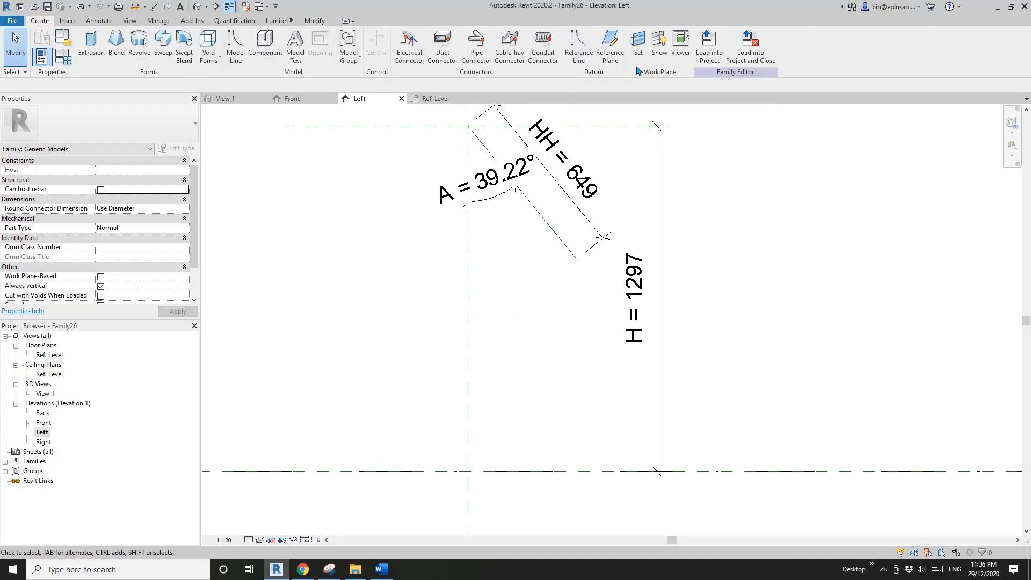
click(641, 49)
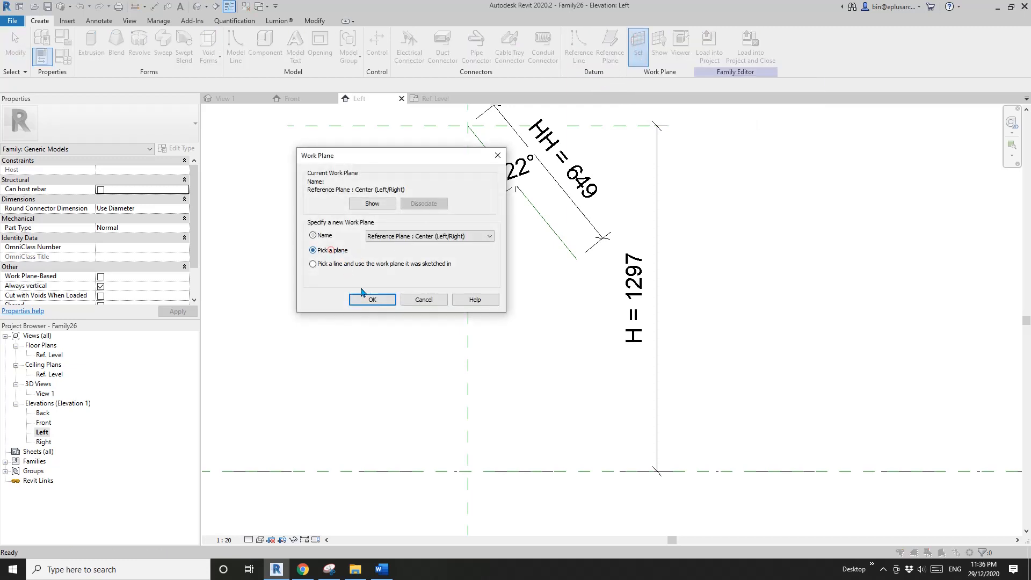
click(372, 299)
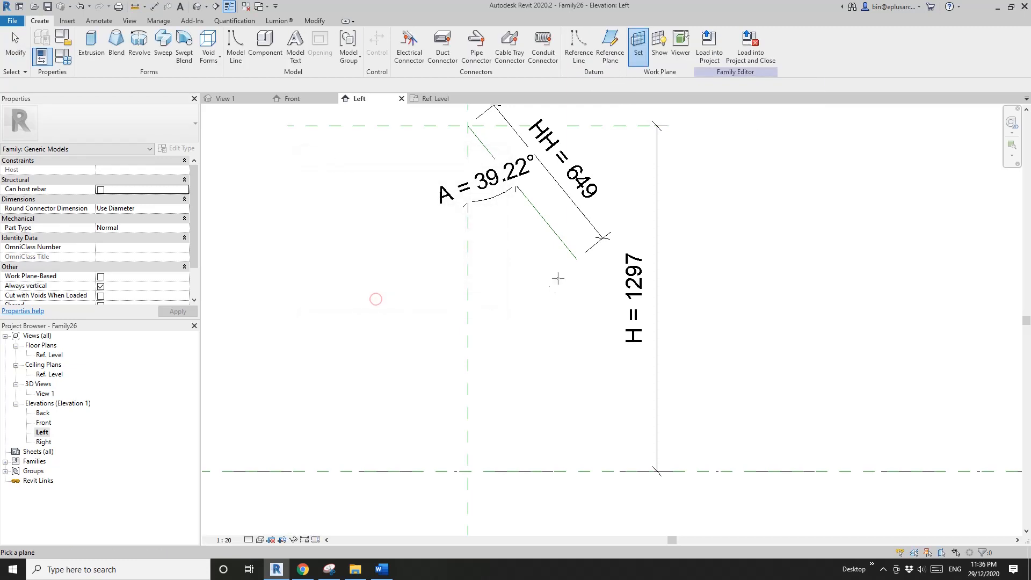
click(556, 232)
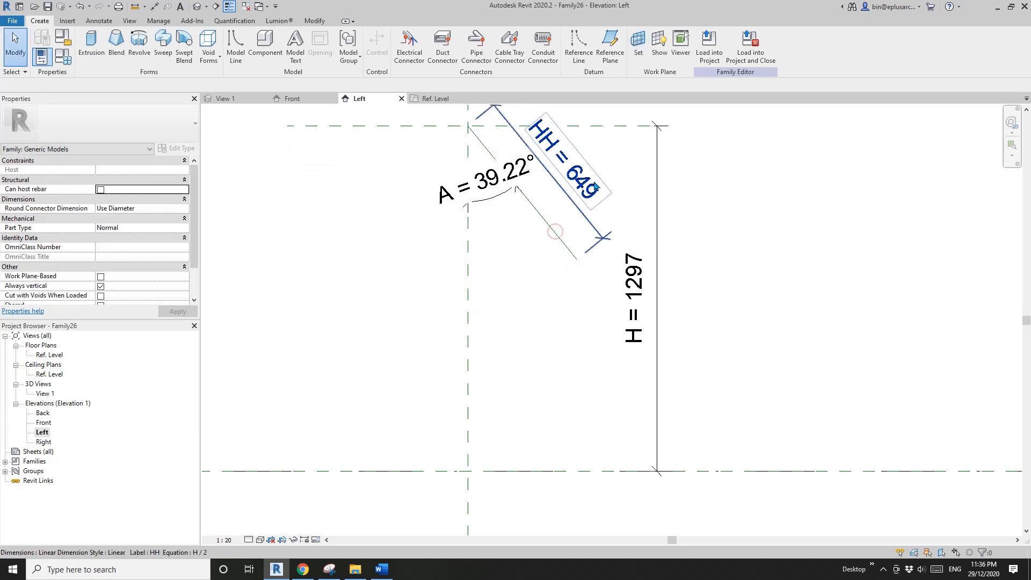
- Draw a second reference line about 500 mm long from the first one's lower endpoint, sloping down towards the vertical centre plane
click(581, 49)
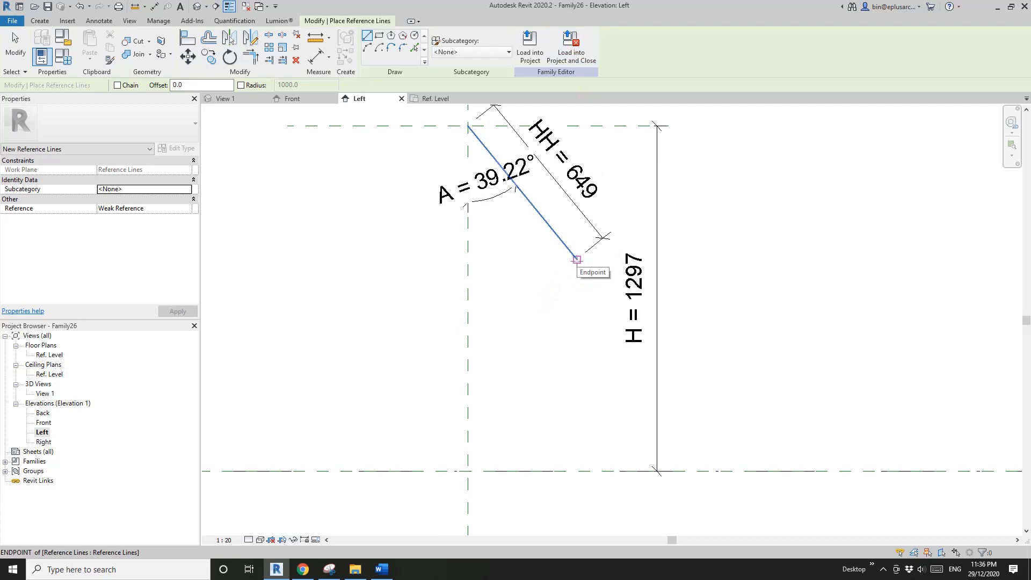
click(576, 260)
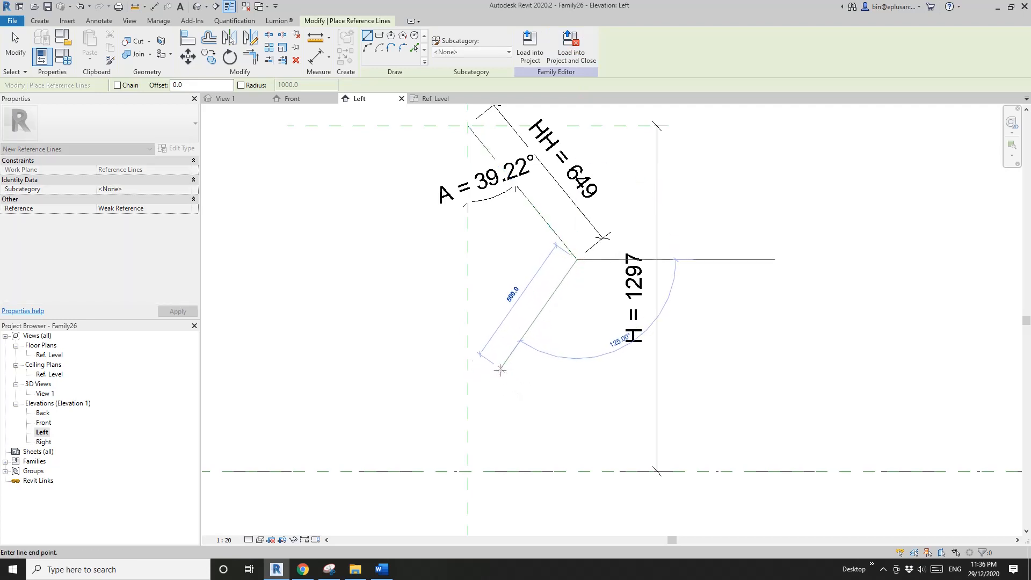
click(500, 369)
key(Escape)
key(Escape)
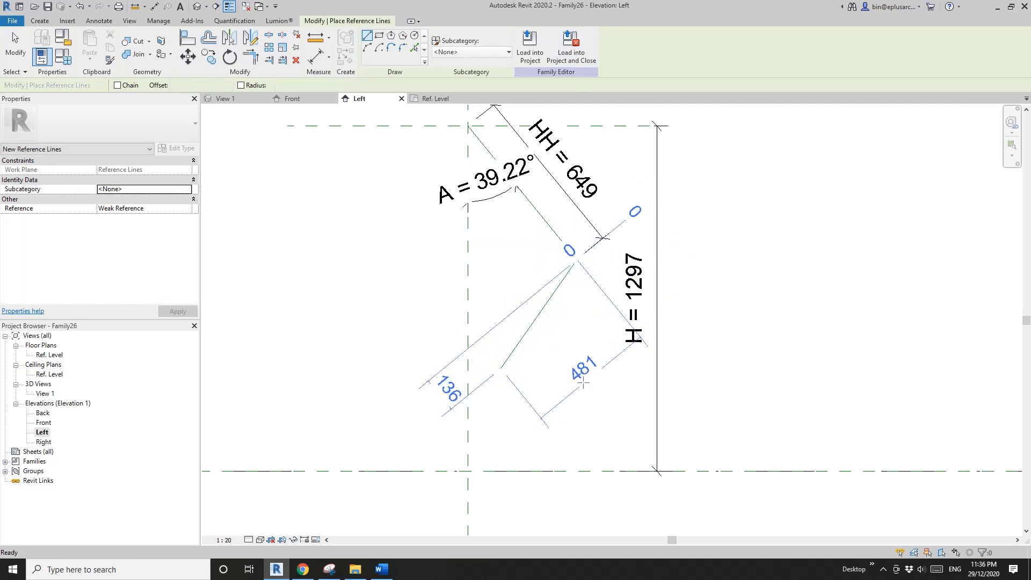
- Make the second reference line's temporary length dimension permanent and move it farther from the line
click(575, 278)
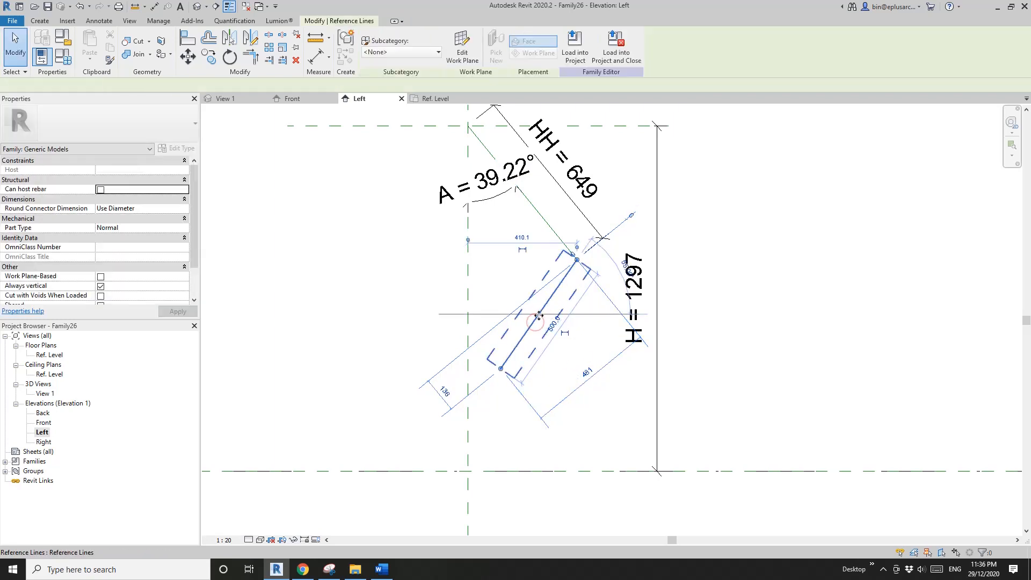
click(565, 333)
key(Escape)
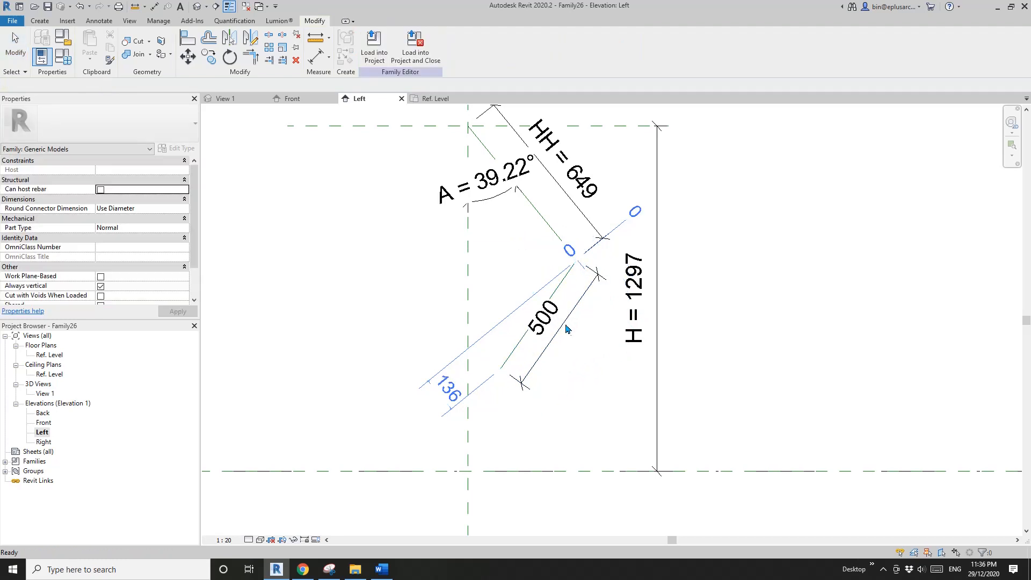
drag(564, 322, 584, 344)
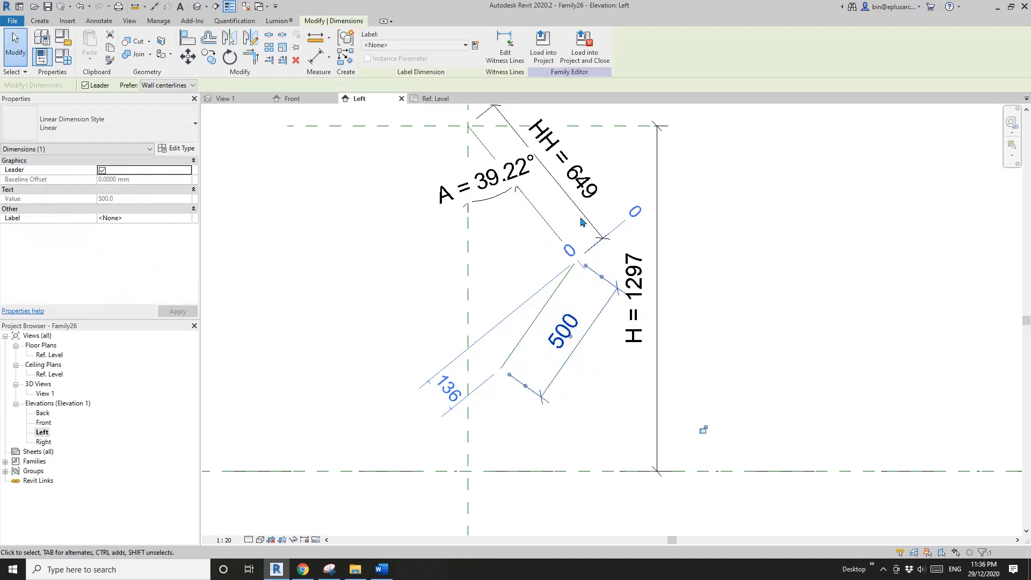
- Label the second reference line's length dimension with the existing HH parameter
click(461, 46)
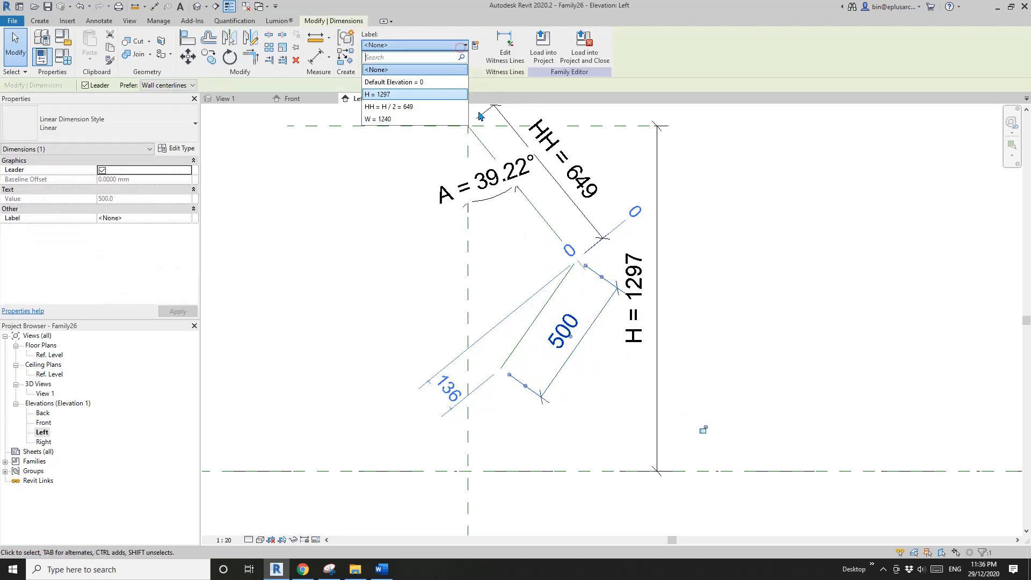
click(389, 107)
key(Escape)
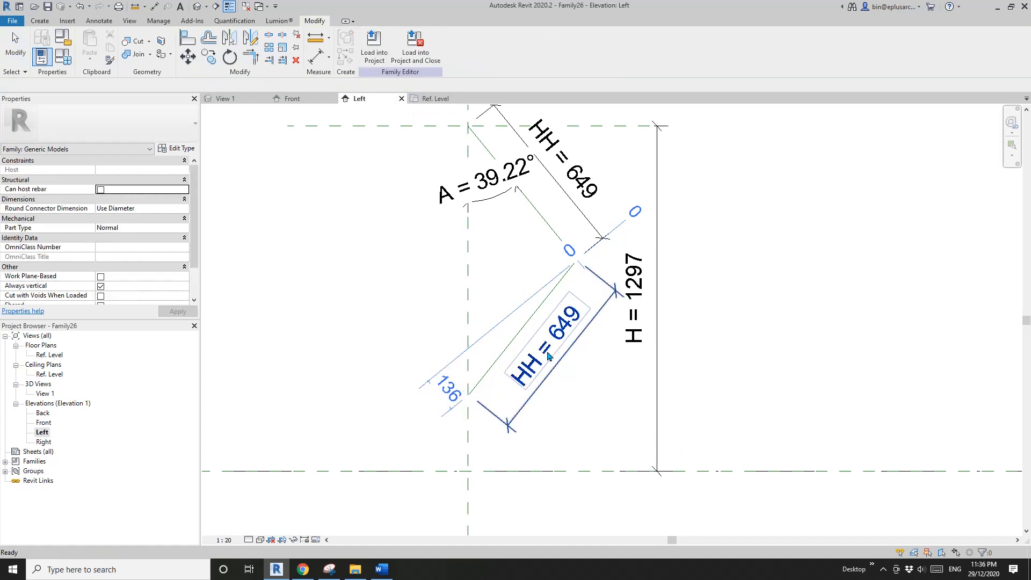
middle_drag(552, 377, 566, 369)
scroll(580, 319, down, 2)
middle_drag(583, 305, 563, 324)
scroll(562, 325, up, 1)
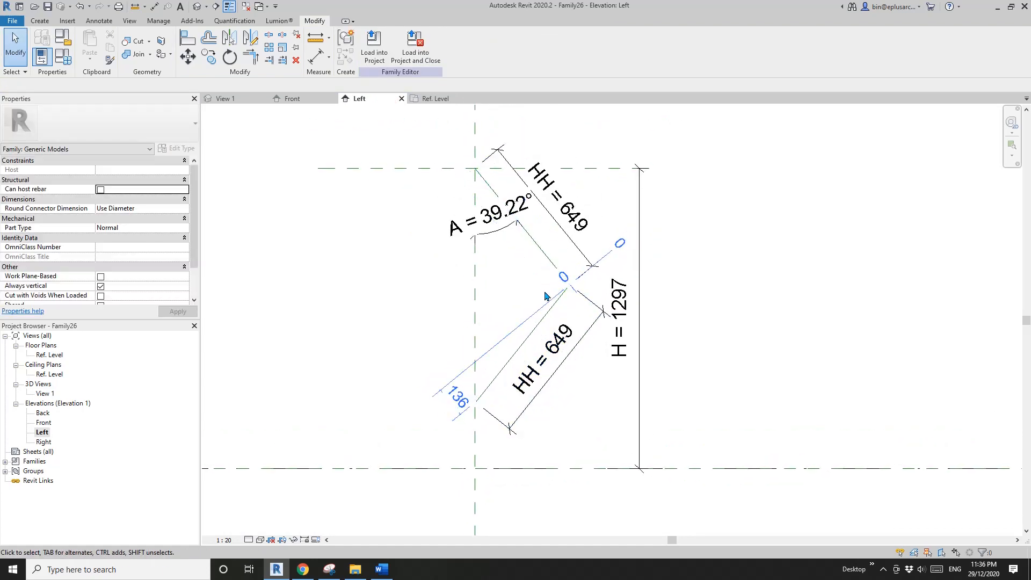
- Switch to Snipping Tool, capture the elevation sketch, and mark the triangle formed by the reference lines with its two equal angles A
click(329, 569)
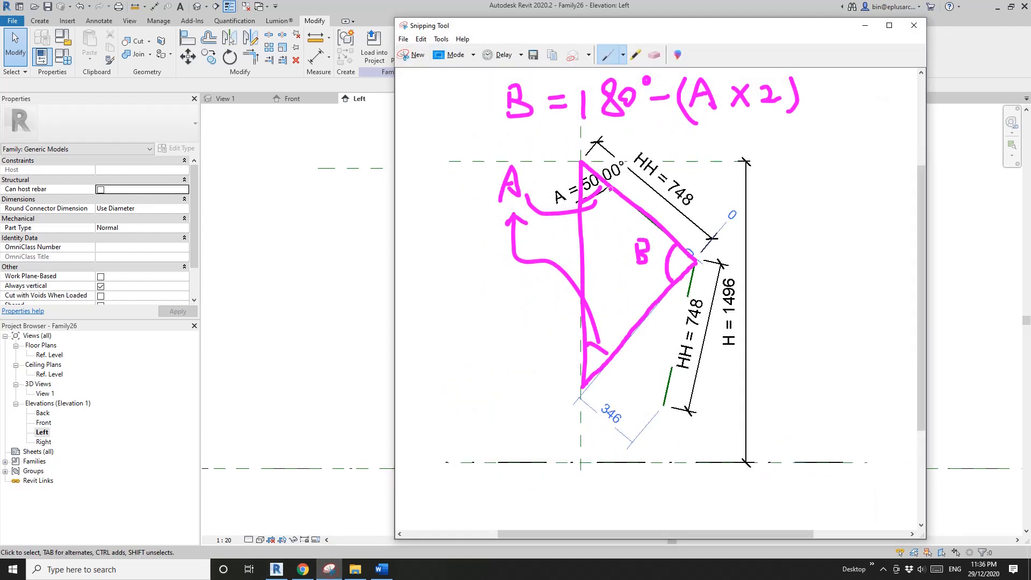
click(412, 57)
drag(353, 122, 779, 475)
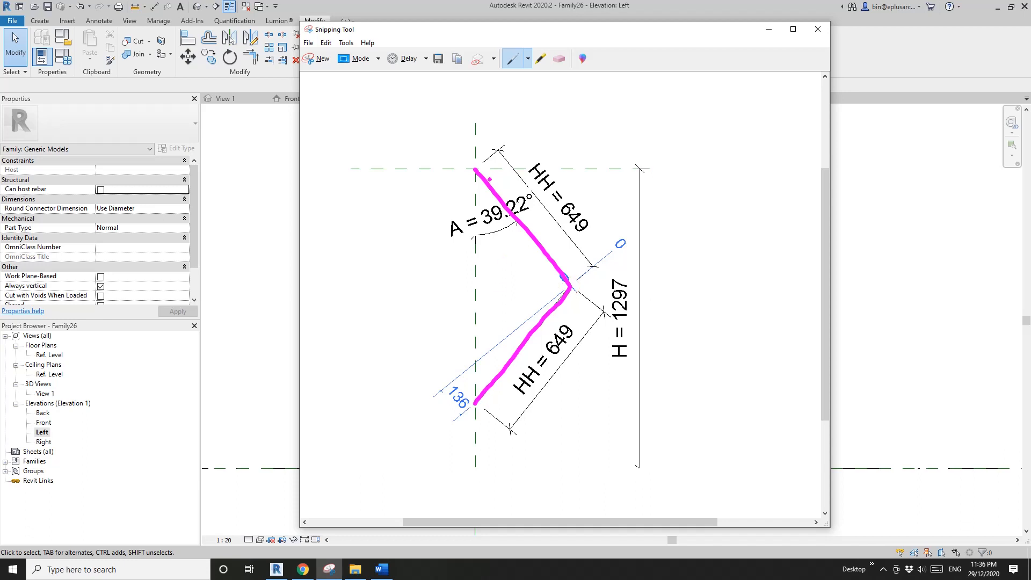
drag(477, 190, 480, 395)
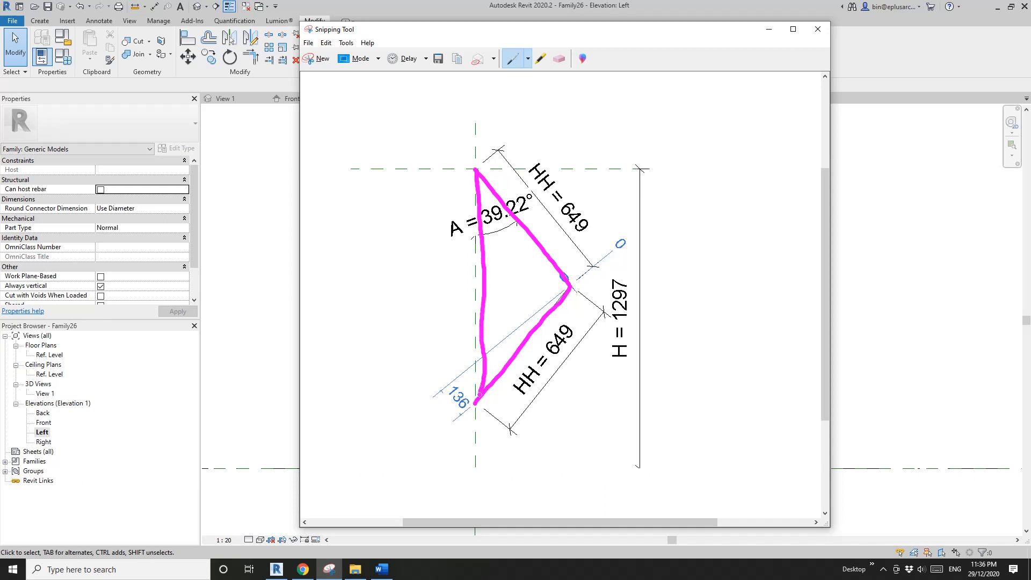
mouse_move(493, 195)
mouse_down()
mouse_move(415, 232)
mouse_move(400, 197)
mouse_up()
mouse_move(503, 363)
mouse_down()
mouse_move(438, 303)
mouse_move(398, 229)
mouse_up()
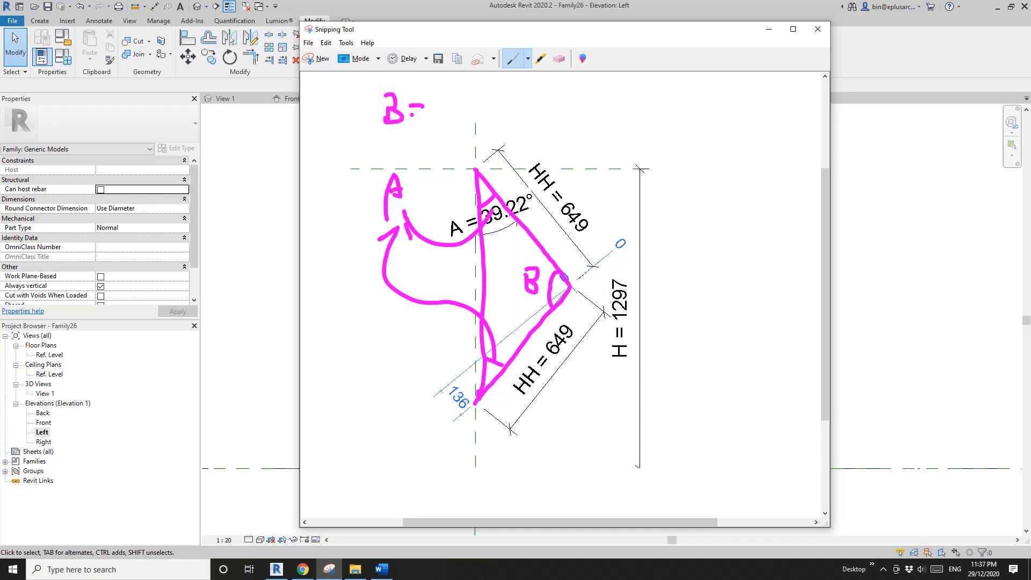
- Write the formula B = 180 - (A x 2) above the marked-up triangle, and return to Revit
drag(454, 96, 440, 111)
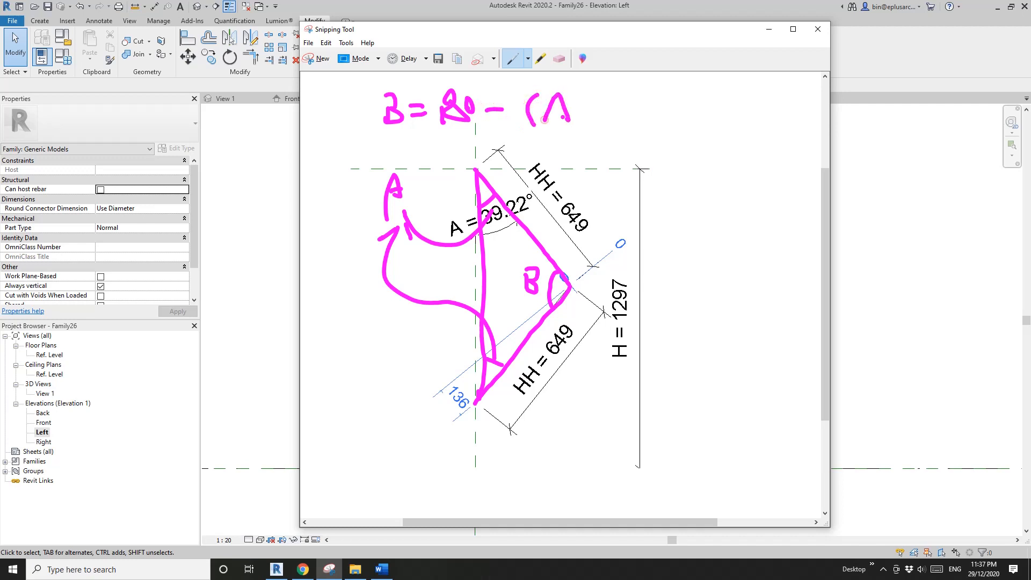
drag(578, 108, 650, 124)
drag(656, 36, 727, 36)
click(297, 208)
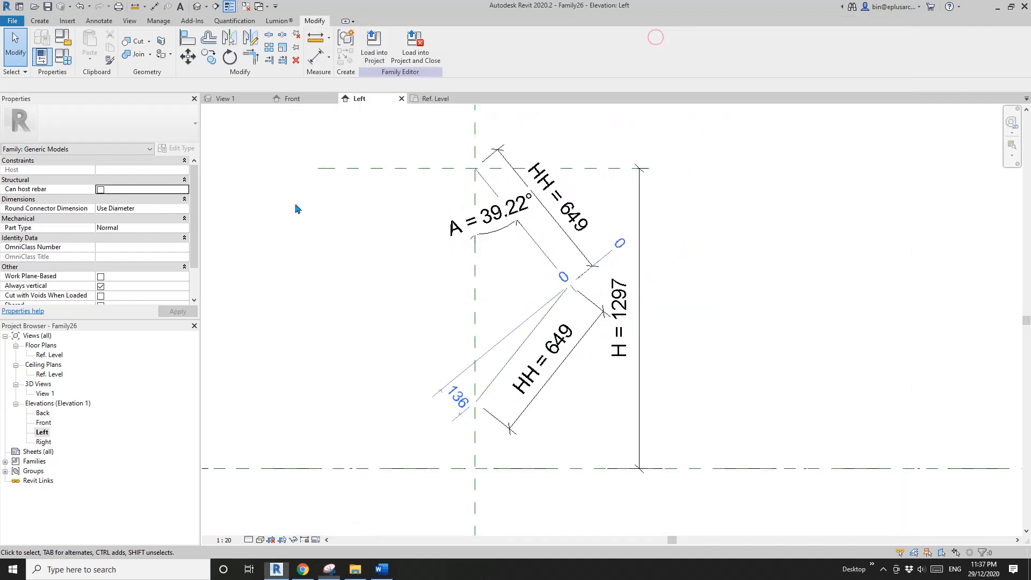
middle_drag(516, 274, 539, 286)
click(62, 56)
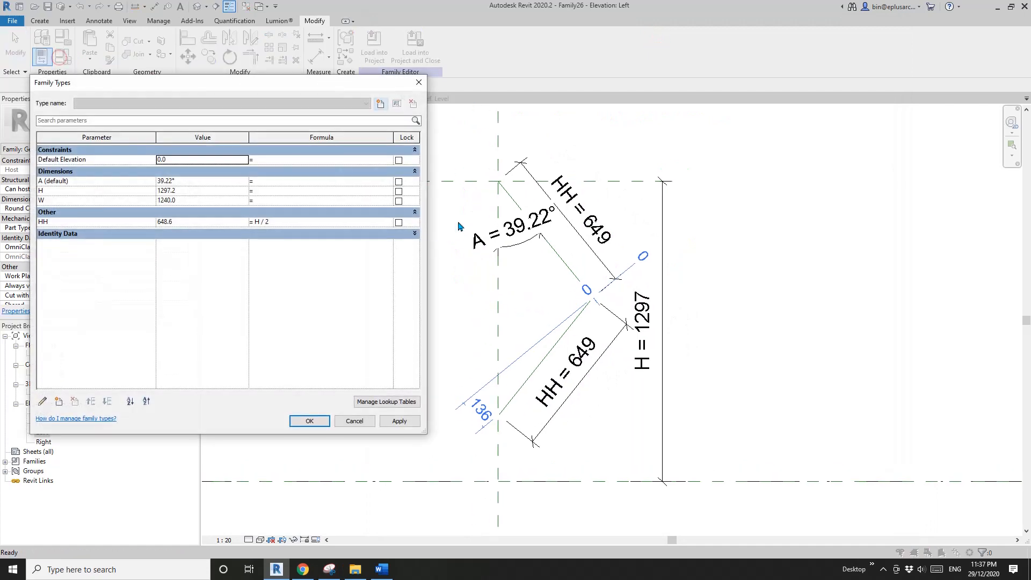
click(418, 85)
- Add an angular dimension between the two sloping reference lines, placed inside their joint
key(d)
key(i)
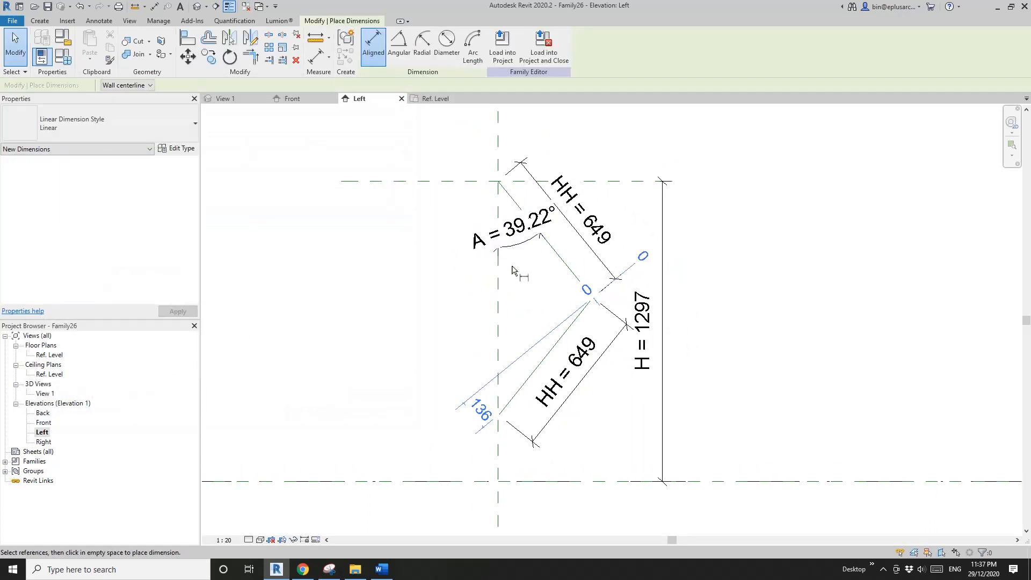
click(399, 43)
click(570, 269)
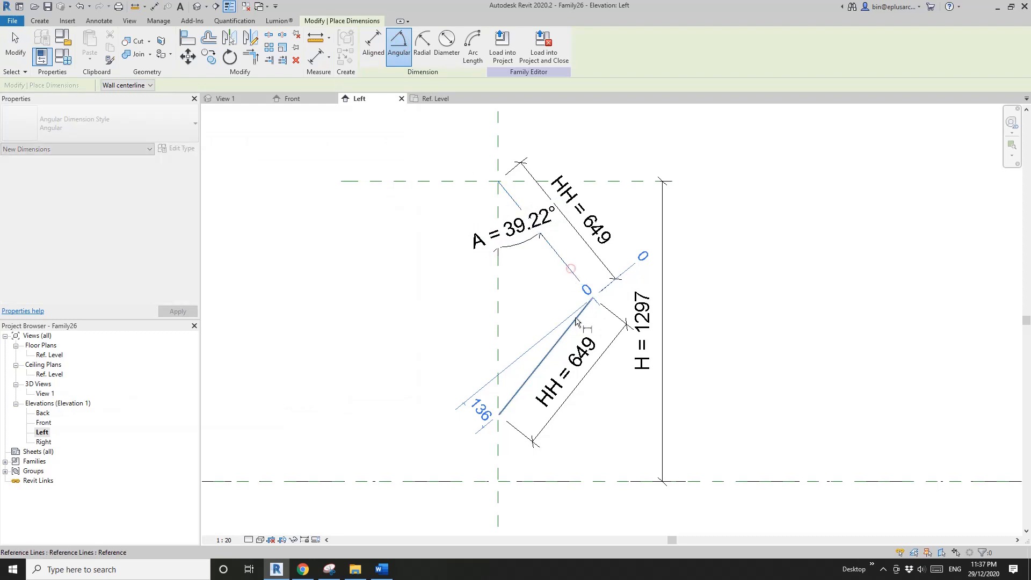
click(574, 317)
click(548, 304)
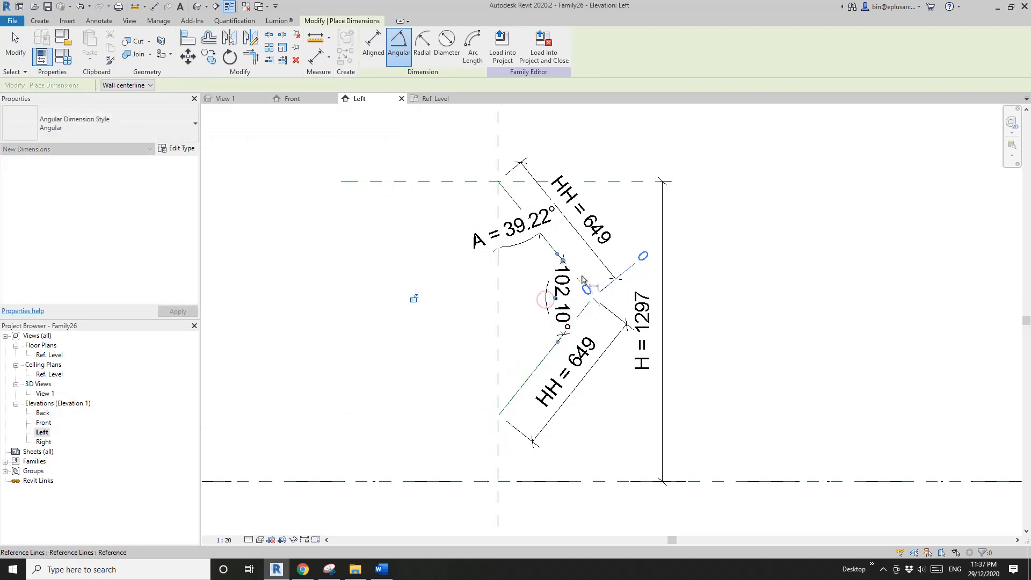
key(Escape)
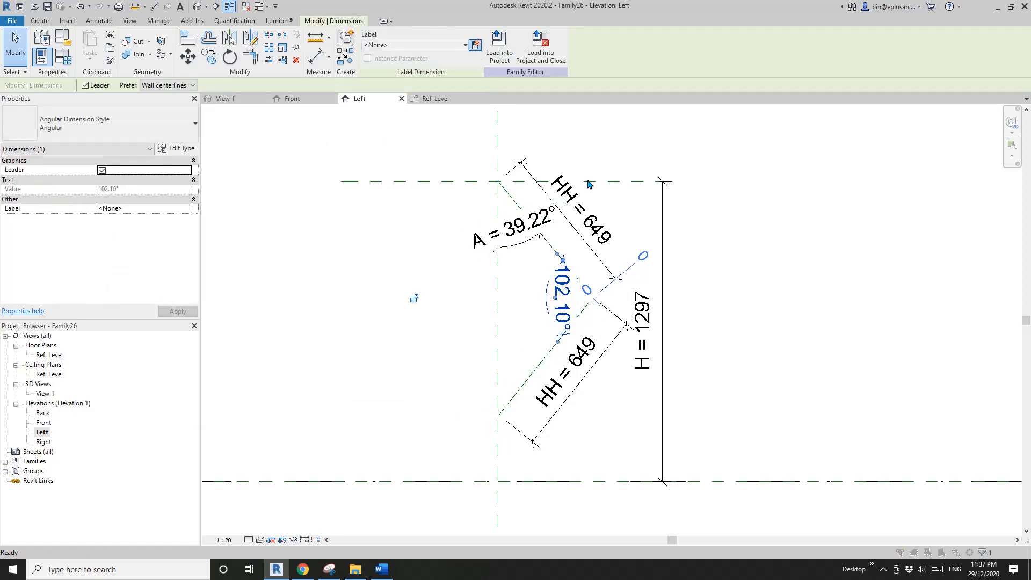
- Label the angular dimension between the two reference lines with a new instance parameter named B
click(475, 44)
text(B)
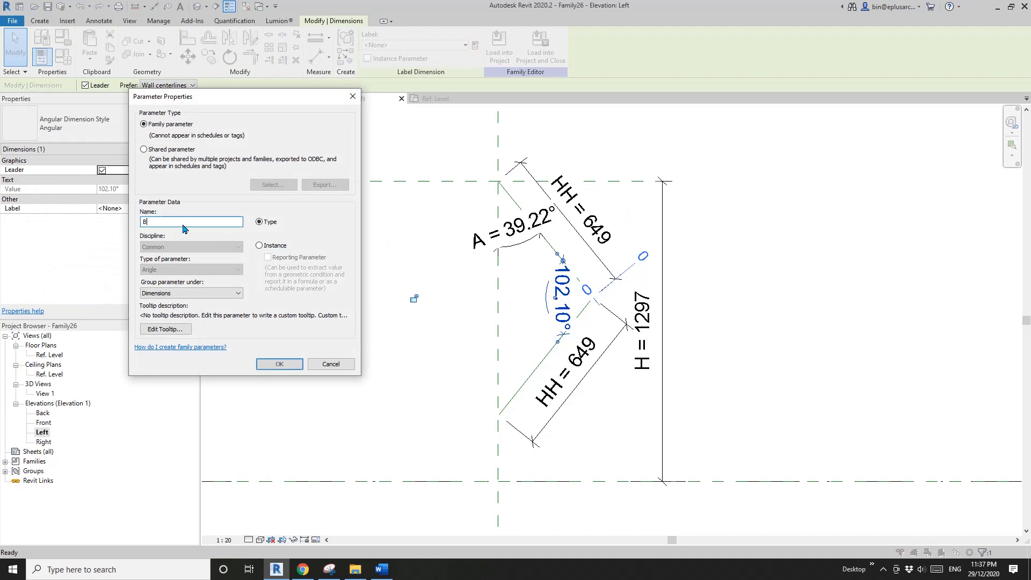
click(259, 246)
click(284, 368)
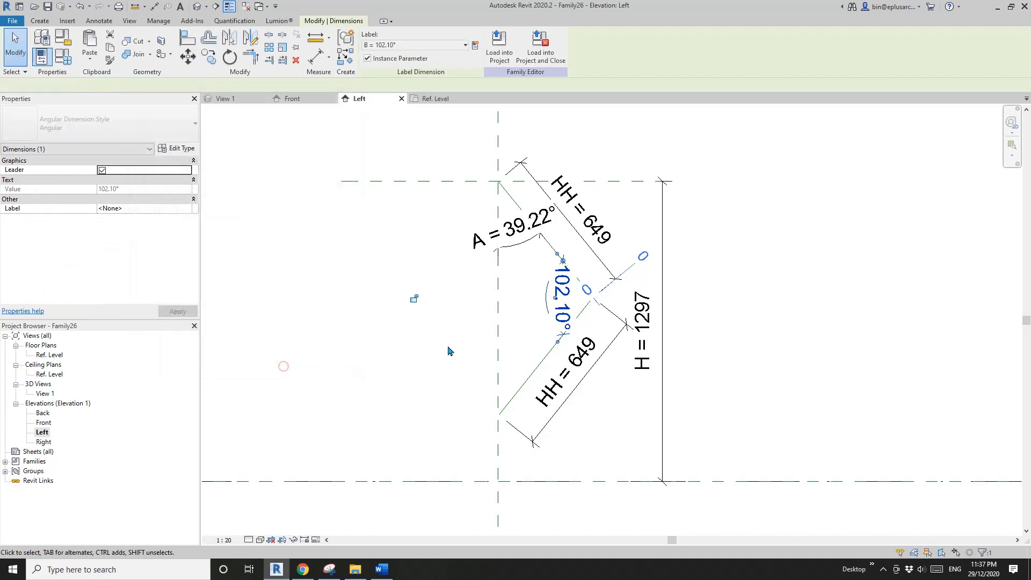
- Set the formula of parameter B to 180° - (A * 2) in the family types
click(66, 61)
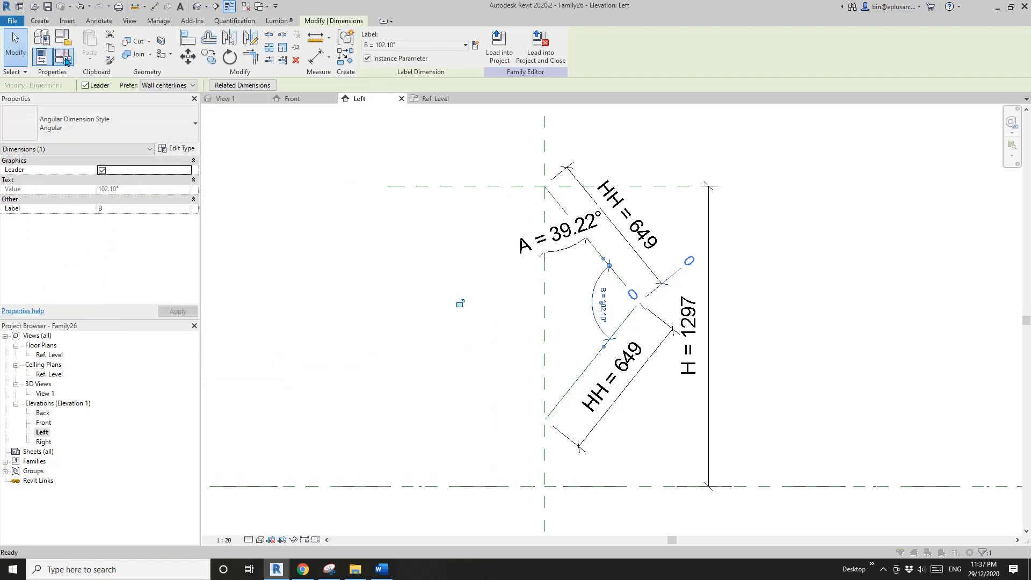
drag(270, 88, 321, 97)
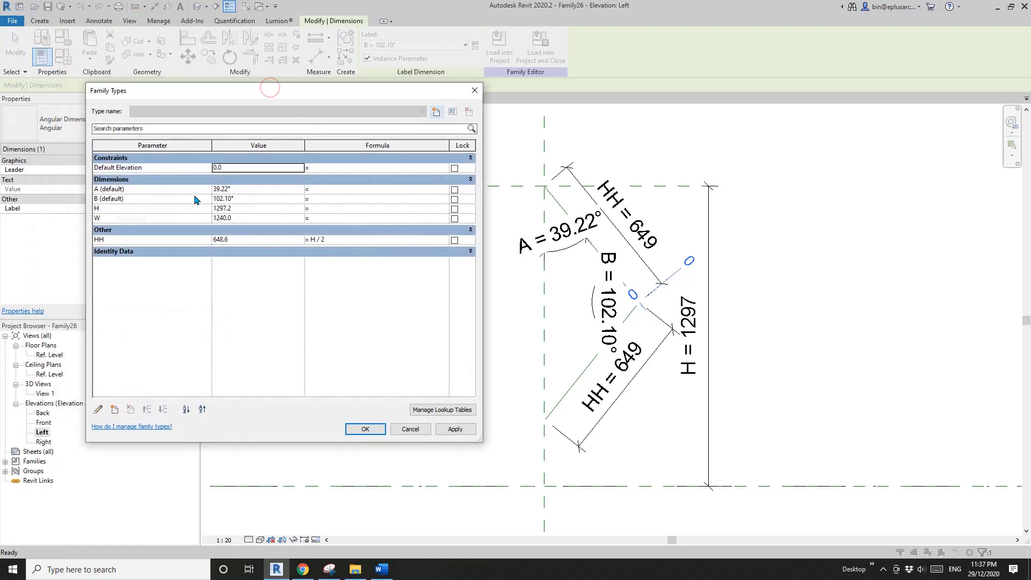
click(336, 199)
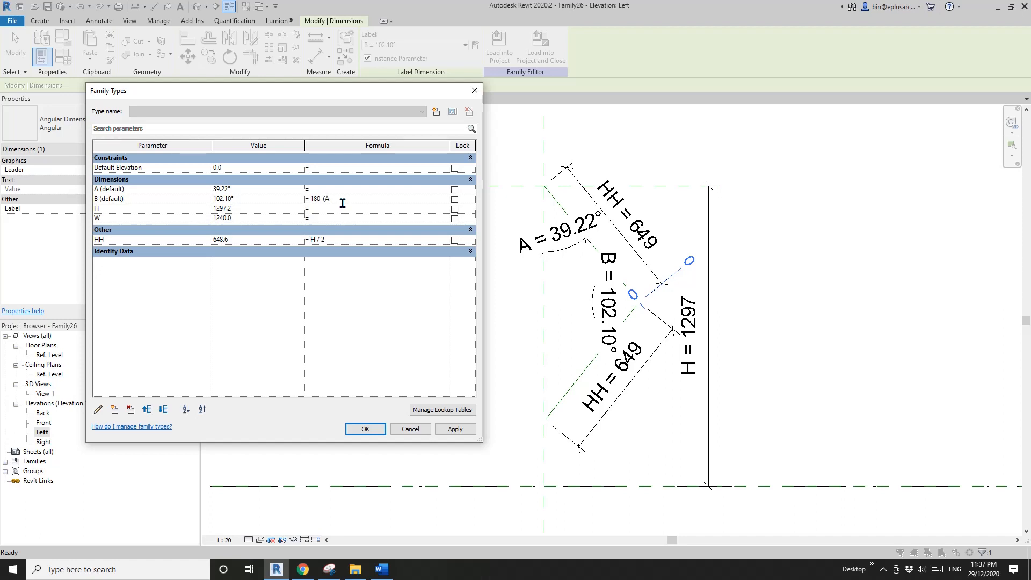
click(378, 299)
- Group parameter B under Other and apply the family type changes
click(126, 200)
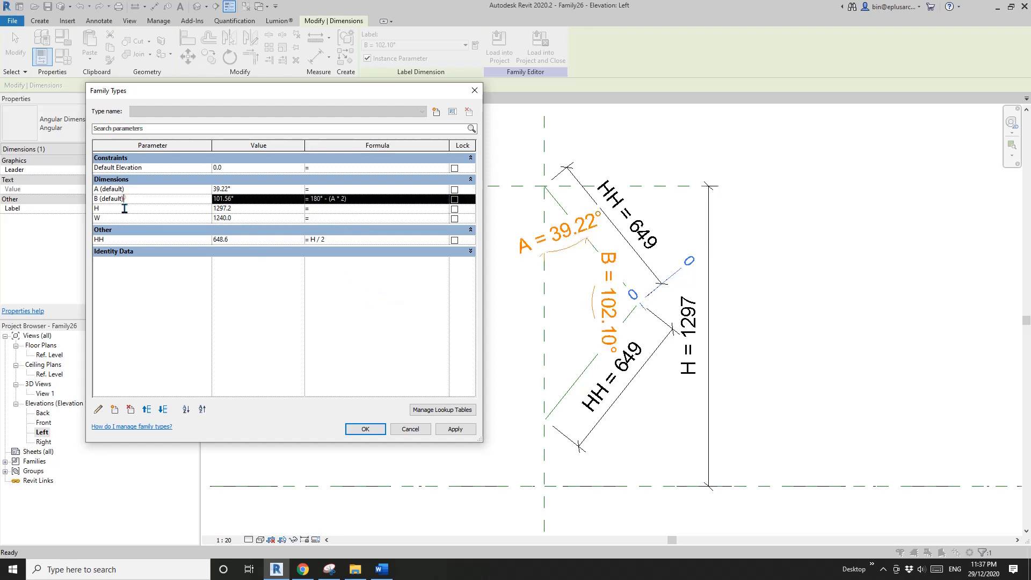
click(98, 410)
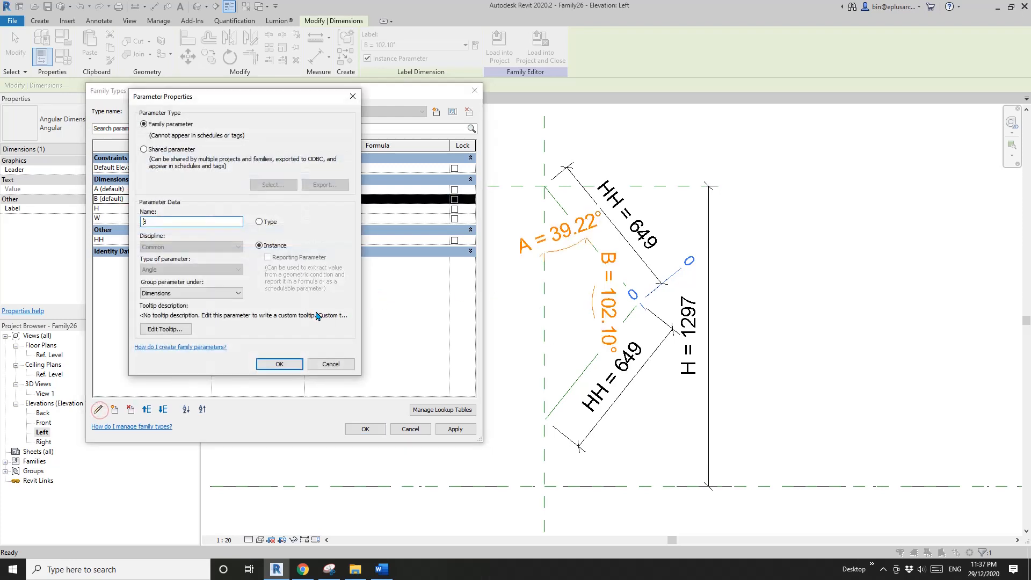
click(190, 293)
click(167, 458)
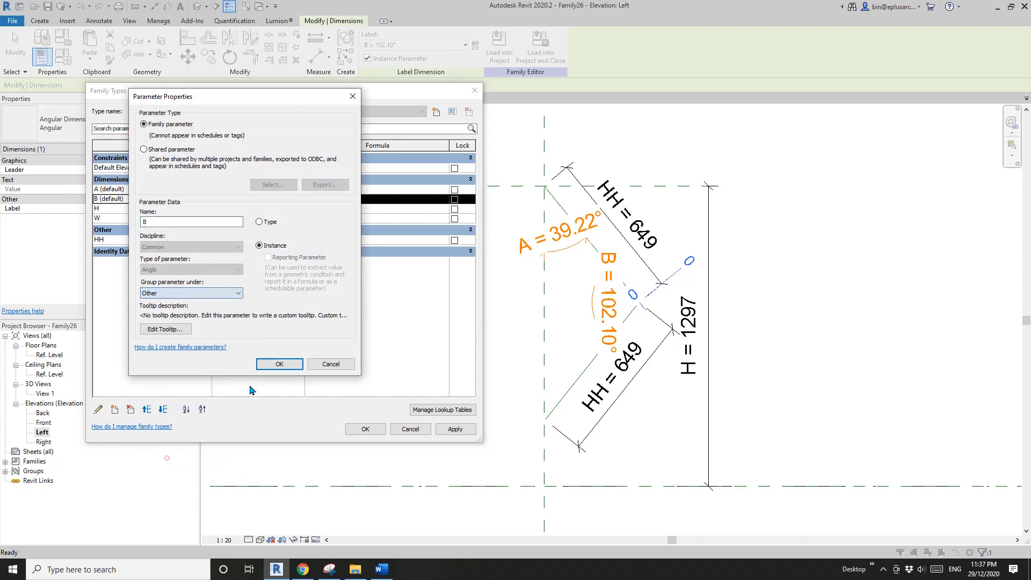
click(270, 364)
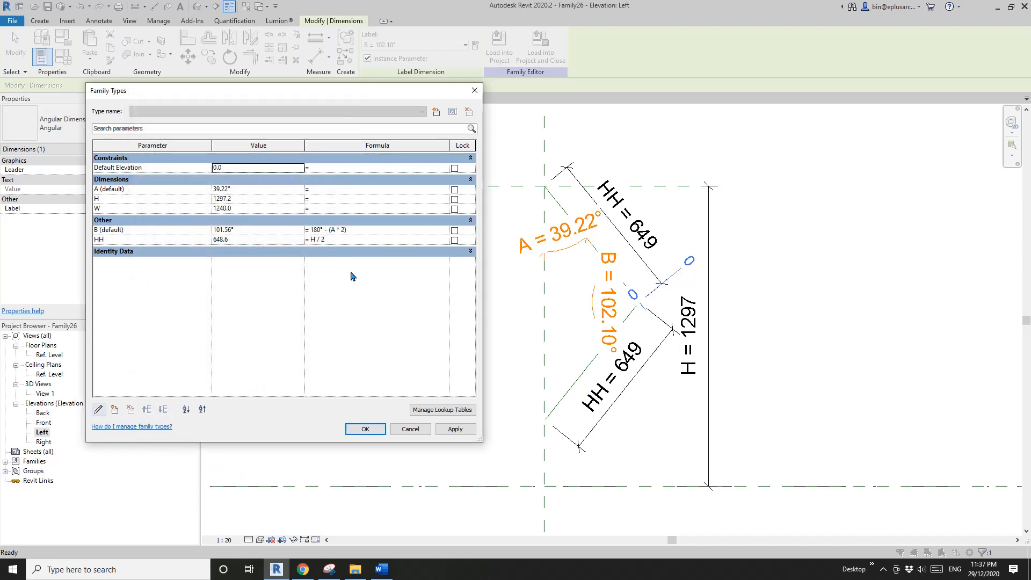
click(366, 430)
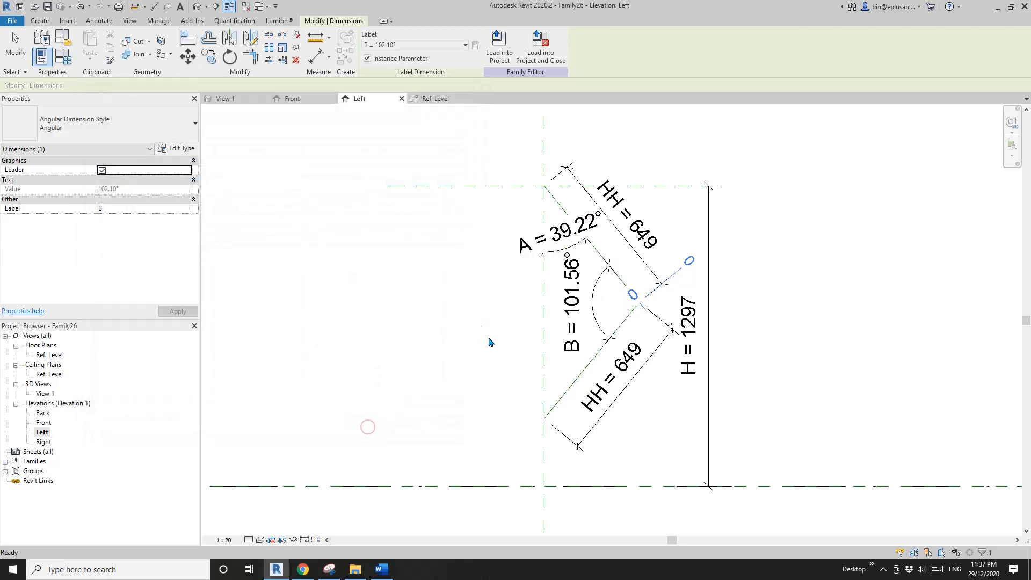
- Examine the joint between the two reference lines and the automatic sketch dimensions around it
scroll(591, 339, up, 2)
drag(527, 291, 549, 289)
click(610, 321)
scroll(617, 326, down, 1)
mouse_move(617, 326)
middle_down()
mouse_move(632, 301)
mouse_move(637, 318)
mouse_move(624, 331)
mouse_move(628, 316)
middle_up()
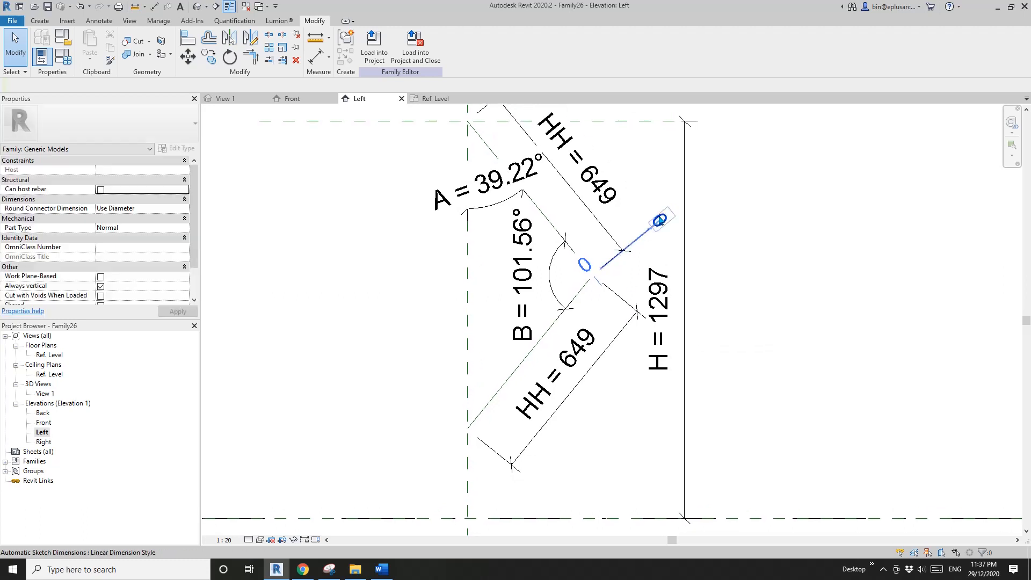
scroll(654, 242, up, 3)
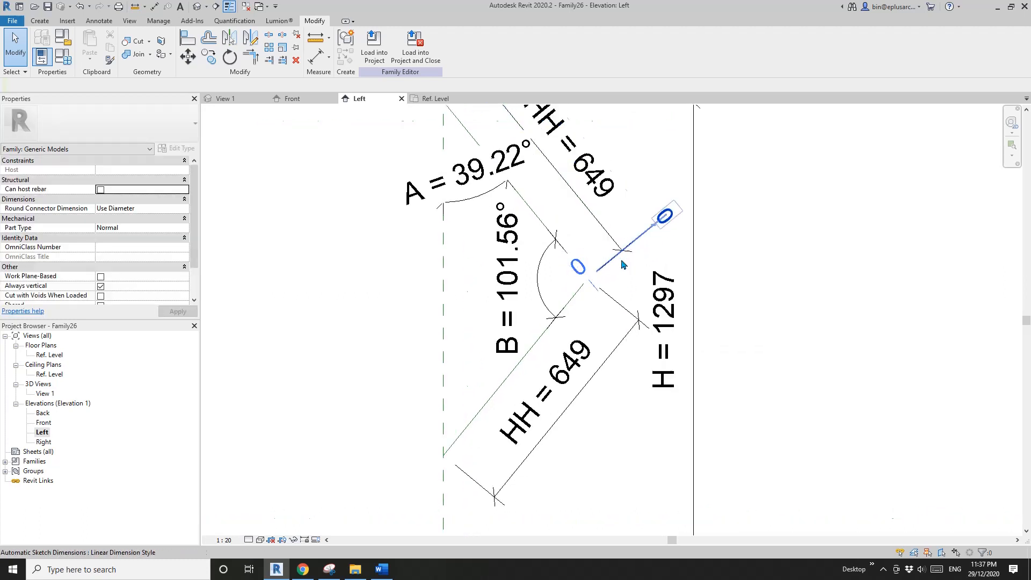
middle_drag(674, 262, 674, 269)
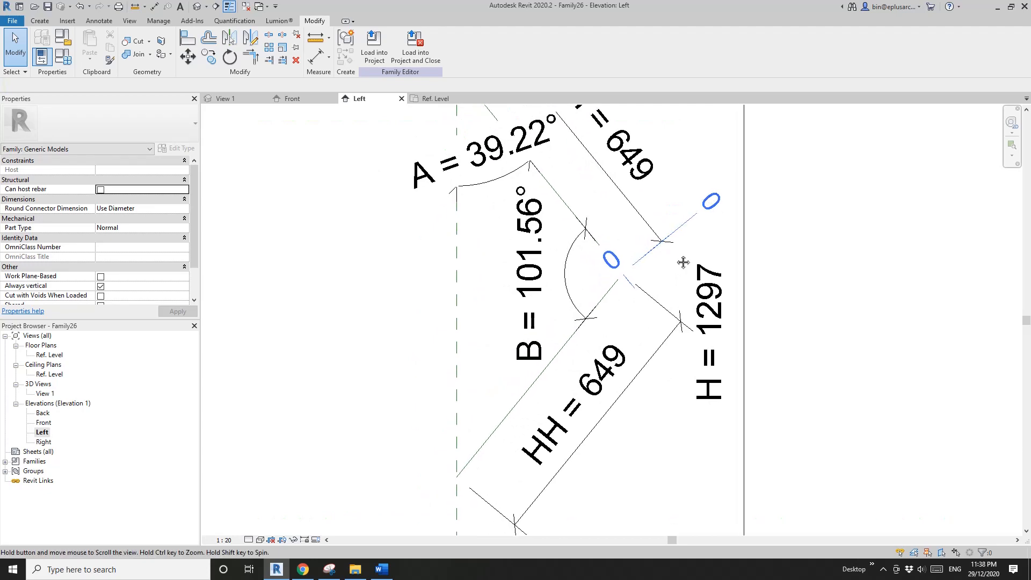
scroll(674, 269, down, 4)
scroll(618, 255, up, 4)
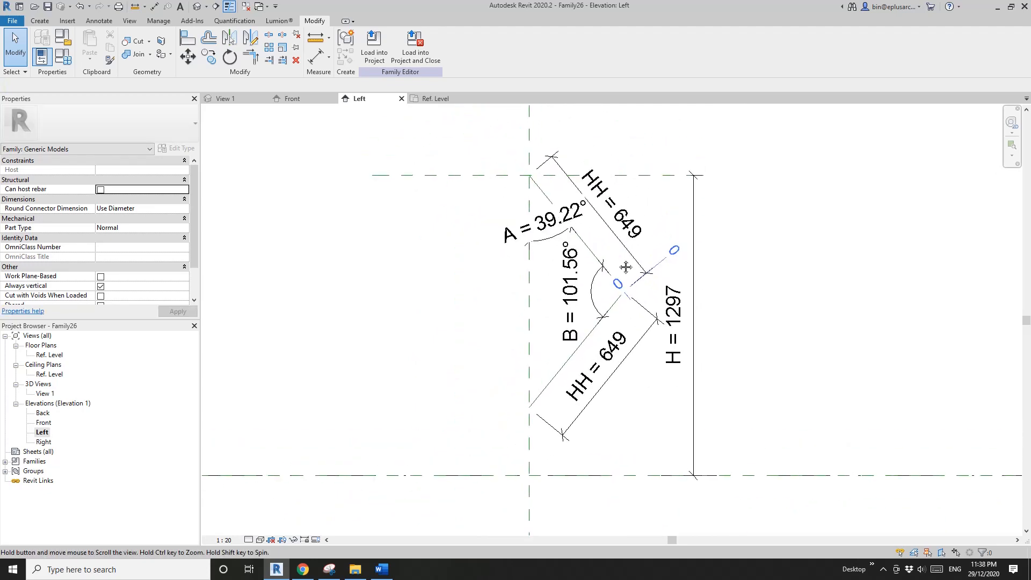
middle_drag(647, 295, 634, 309)
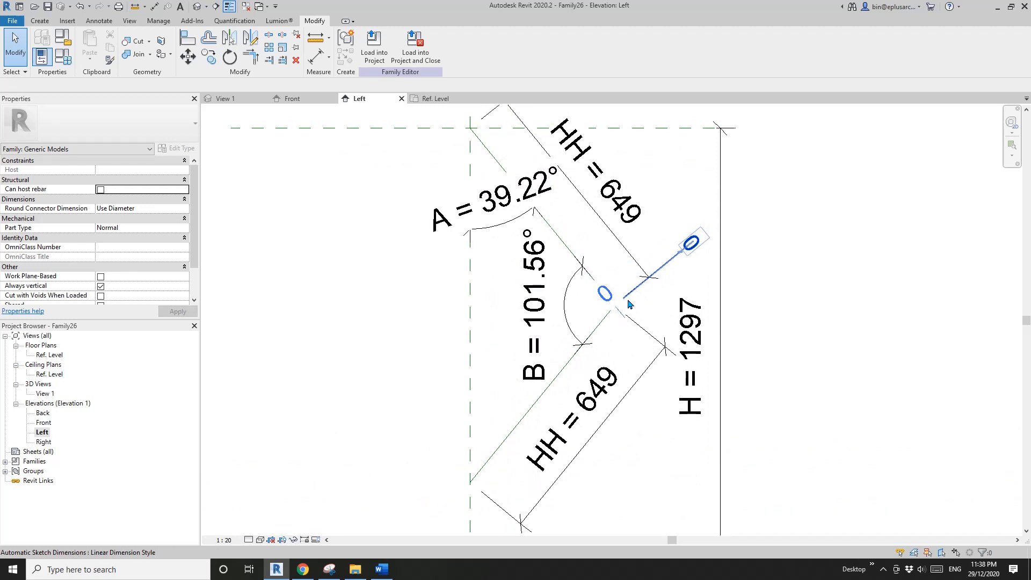
scroll(669, 274, up, 2)
mouse_move(675, 275)
middle_down()
mouse_move(694, 277)
mouse_move(661, 277)
mouse_move(679, 288)
middle_up()
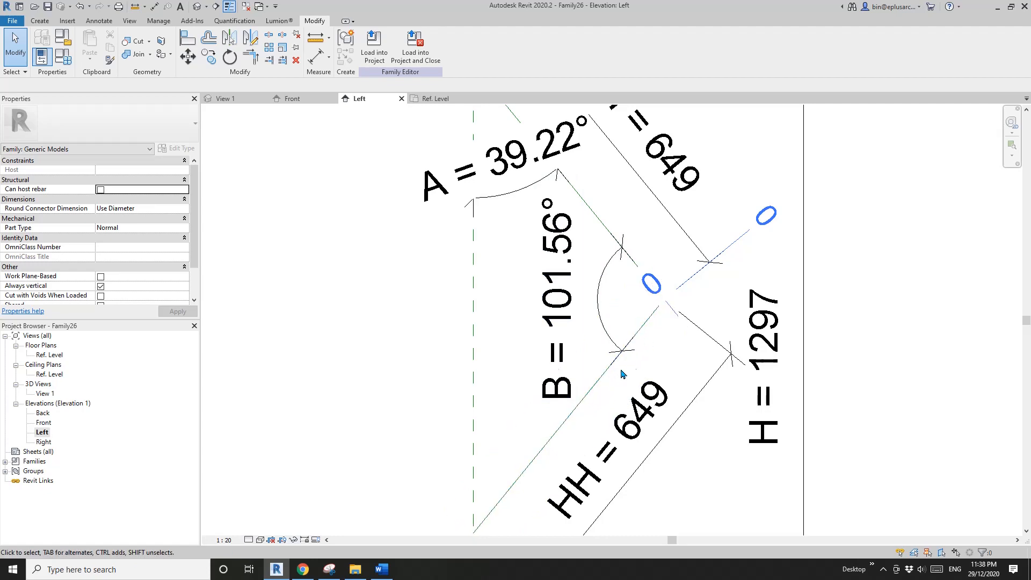
- Turn off thin lines so the elevation displays true line weights
middle_drag(532, 409, 500, 363)
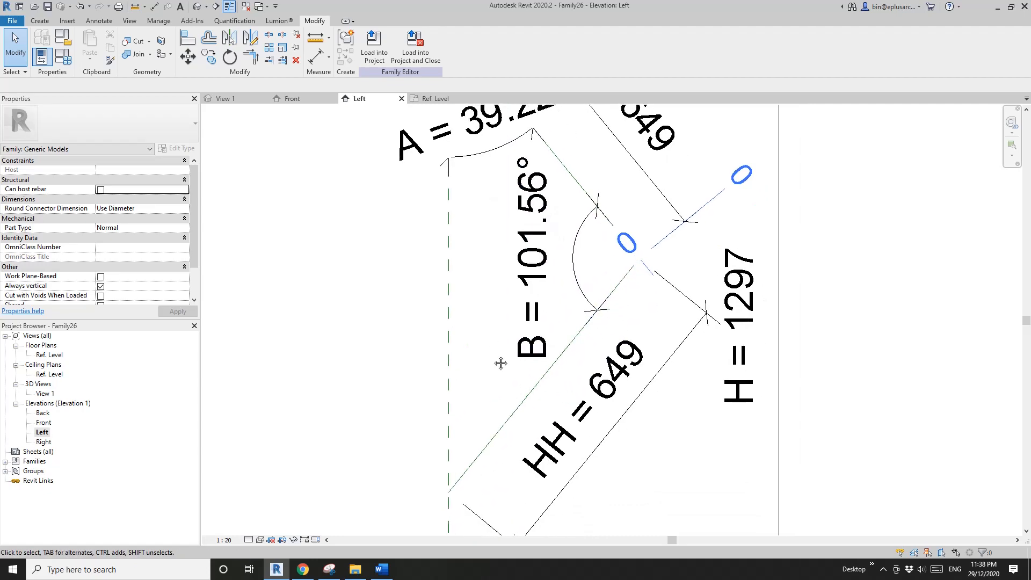
key(l)
scroll(537, 348, down, 1)
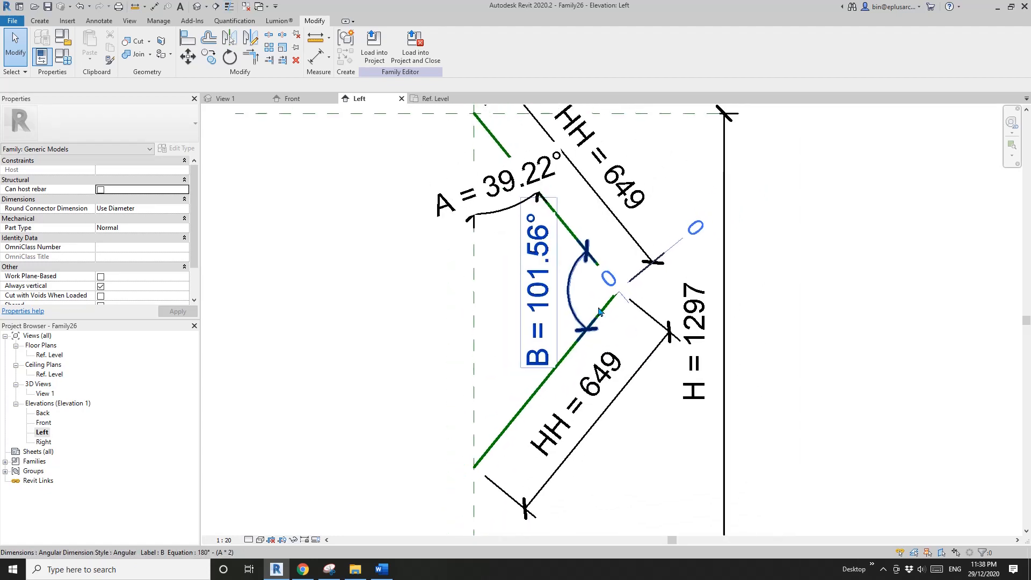
middle_drag(626, 306, 630, 313)
click(421, 492)
- Set the Left elevation's view scale to 1:10 and check the joint between the reference lines
click(226, 539)
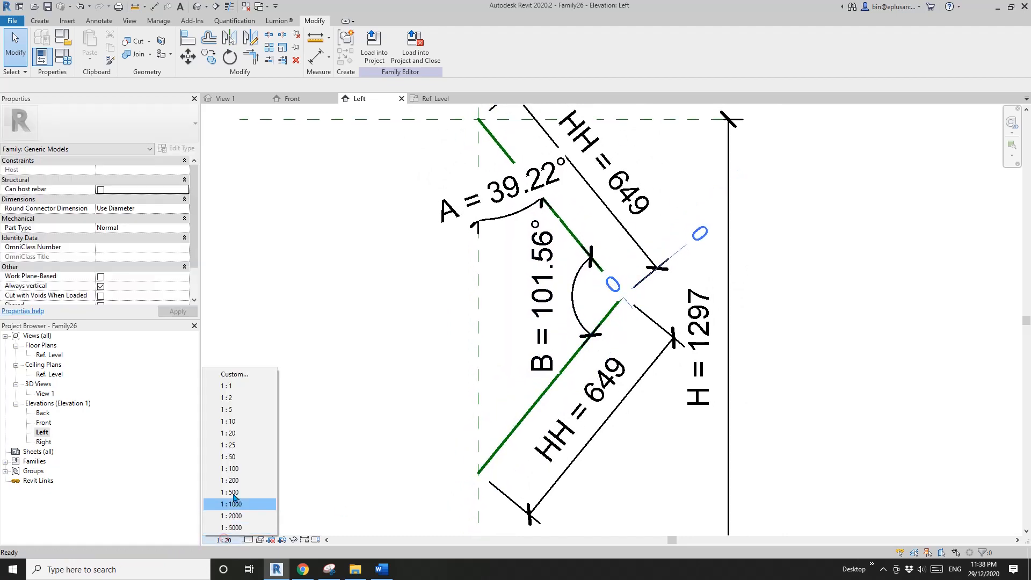
click(232, 423)
click(643, 317)
scroll(632, 316, up, 3)
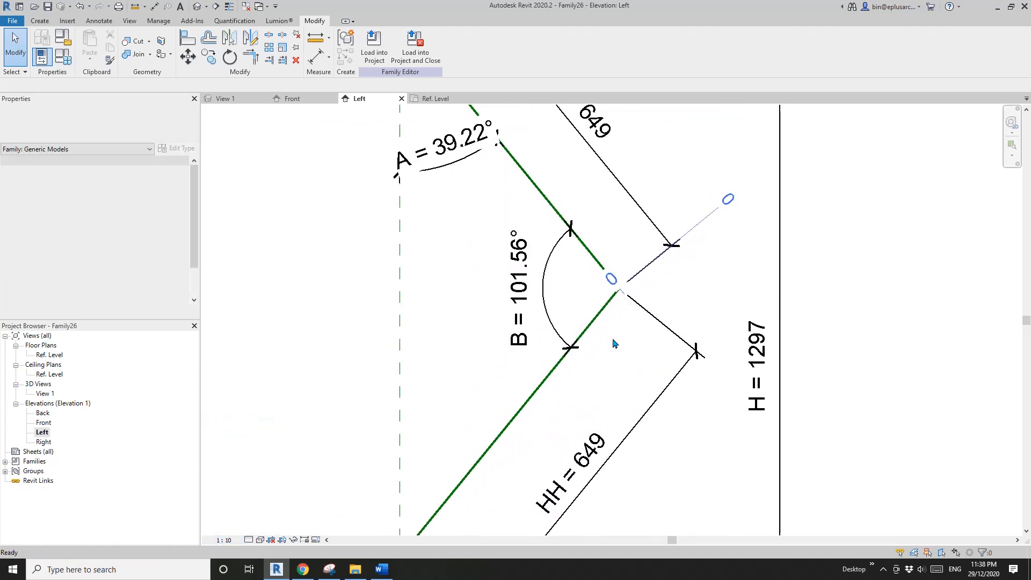
scroll(607, 328, down, 1)
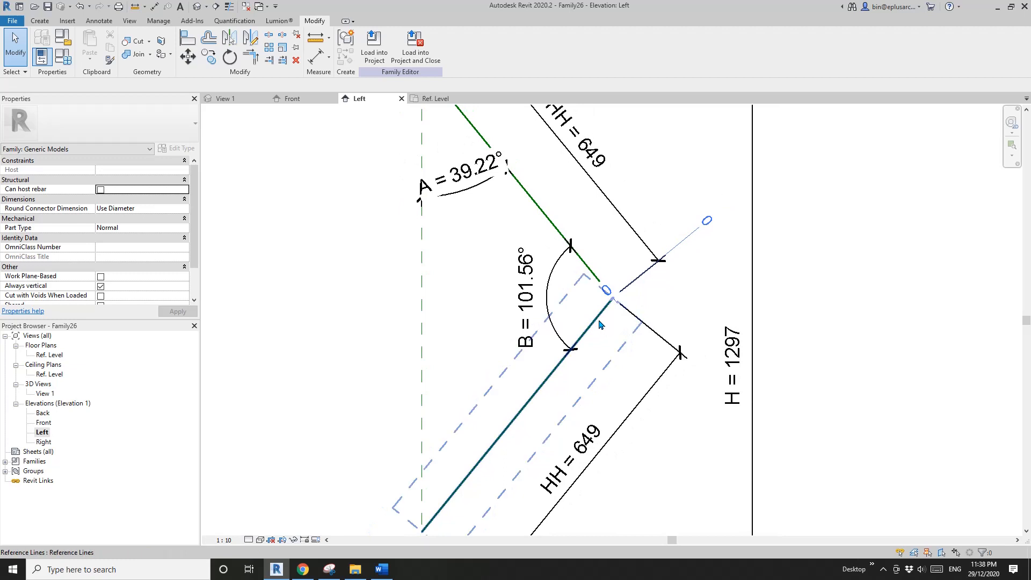
- Align the lower reference line's upper endpoint to the upper reference line and lock the alignment
click(603, 324)
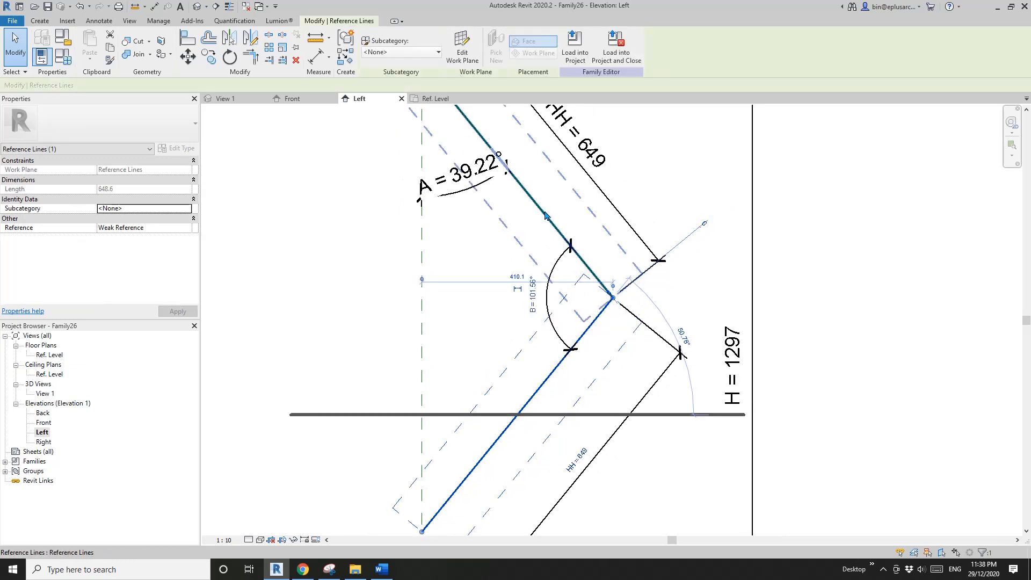
key(Escape)
key(a)
key(l)
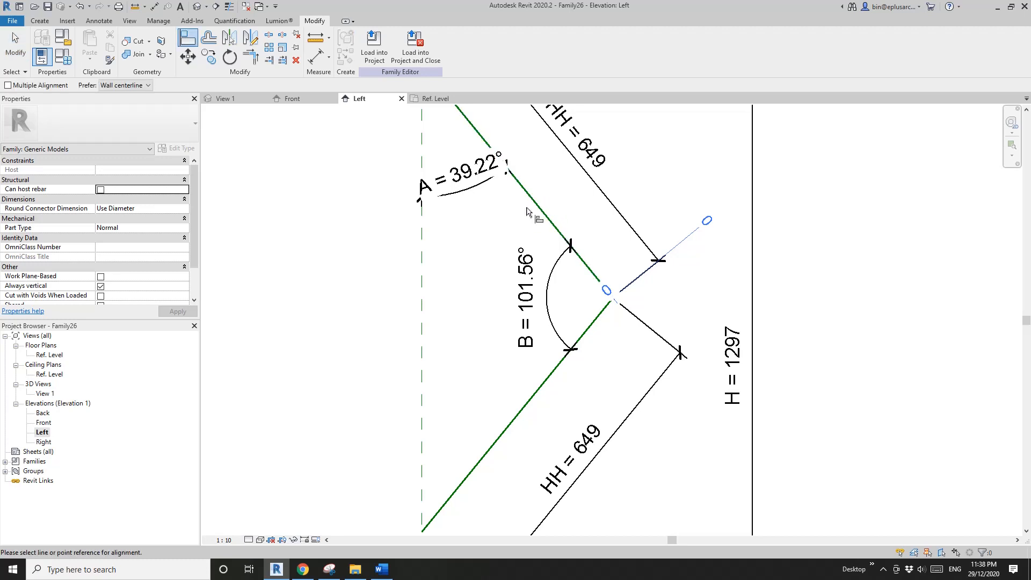
click(533, 202)
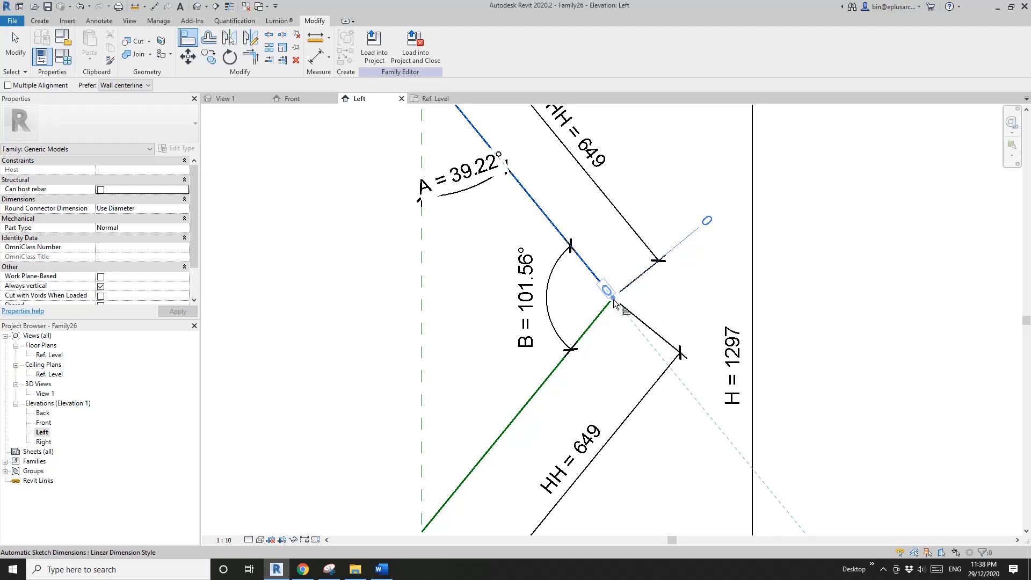
key(Tab)
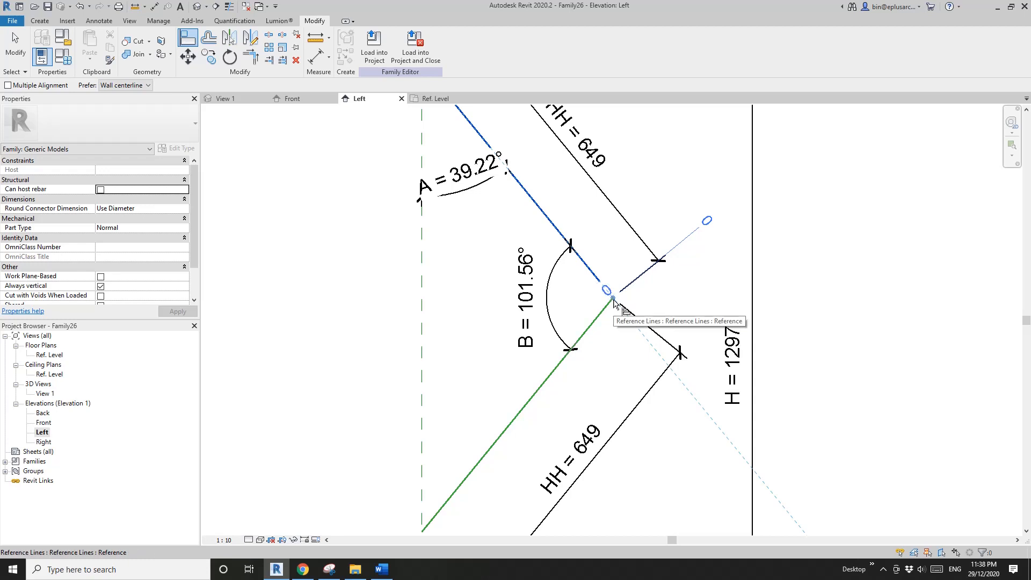
click(614, 302)
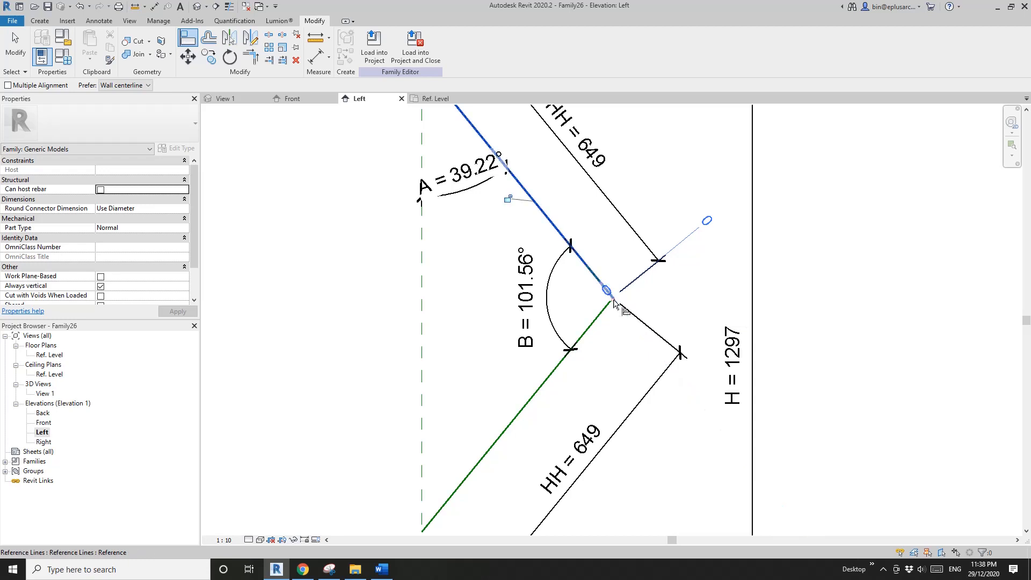
click(505, 201)
scroll(569, 282, down, 2)
key(Escape)
key(Escape)
scroll(589, 289, down, 1)
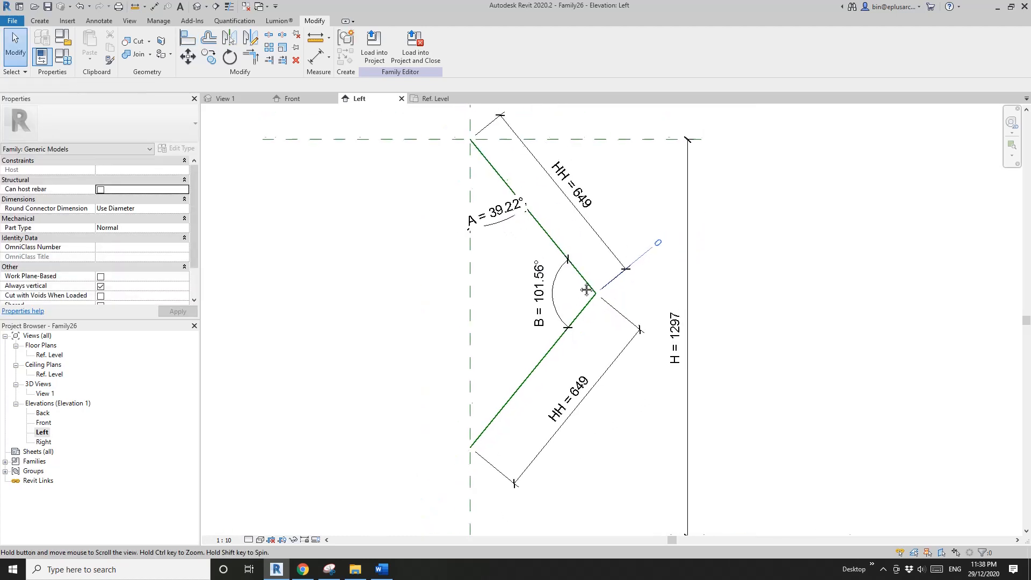
- Move the lower reference line about 105 mm up along the upper reference line to separate their endpoints at the joint
scroll(588, 290, up, 1)
scroll(647, 275, up, 2)
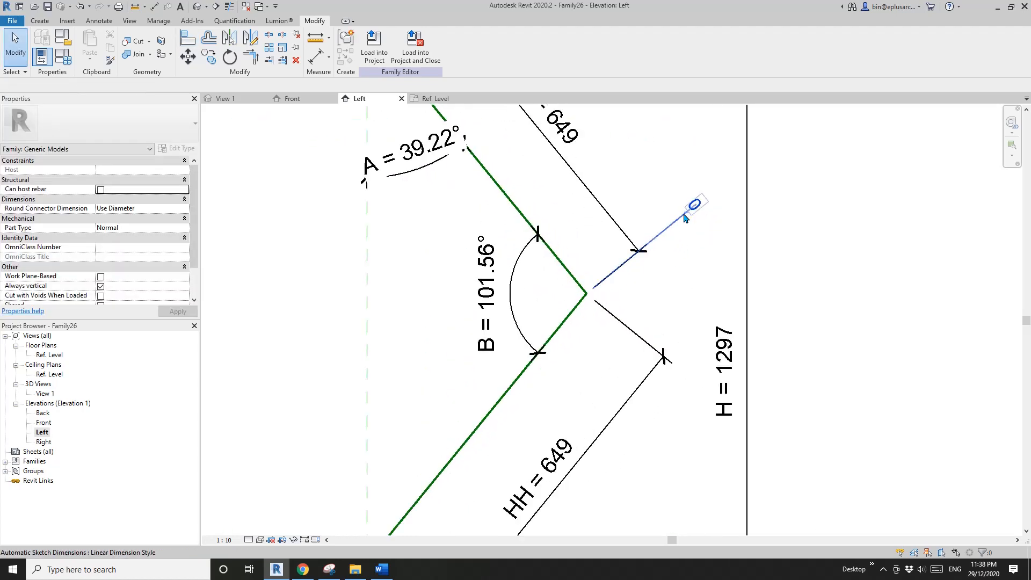
scroll(588, 303, up, 2)
click(563, 317)
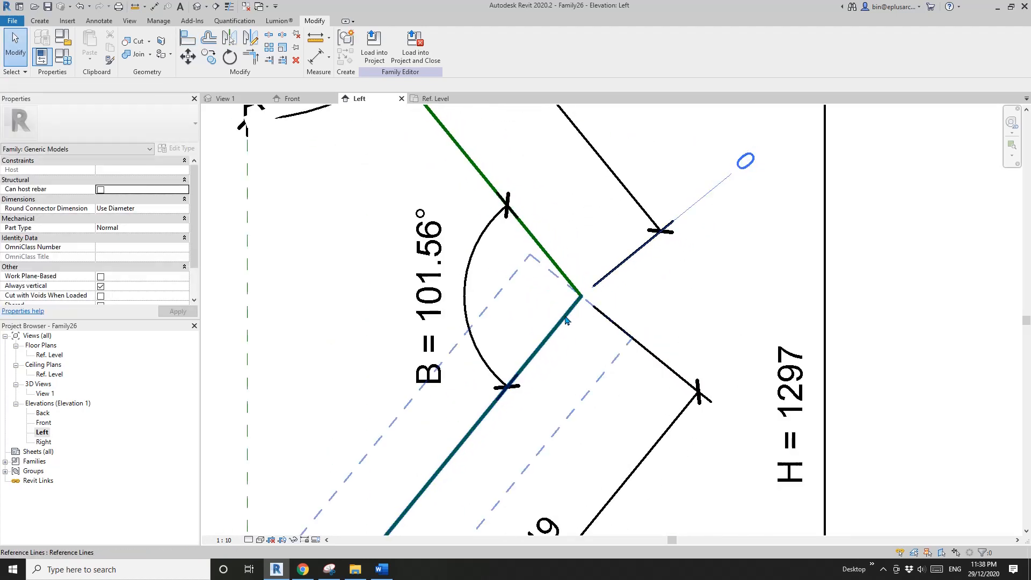
key(m)
key(v)
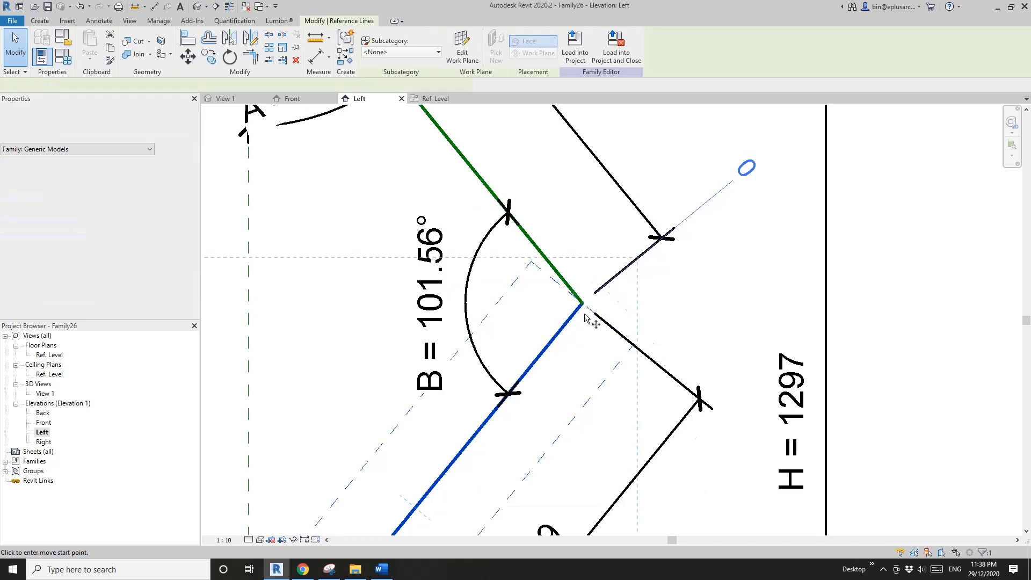
click(582, 304)
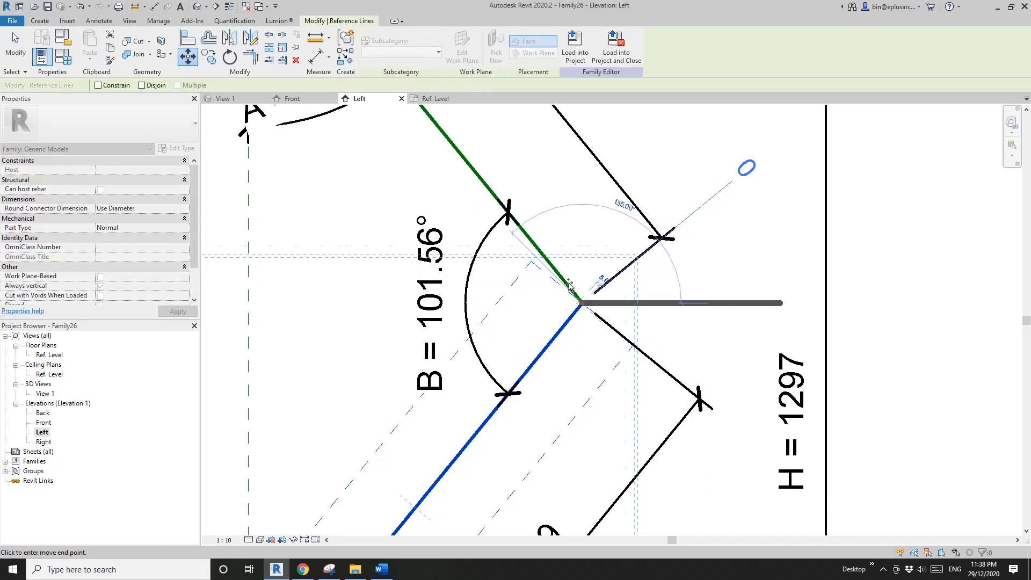
click(537, 249)
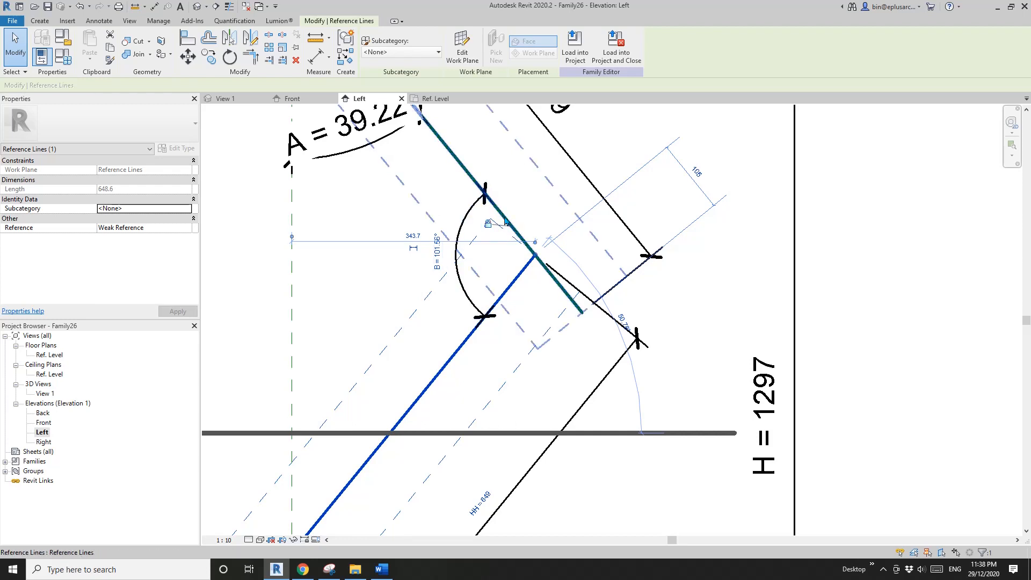
middle_drag(543, 270, 544, 279)
key(Escape)
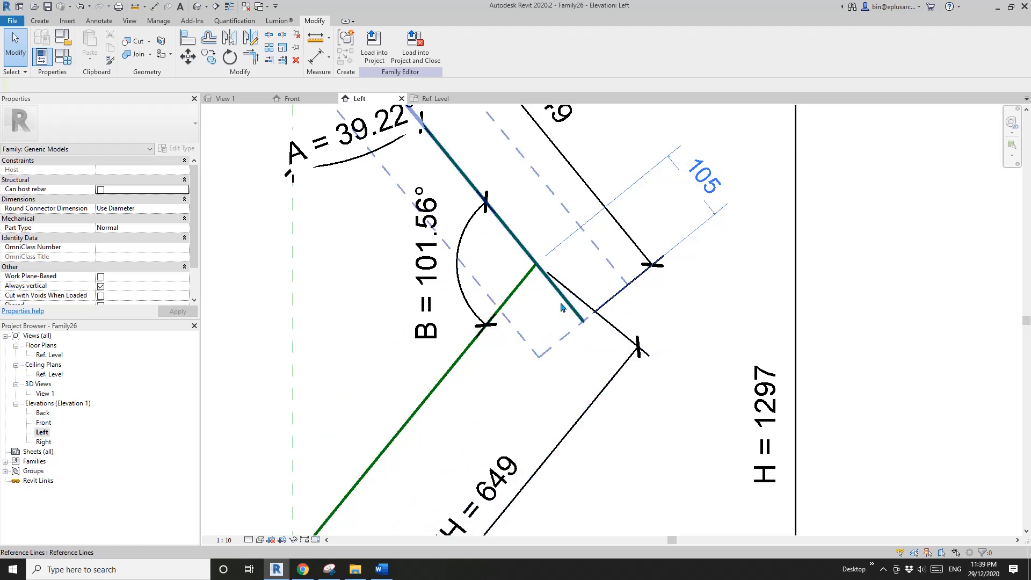
- Add an aligned dimension between the upper reference line's lower endpoint and the lower reference line's upper endpoint
scroll(565, 280, down, 2)
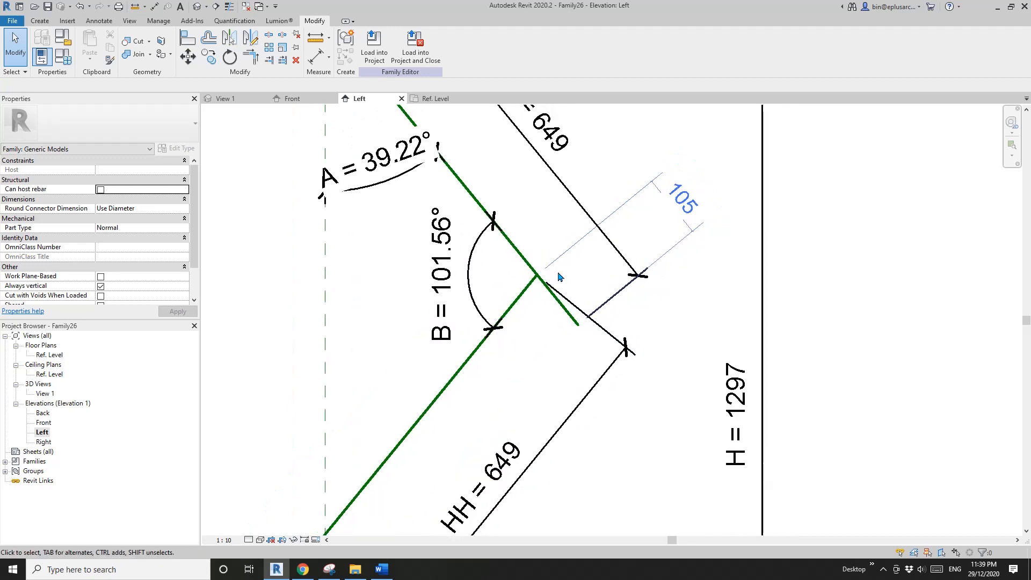
key(d)
key(i)
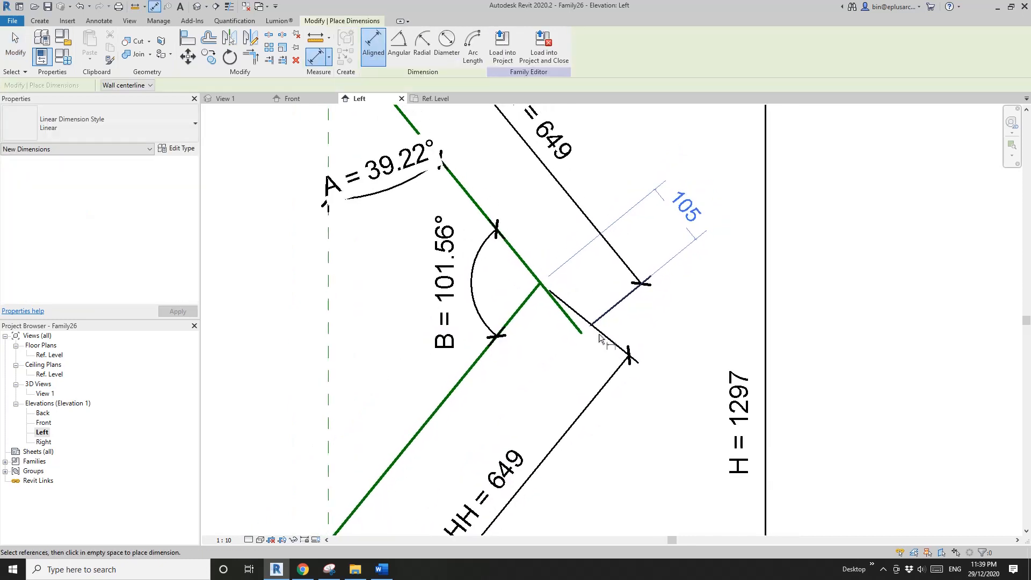
click(582, 336)
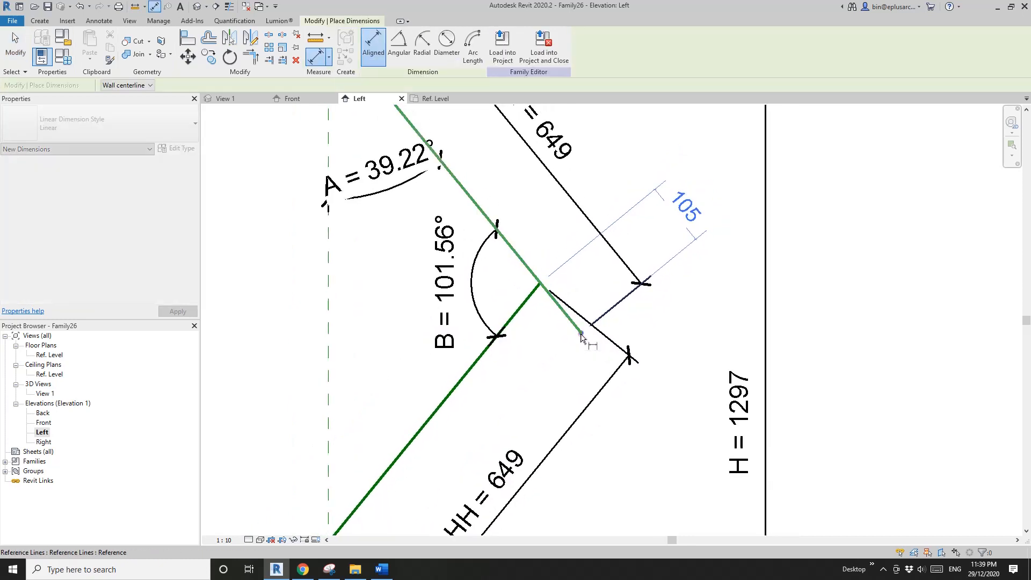
click(540, 285)
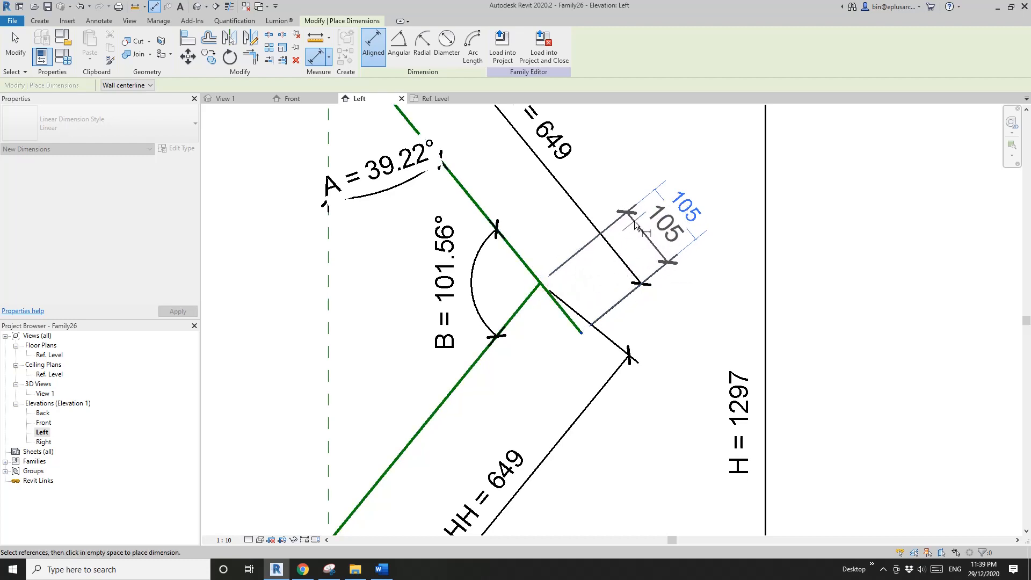
click(696, 173)
key(Escape)
key(Escape)
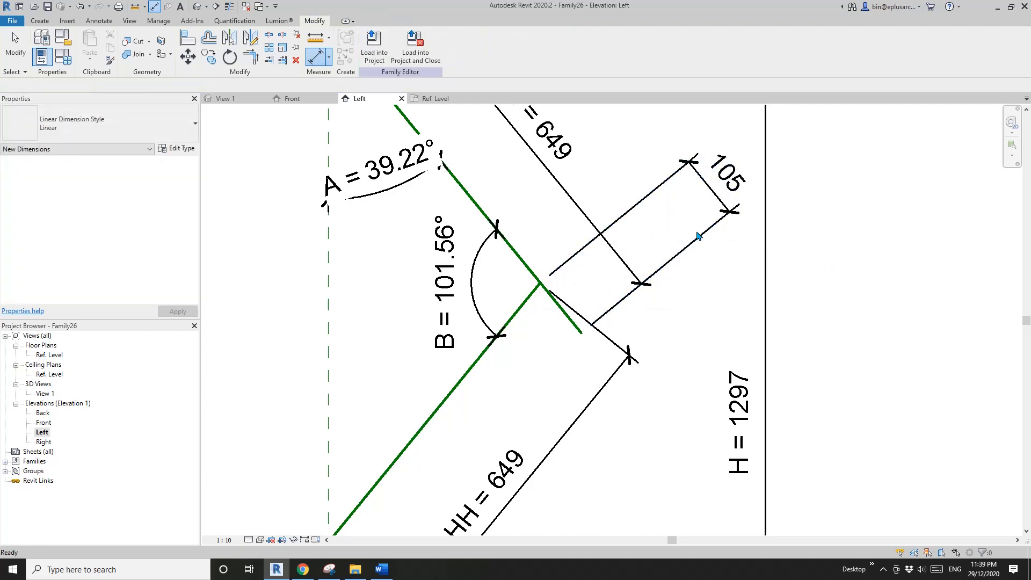
- Set the dimension between the two reference line endpoints to 0 by moving the lower reference line
scroll(669, 322, down, 2)
click(705, 222)
drag(692, 234, 658, 225)
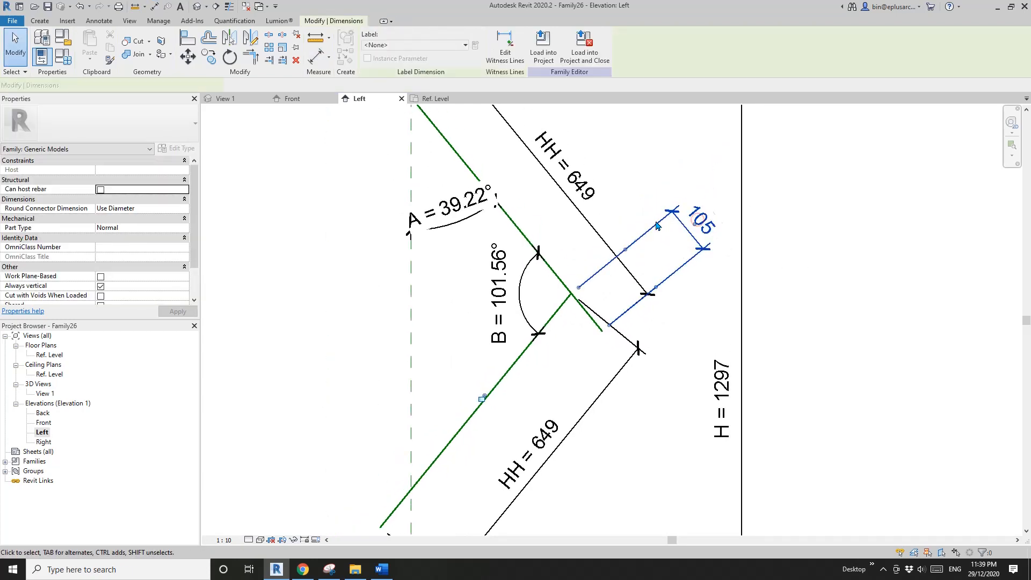
middle_drag(667, 272, 677, 319)
key(Escape)
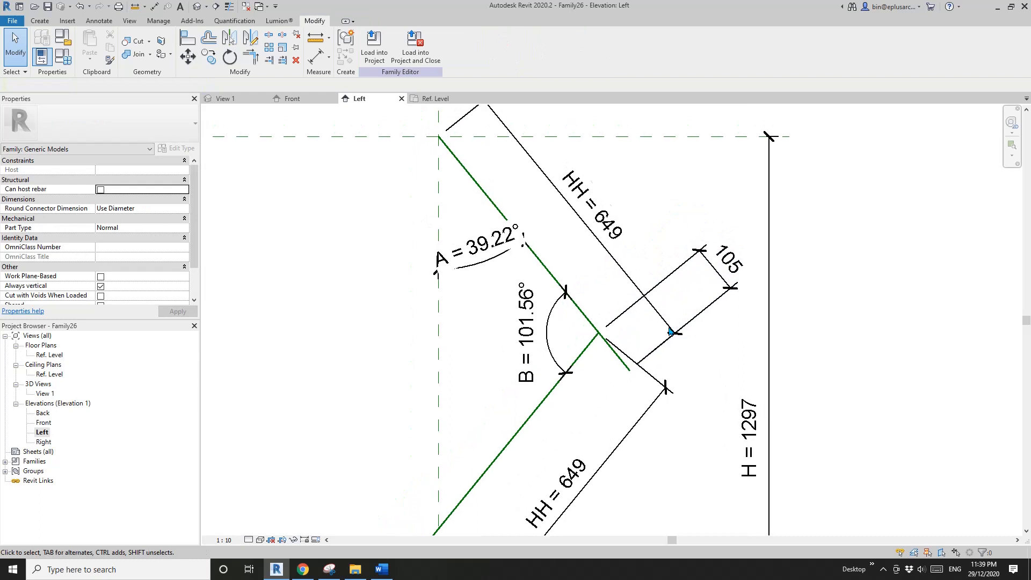
click(539, 411)
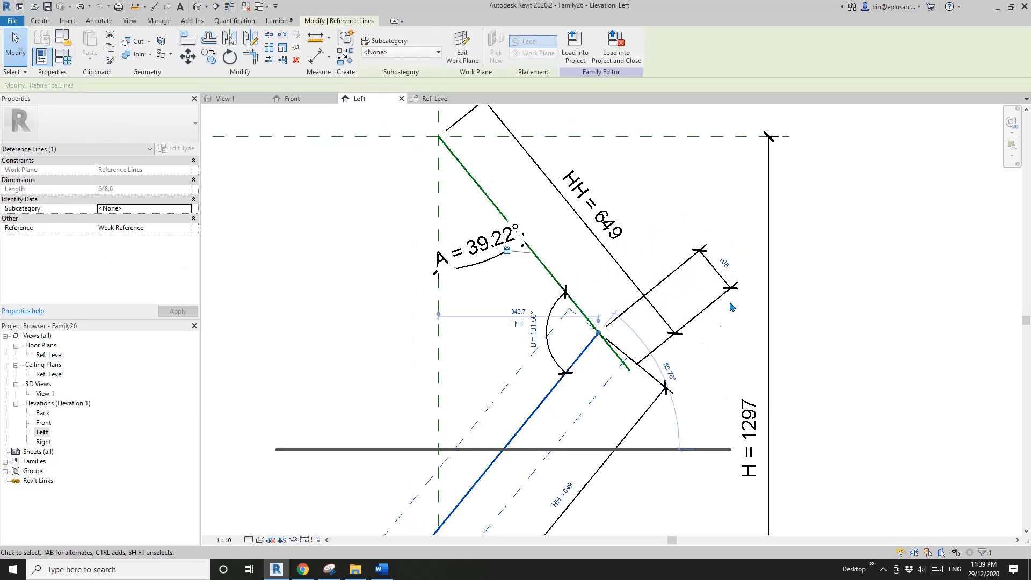
click(725, 263)
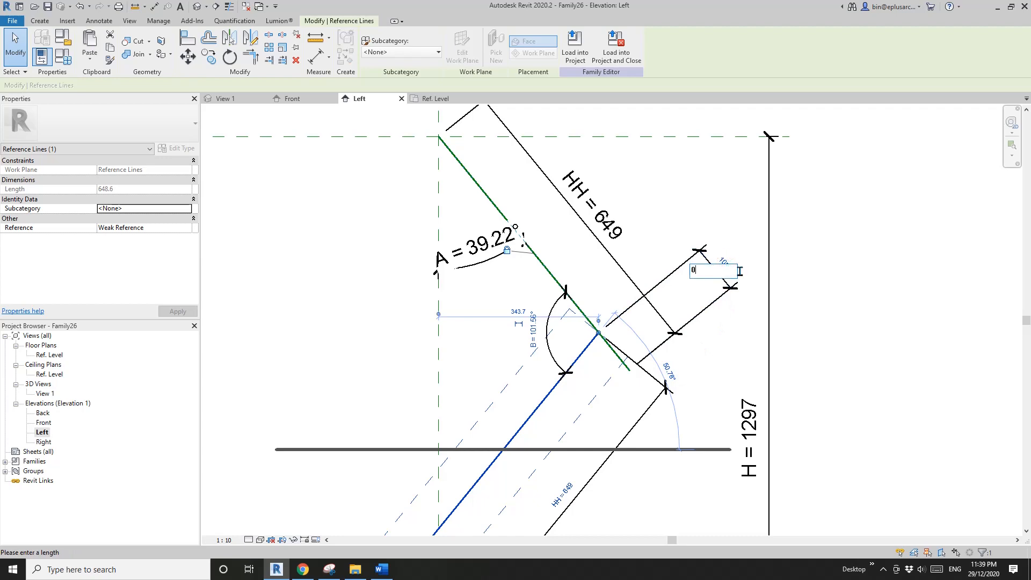
click(797, 286)
click(738, 303)
scroll(630, 343, down, 1)
middle_drag(630, 343, 623, 263)
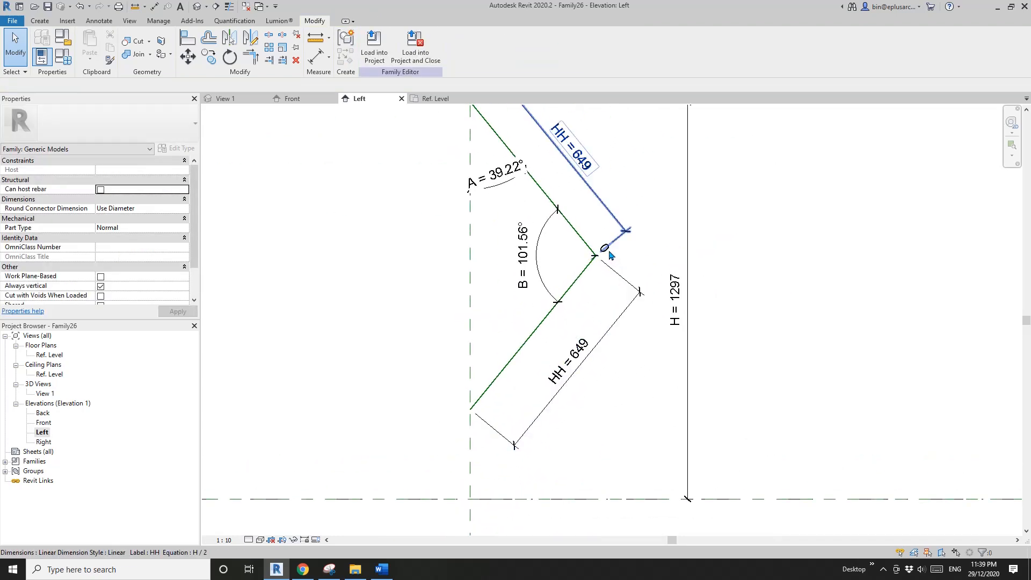
click(611, 255)
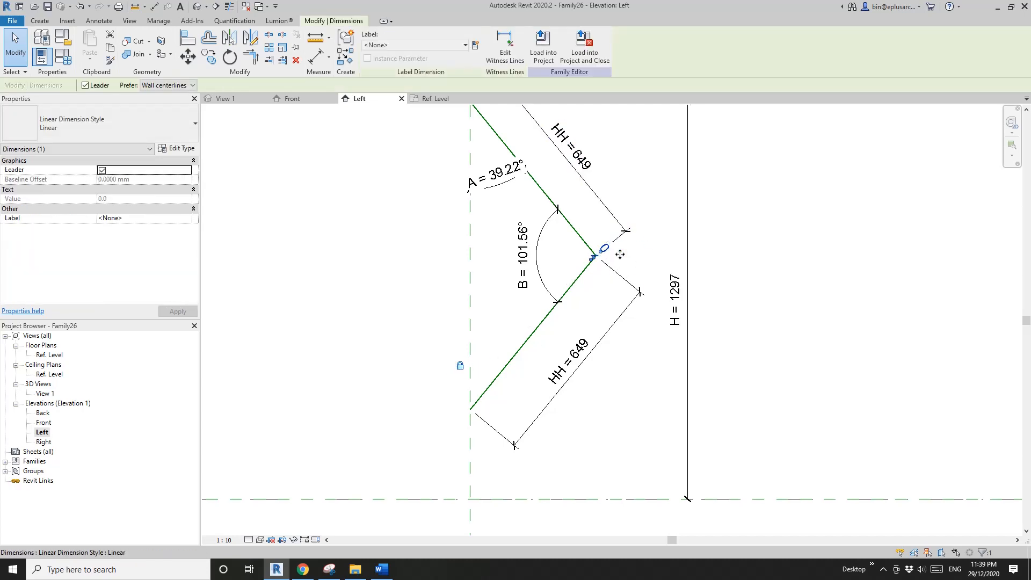
click(639, 248)
- Flex the family by applying 0° and 90° for angle A in the family types
scroll(639, 248, down, 1)
middle_drag(474, 227, 593, 264)
scroll(592, 264, down, 1)
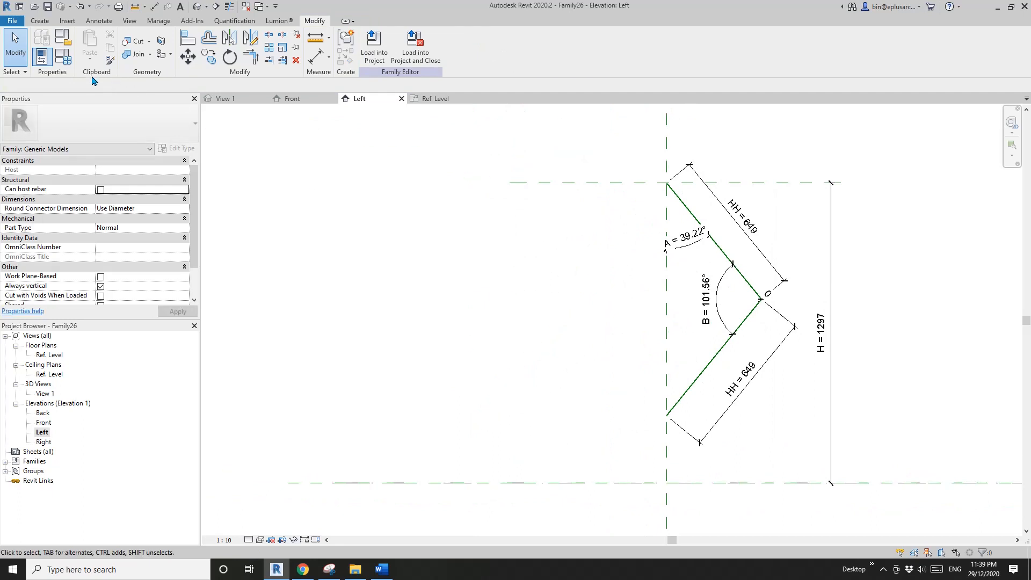
click(63, 56)
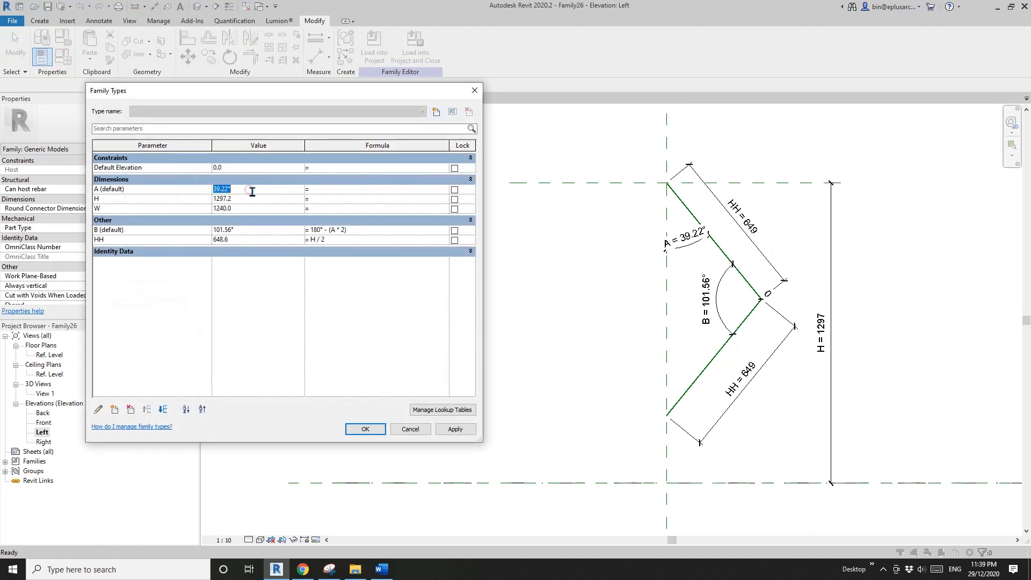
click(456, 432)
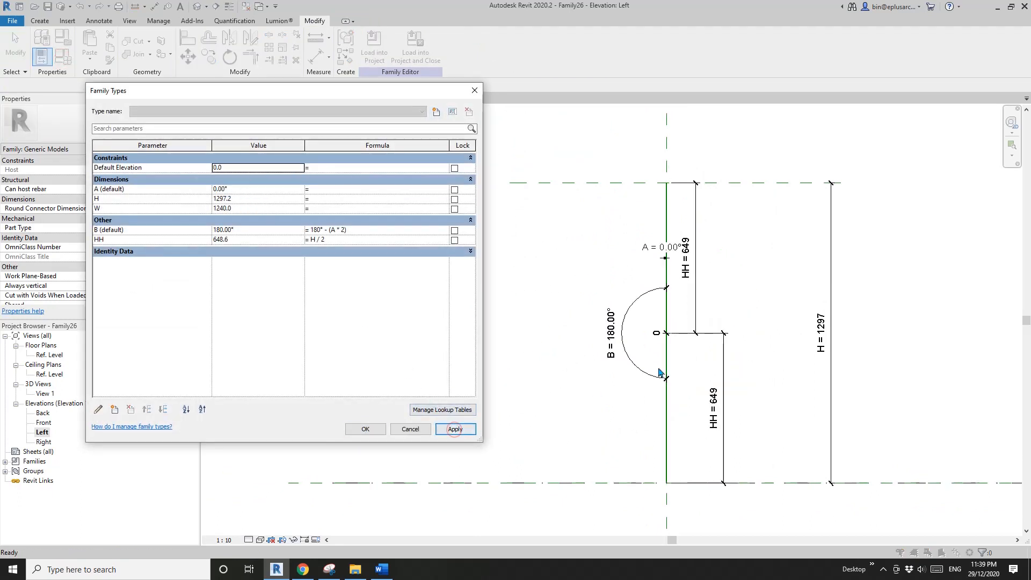
click(267, 191)
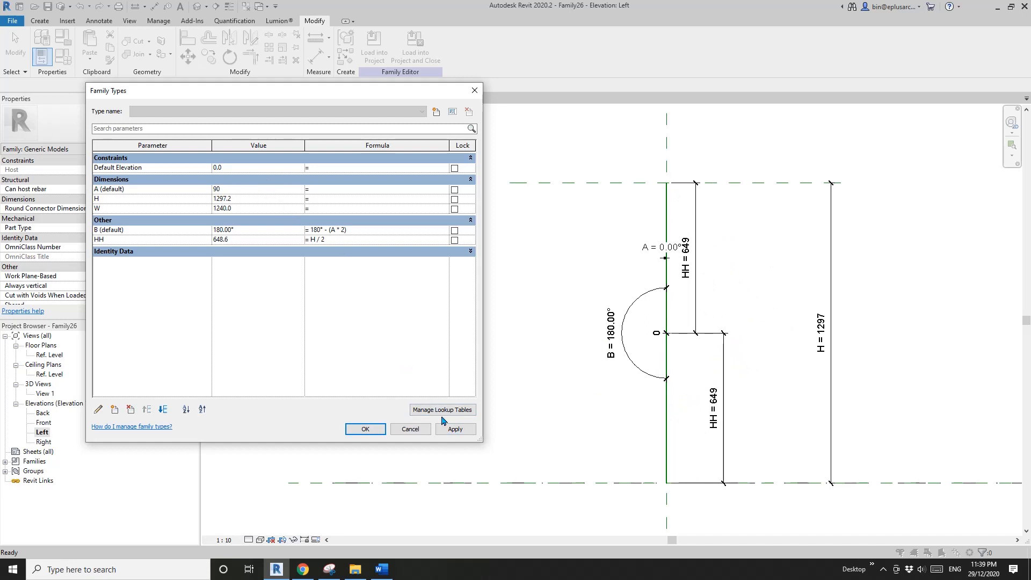
text(90)
click(453, 429)
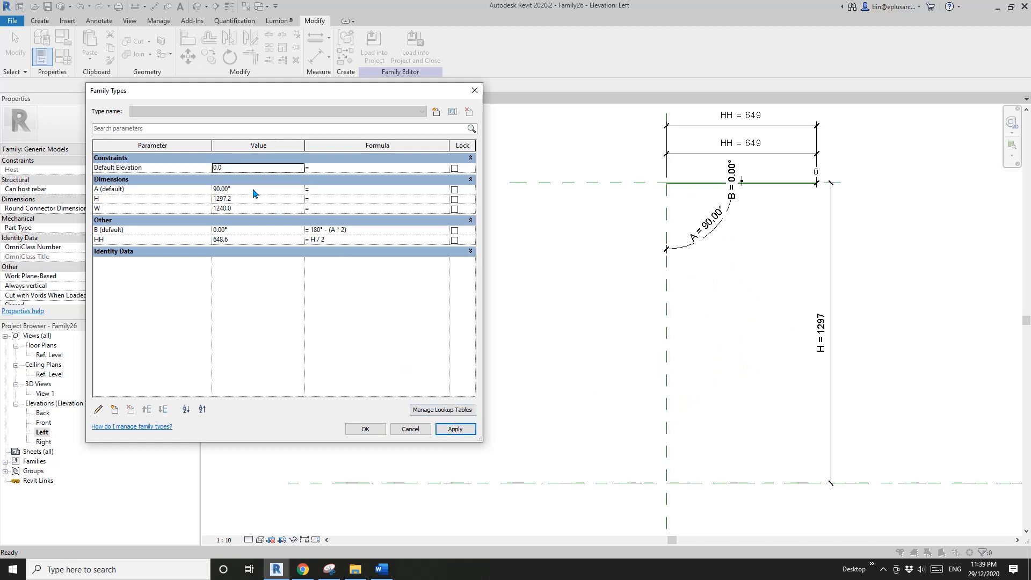
- Set angle A to 30° and confirm the family types
click(253, 190)
click(451, 433)
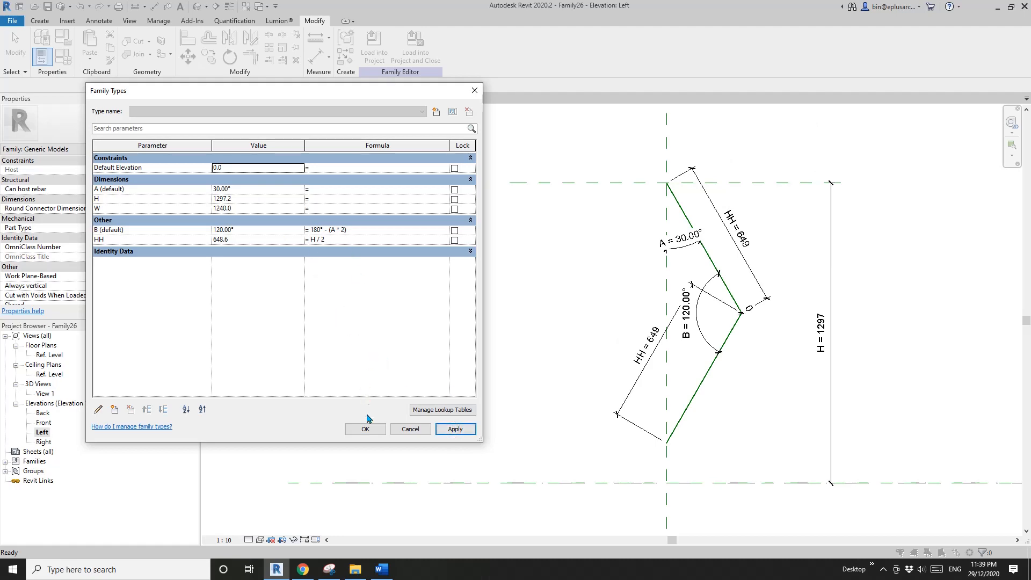
click(368, 432)
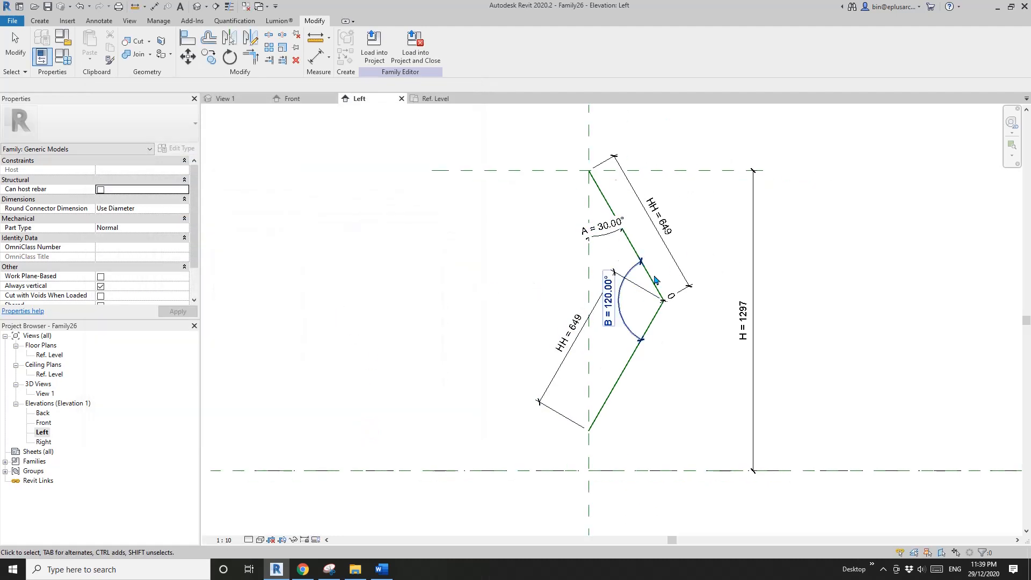
middle_drag(642, 295, 627, 302)
middle_drag(495, 247, 484, 252)
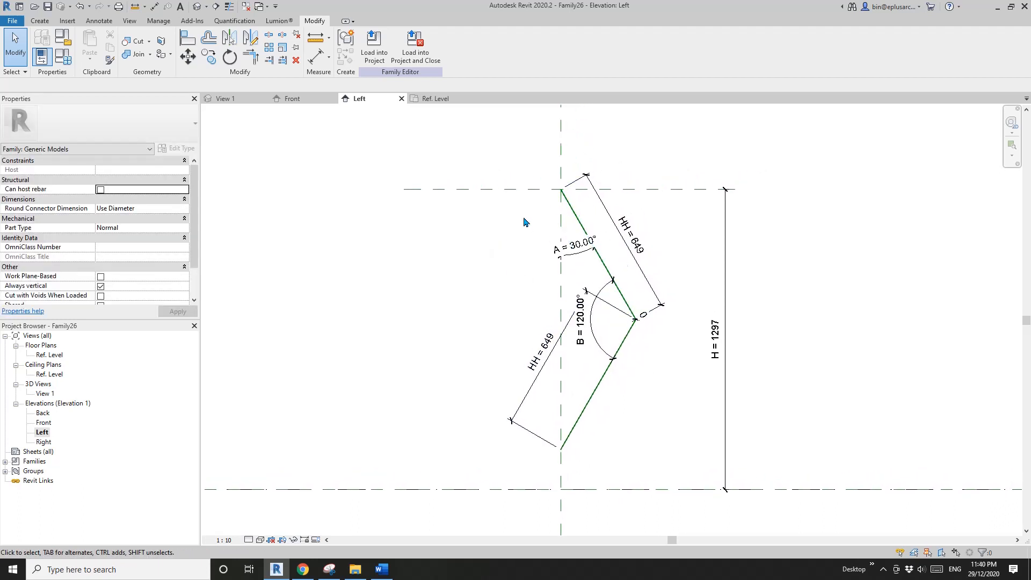
middle_drag(520, 210, 541, 212)
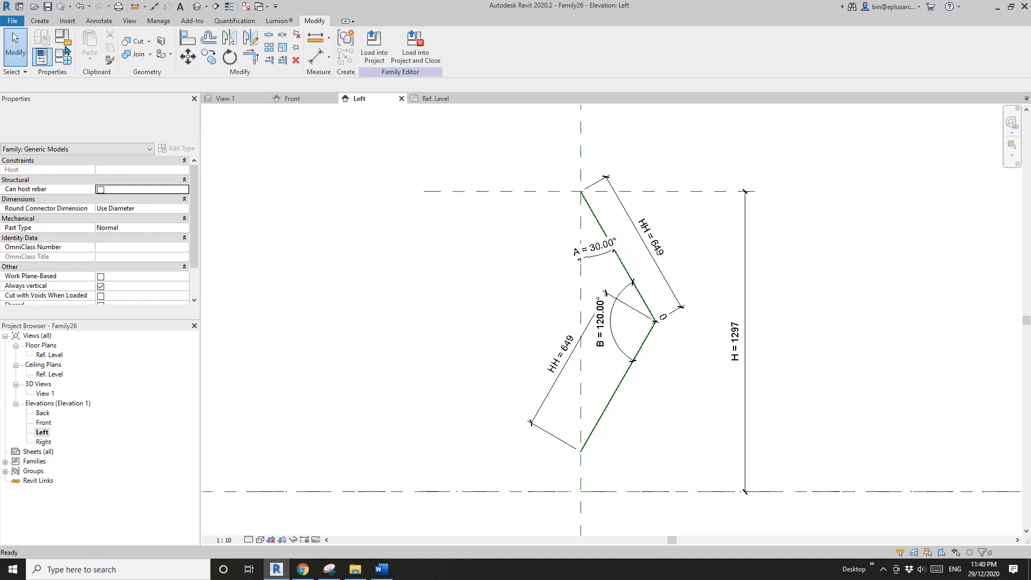
- Create a new family from the Metric Generic Model.rft template
click(12, 22)
mouse_move(64, 62)
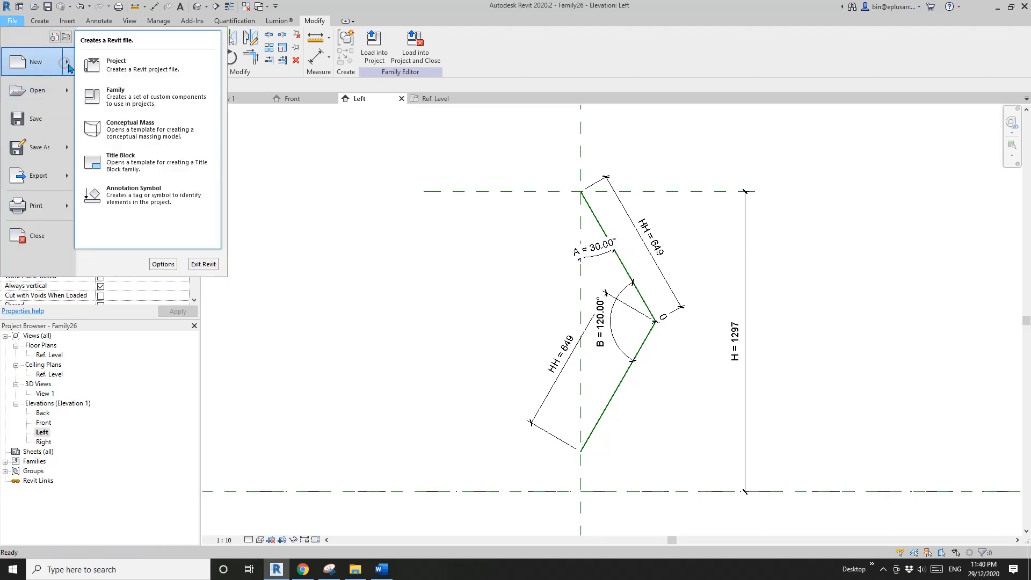
click(148, 99)
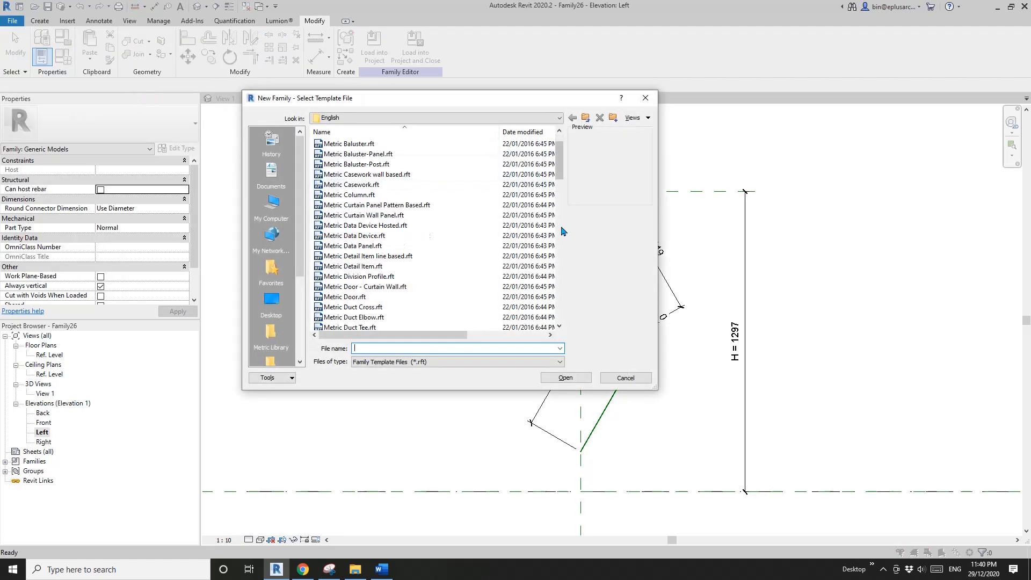
click(560, 226)
scroll(546, 240, down, 2)
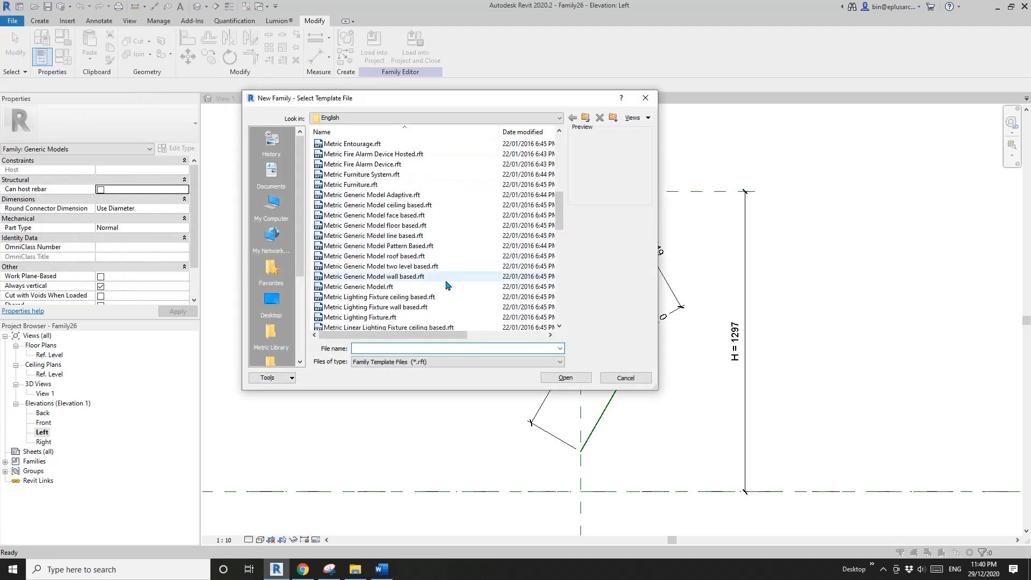
click(386, 287)
click(565, 378)
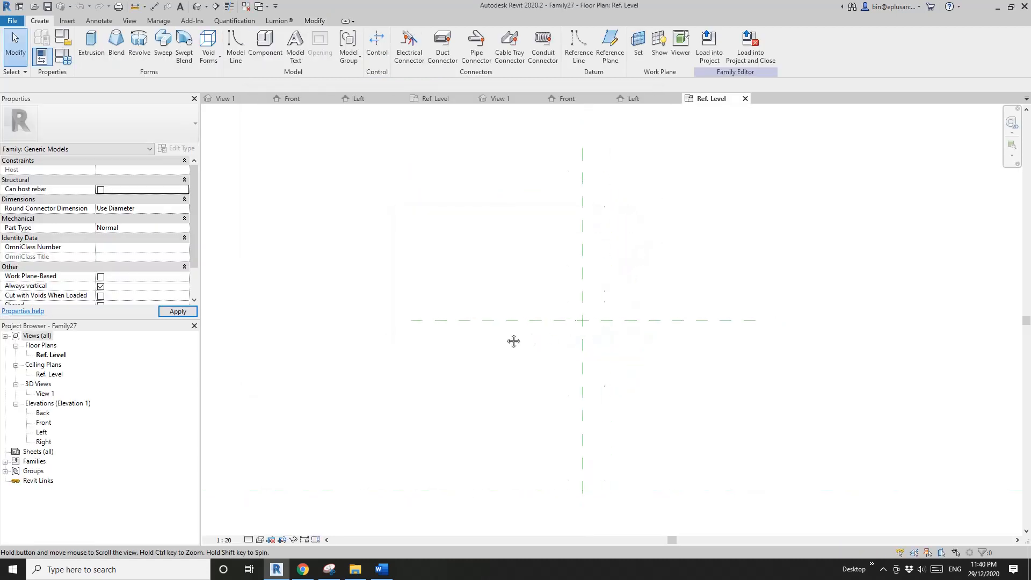
key(r)
key(p)
click(504, 406)
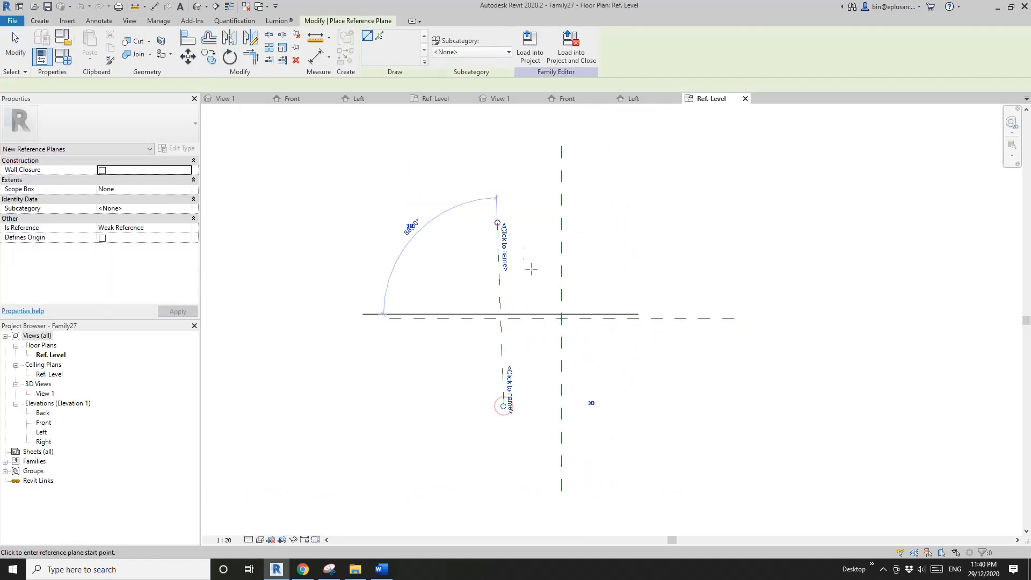
click(498, 223)
key(Escape)
key(Escape)
click(505, 355)
key(Delete)
- Draw two vertical reference planes on either side of the centre plane and two horizontal ones above and below the horizontal centre plane
key(r)
key(p)
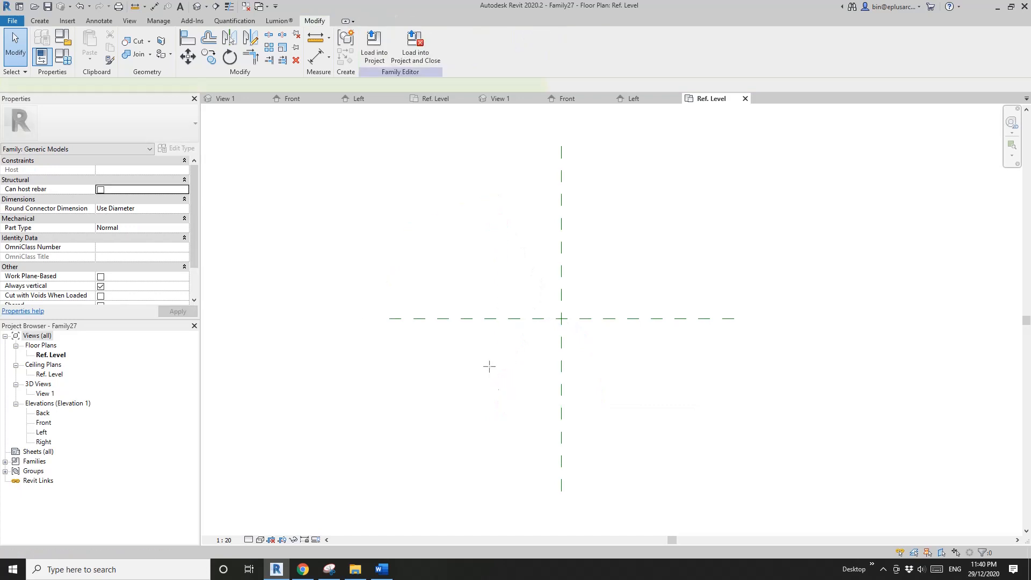
click(493, 382)
click(492, 208)
click(661, 387)
click(661, 218)
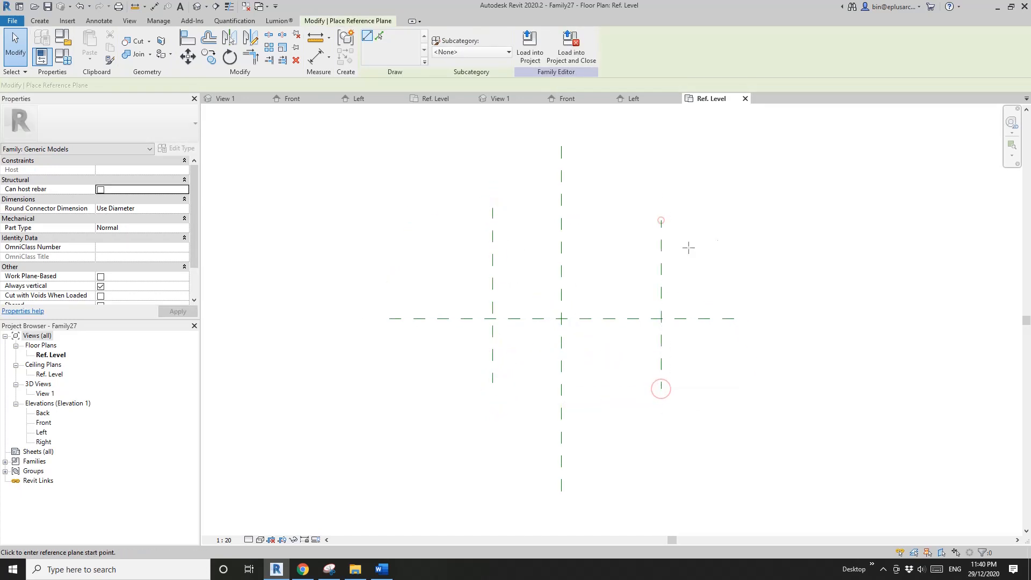
click(723, 246)
click(453, 247)
click(464, 365)
click(732, 366)
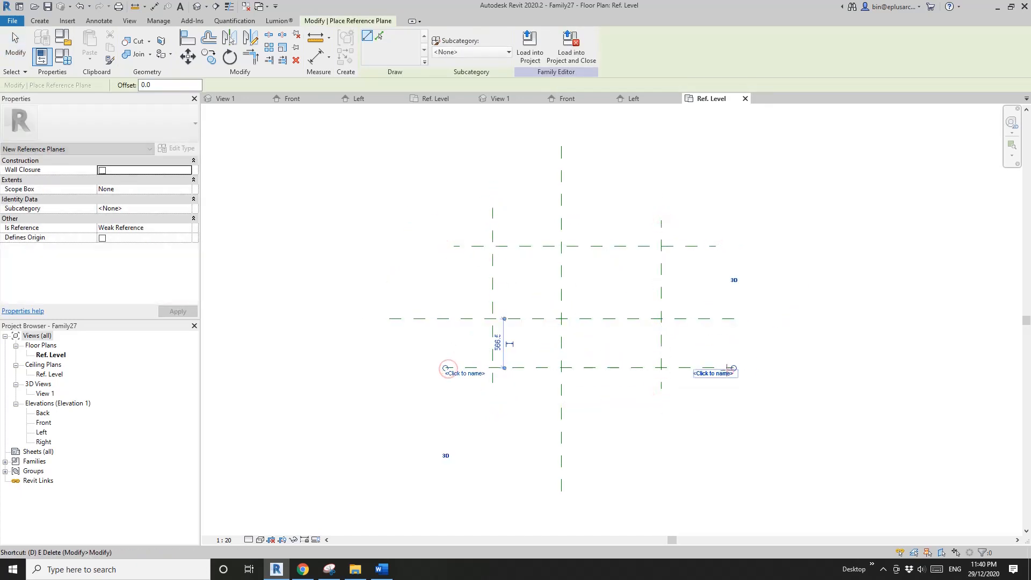
- Add an equalized aligned dimension chain across the three horizontal reference planes and an overall dimension between the outer two
key(d)
key(i)
click(702, 368)
click(701, 318)
click(692, 247)
click(700, 274)
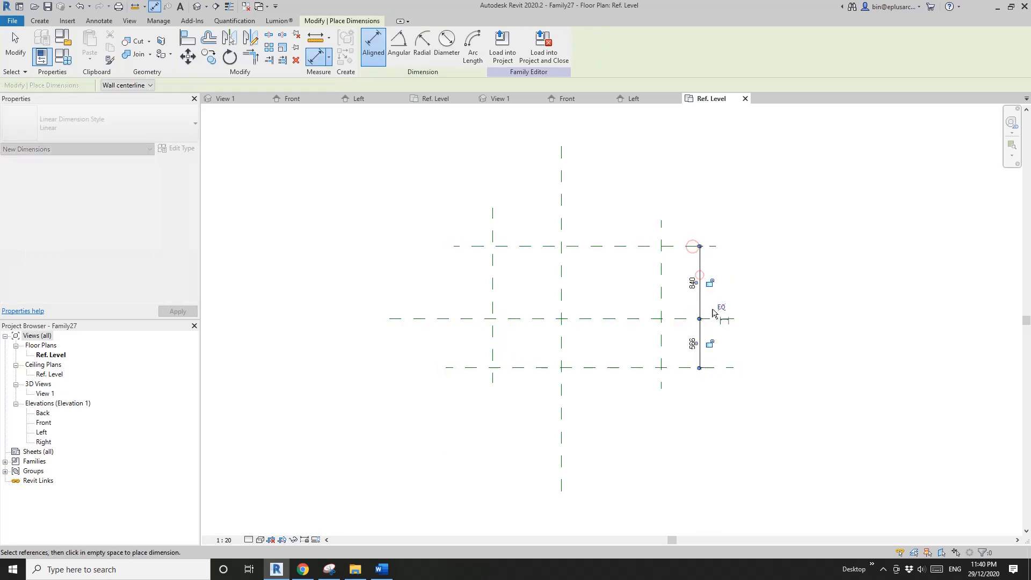
click(719, 307)
click(675, 270)
click(678, 368)
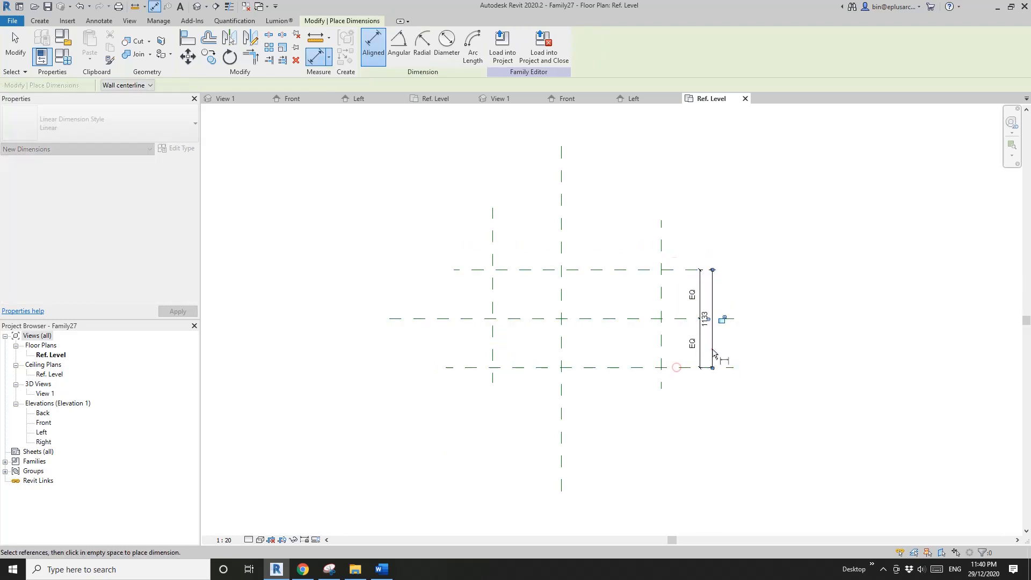
click(712, 318)
- Add an equalized aligned dimension chain across the three vertical reference planes and an overall dimension between the outer two
click(661, 239)
click(561, 234)
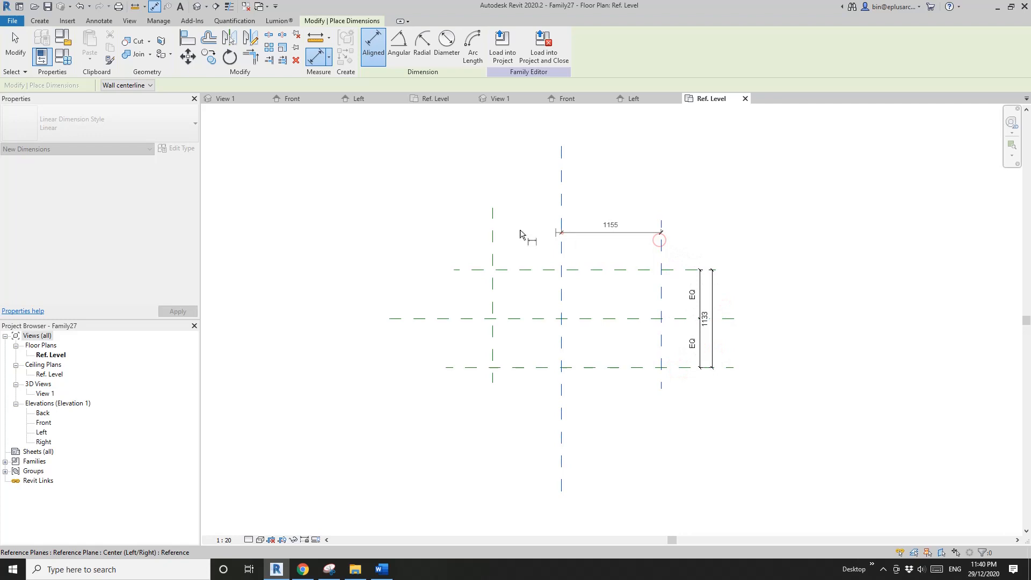
click(491, 230)
click(512, 201)
click(576, 179)
click(661, 248)
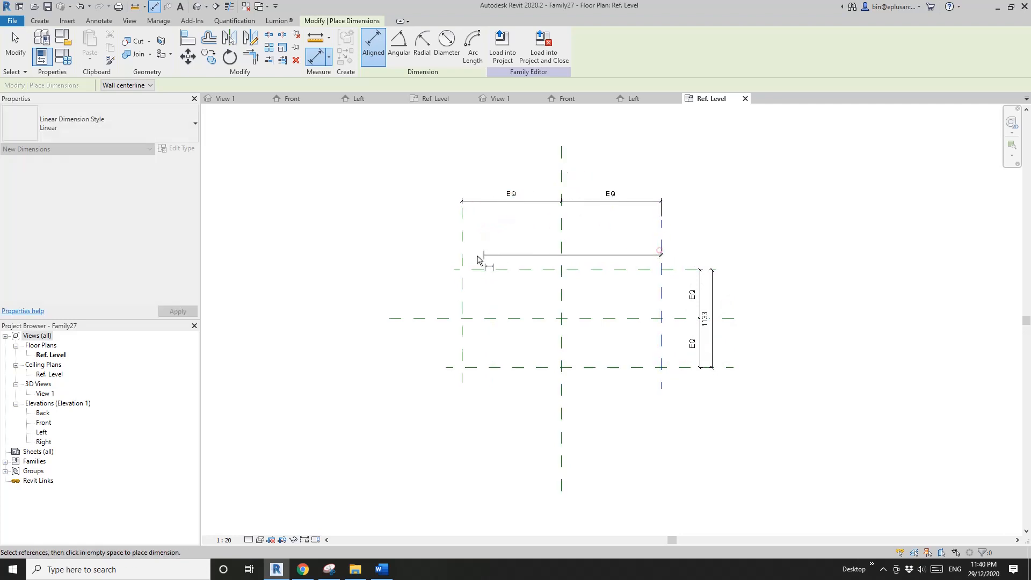
click(463, 255)
click(490, 181)
key(Escape)
key(Escape)
- Label the overall width dimension with a new type parameter W and the overall height dimension with a new type parameter H
click(556, 173)
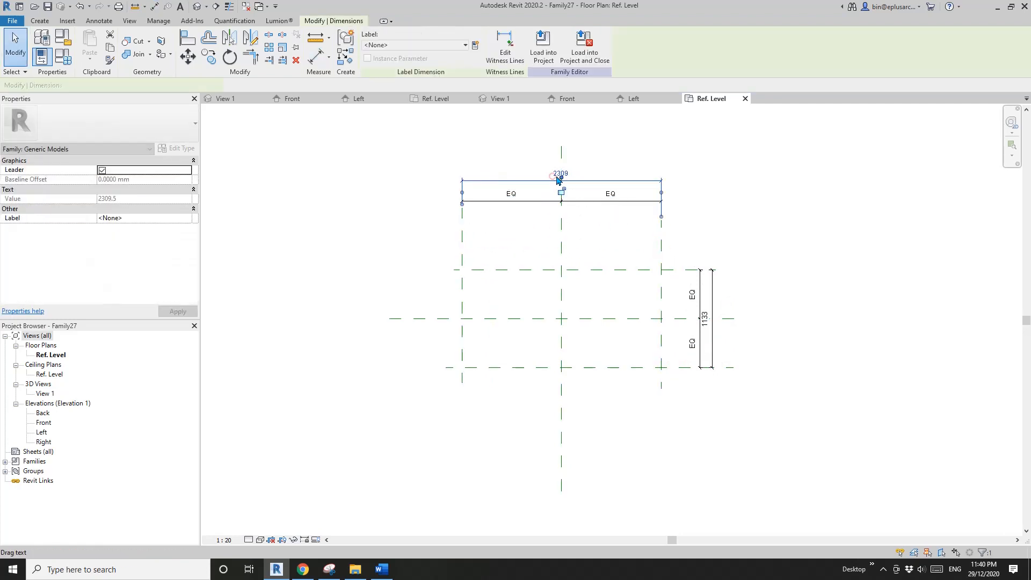
click(475, 44)
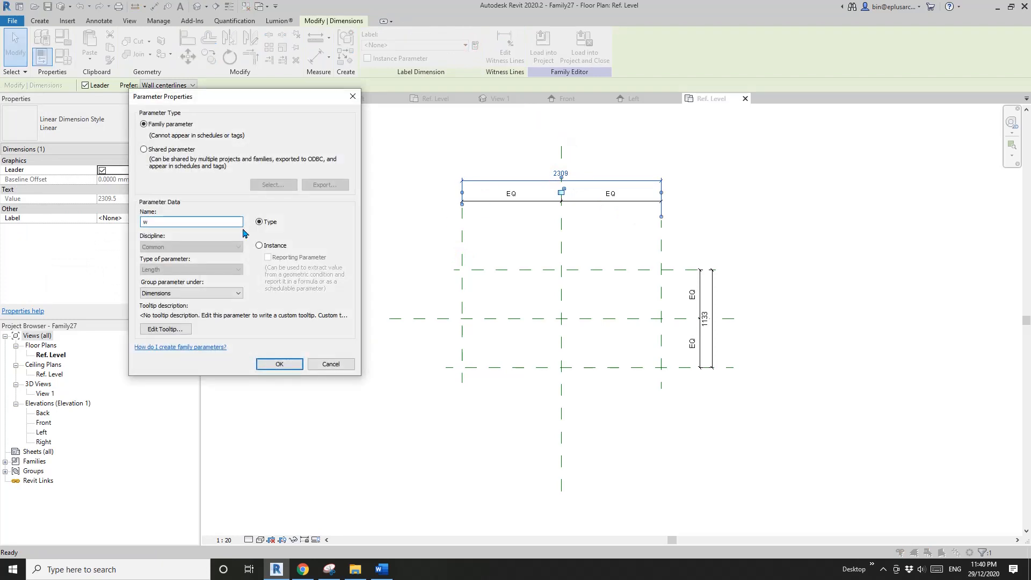
click(277, 364)
click(713, 288)
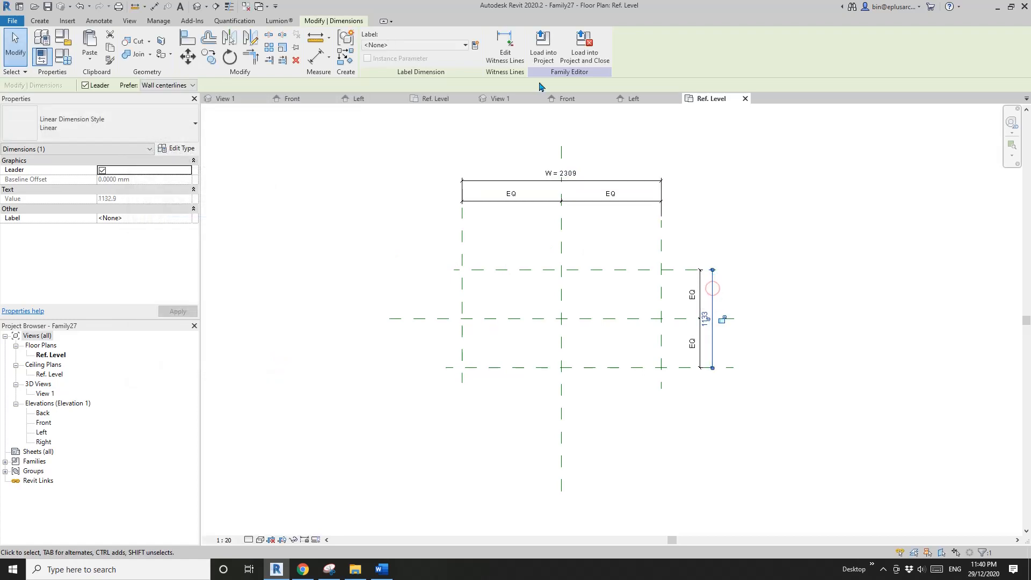
click(475, 45)
text(H)
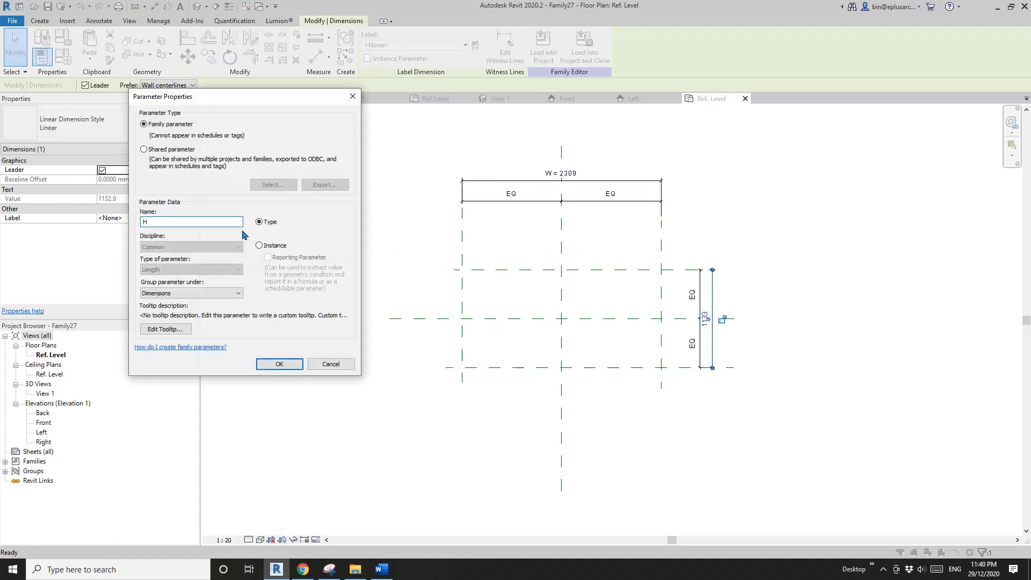
click(279, 364)
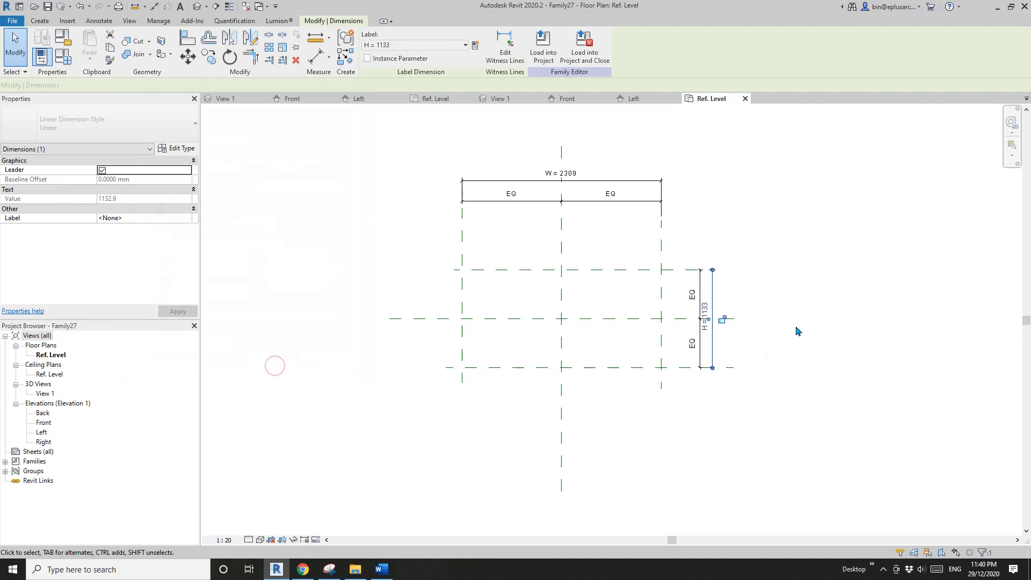
- Draw four more reference planes, one just inside each of the outer reference planes, to outline the frame's inner edges
key(z)
key(f)
key(r)
key(p)
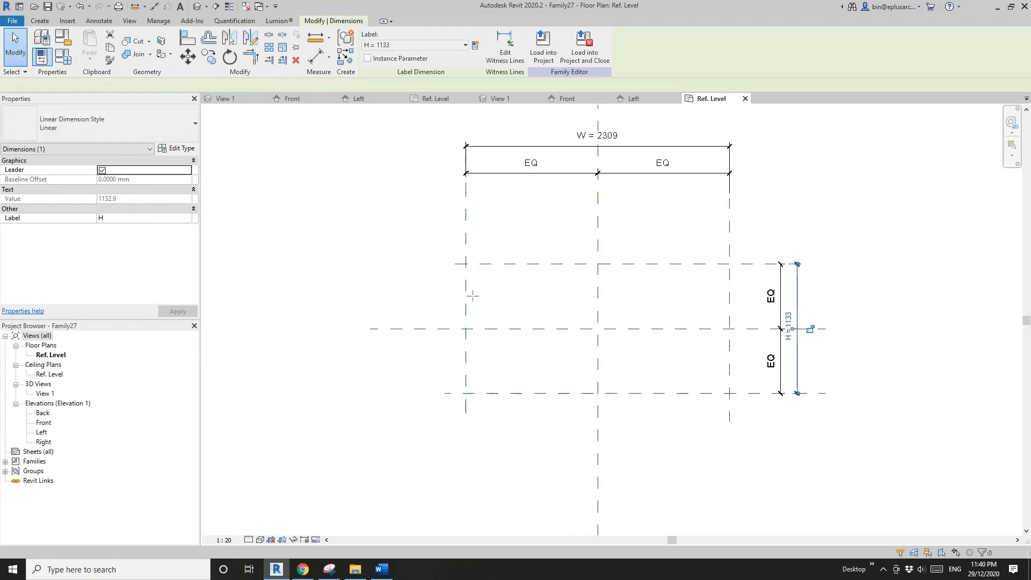
click(455, 282)
click(749, 282)
click(482, 237)
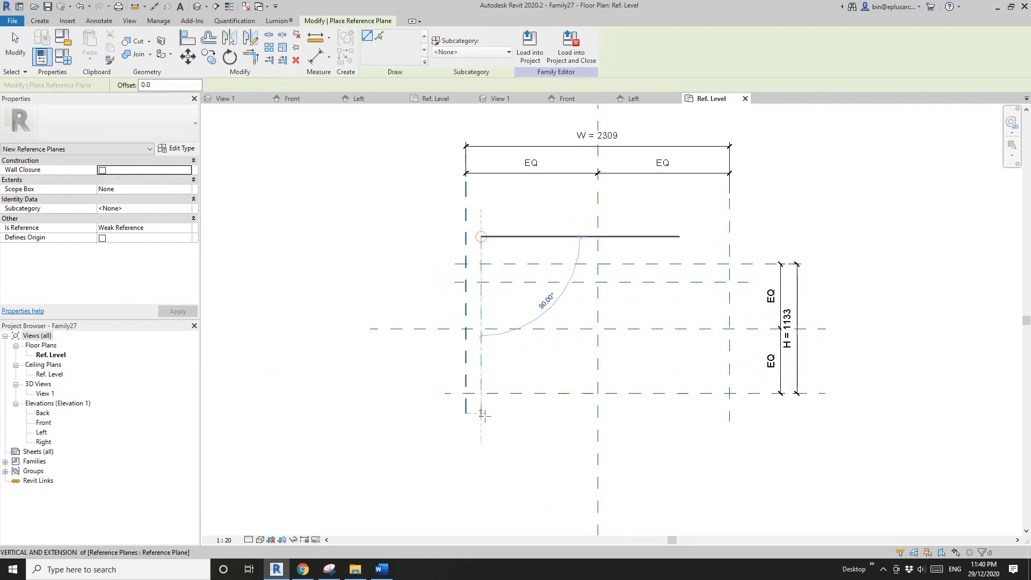
click(482, 413)
click(449, 377)
click(750, 377)
click(713, 237)
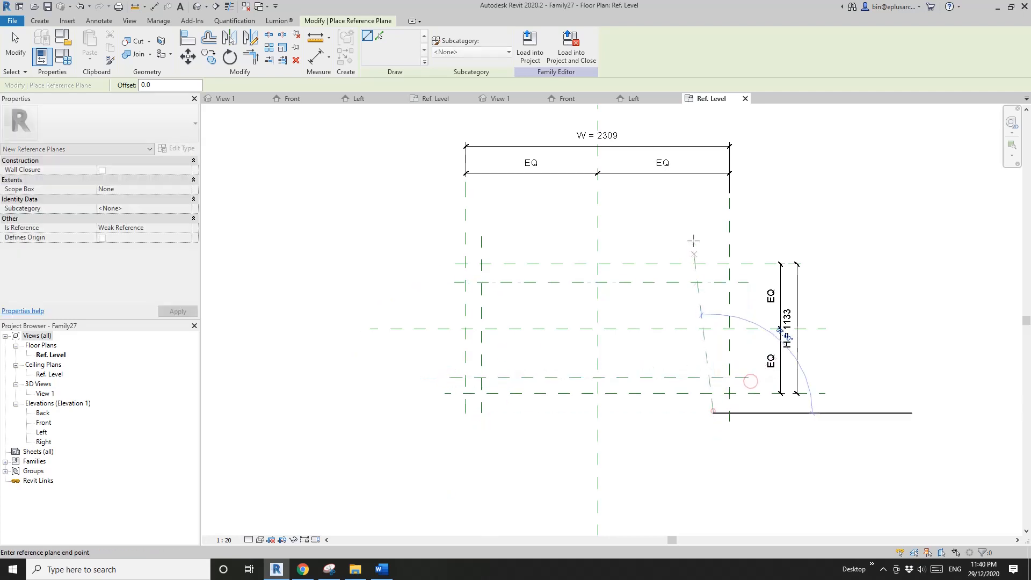
click(713, 414)
- Dimension the gaps between the upper pair and the lower pair of horizontal reference planes
key(i)
click(463, 282)
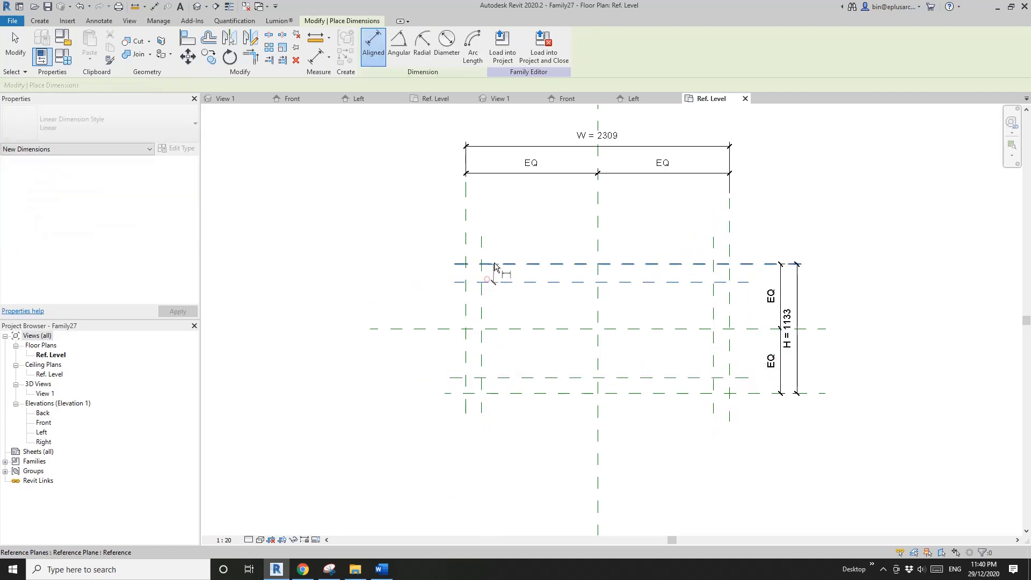
click(494, 262)
click(427, 268)
click(510, 378)
click(508, 393)
click(423, 385)
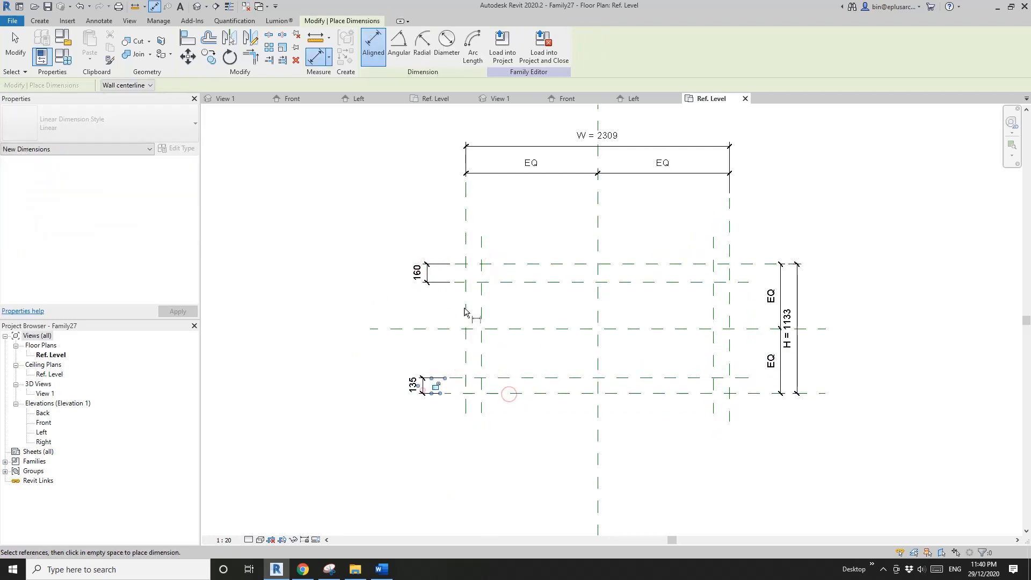
- Dimension the gaps between each outer vertical reference plane and its neighbouring inner plane
click(464, 307)
click(483, 294)
click(516, 233)
click(714, 247)
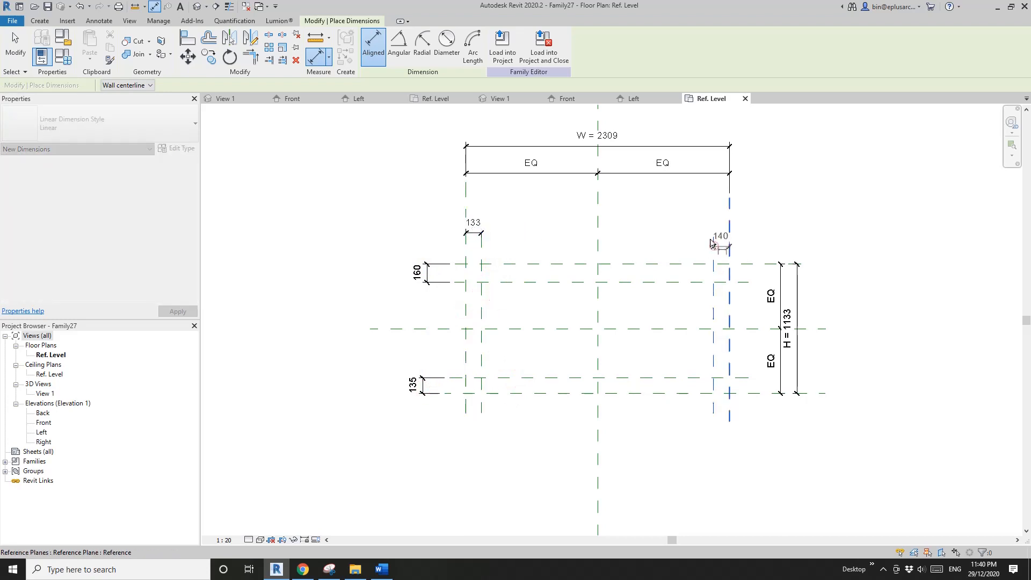
click(731, 246)
click(680, 217)
key(Escape)
- Label all four frame gap dimensions with a new type parameter FW
ctrl+click(482, 232)
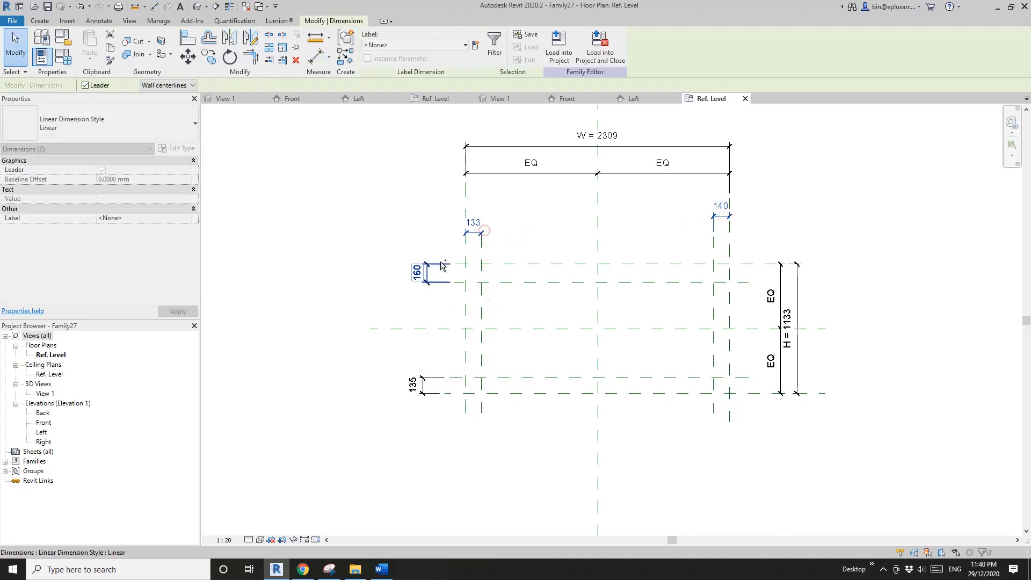
ctrl+click(441, 263)
ctrl+click(425, 378)
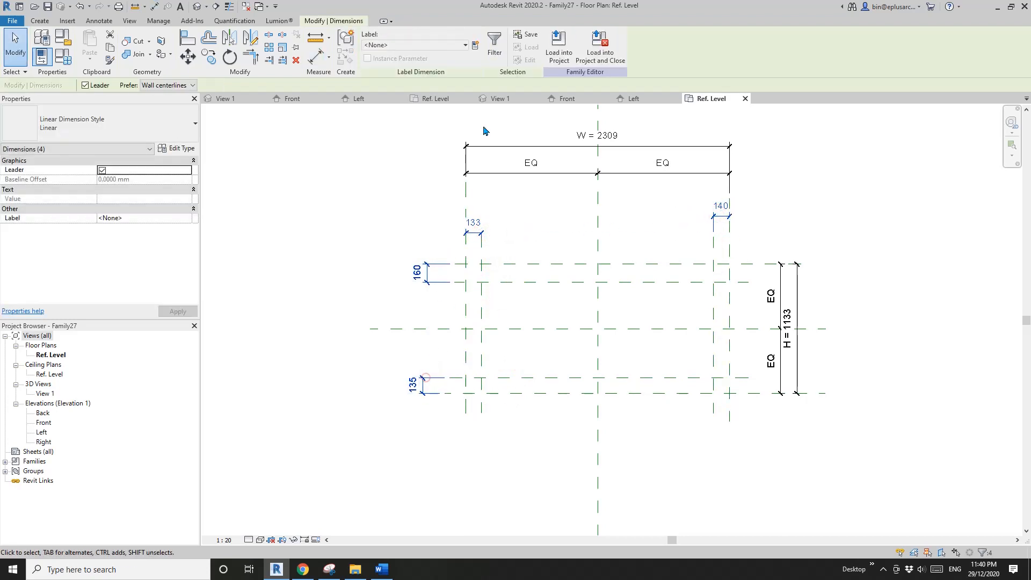
click(477, 47)
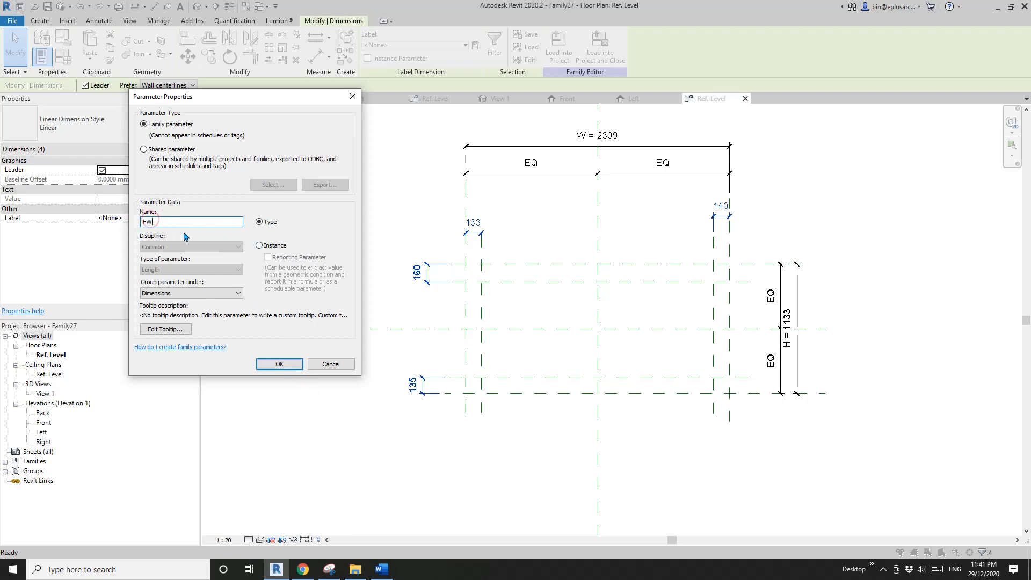
click(279, 365)
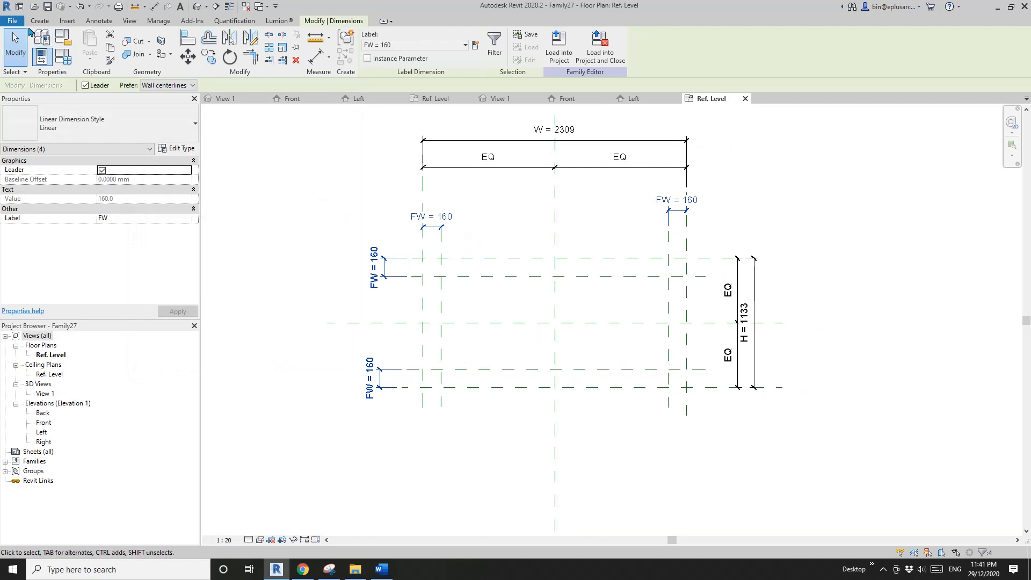
- Start an Extrusion and sketch a rectangle on the inner reference planes, locking its sides to them
click(39, 20)
click(92, 47)
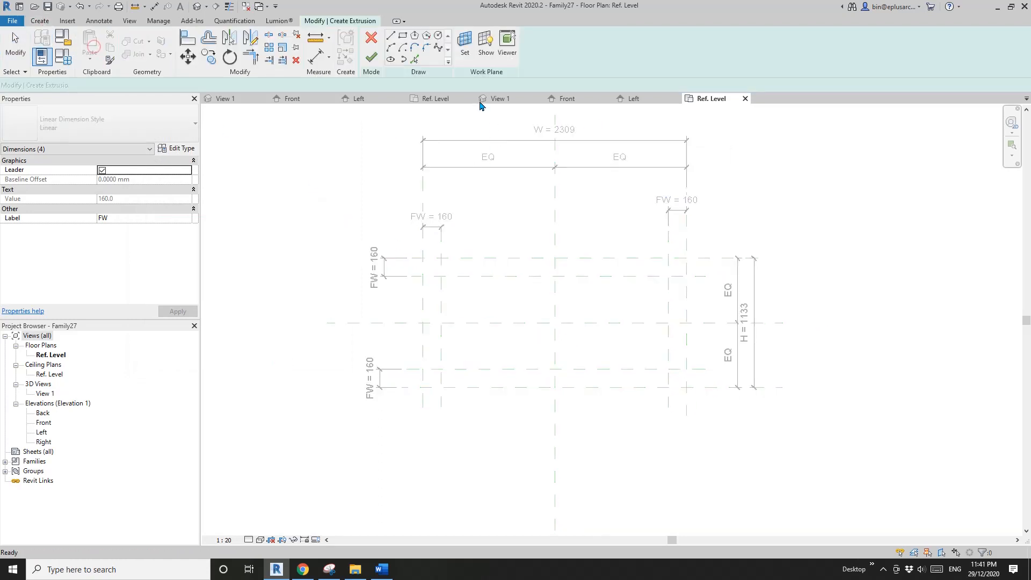
click(407, 38)
click(442, 277)
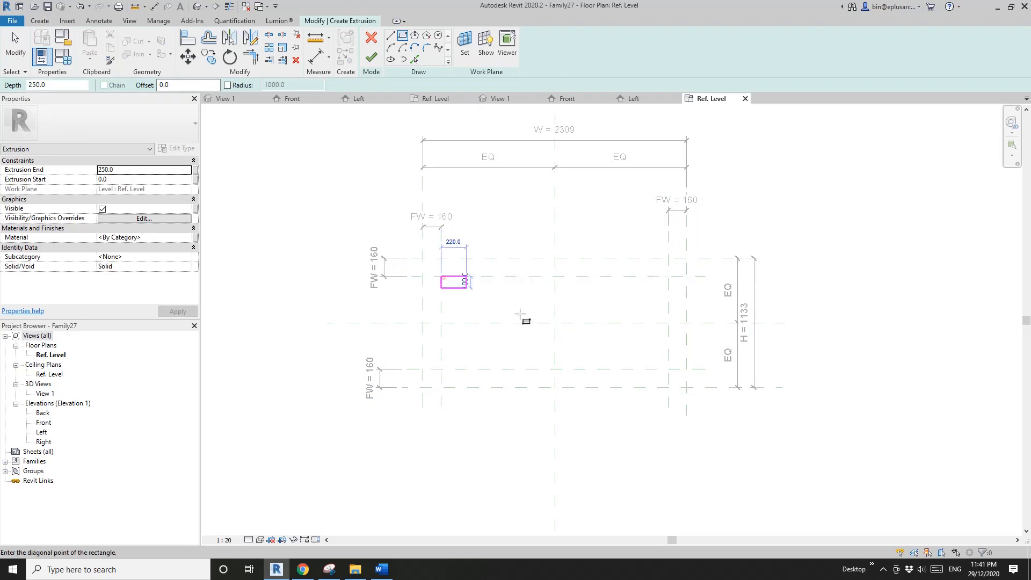
click(669, 369)
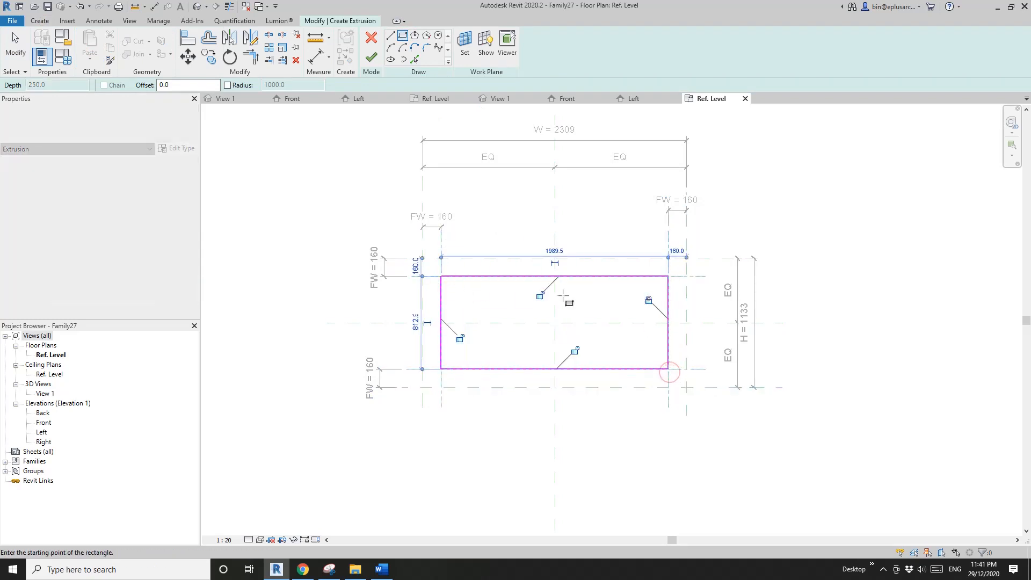
click(539, 295)
click(459, 338)
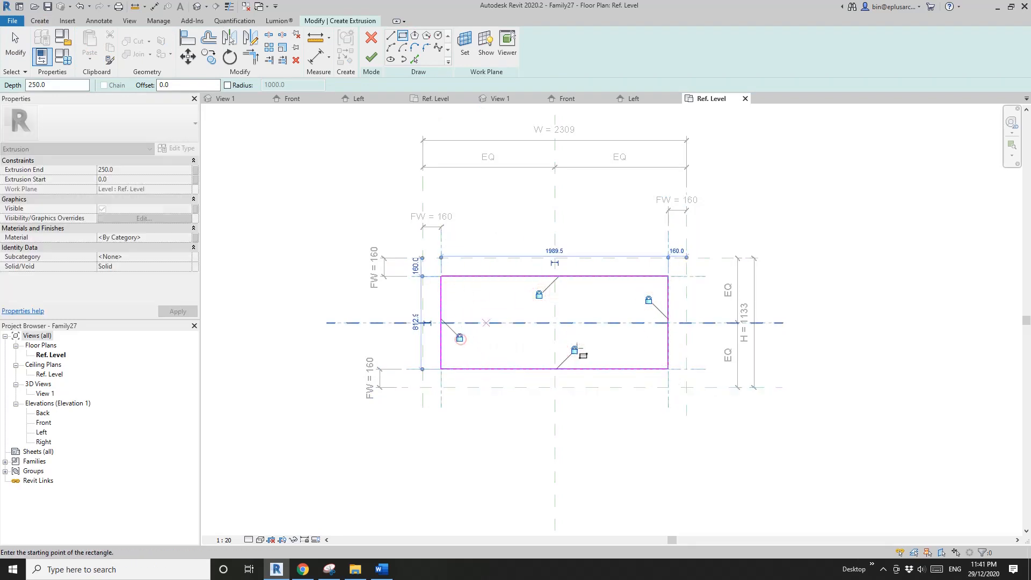
- Sketch a second rectangle on the outer reference planes and lock its sides to them
click(687, 387)
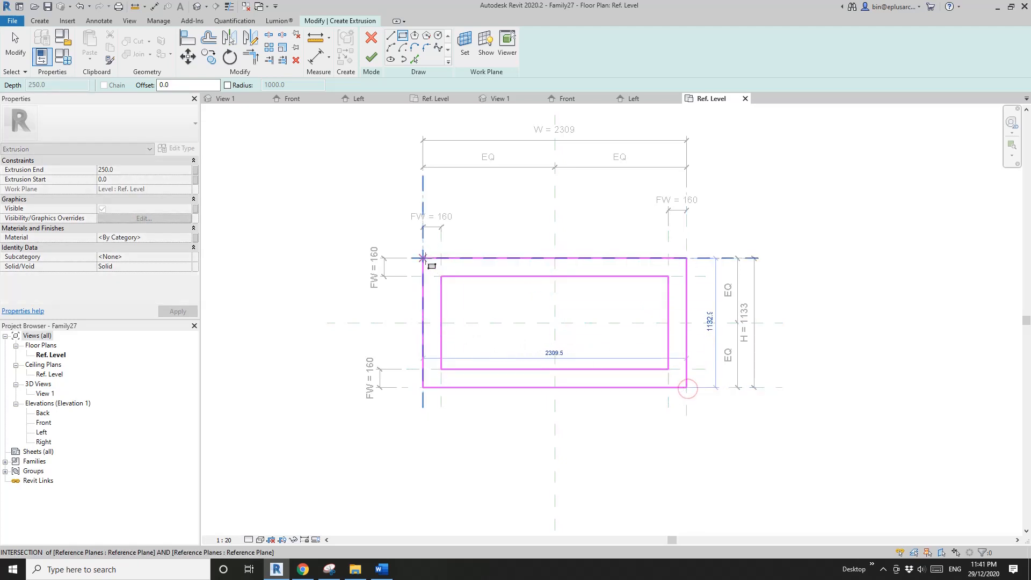
click(423, 258)
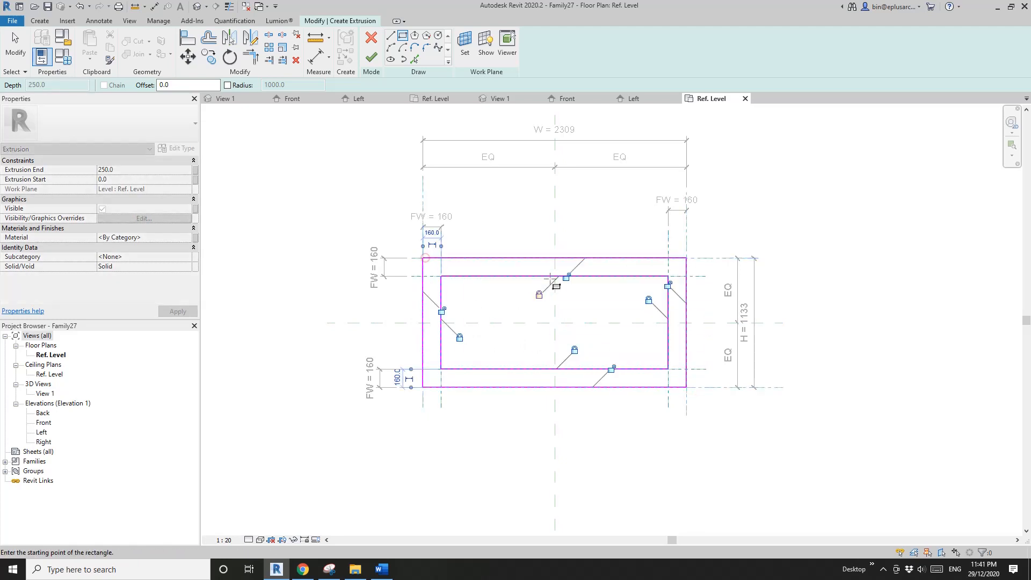
click(611, 369)
click(668, 286)
middle_drag(414, 239, 417, 248)
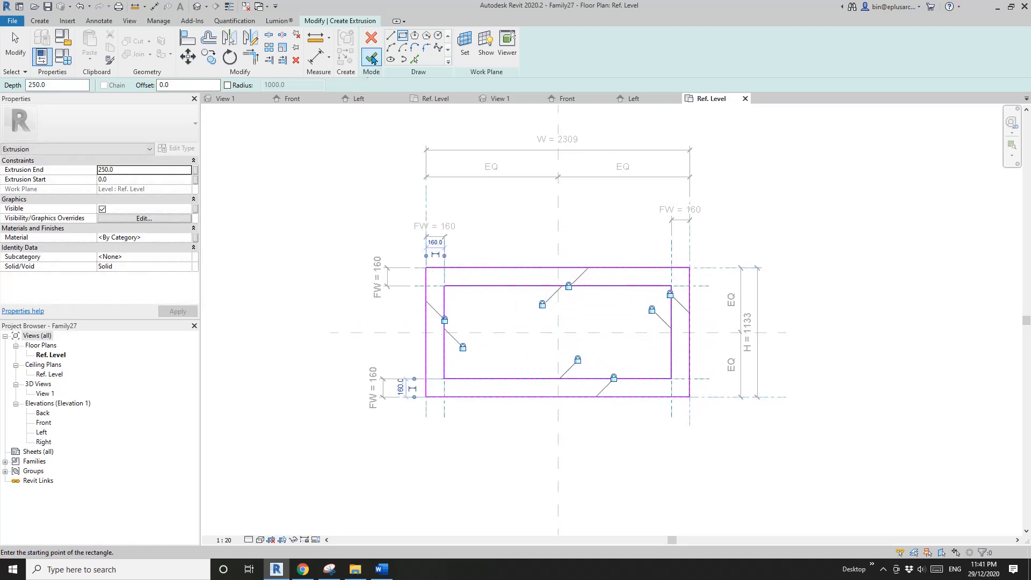
- Finish the frame extrusion and draw a horizontal reference plane about 492 mm above the Ref. Level in the Front elevation
double_click(43, 423)
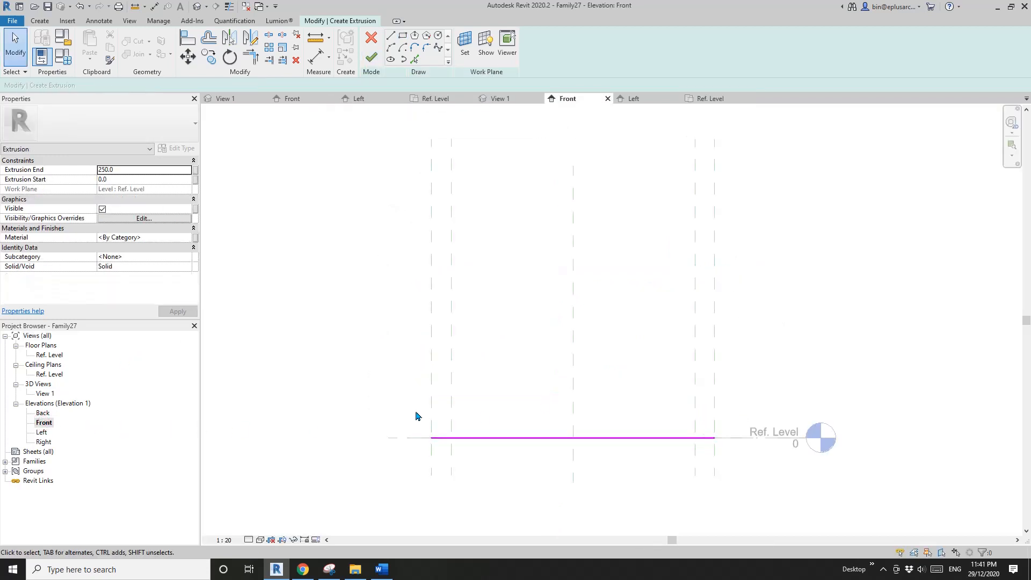
mouse_move(504, 323)
middle_down()
mouse_move(500, 315)
mouse_move(539, 323)
mouse_move(510, 315)
middle_up()
click(373, 64)
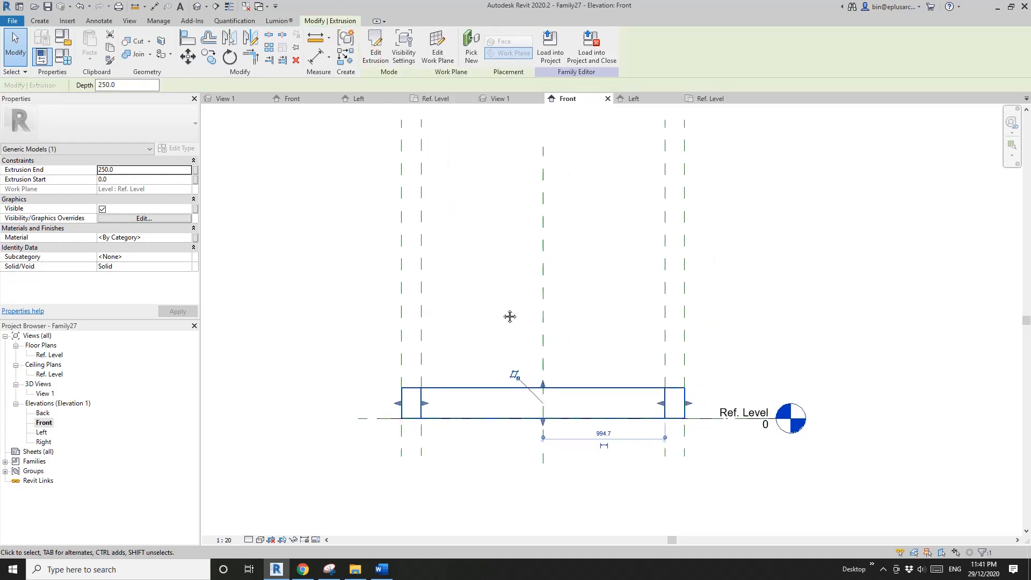
key(r)
key(p)
click(367, 358)
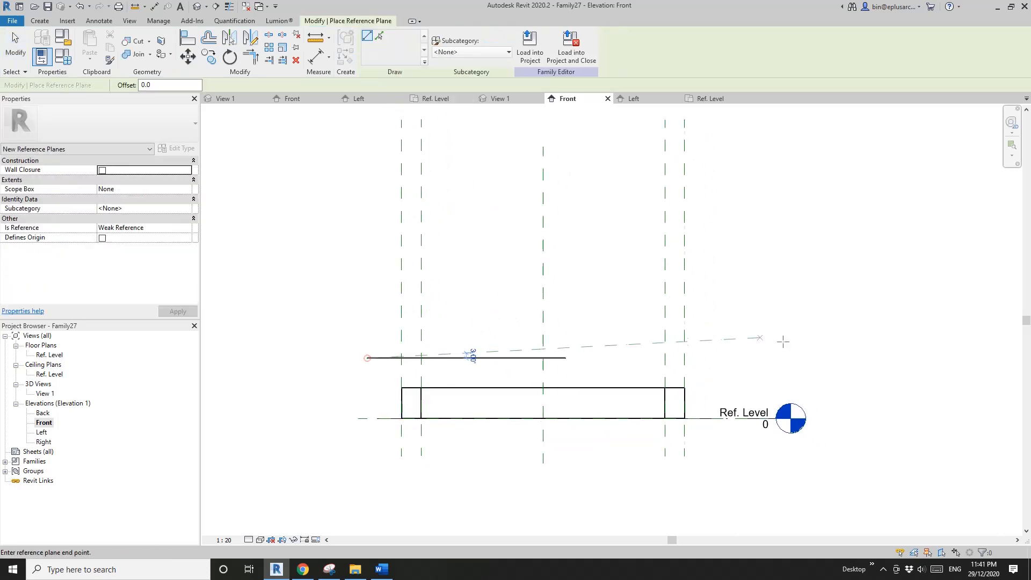
click(710, 358)
- Dimension the new reference plane from the Ref. Level and label the dimension with a new type parameter FTH
key(d)
key(i)
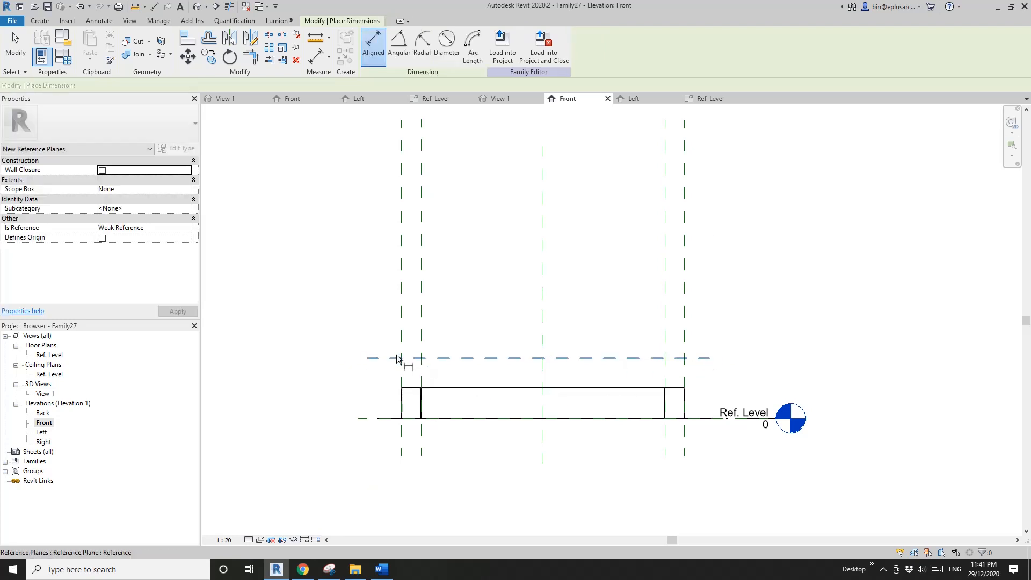
click(386, 358)
click(376, 419)
click(370, 395)
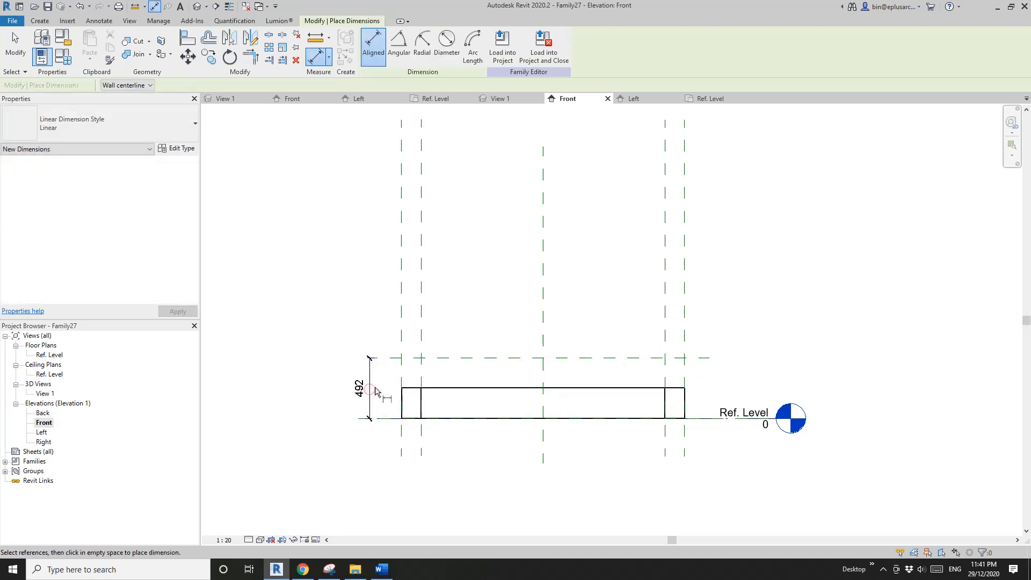
key(Escape)
click(475, 45)
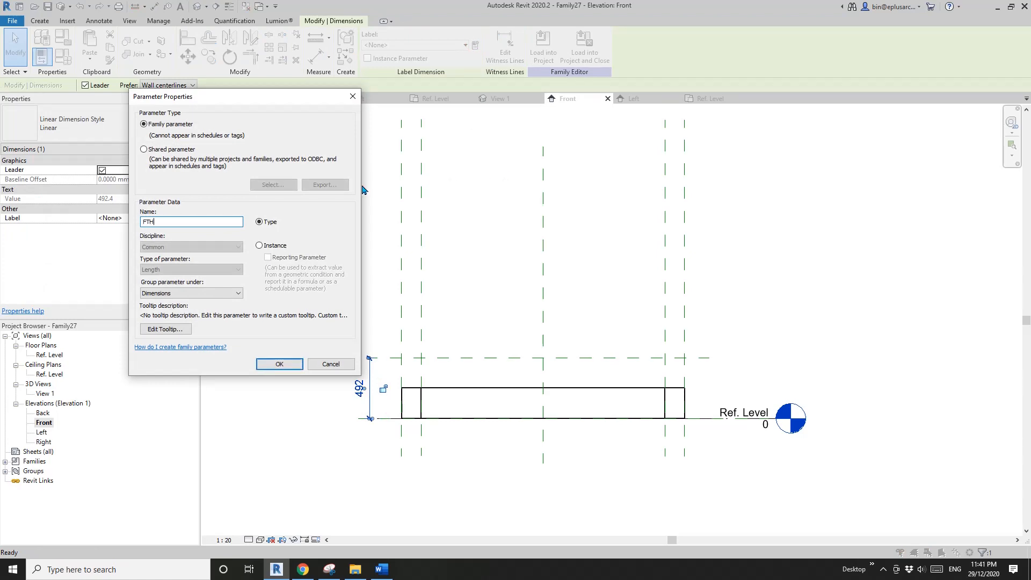
click(280, 363)
key(Escape)
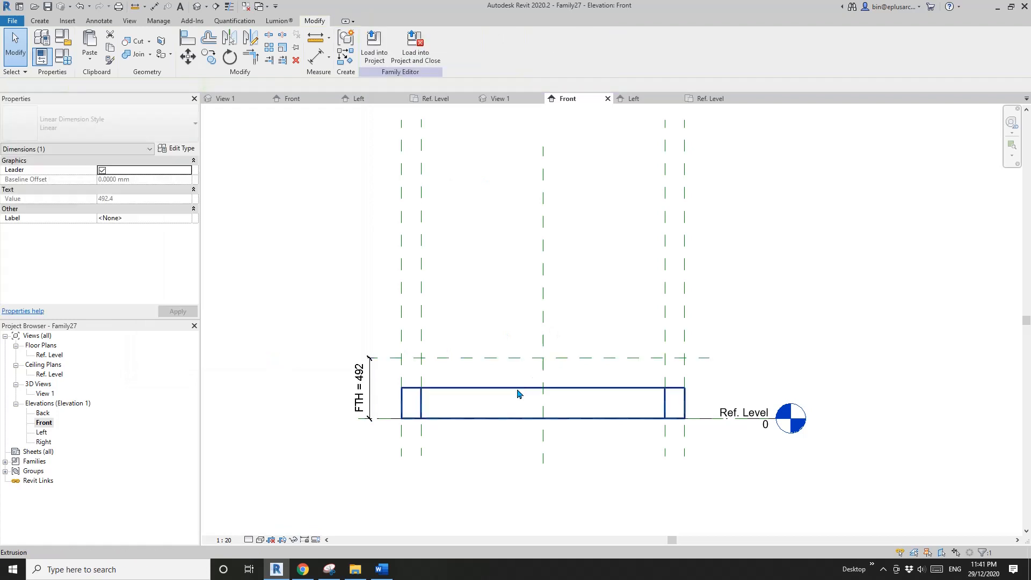
- Stretch the frame extrusion's top to the upper reference plane, and lock its top and bottom to that plane and the Ref. Level
click(511, 390)
drag(543, 386, 571, 358)
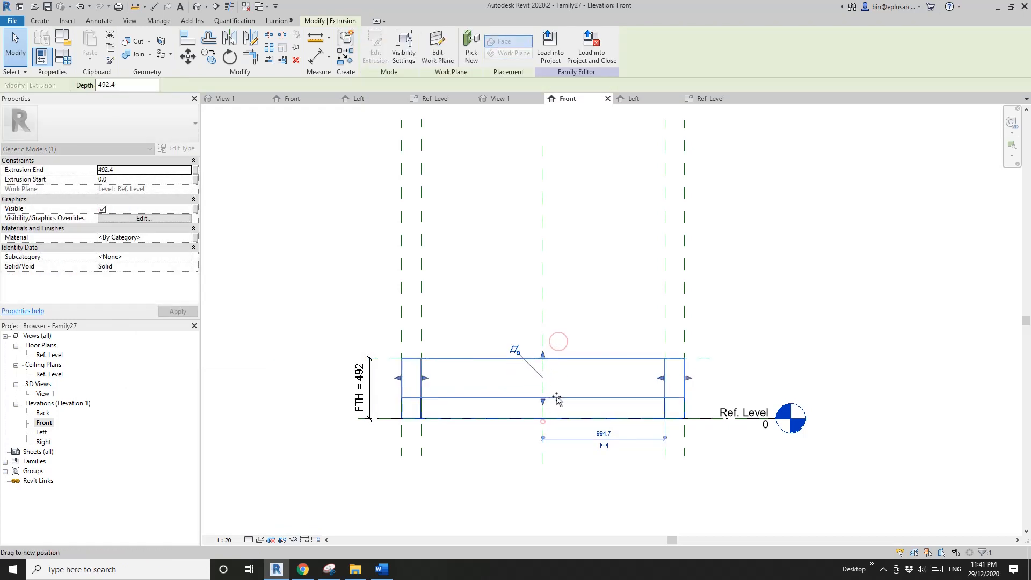
drag(562, 419, 570, 418)
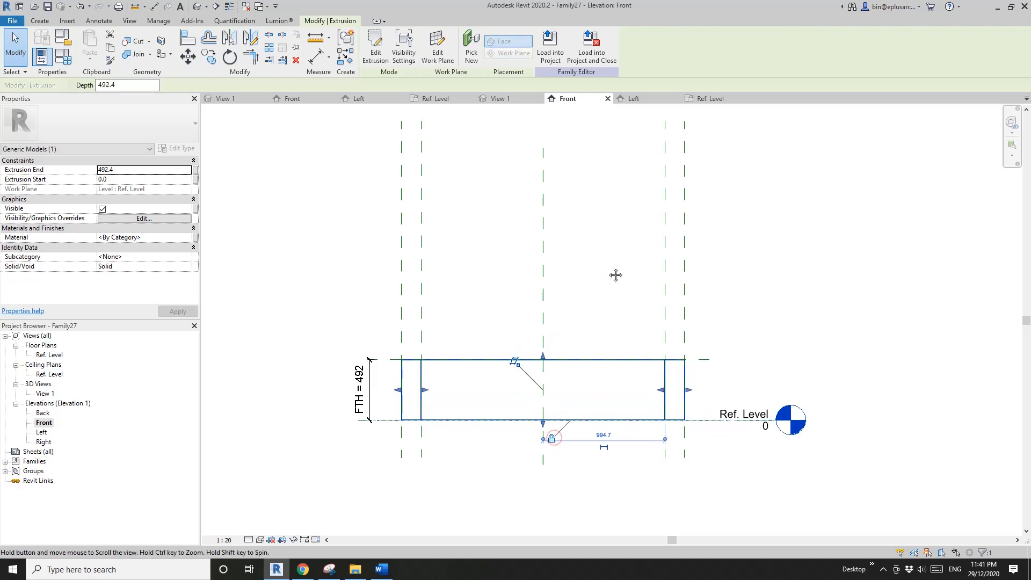
- Associate the frame extrusion's material with a new type parameter FM in the 3D view
click(199, 10)
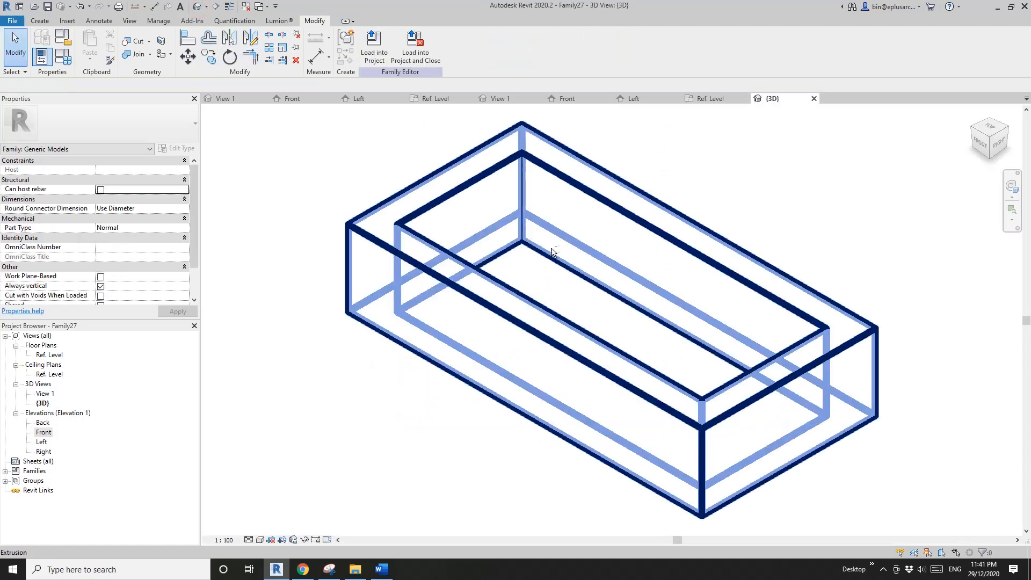
click(510, 235)
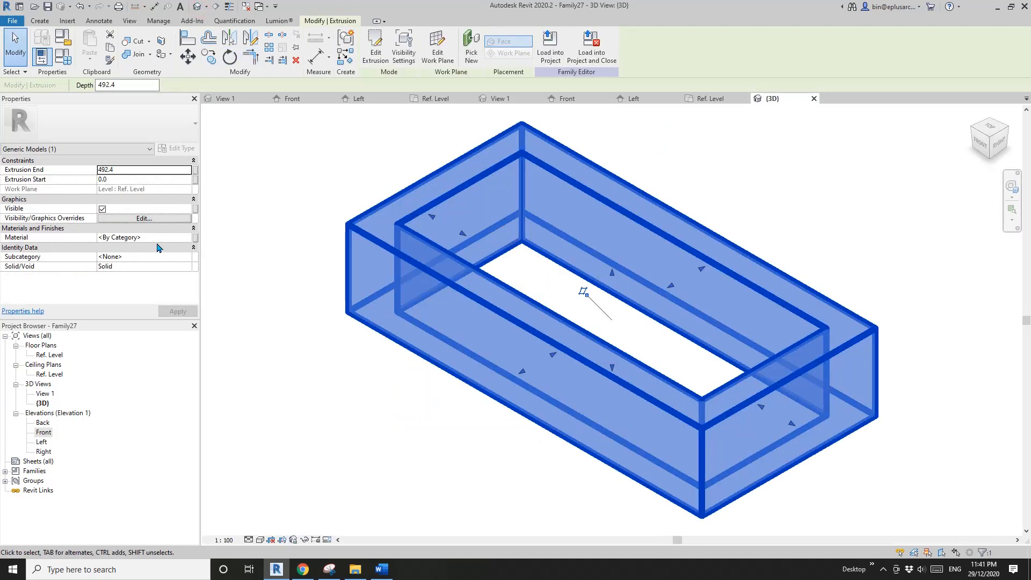
click(195, 238)
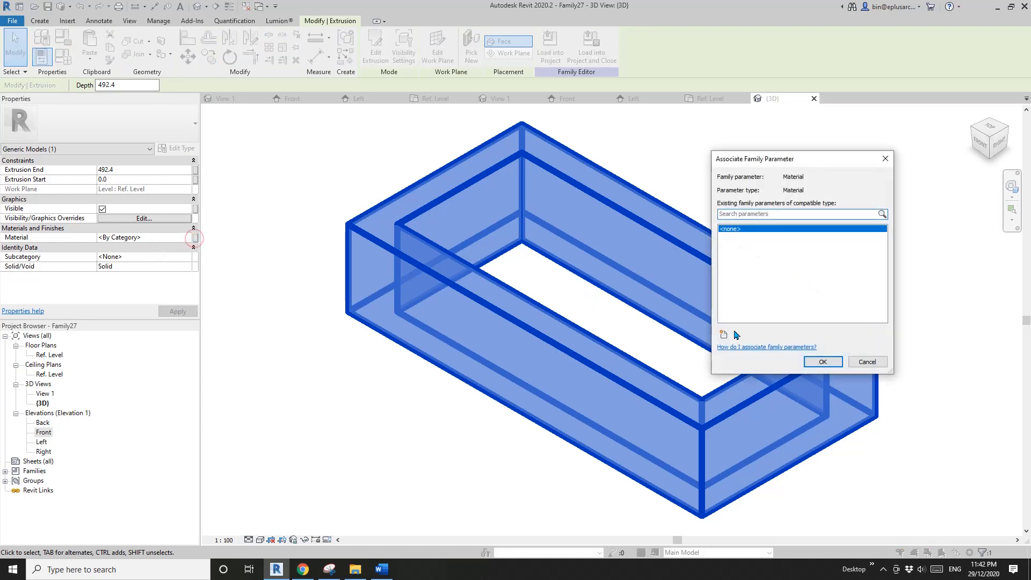
click(724, 334)
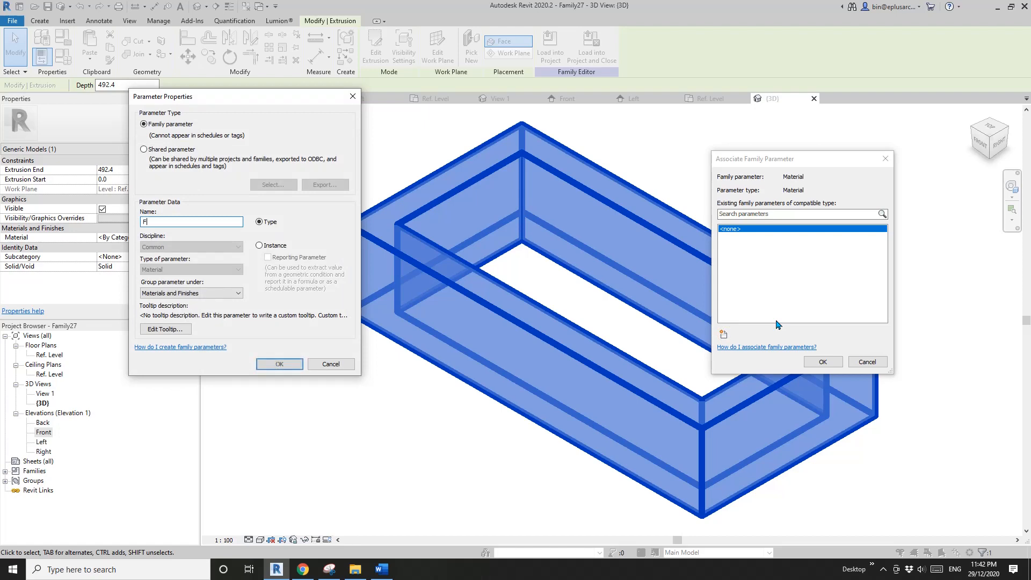
click(278, 365)
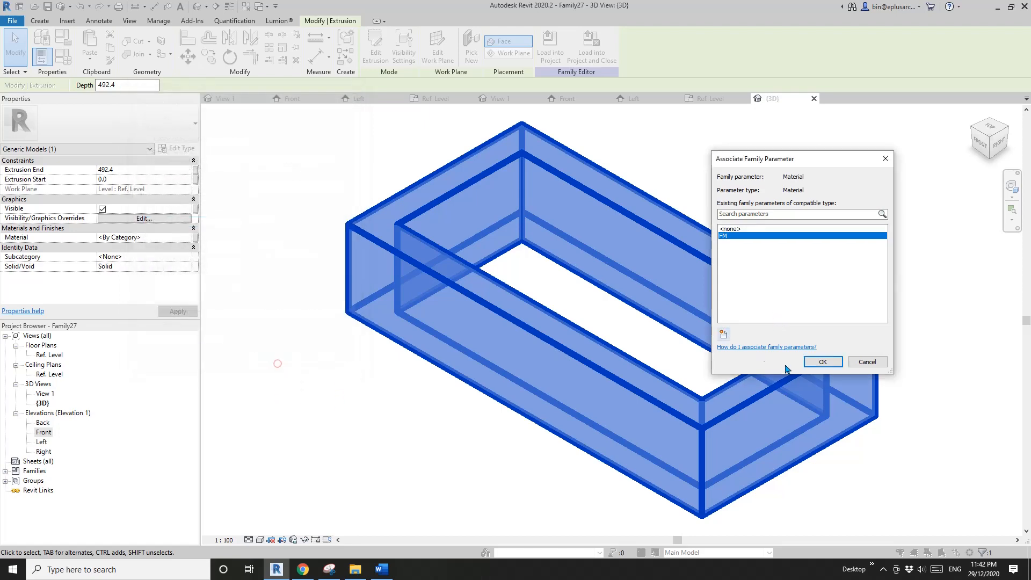
click(823, 362)
scroll(591, 290, down, 2)
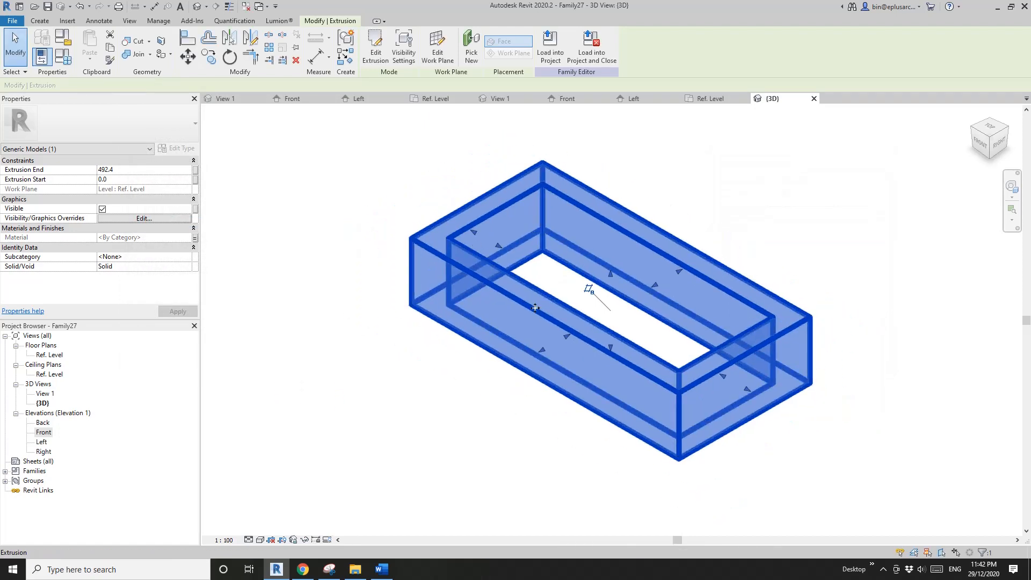
- Set the family type values to W 1200, H 900, FW 40 and FTH 50 from the Ref. Level plan
double_click(49, 355)
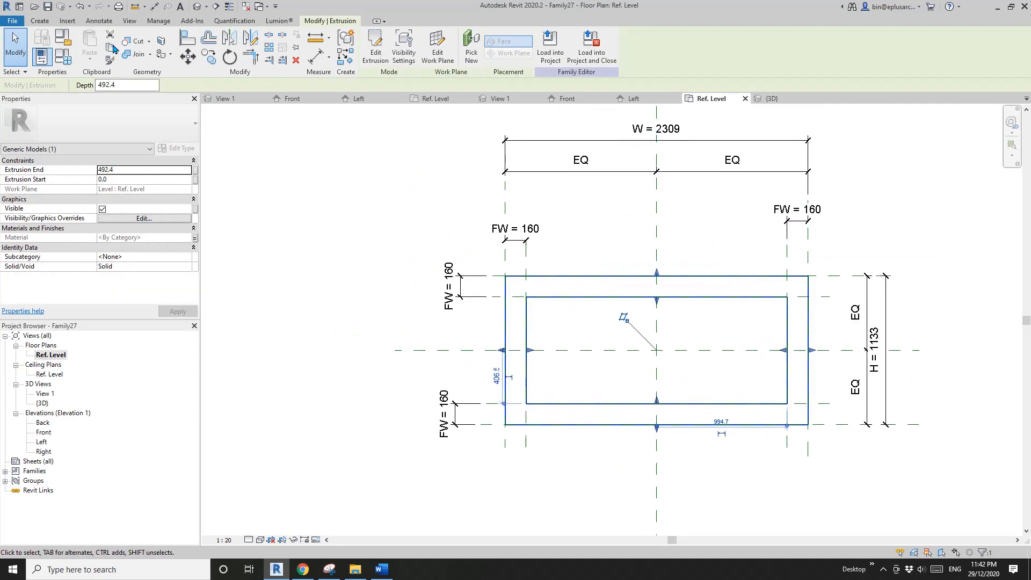
click(63, 56)
drag(284, 102, 227, 86)
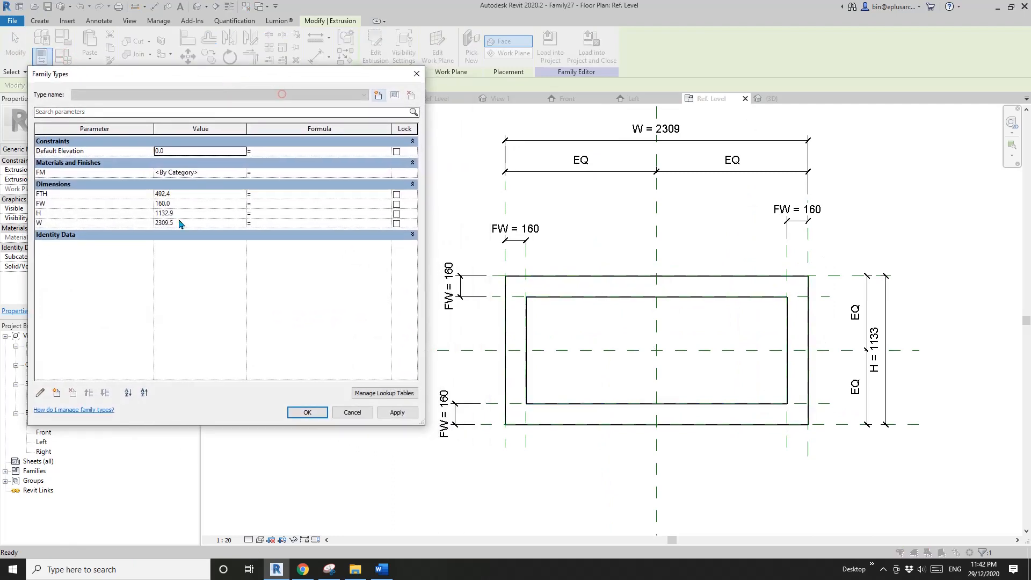
click(189, 224)
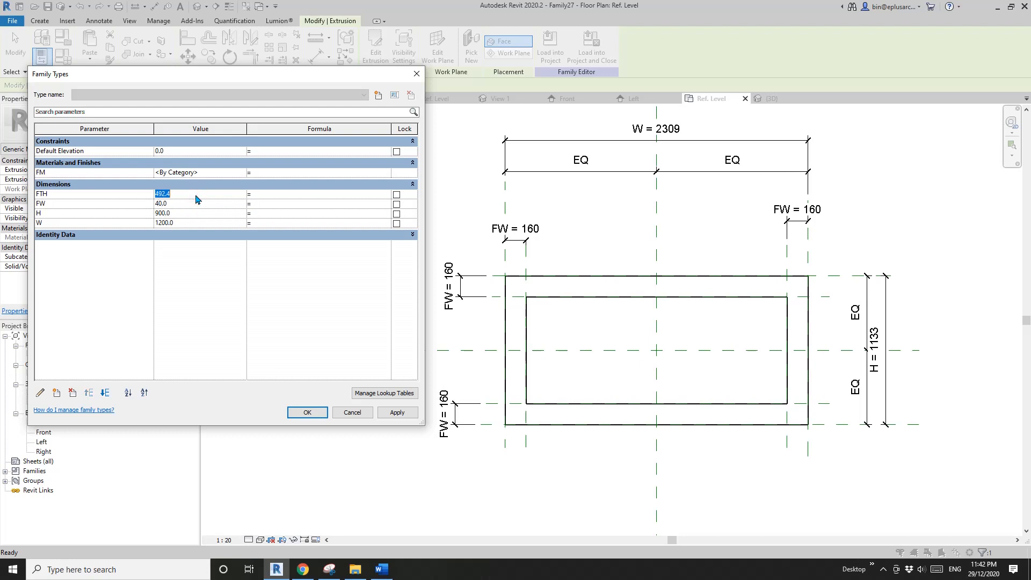
click(398, 413)
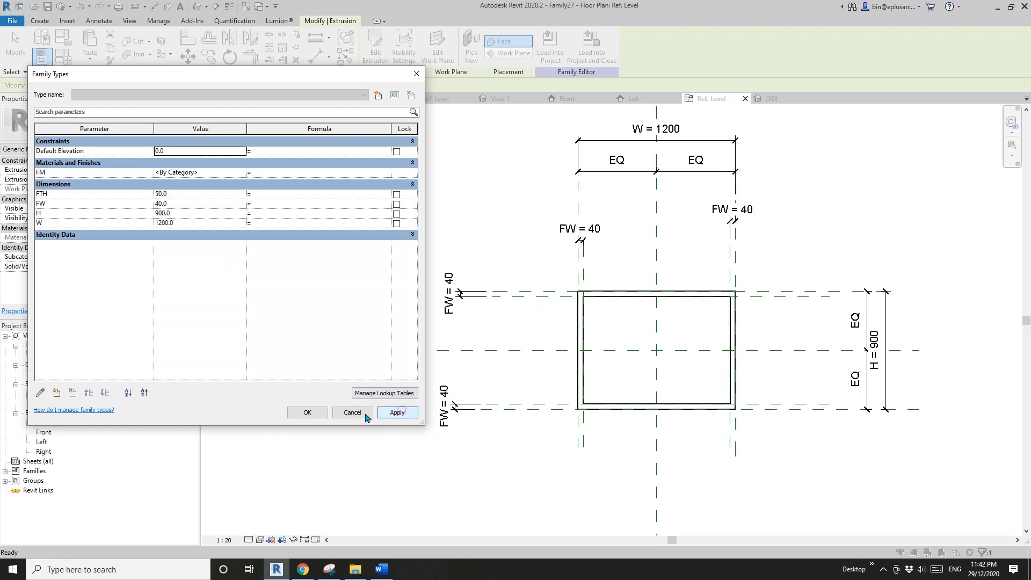
click(308, 413)
scroll(593, 359, up, 3)
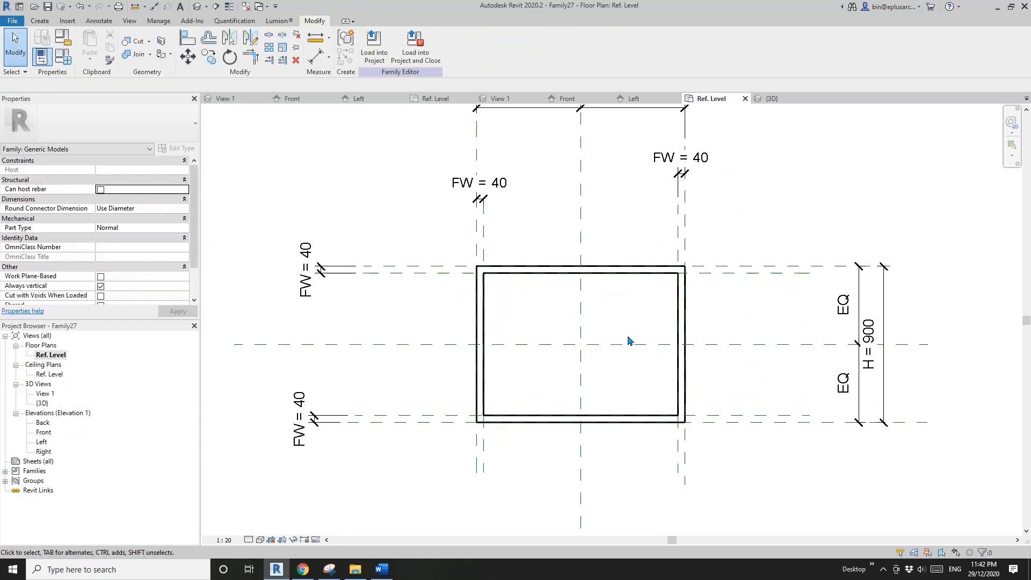
middle_drag(553, 303, 546, 309)
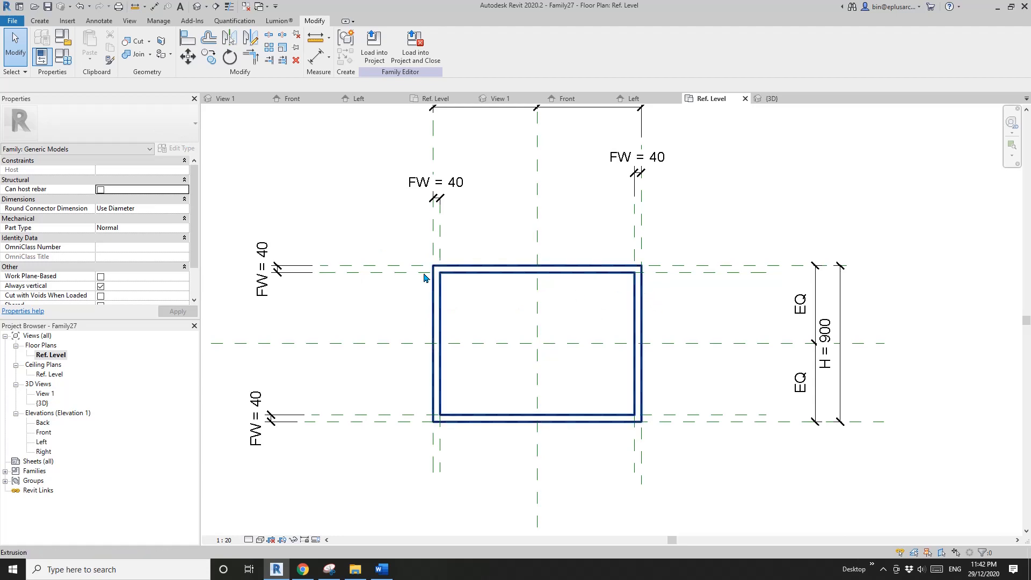
middle_drag(435, 290, 435, 292)
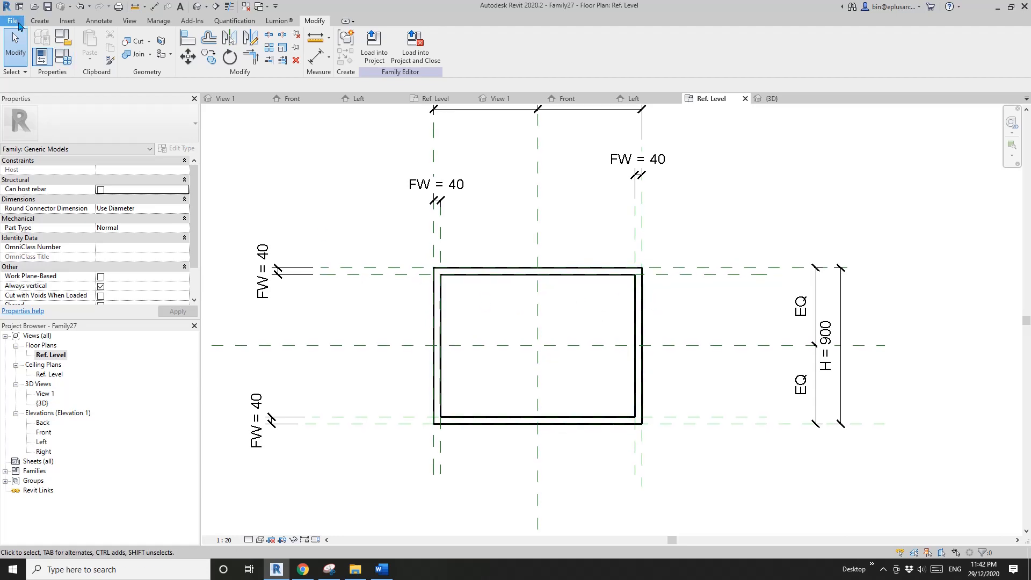
- Create a new family from the template Metric Generic Model face based.rft
click(13, 21)
mouse_move(68, 64)
click(107, 91)
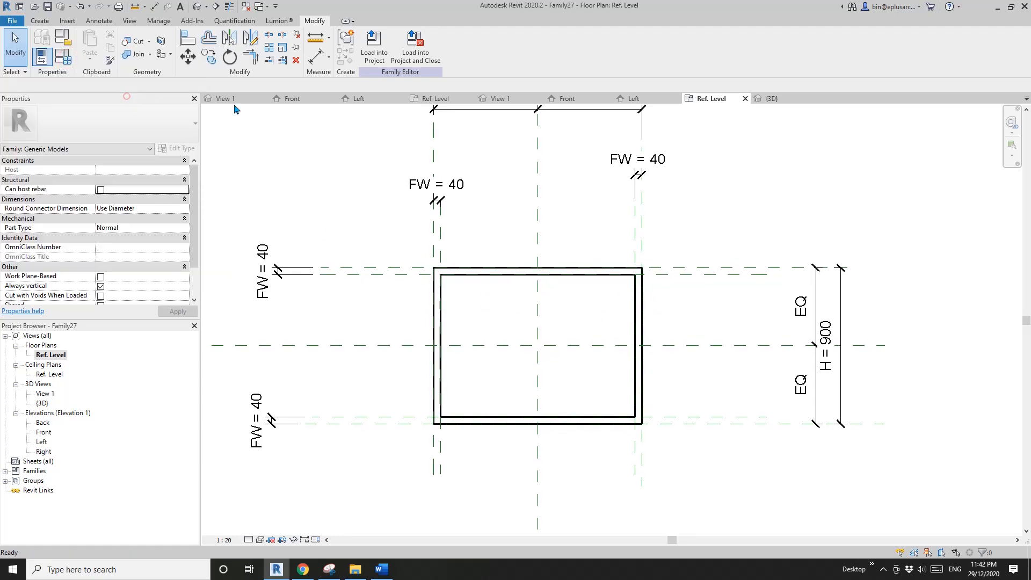
click(560, 205)
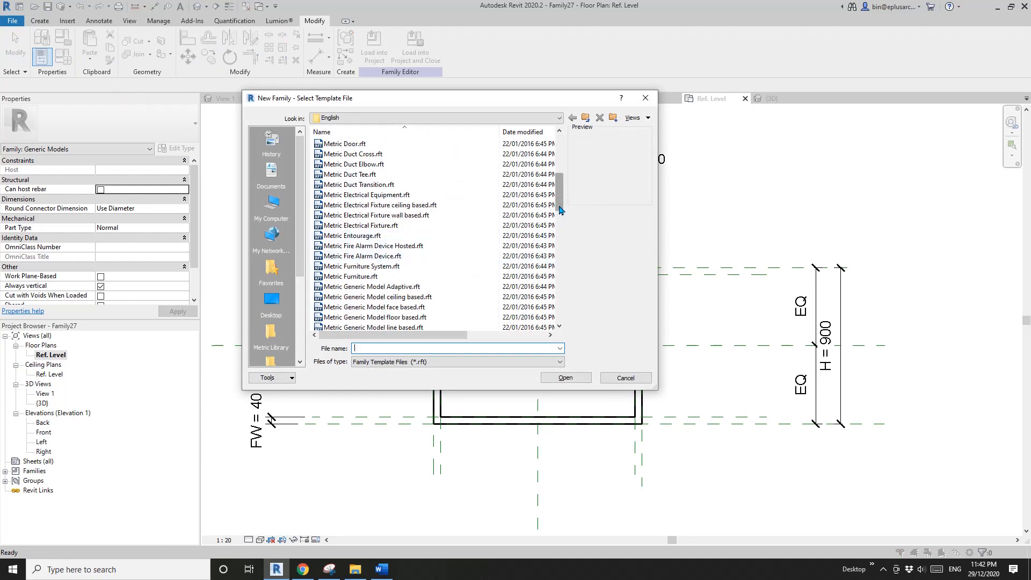
drag(560, 209, 562, 212)
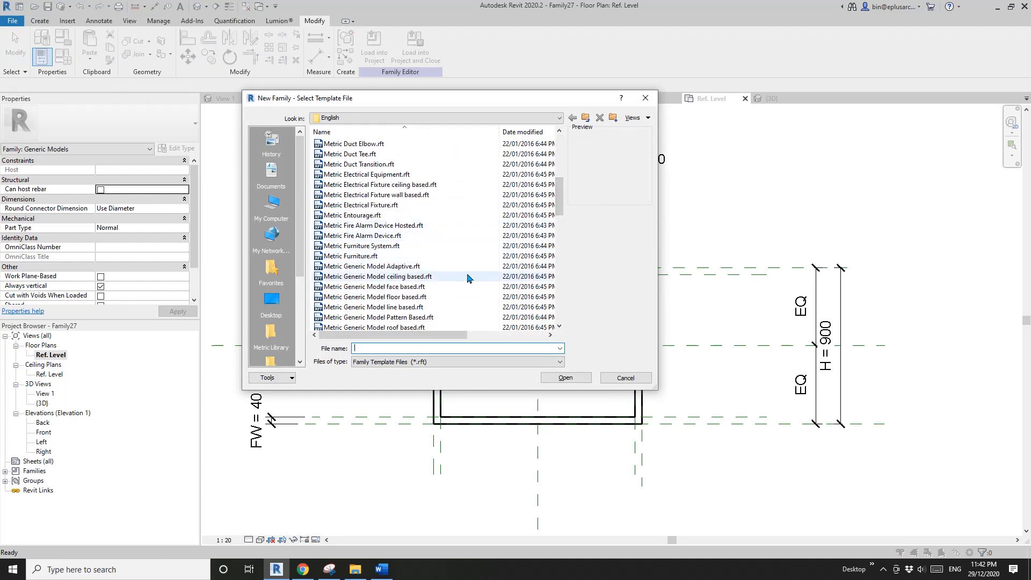
click(411, 290)
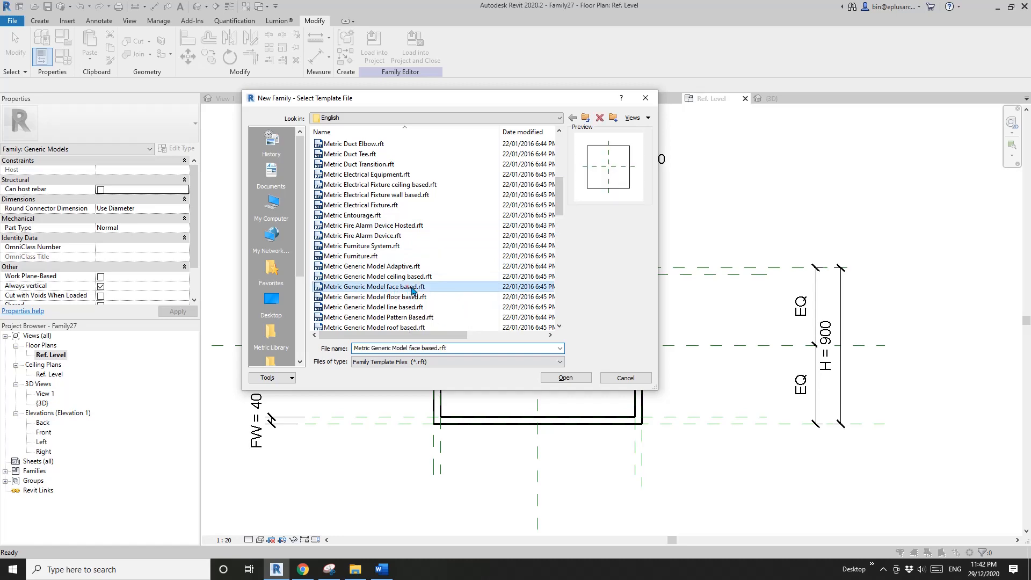
click(569, 378)
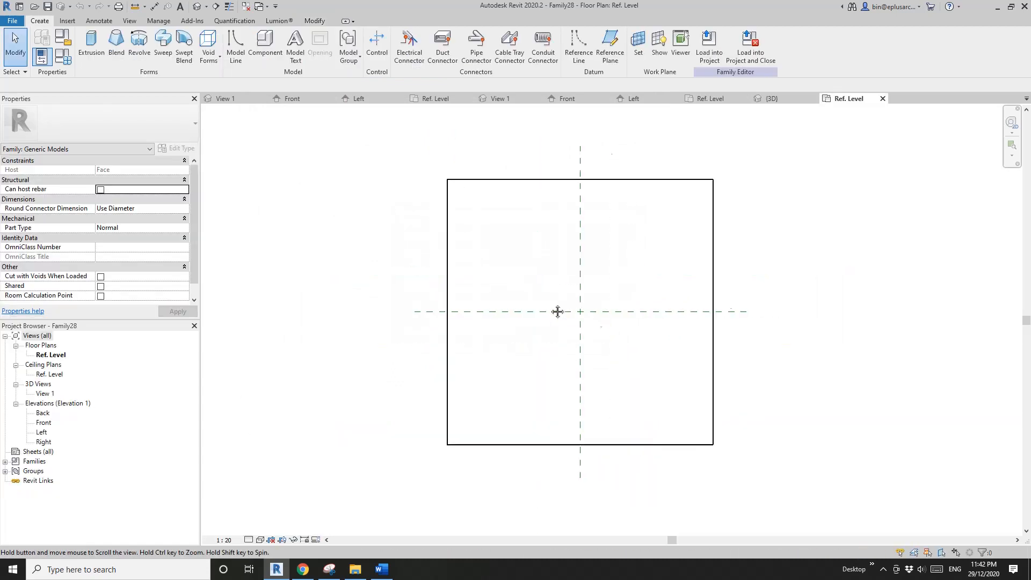
- Draw two vertical reference planes about 800 mm apart and two horizontal ones about 200 mm apart around the centre planes
key(r)
key(p)
click(514, 346)
click(514, 287)
click(600, 347)
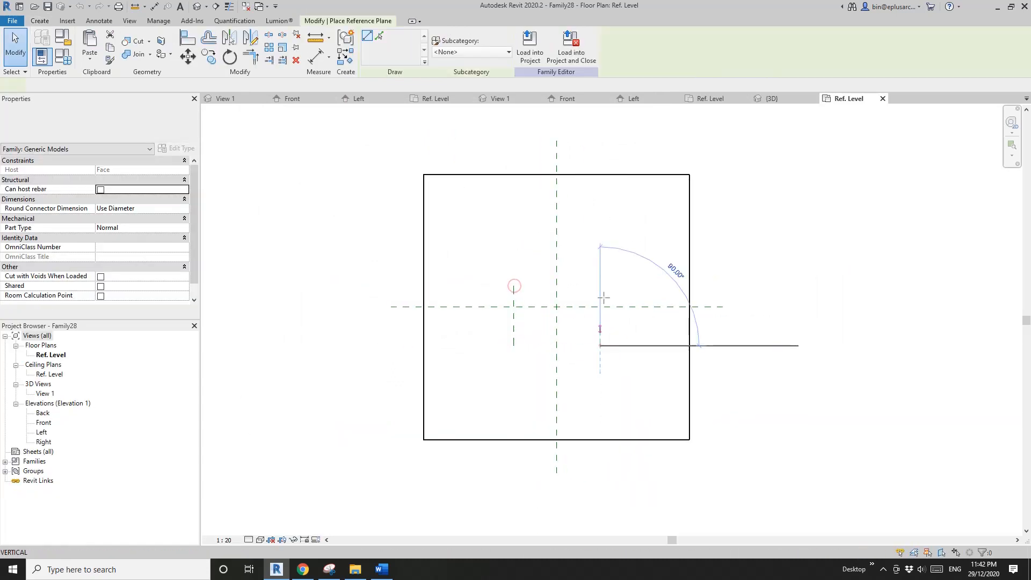
click(600, 286)
click(644, 295)
click(486, 295)
click(486, 318)
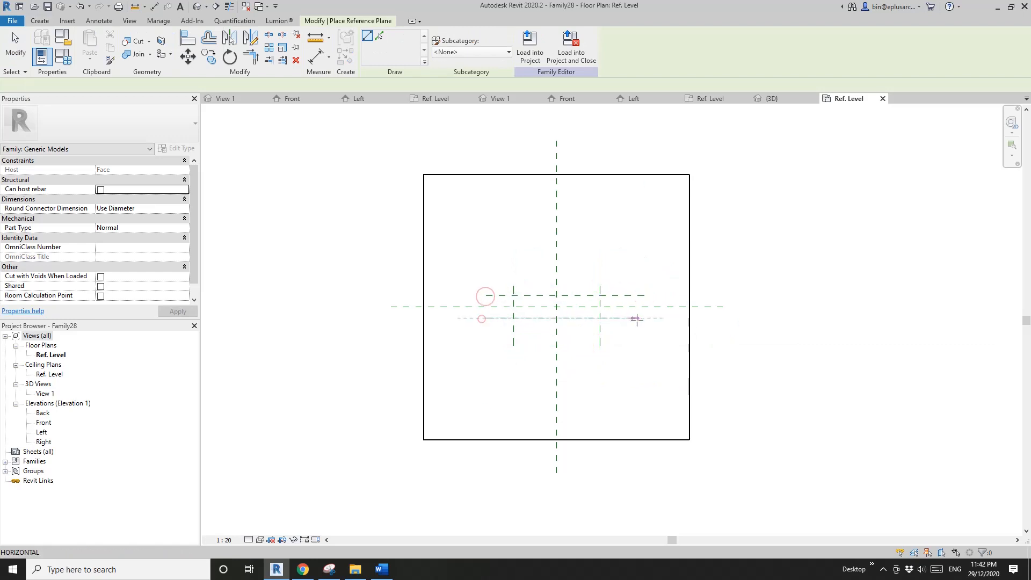
click(643, 318)
- Dimension the two horizontal reference planes against the horizontal centre plane and make the spacing equal
key(d)
key(i)
click(624, 308)
click(625, 295)
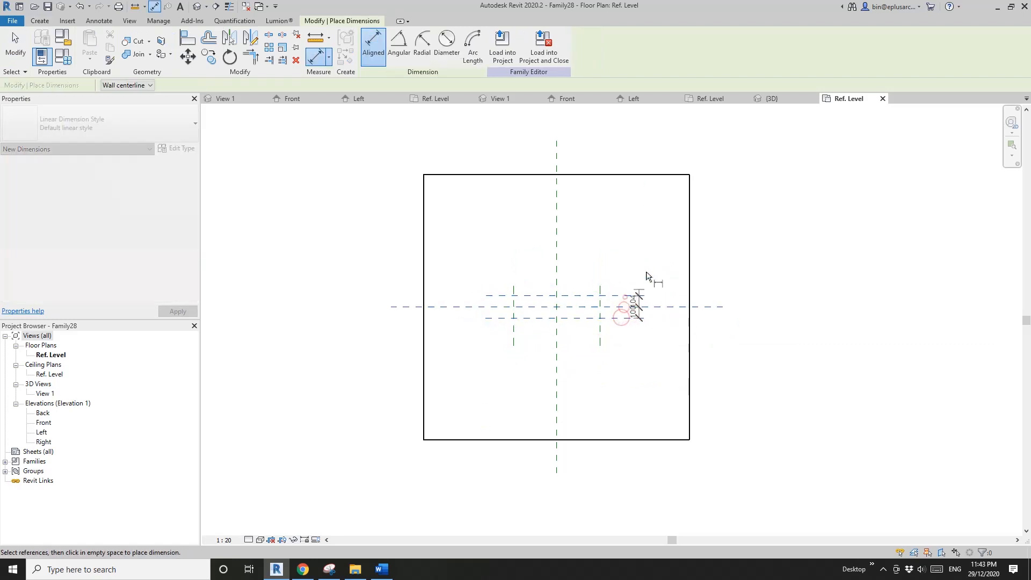
click(648, 270)
middle_drag(667, 290, 667, 298)
click(673, 316)
- Dimension the two vertical reference planes against the vertical centre plane and make the spacing equal
click(600, 294)
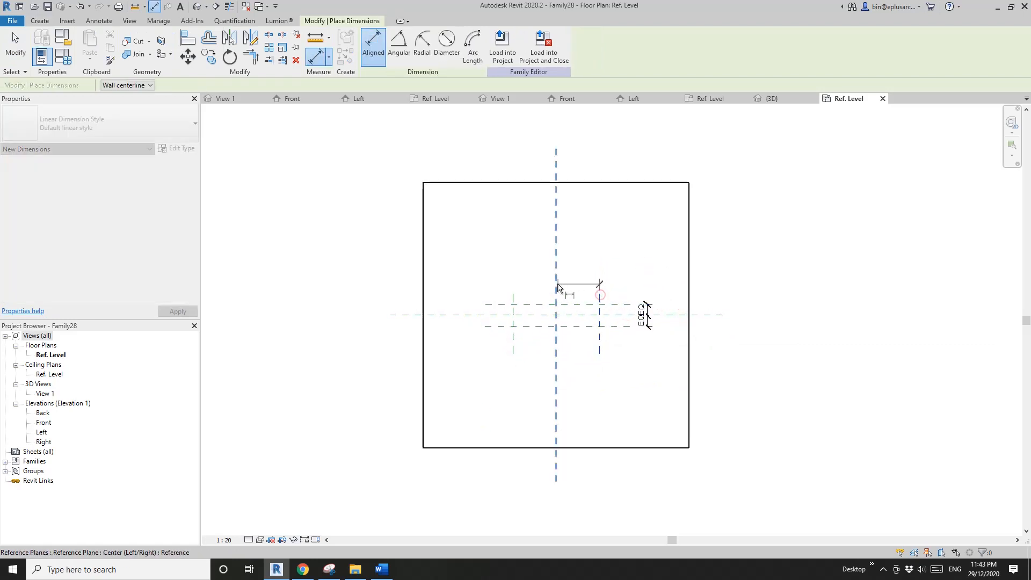
click(557, 287)
click(512, 296)
click(515, 276)
click(558, 248)
- Dimension the overall distance between the two horizontal reference planes and between the two vertical ones
scroll(631, 302, up, 2)
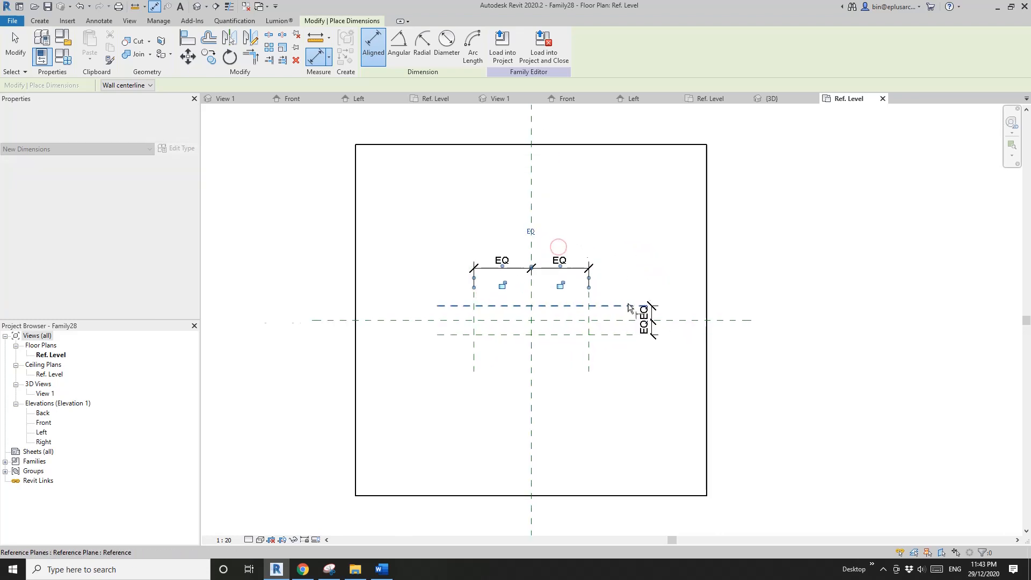
click(626, 306)
click(626, 343)
click(694, 351)
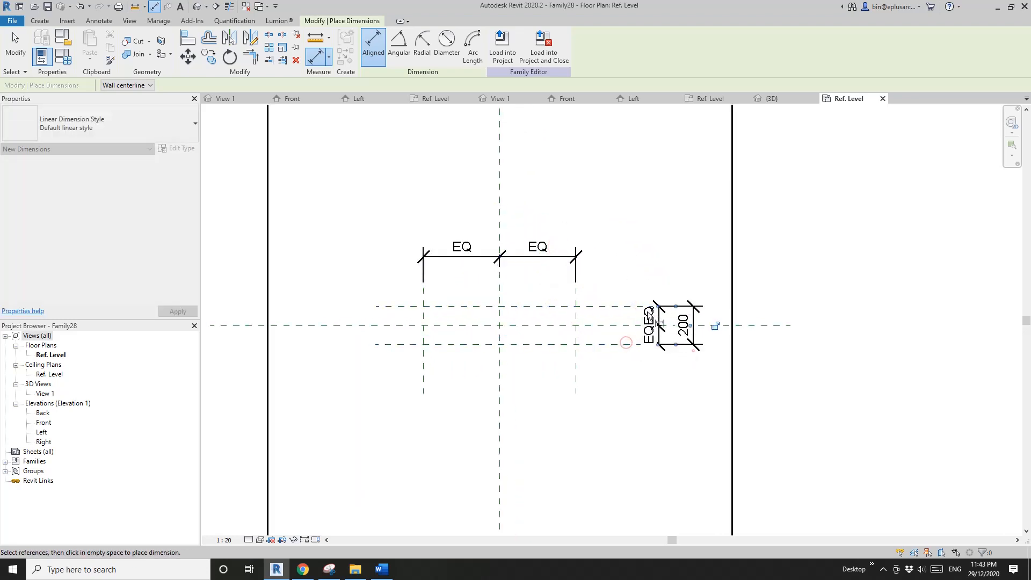
click(576, 296)
click(424, 296)
click(488, 231)
key(Escape)
key(Escape)
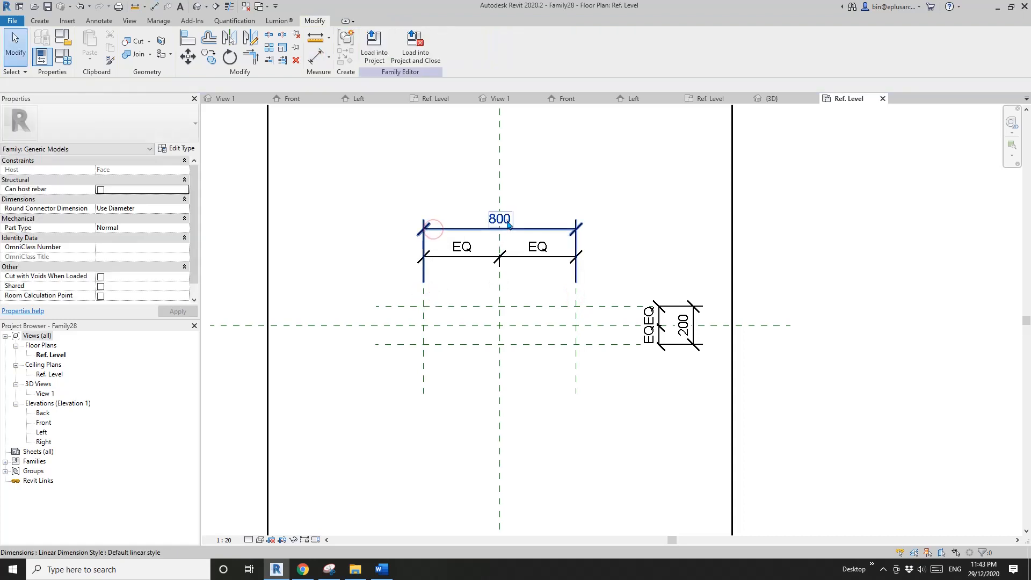
- Label the overall horizontal dimension with a new type parameter BL and the overall vertical dimension with a new type parameter BW
click(487, 229)
click(474, 44)
text(BL)
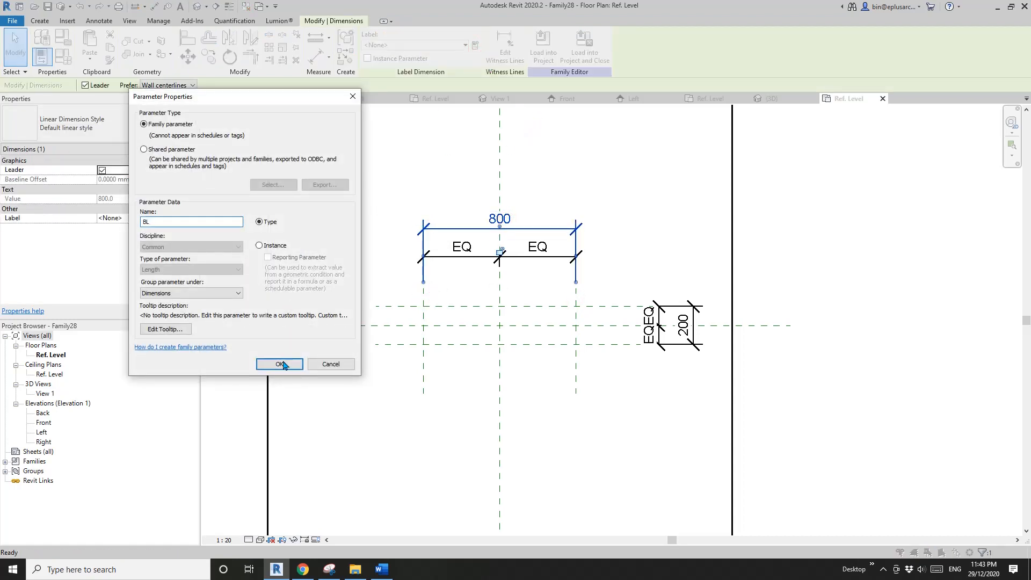
click(280, 364)
click(644, 312)
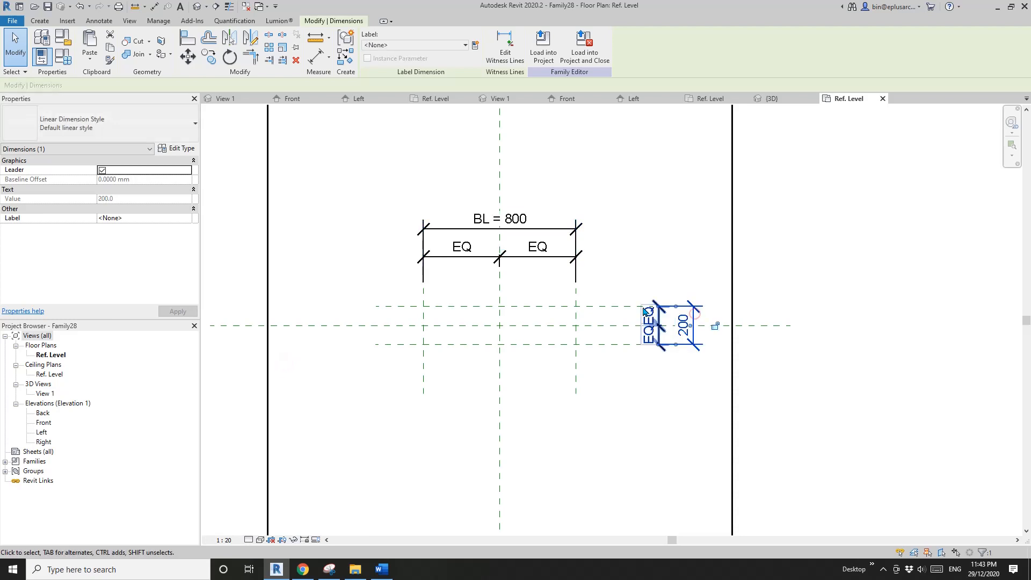
click(474, 44)
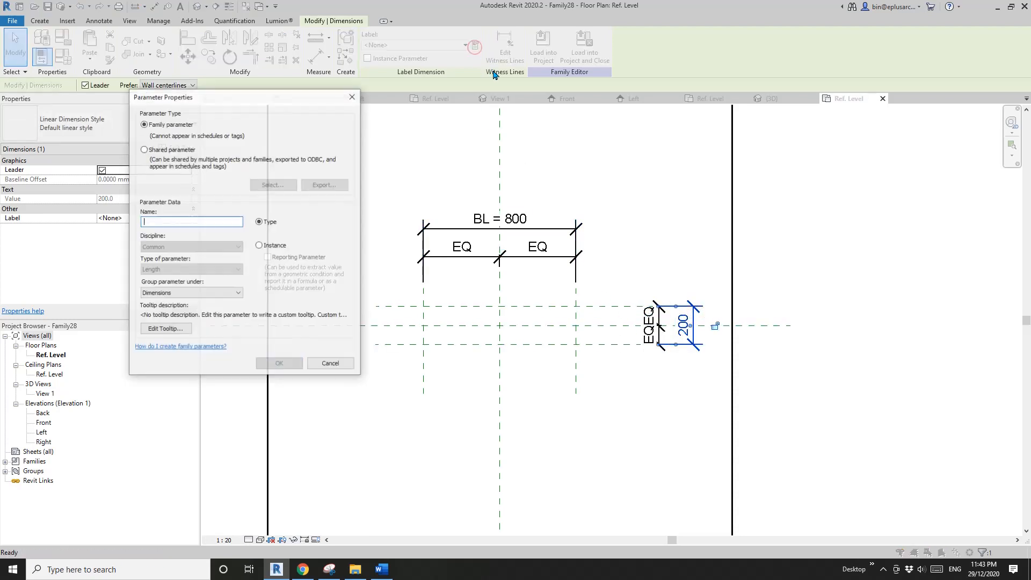
text(BW)
click(289, 367)
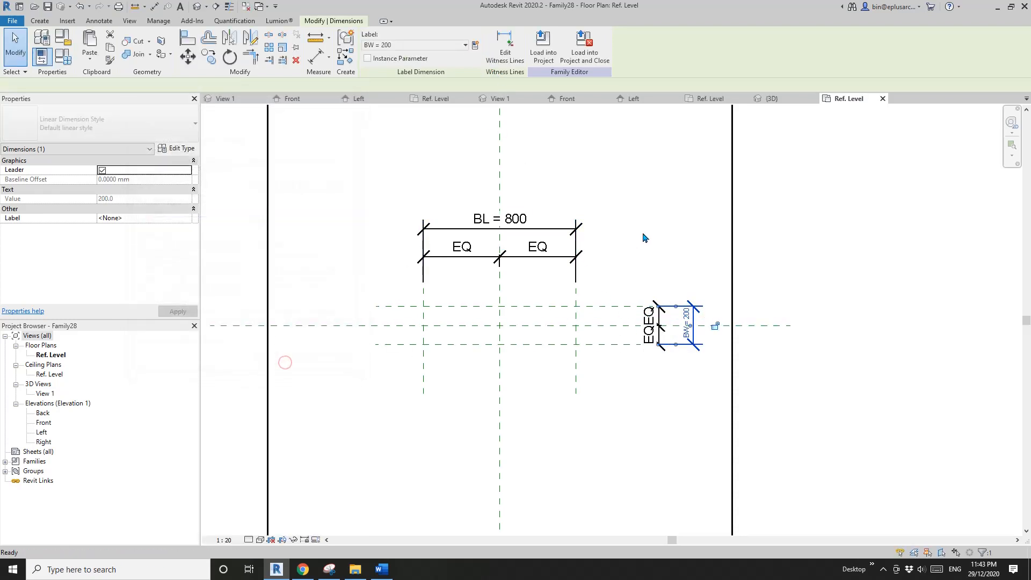
- In the Front elevation, draw a horizontal reference plane about 358 mm above the Ref. Level, crossing the three vertical planes
click(43, 422)
double_click(43, 423)
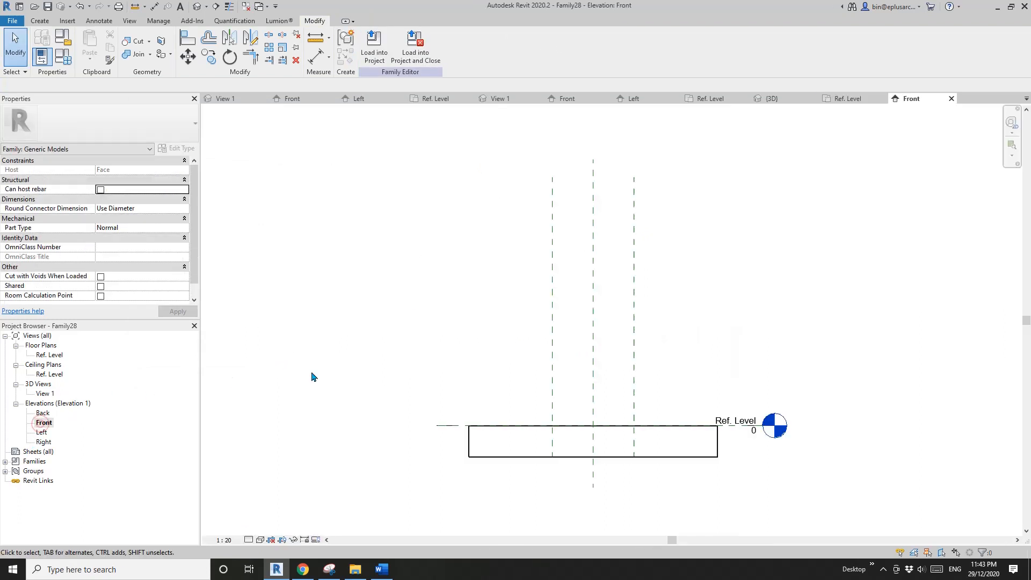
key(p)
click(660, 382)
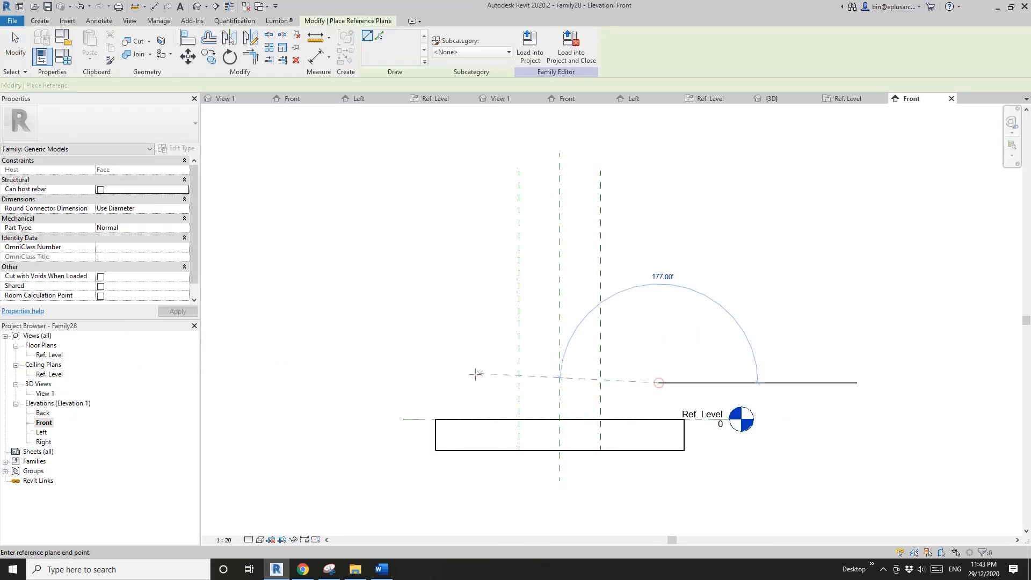
click(463, 383)
- Dimension the new reference plane against the Ref. Level and label the dimension with a new type parameter BTH
key(i)
click(500, 382)
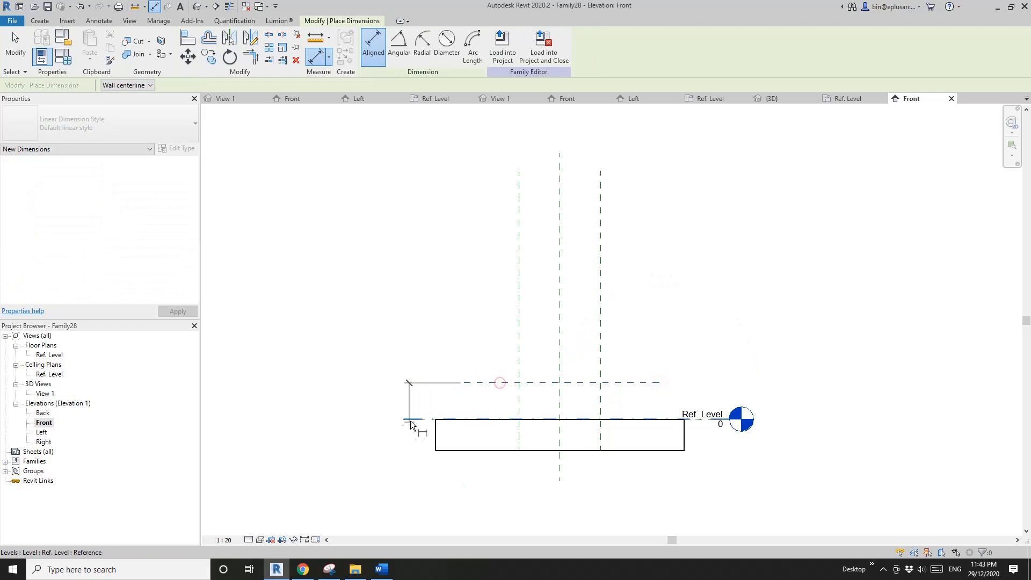
click(412, 420)
click(425, 400)
key(Escape)
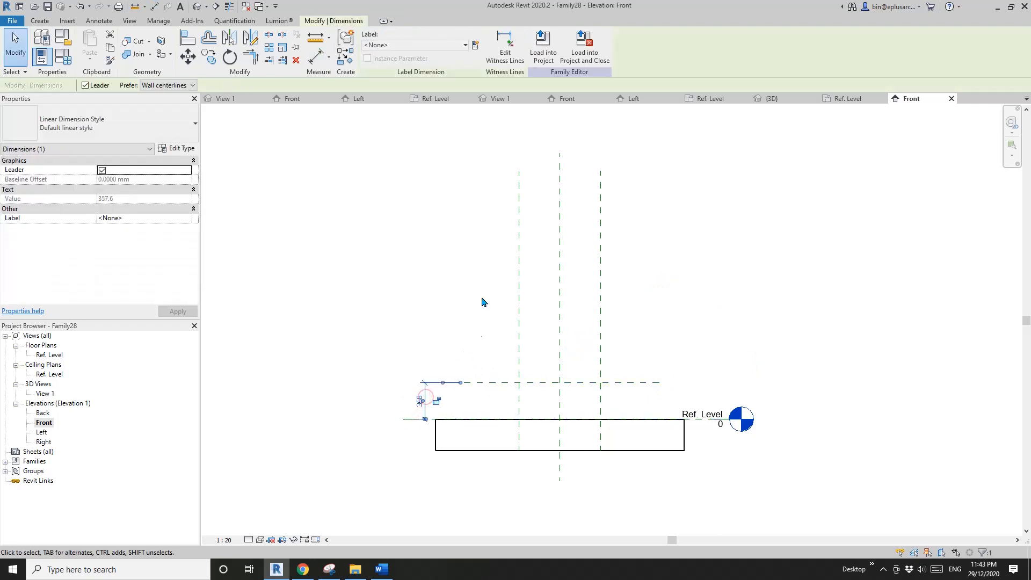
click(475, 47)
text(BTH)
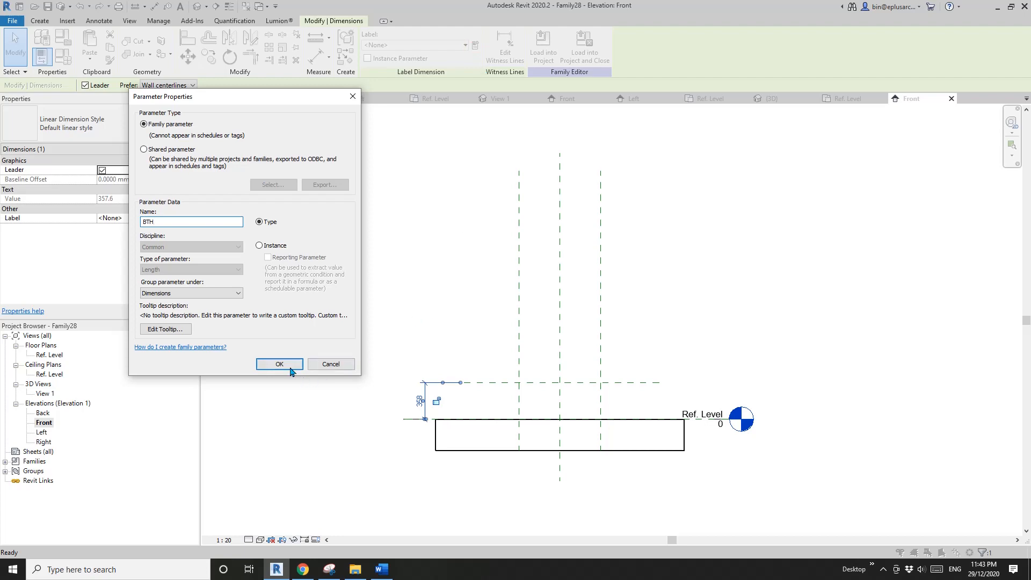
click(289, 366)
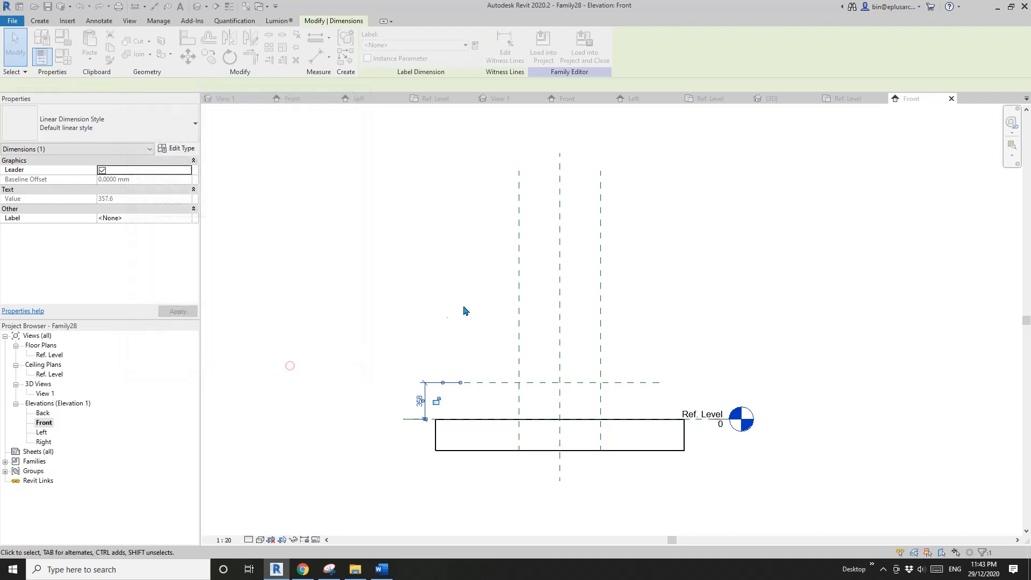
- In the Ref. Level plan, create a 250 mm extrusion from a rectangle bounded by the four reference planes, locking its sides to them
double_click(49, 354)
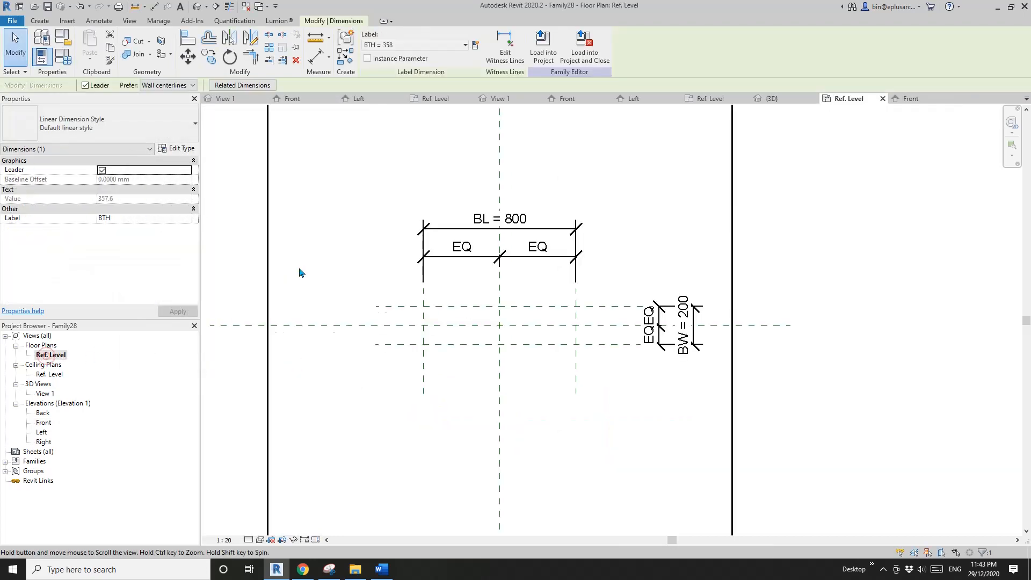
click(40, 21)
click(88, 42)
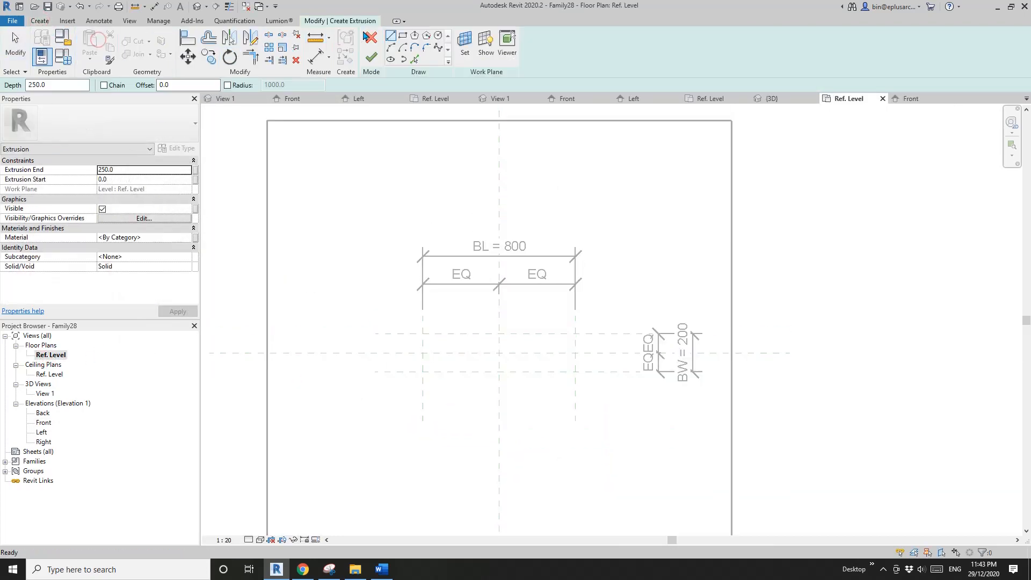
click(401, 36)
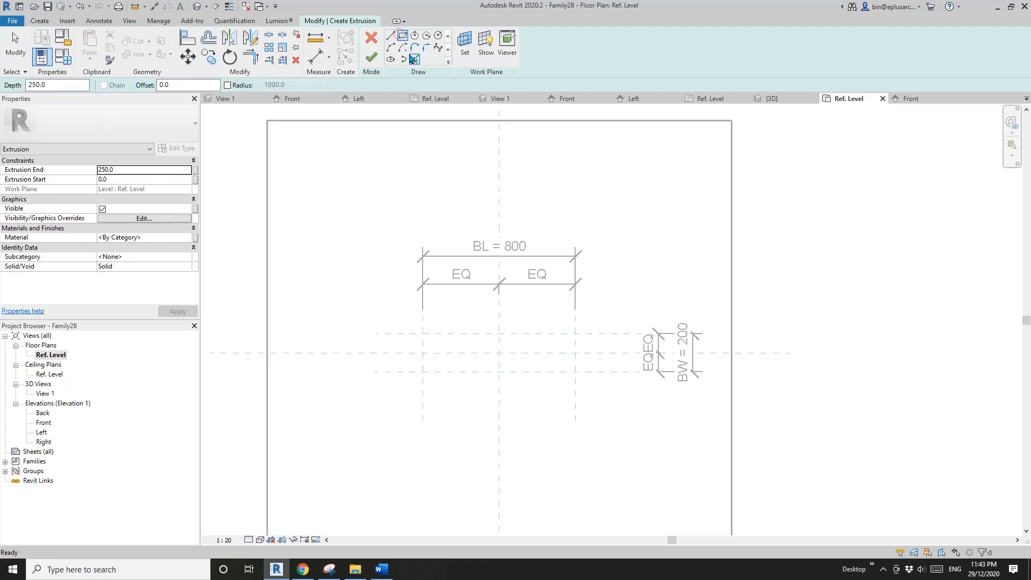
click(423, 334)
click(575, 372)
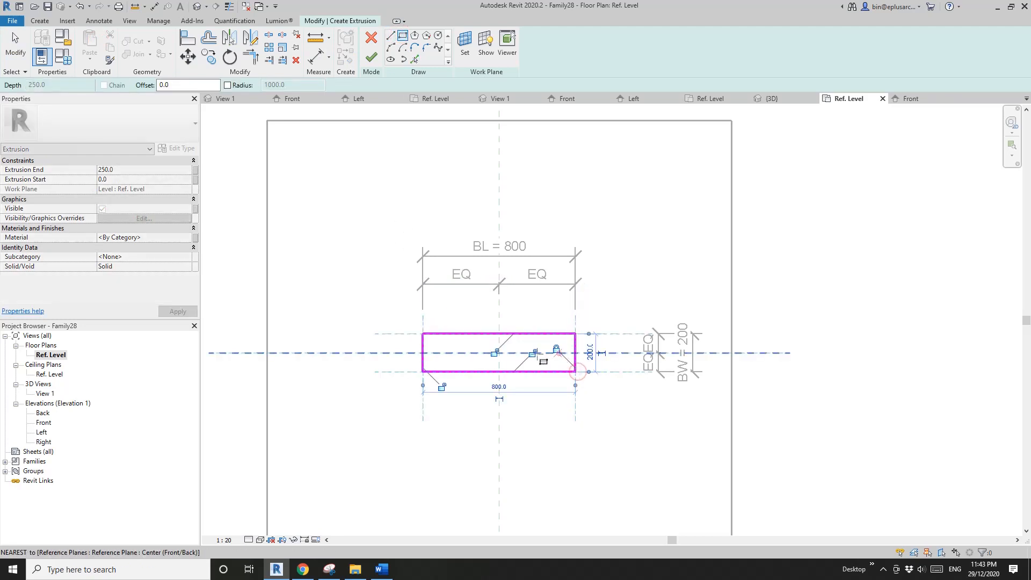
double_click(43, 422)
click(371, 59)
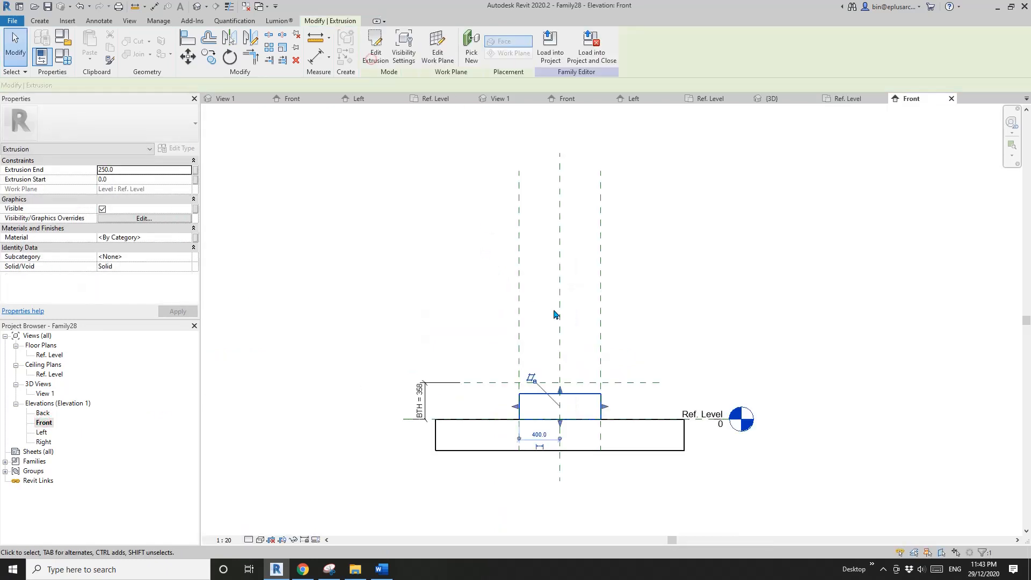
- In the Front elevation, stretch the extrusion's upper face to the BTH plane and lock its upper and lower faces to their references
click(581, 365)
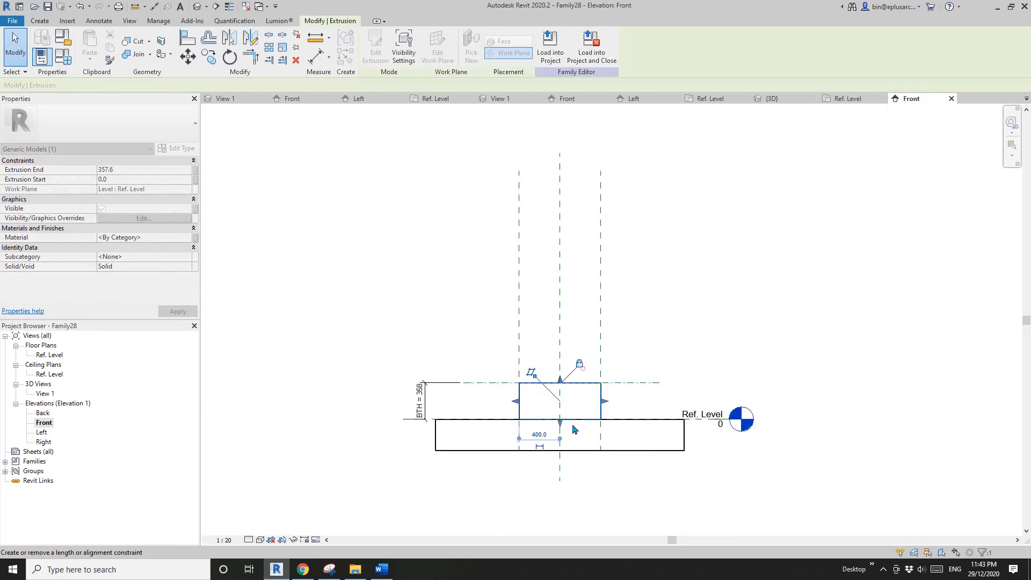
mouse_move(561, 424)
mouse_down()
mouse_move(568, 412)
mouse_move(560, 422)
mouse_up()
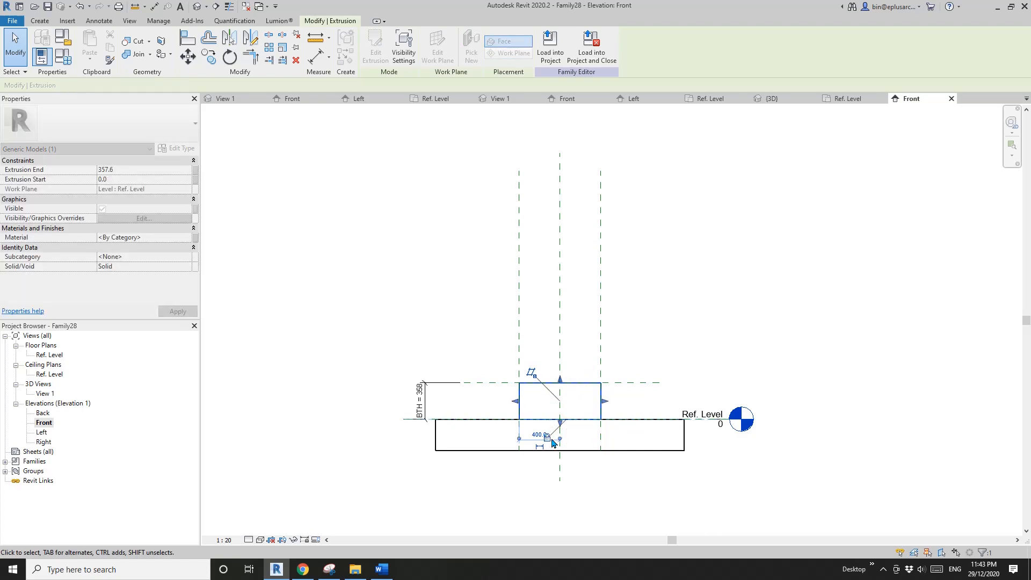
click(663, 320)
- In the 3D view, associate the extrusion's material with a new type parameter named BM
click(195, 7)
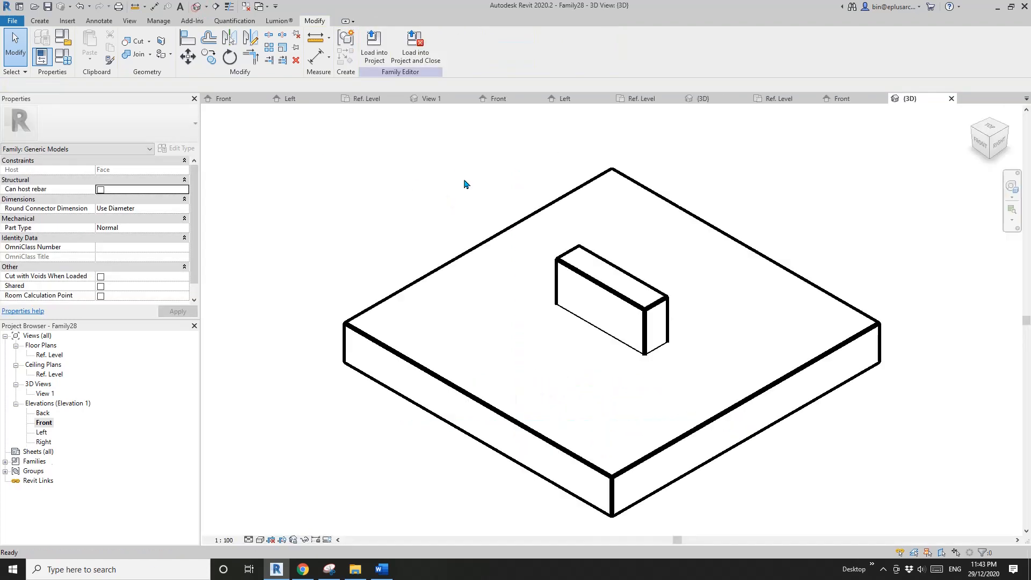
click(605, 320)
shift+middle_drag(605, 320, 514, 319)
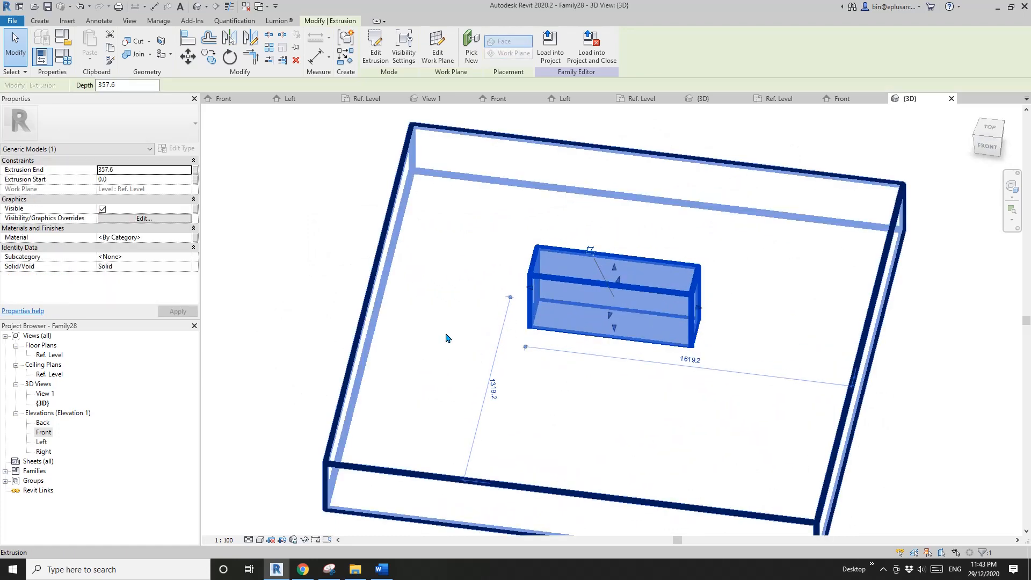
click(195, 237)
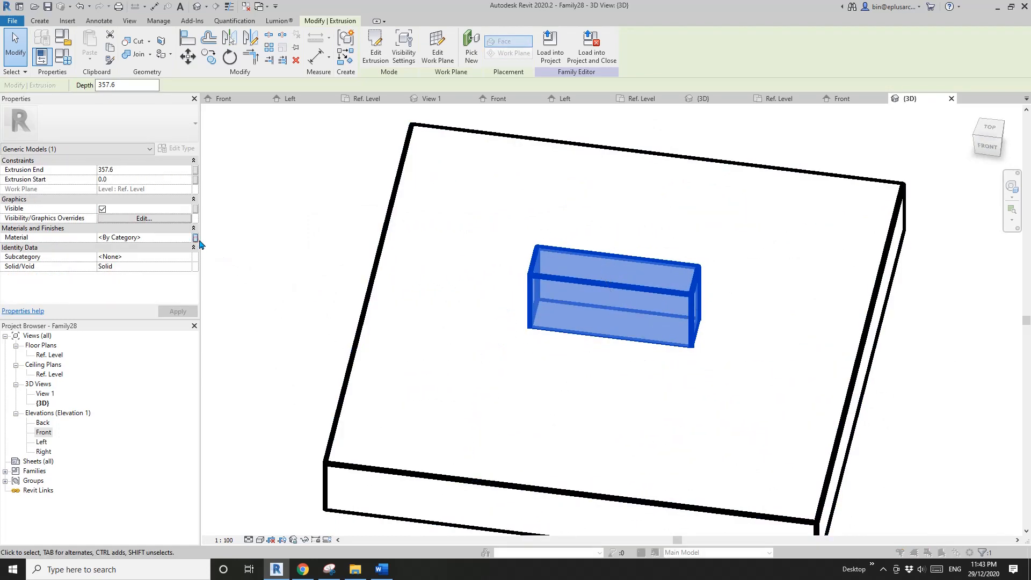
click(724, 336)
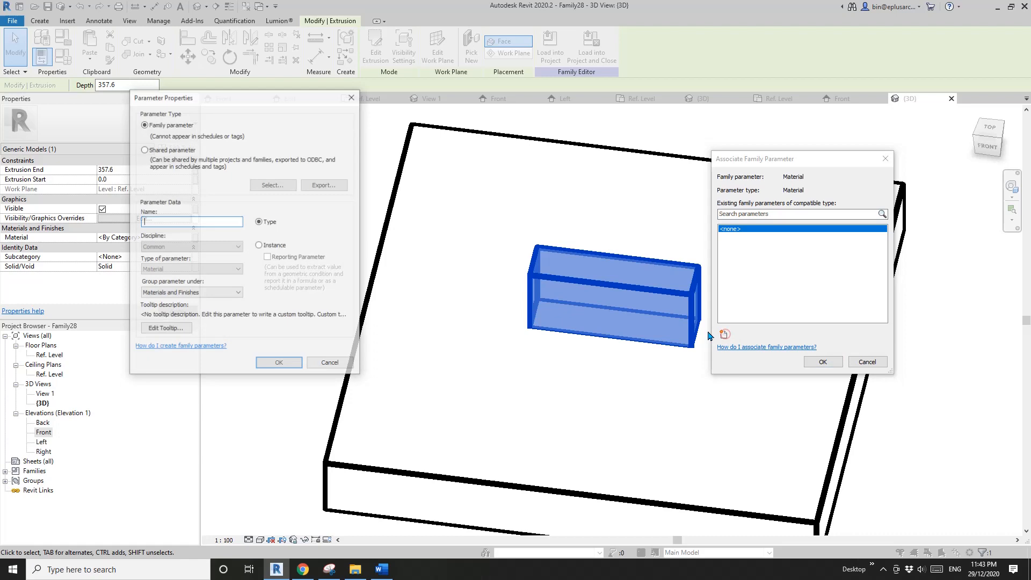
click(278, 365)
click(823, 361)
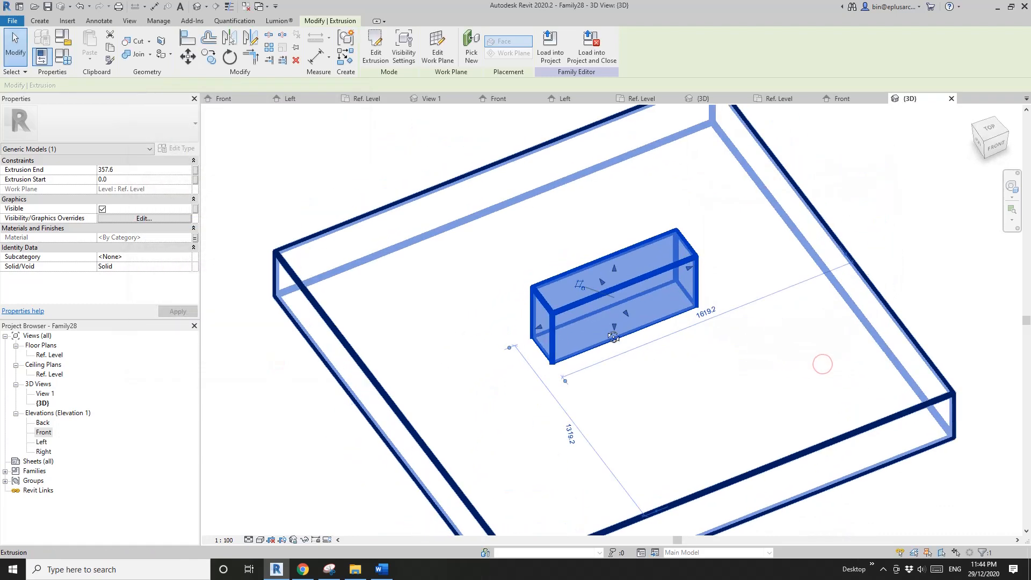
- Set the family type values to BL 1000, BTH 40 and BW 40 and apply them
click(64, 56)
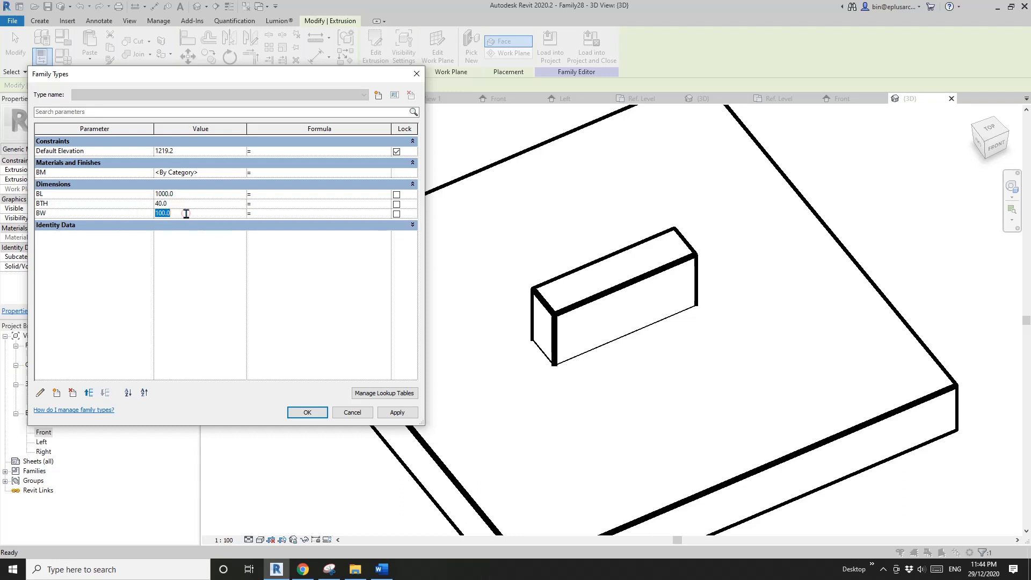
click(396, 415)
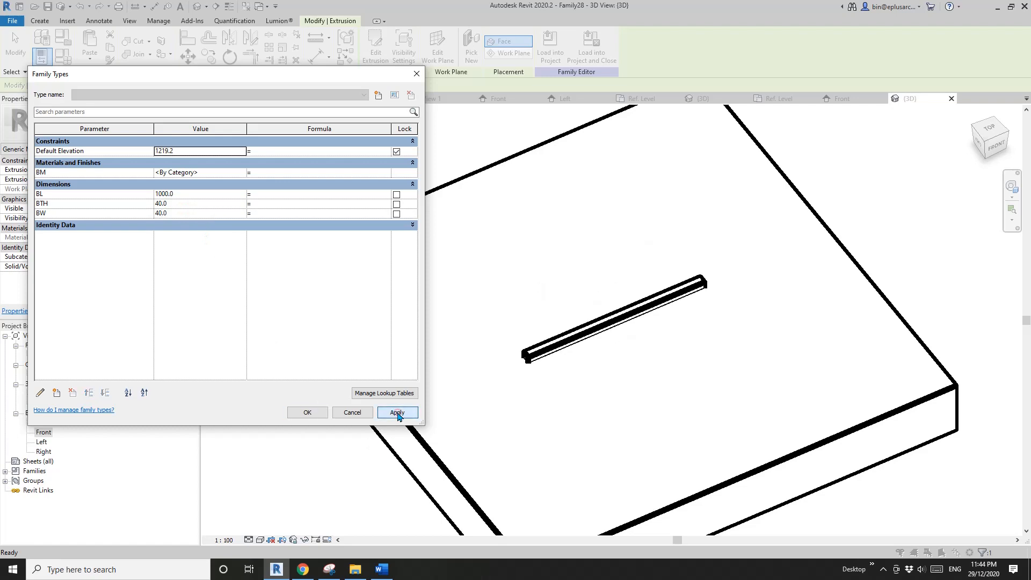
click(306, 412)
shift+middle_drag(484, 409, 562, 359)
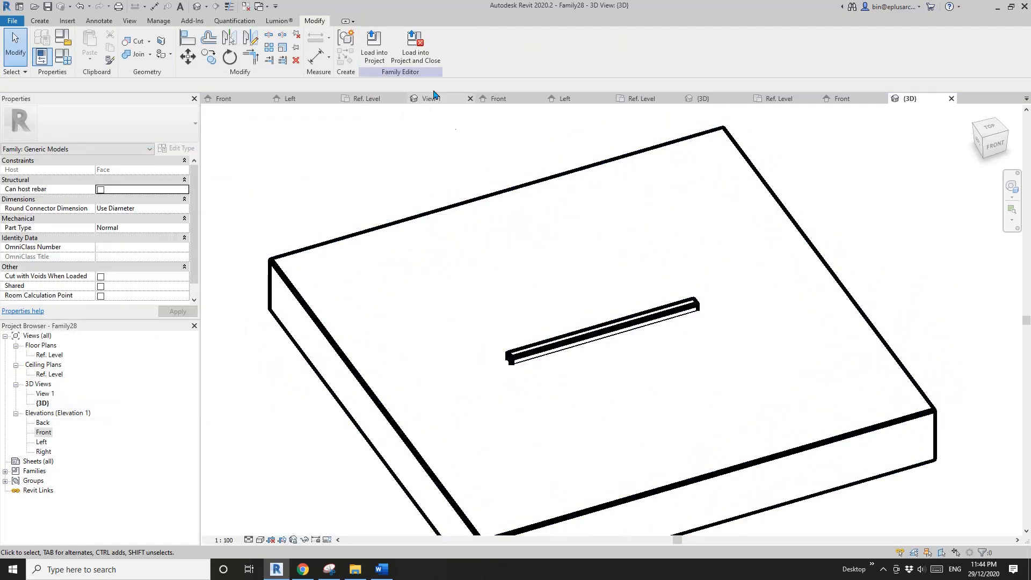
- Close the inactive views, then load the bar family into Family27 and close it without saving
click(247, 8)
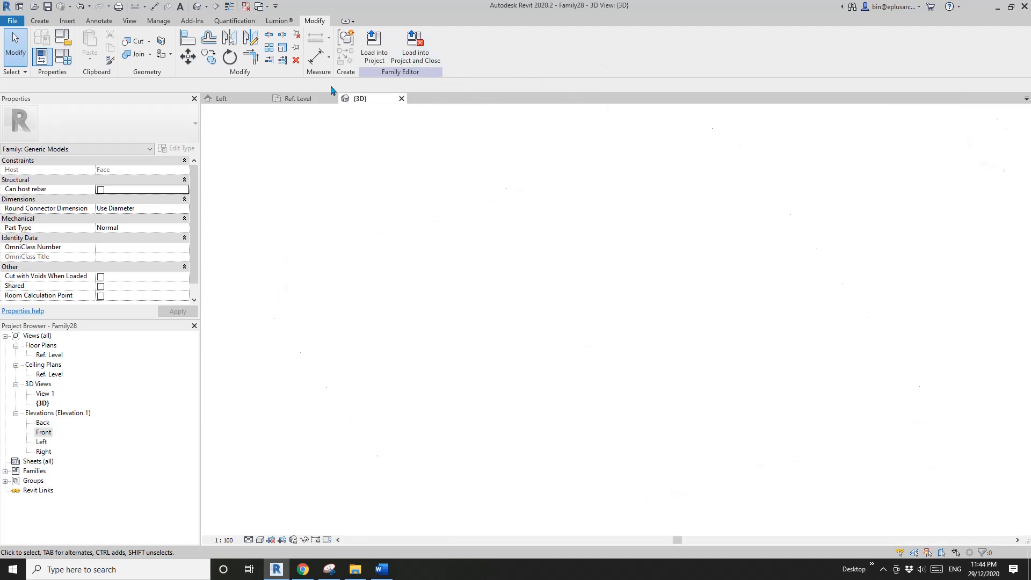
click(299, 99)
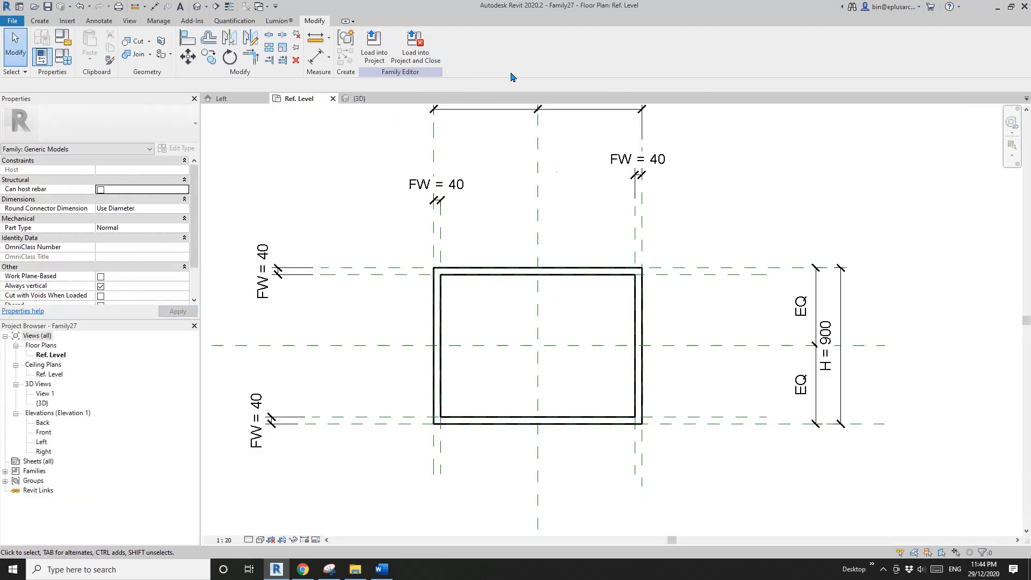
click(374, 98)
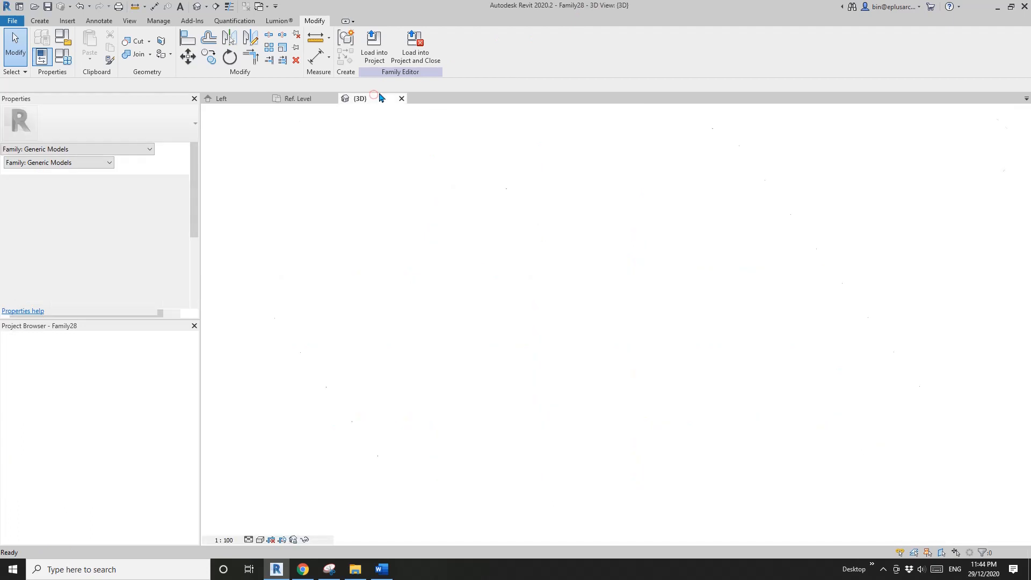
click(413, 49)
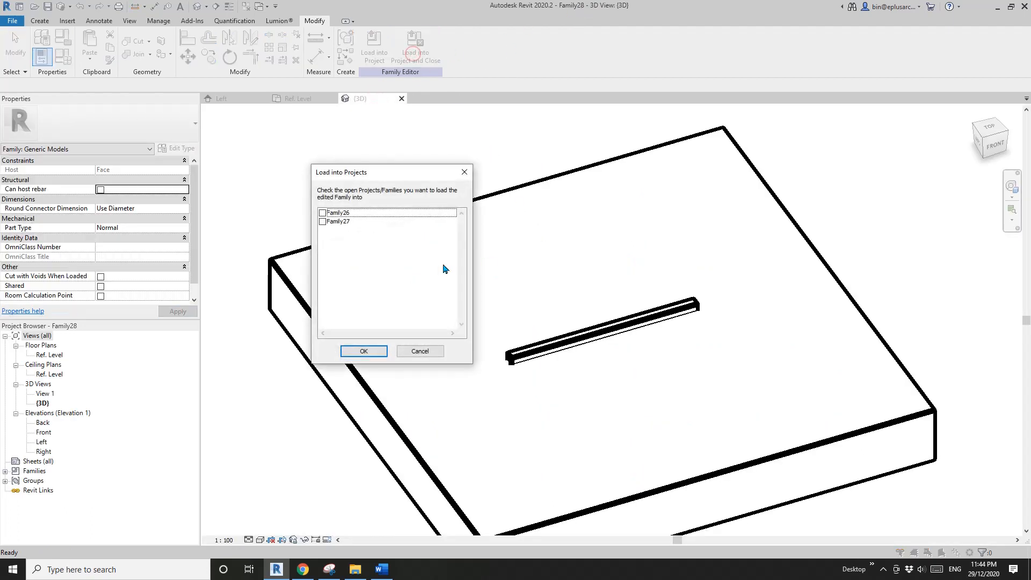
click(324, 221)
click(364, 351)
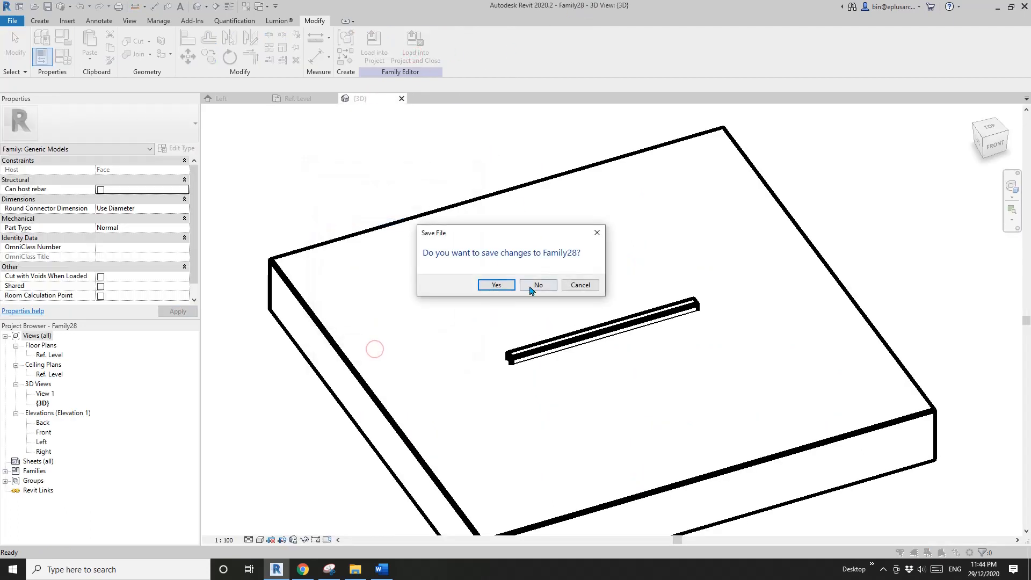
click(542, 286)
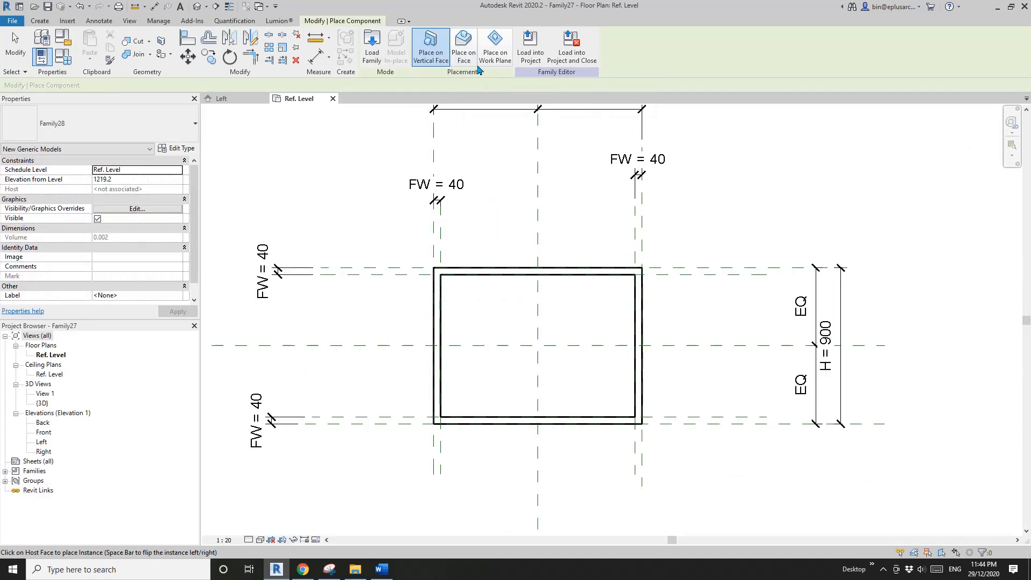
- Place a Family28 bar on the face of the frame's upper rail, about 465 mm left of the centre plane, and select it
click(465, 57)
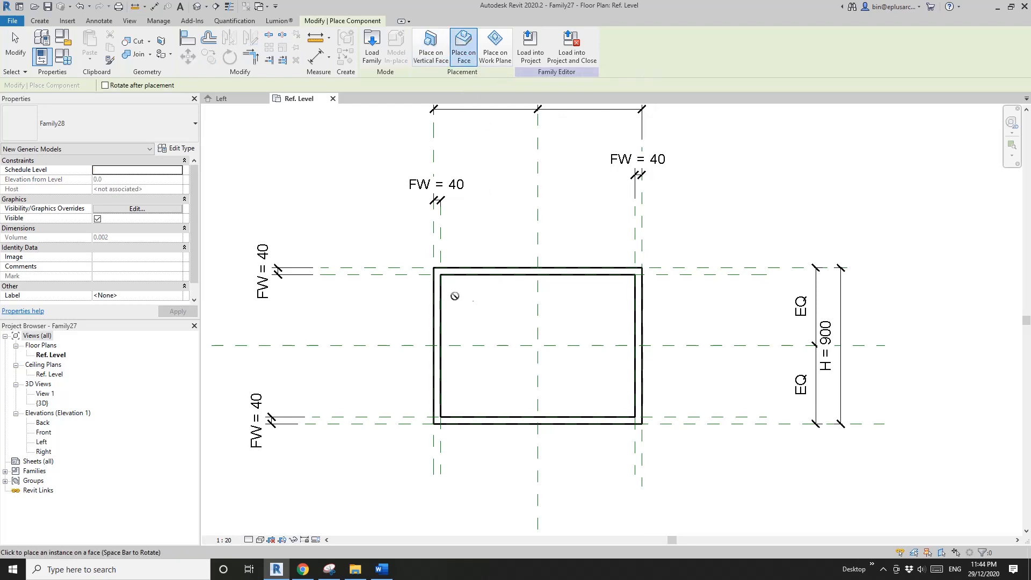
scroll(454, 296, up, 5)
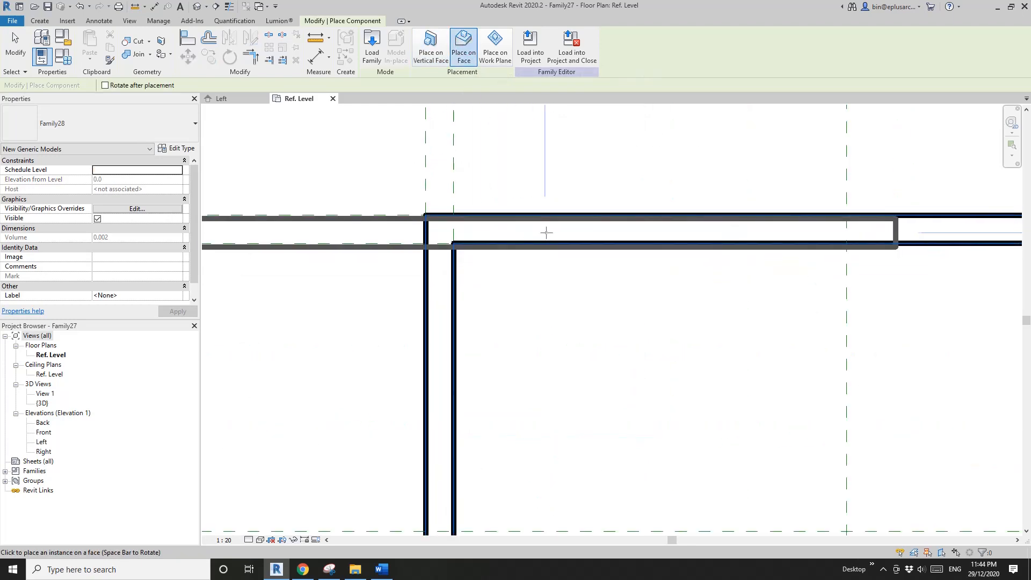
click(522, 233)
scroll(466, 321, down, 5)
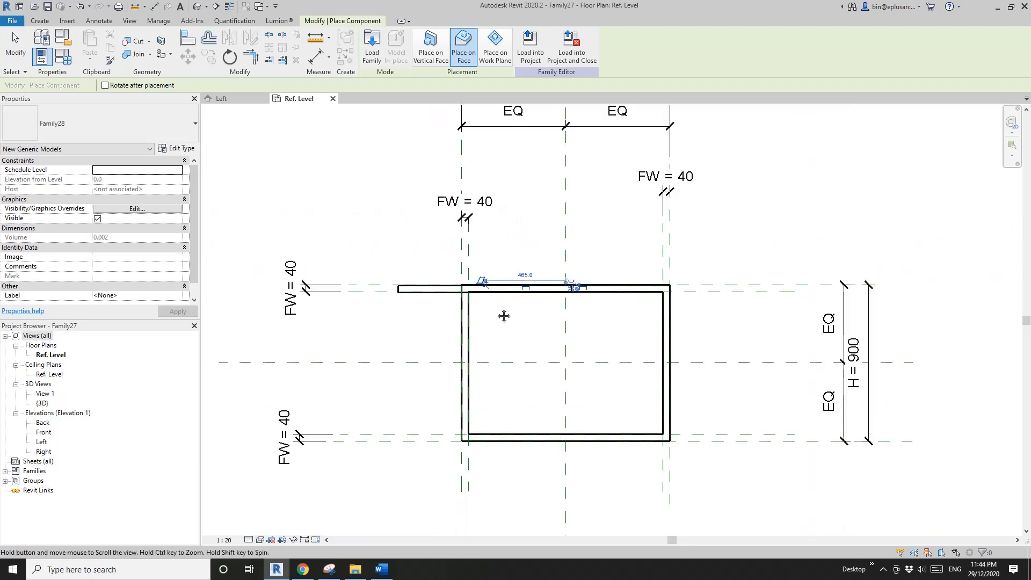
key(Escape)
click(426, 292)
middle_drag(501, 298, 452, 259)
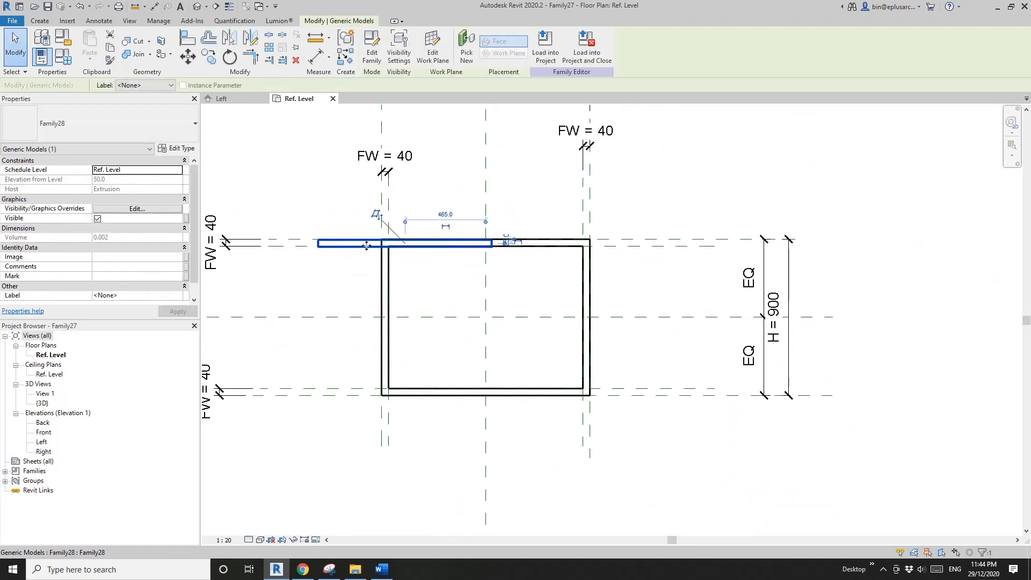
- Array the selected bar as a grouped array of 2, placing the last copy about 268 mm below the horizontal centre plane
middle_drag(377, 252, 449, 267)
scroll(420, 265, up, 1)
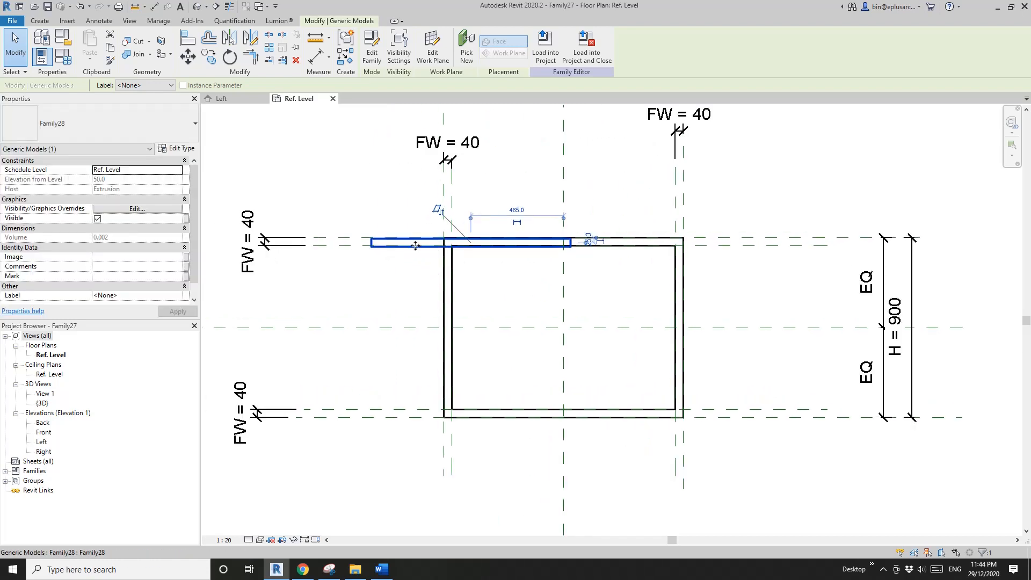
key(a)
key(r)
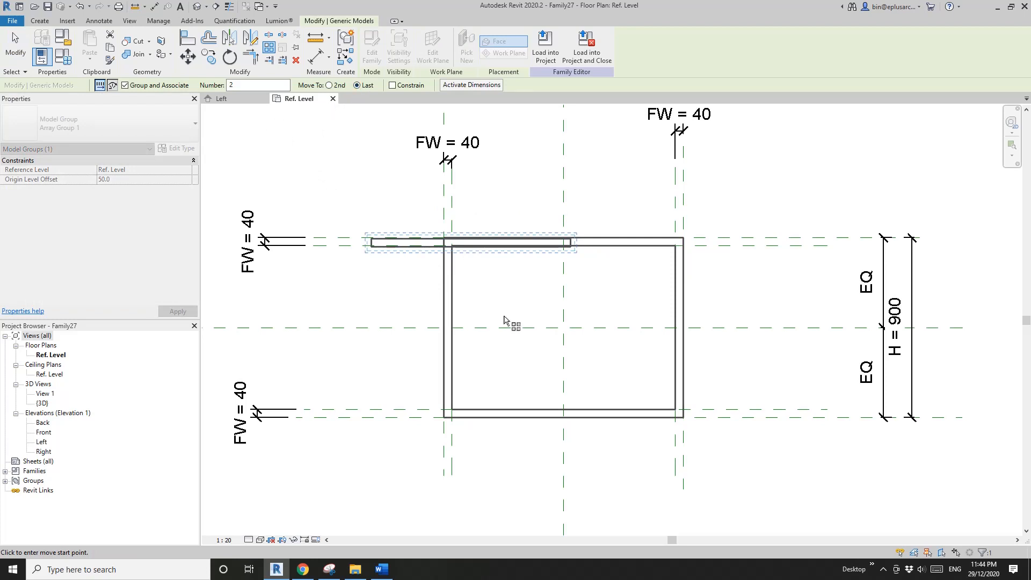
click(469, 263)
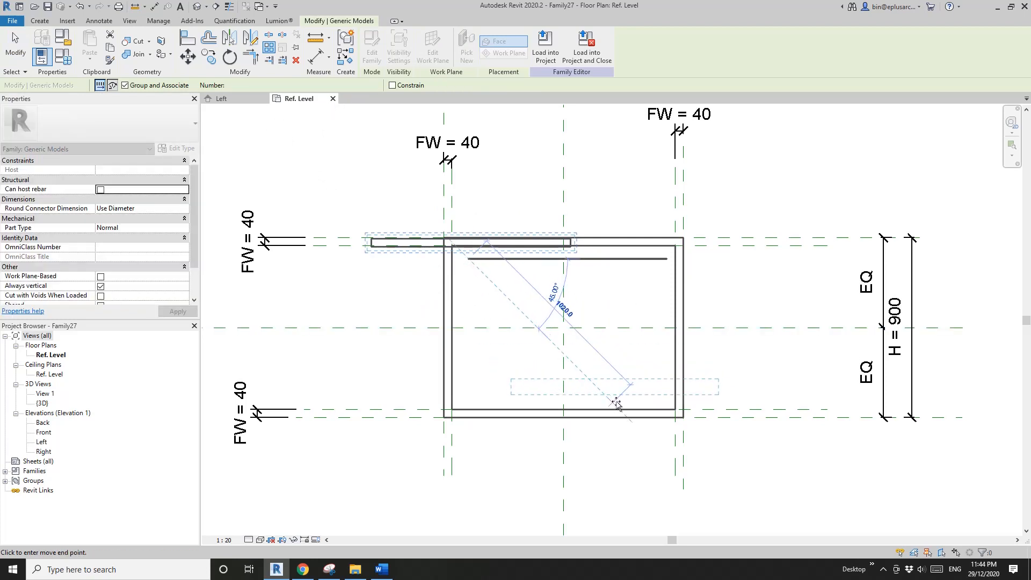
click(609, 400)
scroll(606, 408, up, 1)
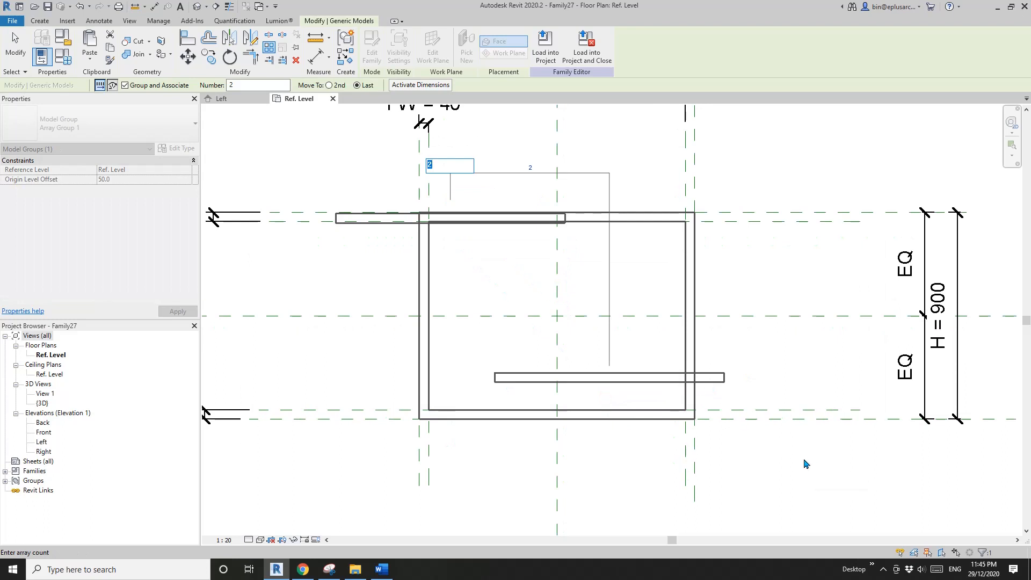
click(839, 483)
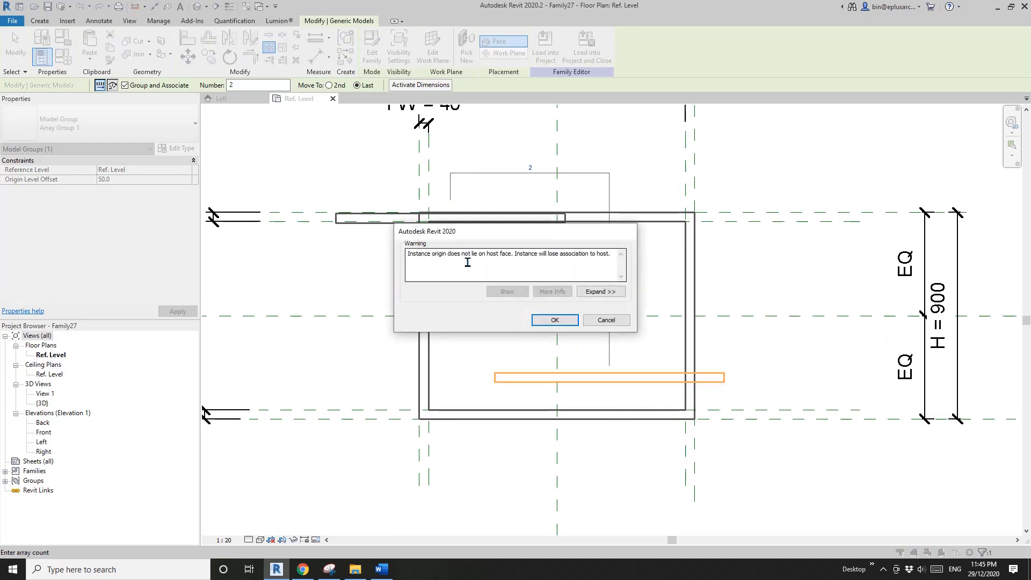
click(562, 324)
- Edit the lower bar's array group and rehost its bar on the frame's face by picking a plane, then finish the group
middle_drag(616, 400, 561, 358)
click(590, 361)
click(589, 342)
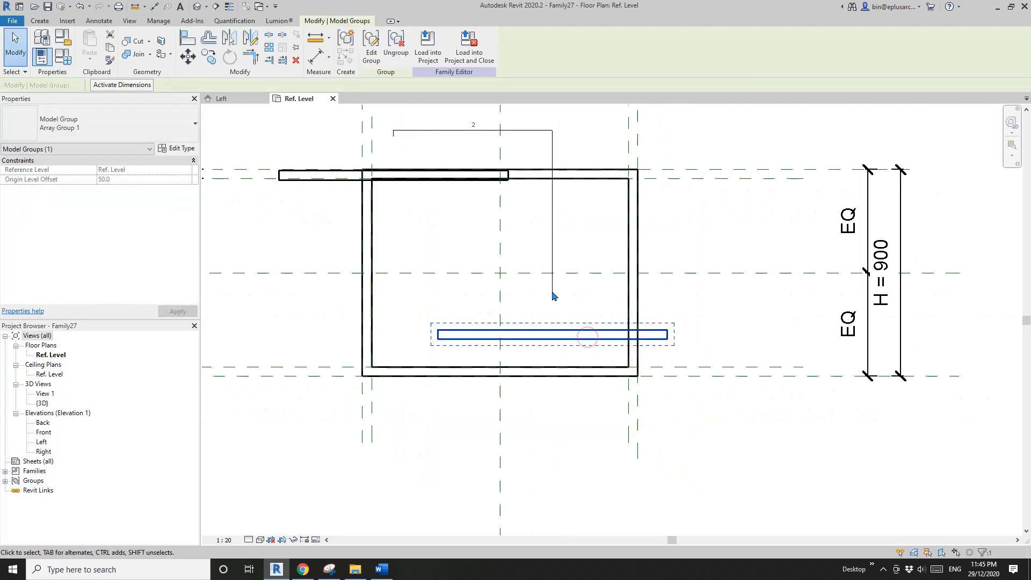
click(371, 46)
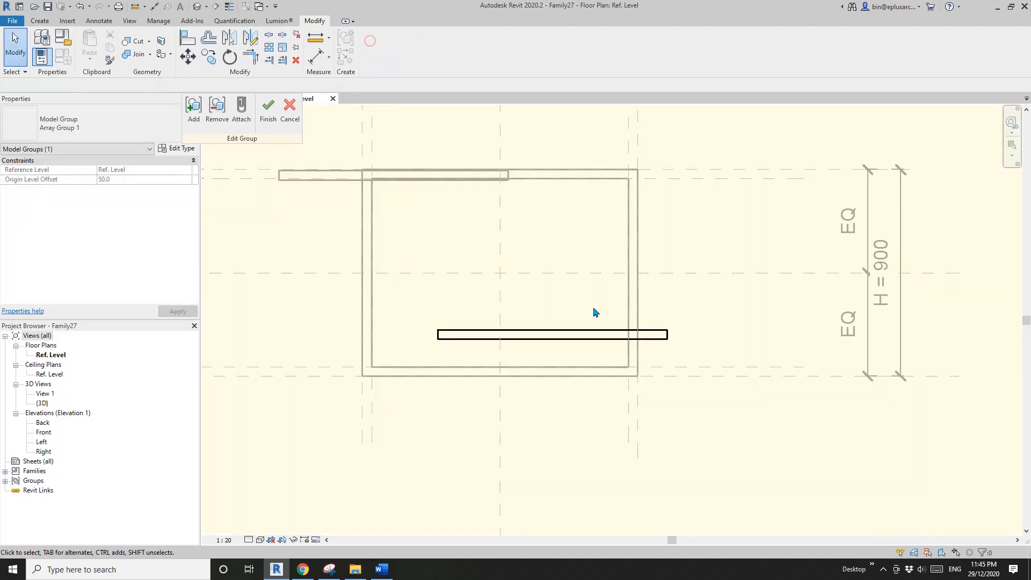
click(580, 335)
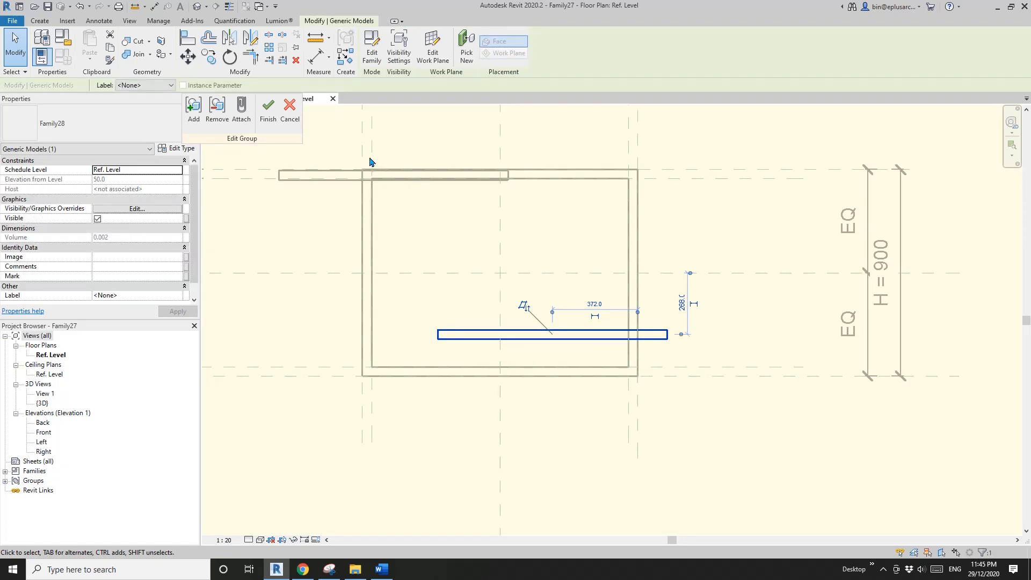
click(433, 51)
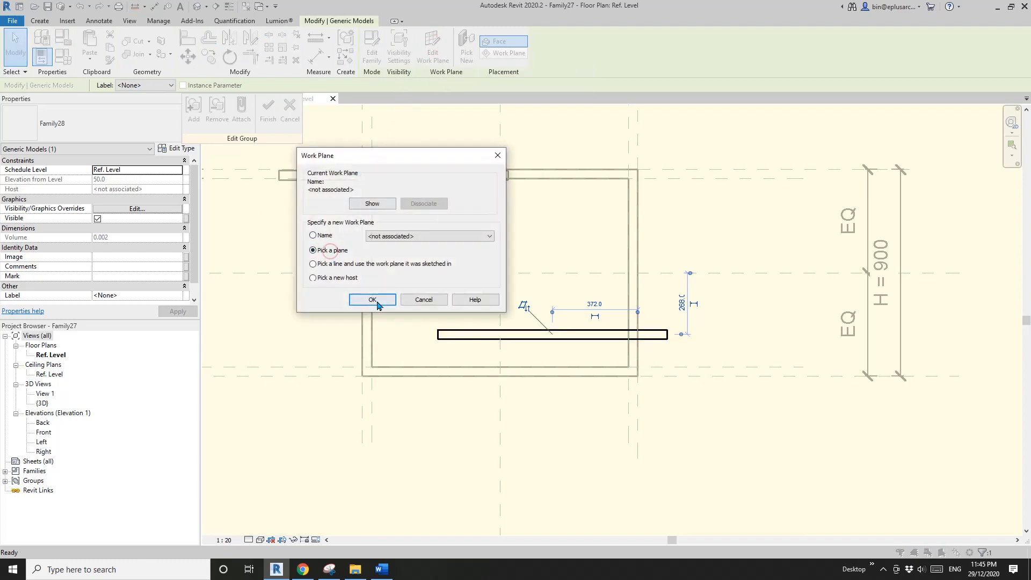
click(372, 300)
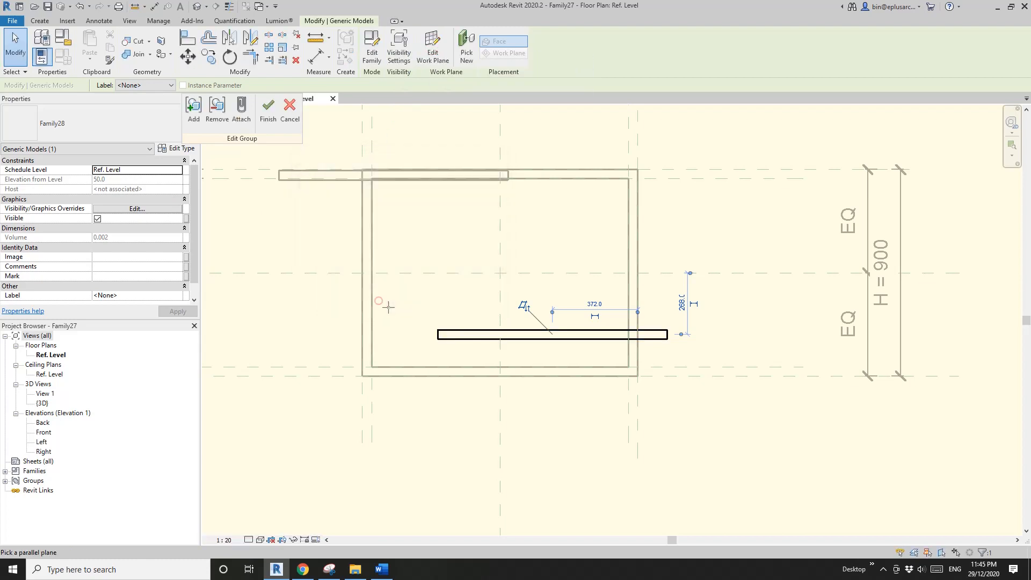
click(629, 372)
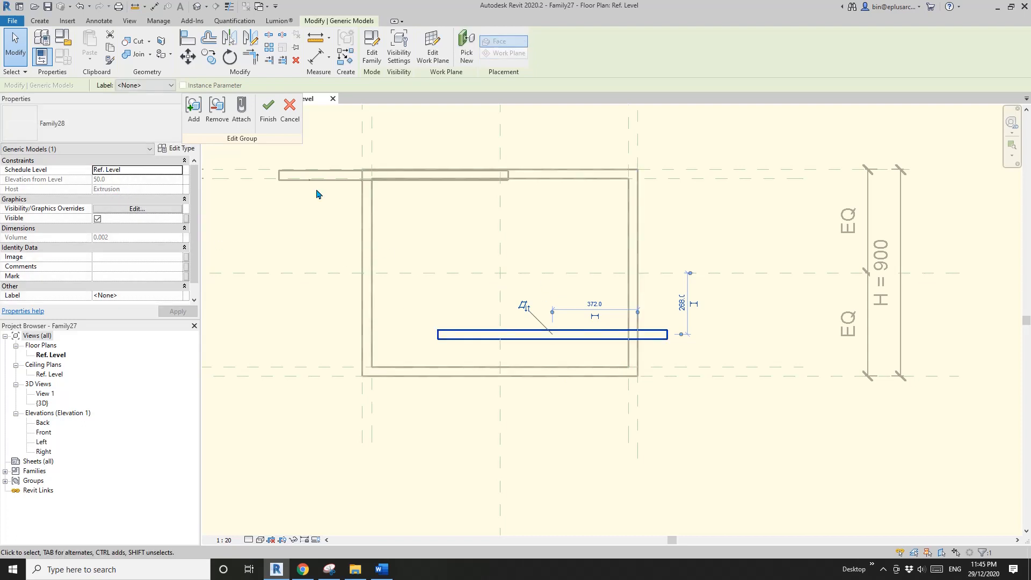
click(268, 126)
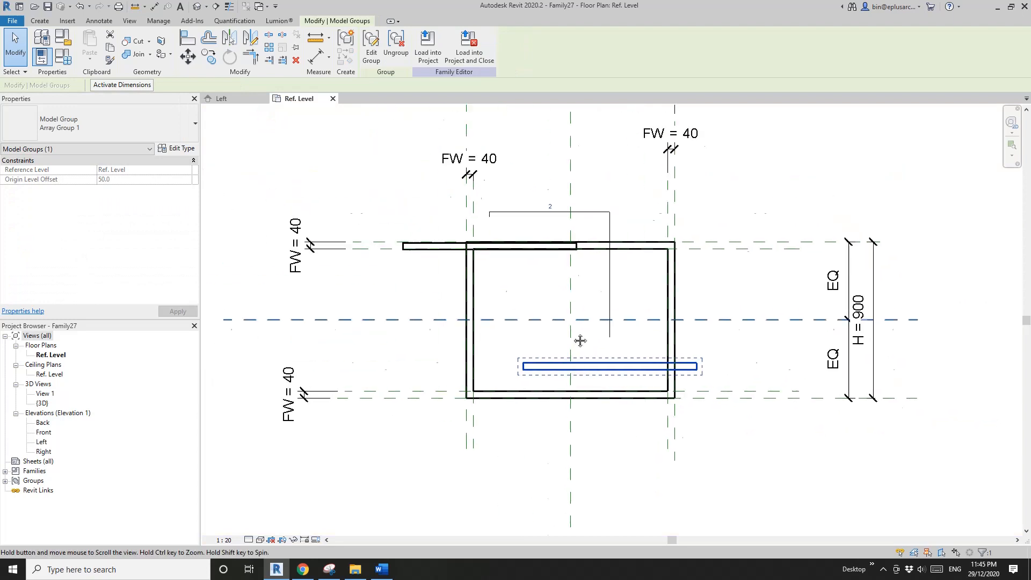
click(586, 325)
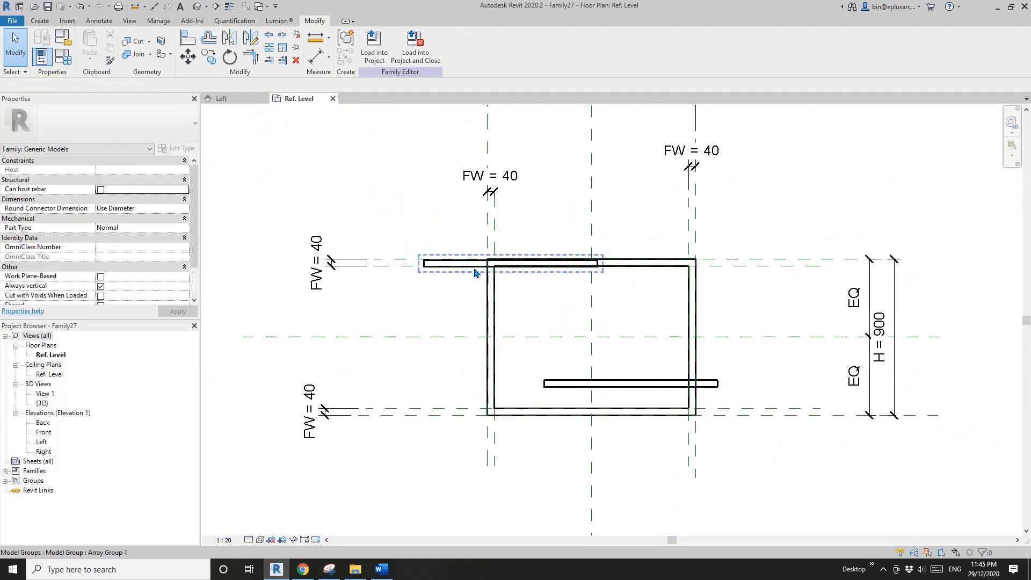
- Align the lower bar's centre to the vertical centre plane and its lower edge to the frame's bottom outer reference plane
middle_drag(630, 381, 591, 367)
key(l)
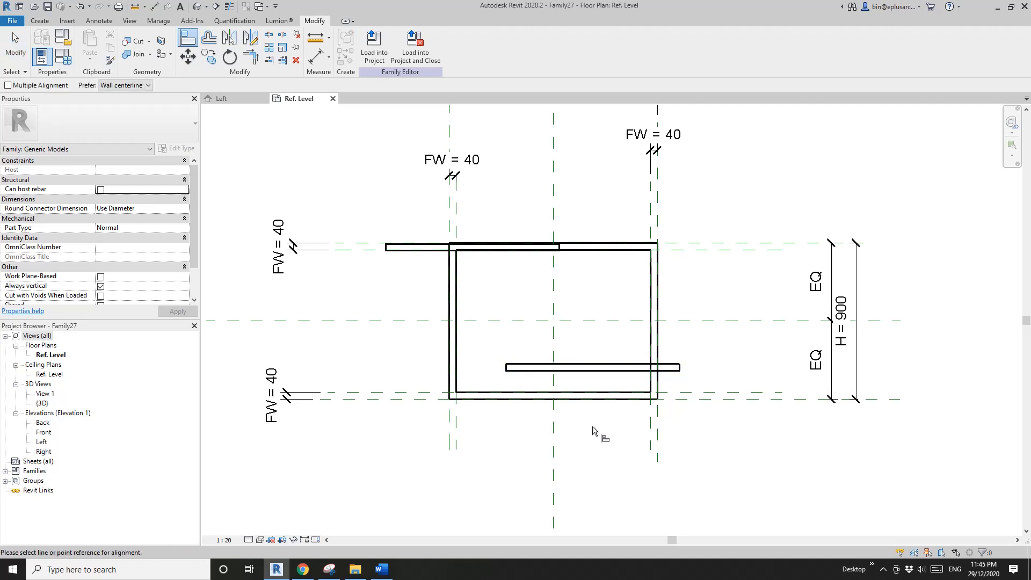
click(593, 369)
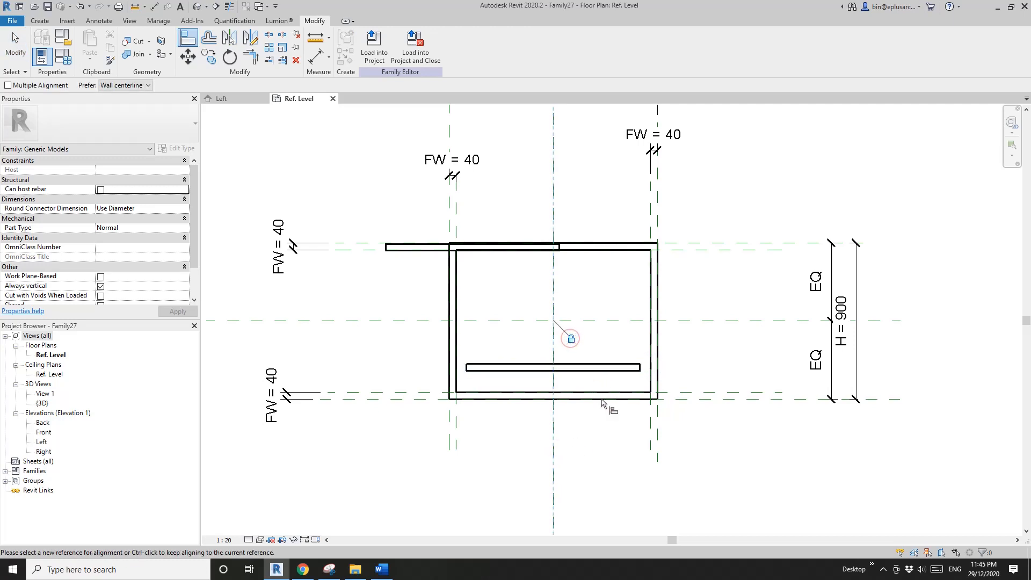
click(714, 400)
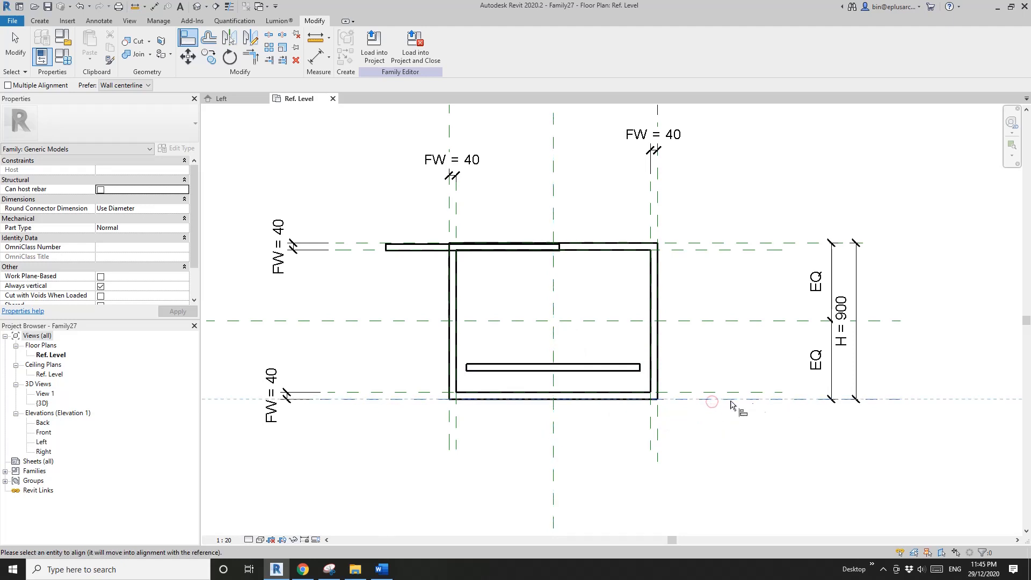
click(597, 370)
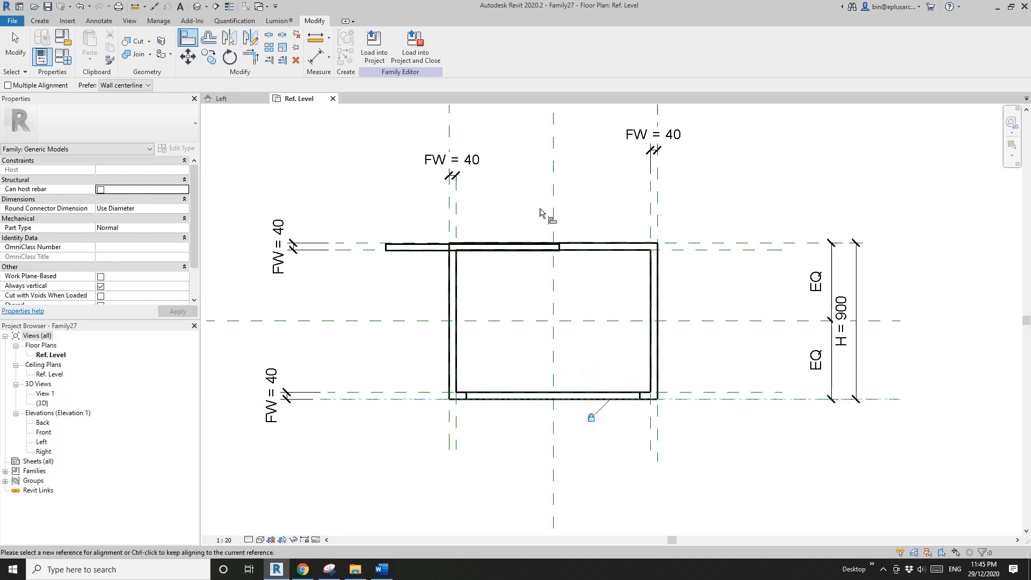
- Align the upper bar's centre to the vertical centre plane and its upper edge to the frame's top outer reference plane
click(553, 191)
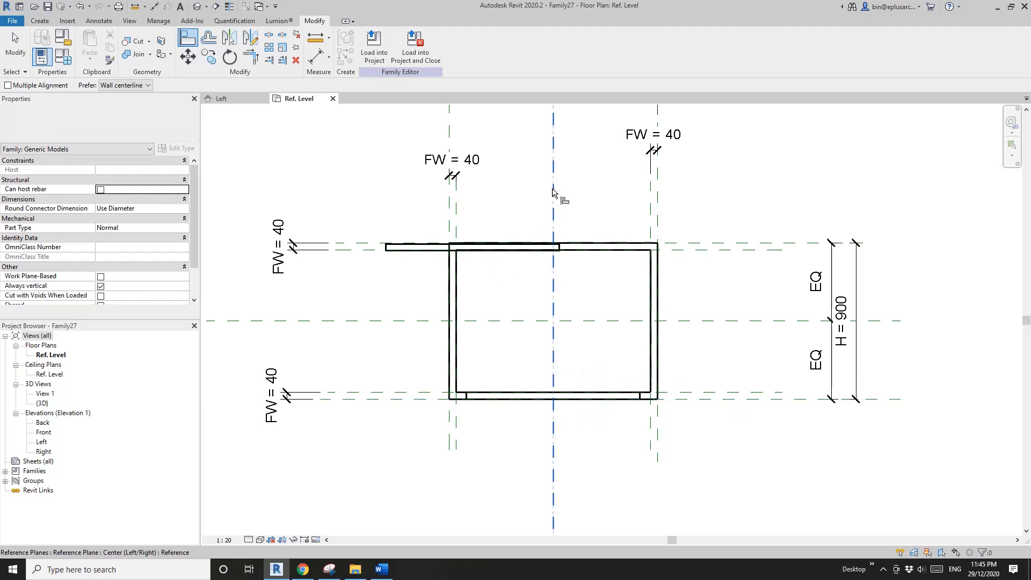
click(471, 249)
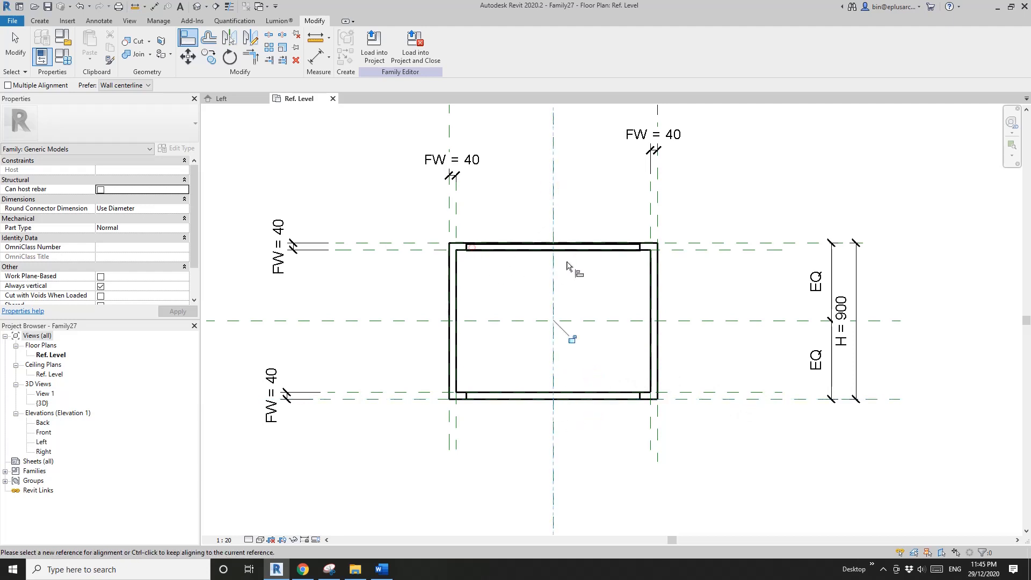
click(724, 248)
scroll(472, 246, up, 5)
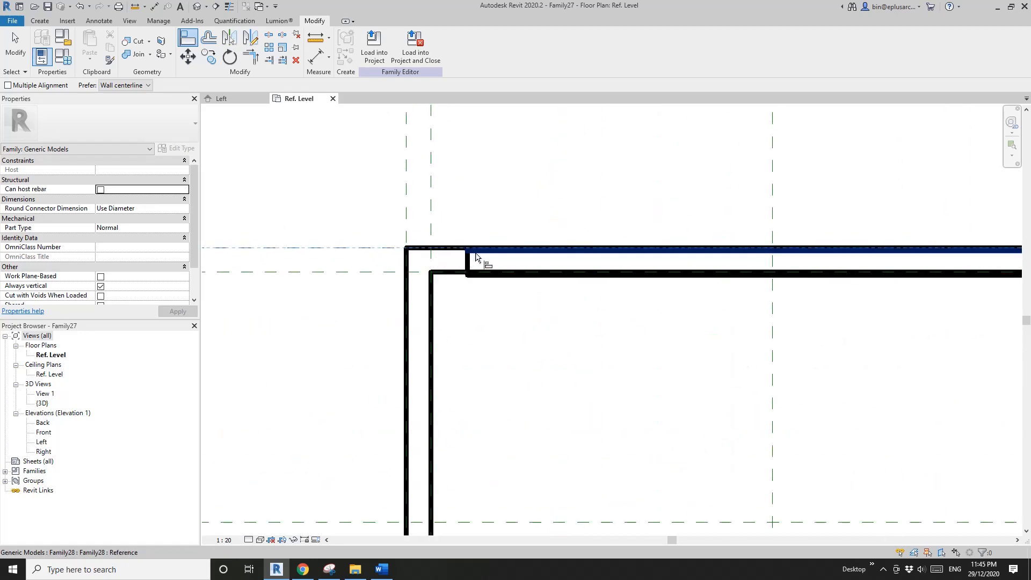
click(476, 257)
scroll(527, 275, down, 5)
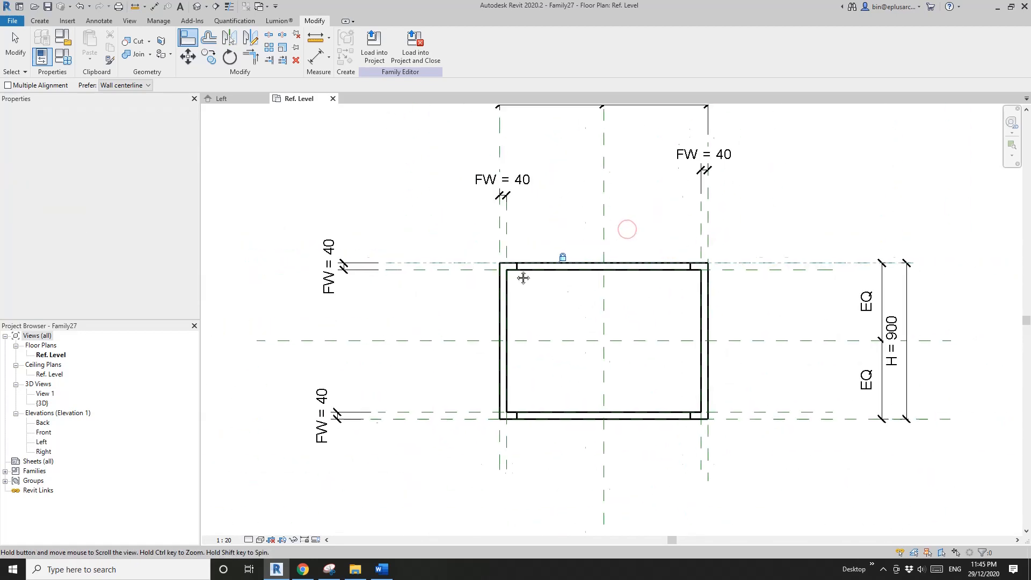
middle_drag(523, 277, 457, 257)
key(Escape)
key(Escape)
- Edit the upper bar's array group and associate the bar's BM material with a new family type parameter named BM
click(476, 251)
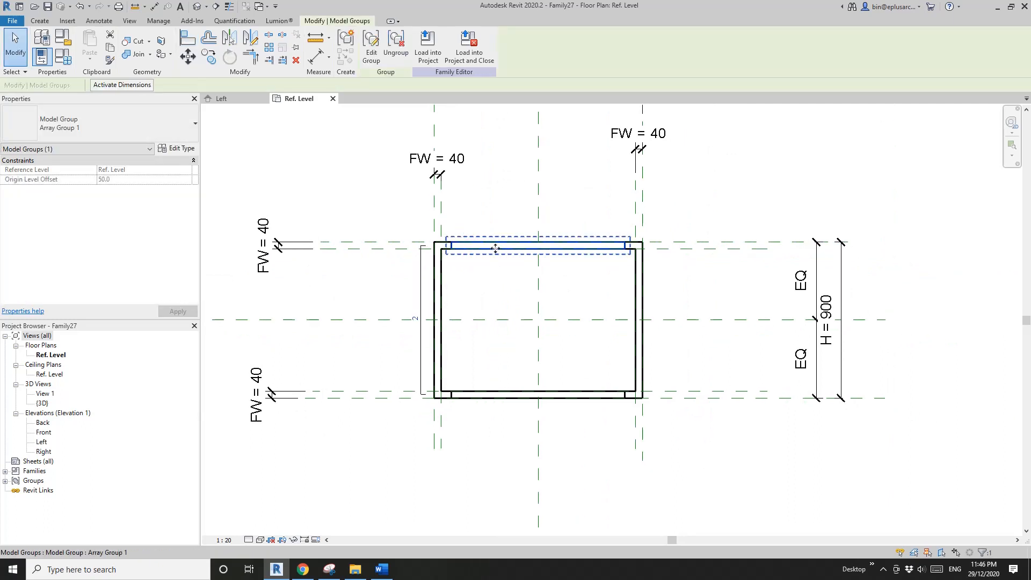
click(369, 47)
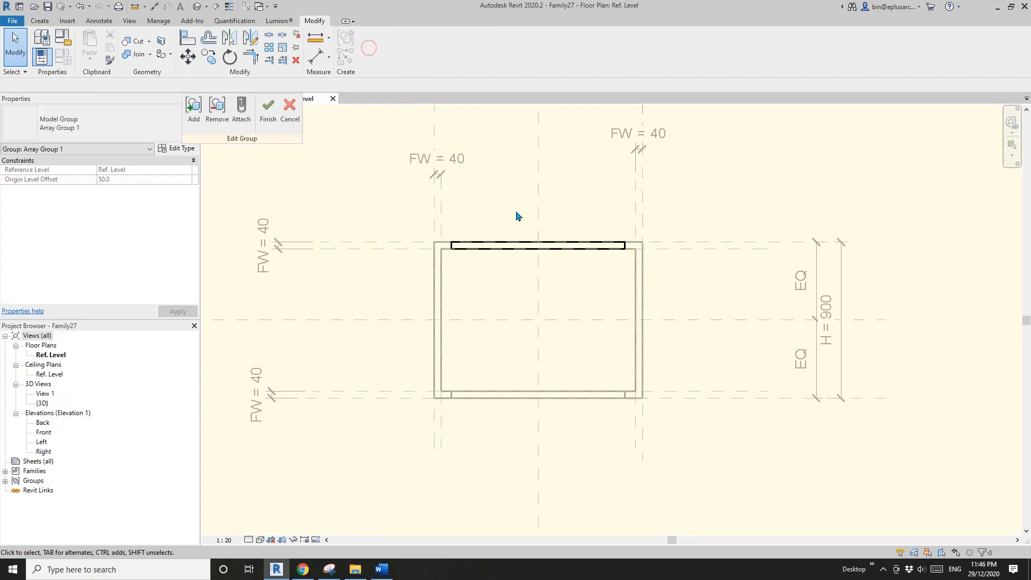
click(519, 246)
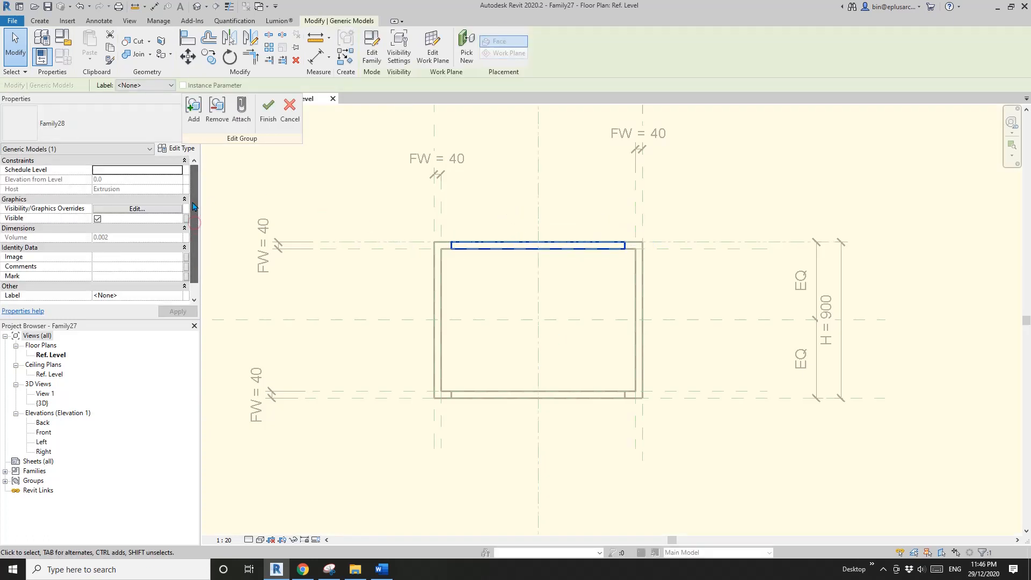
click(172, 150)
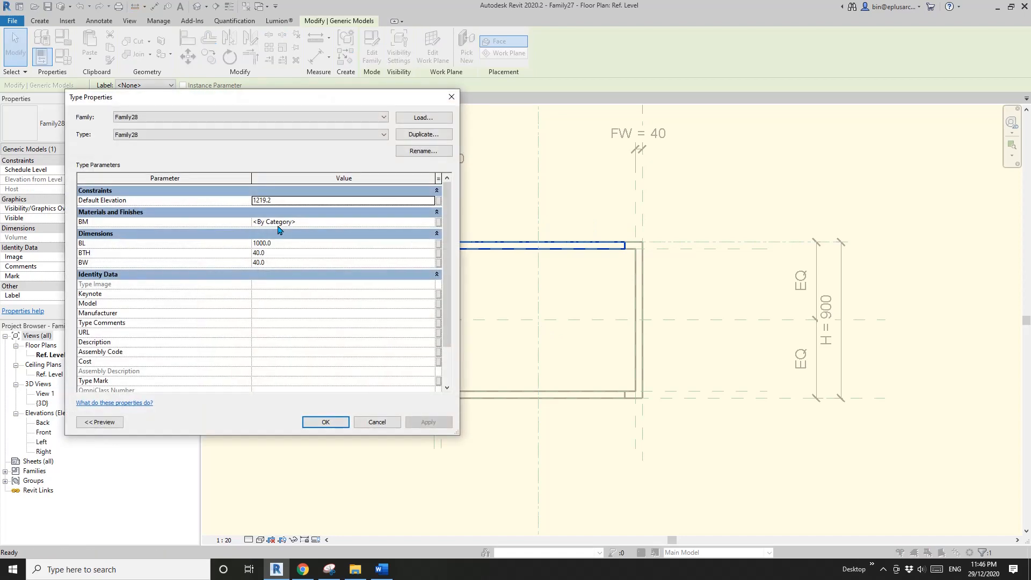
drag(308, 102, 273, 87)
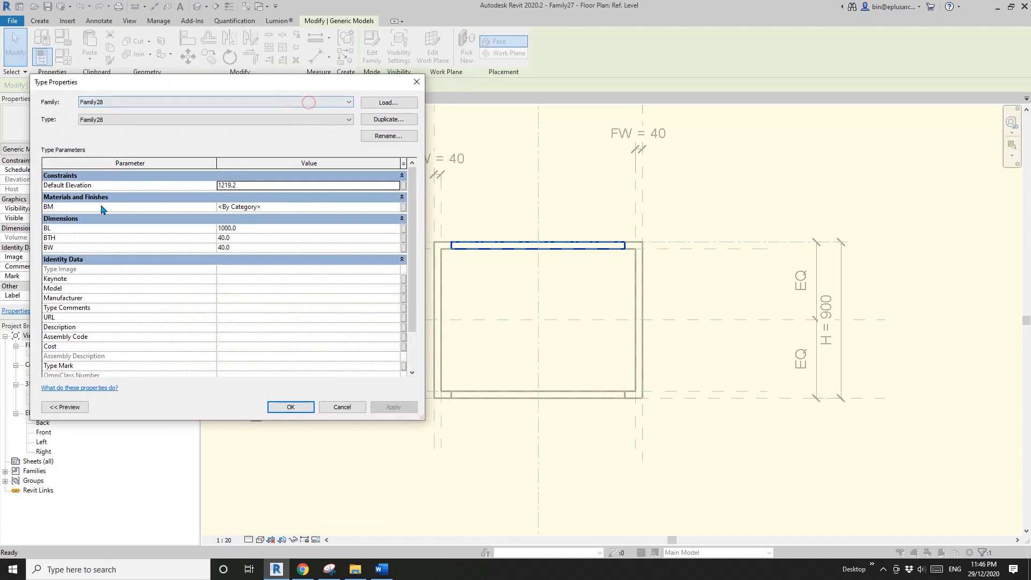
click(404, 208)
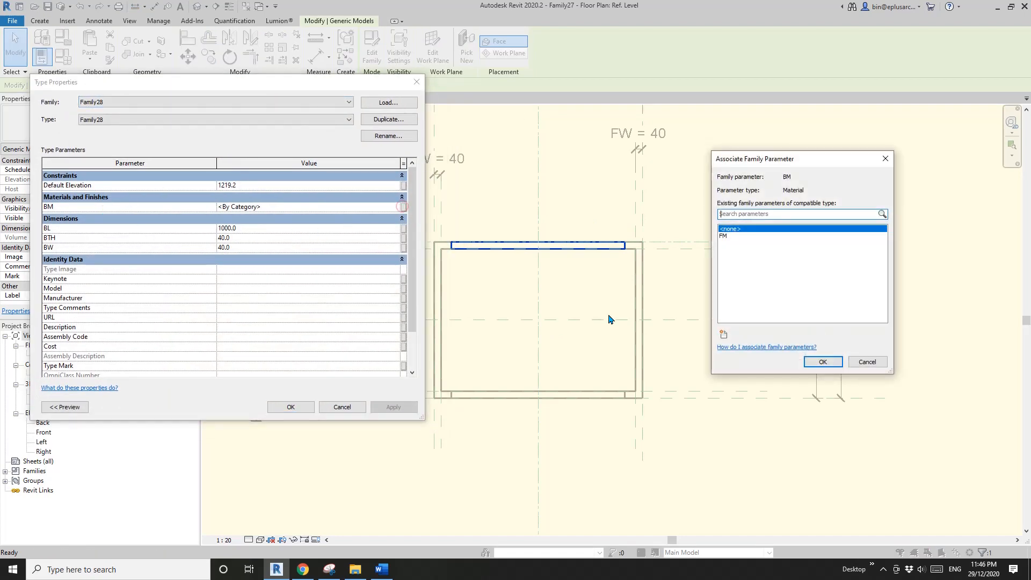
click(724, 335)
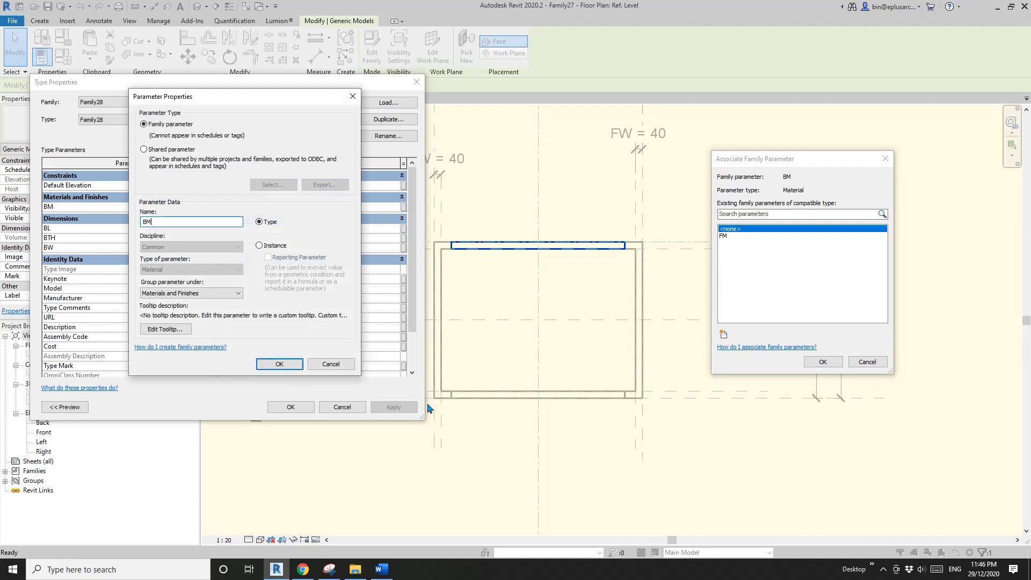
click(296, 367)
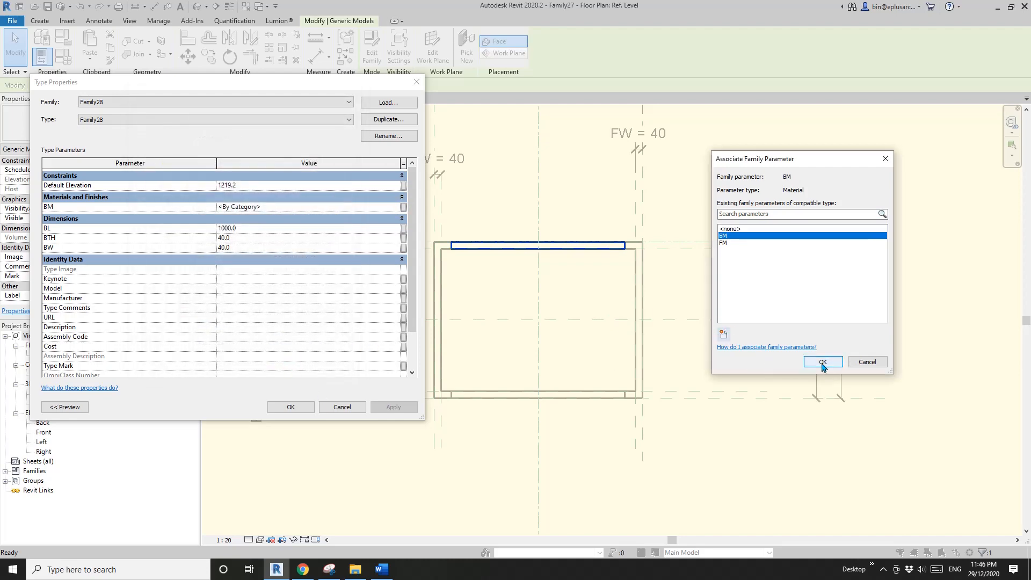
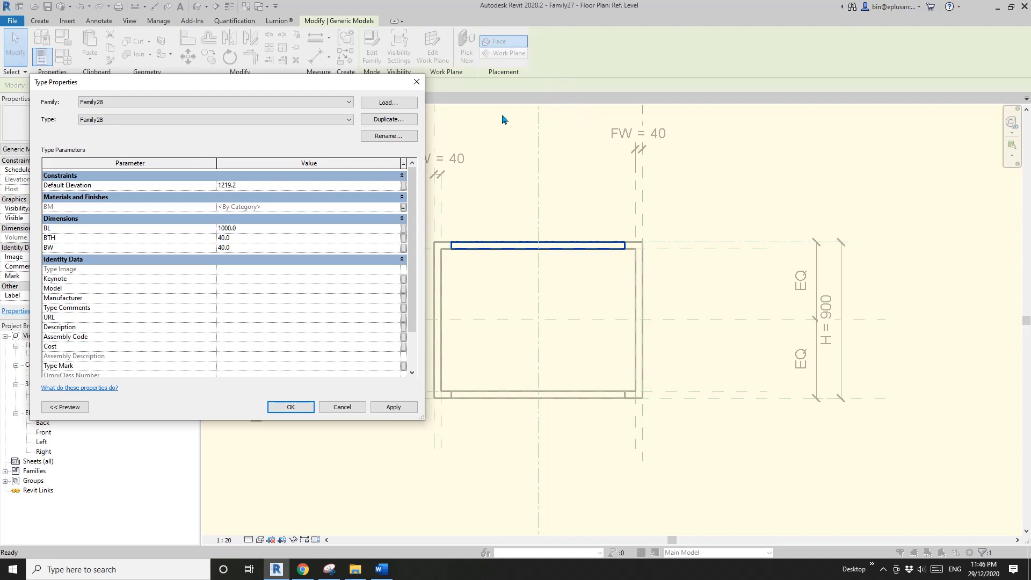
- Associate the upper bar's BL length with the existing family parameter W and apply it
click(404, 229)
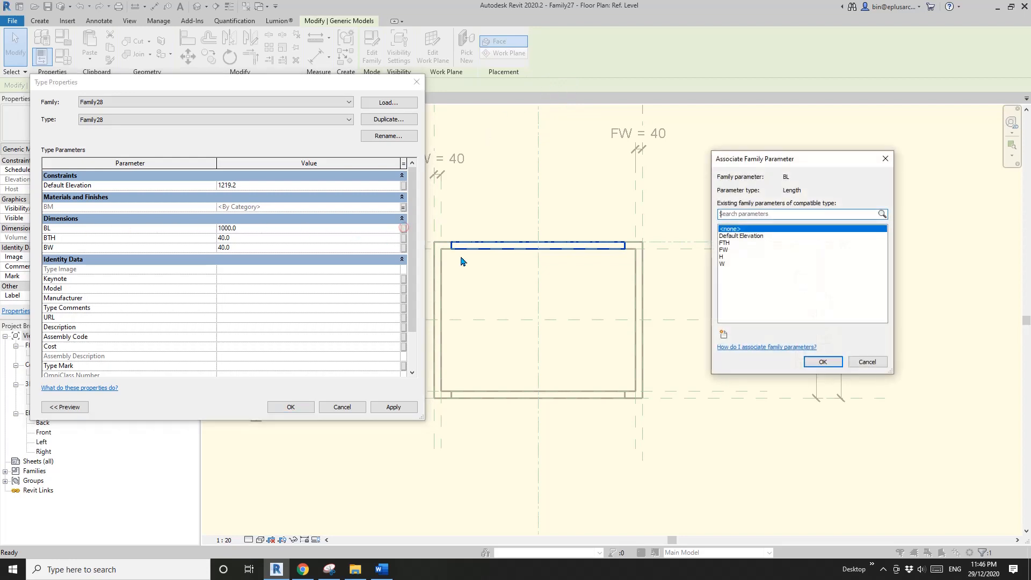
click(723, 264)
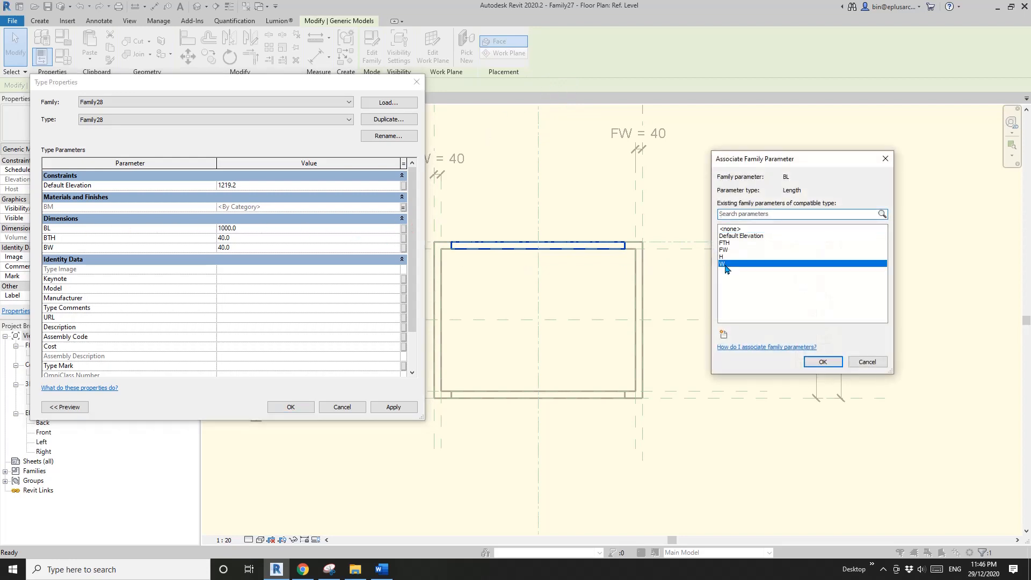
click(822, 362)
click(394, 407)
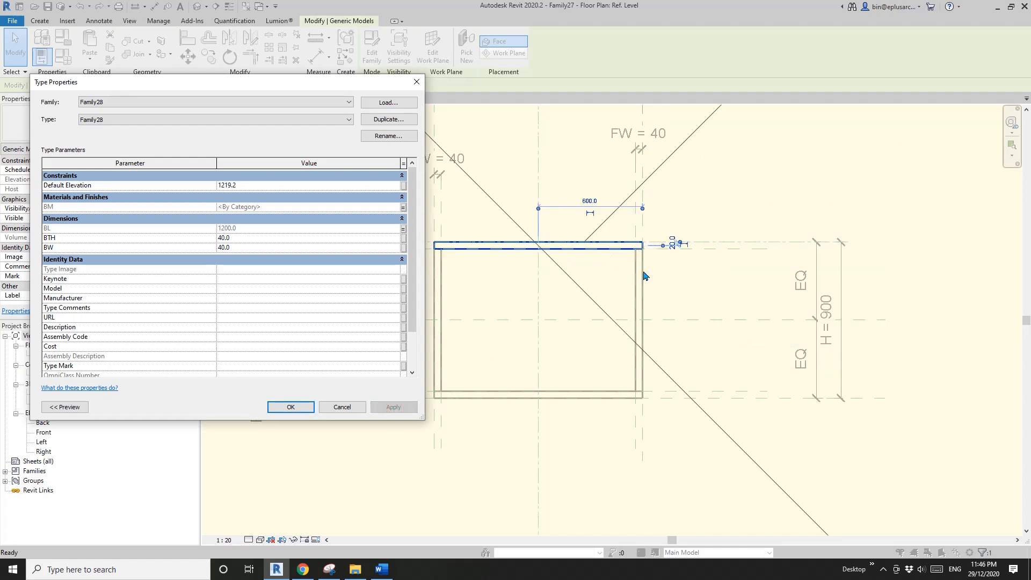
- Associate the upper bar's BTH dimension with a new family type parameter named BTH
click(403, 238)
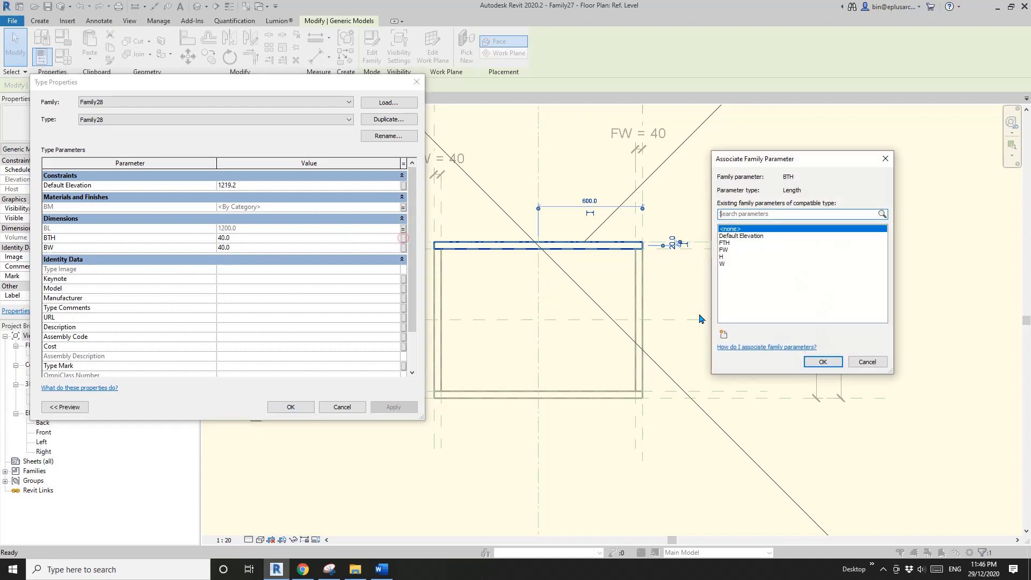
click(724, 334)
text(BTH)
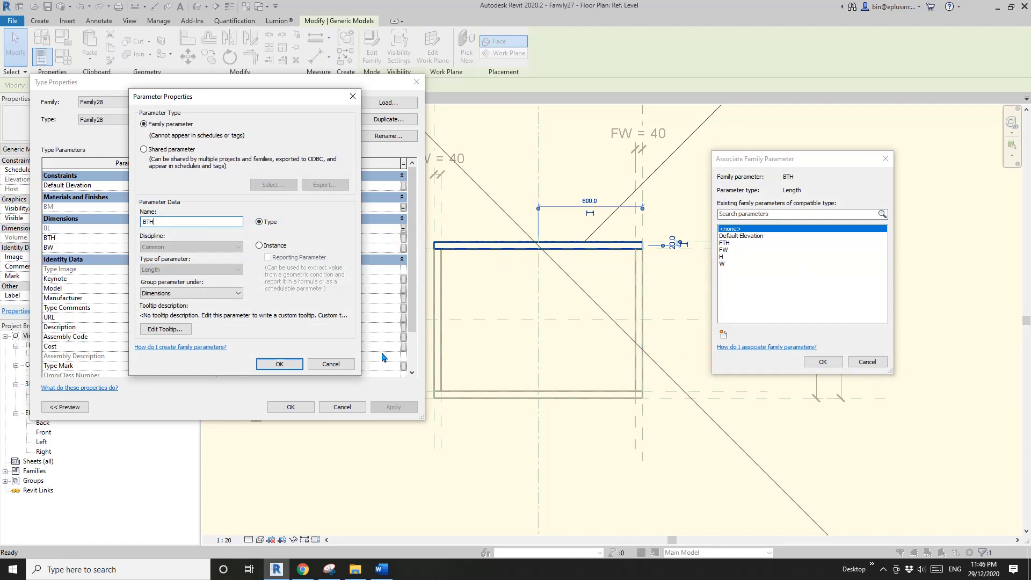
click(279, 363)
click(823, 362)
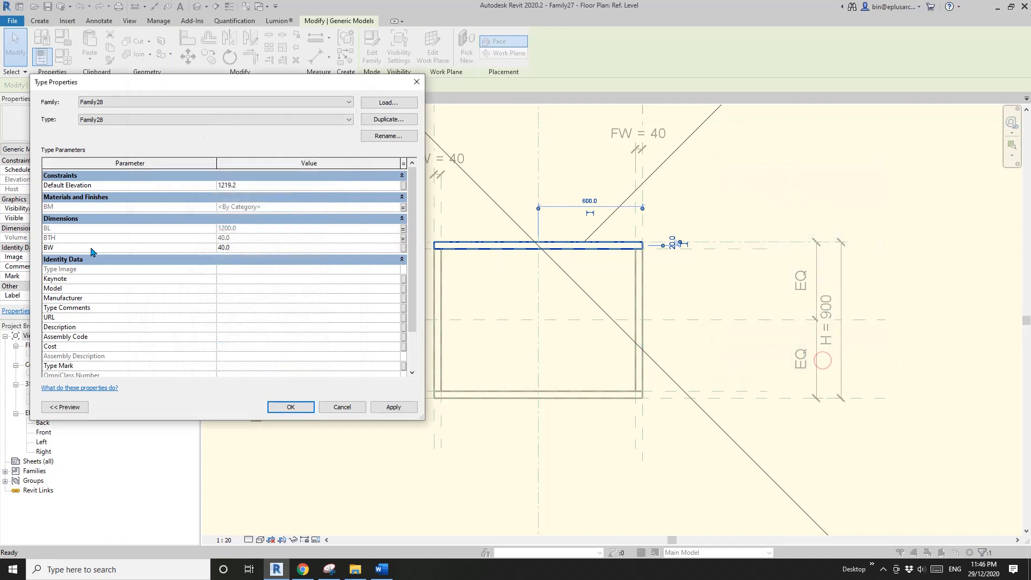
- Associate the upper bar's BW dimension with a new family type parameter named BW, and finish editing the group
click(404, 248)
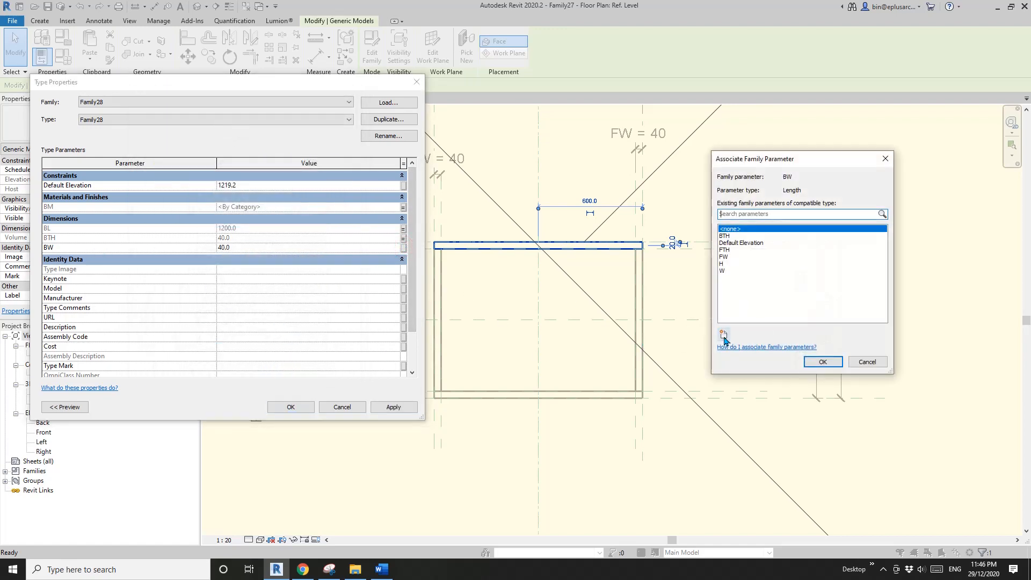
click(724, 338)
text(BW)
click(279, 364)
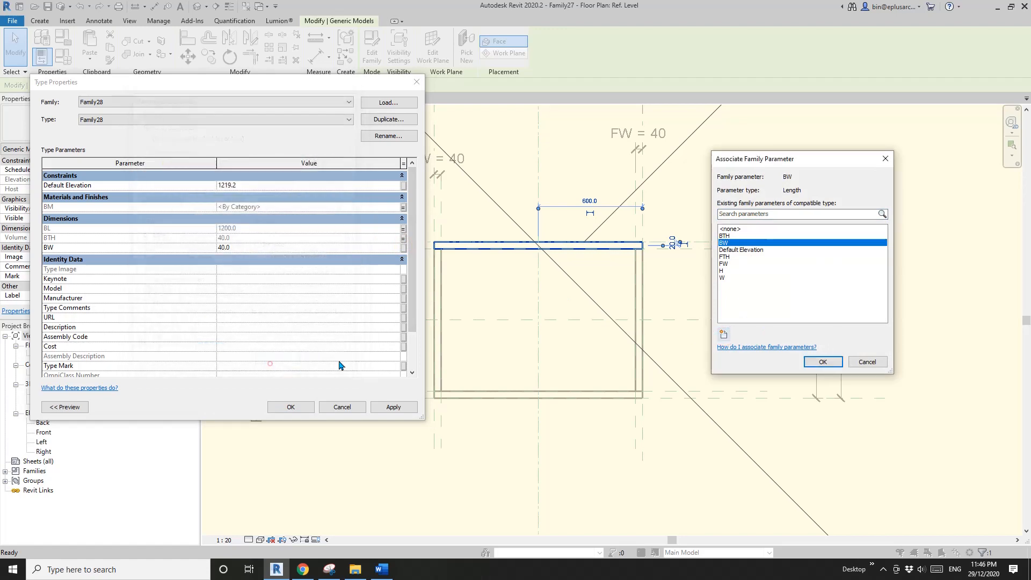
click(823, 361)
click(291, 407)
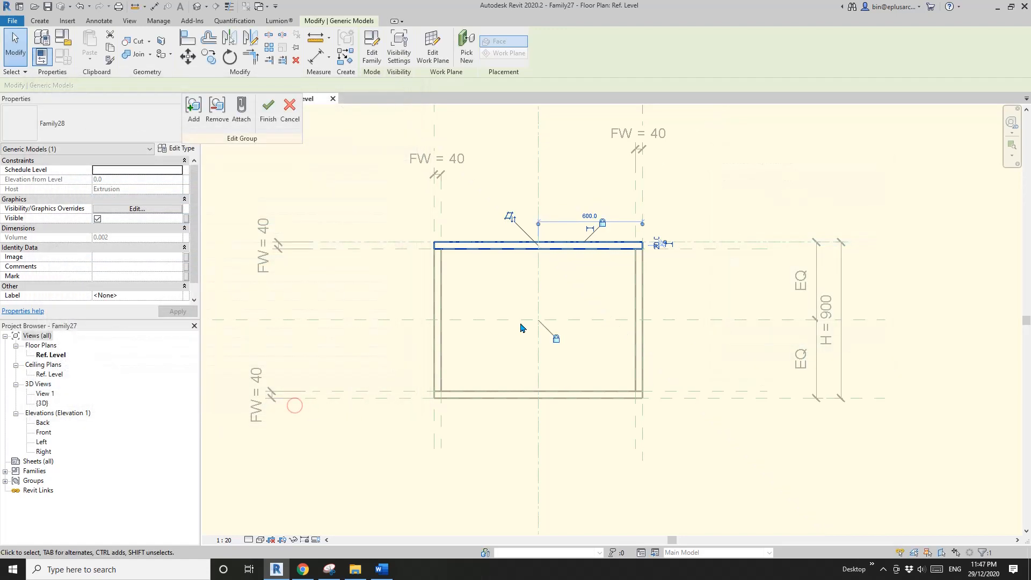
scroll(520, 327, down, 1)
middle_drag(312, 123, 305, 143)
click(271, 114)
- Review the family's parameters and their values in Family Types without changing anything
middle_drag(442, 267, 553, 263)
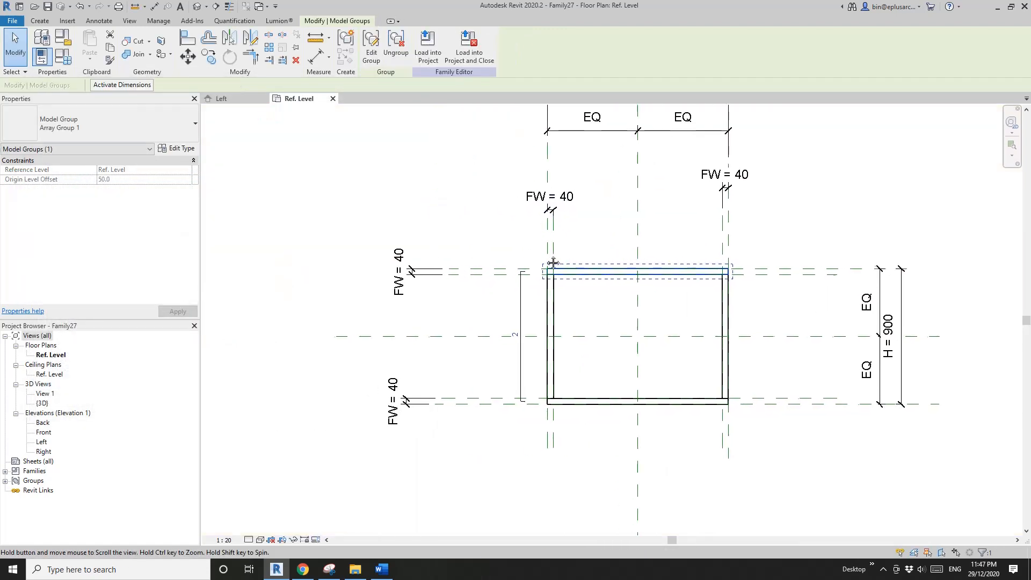
click(450, 261)
scroll(441, 263, up, 1)
middle_drag(462, 273, 483, 255)
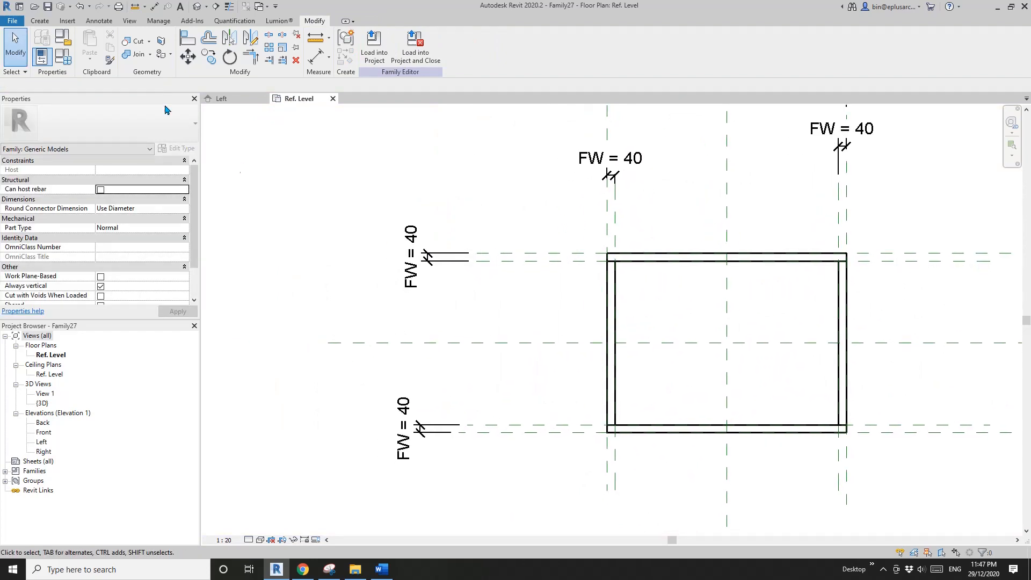
click(63, 56)
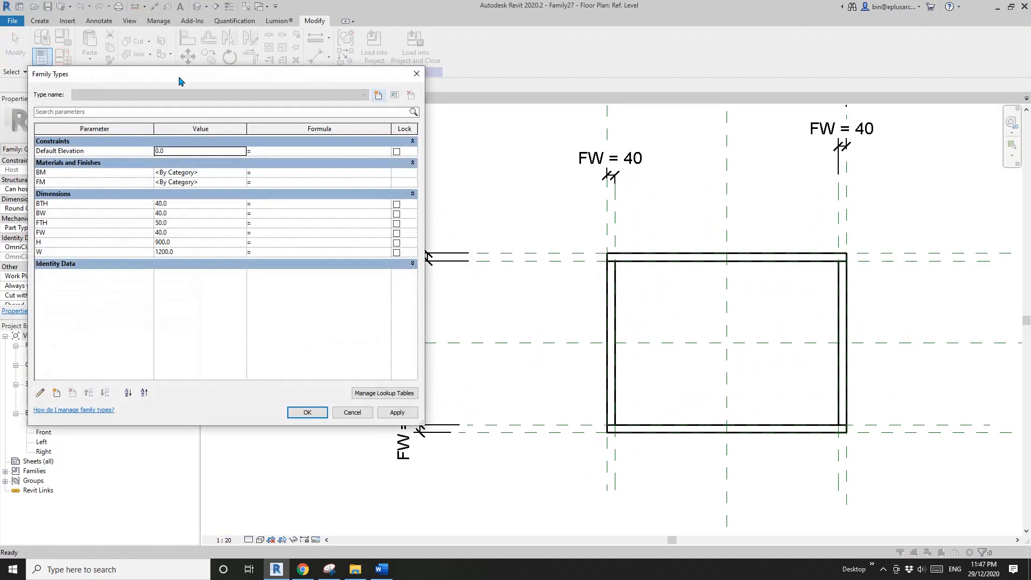
drag(179, 76, 209, 89)
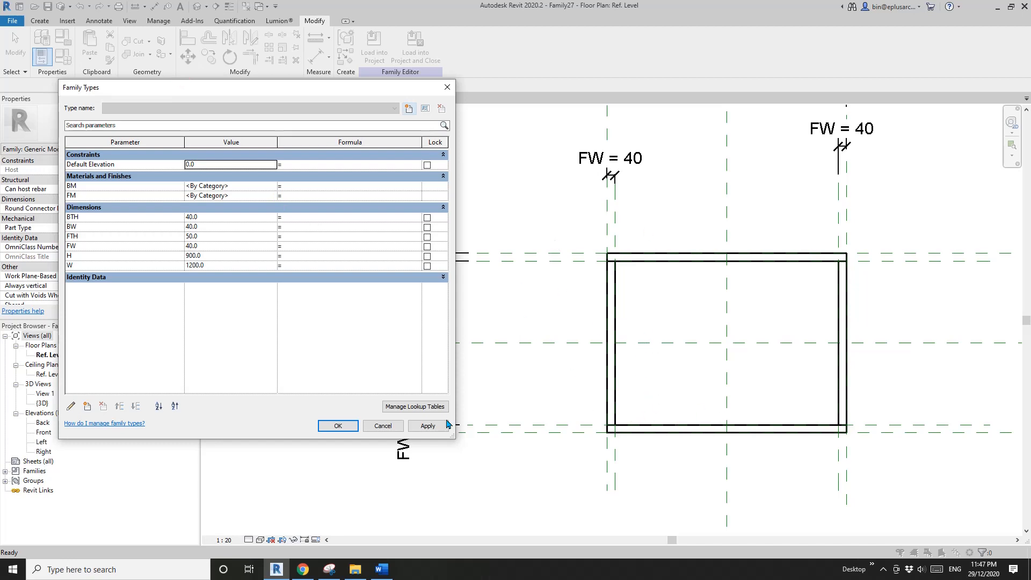
click(384, 426)
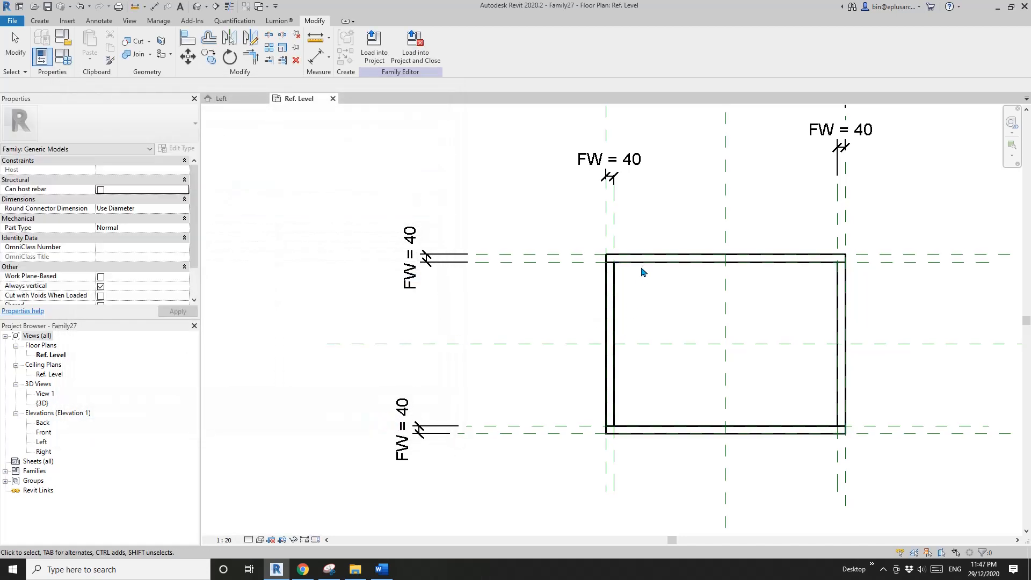
- Label the bar array's count with a new family type parameter named No
click(644, 267)
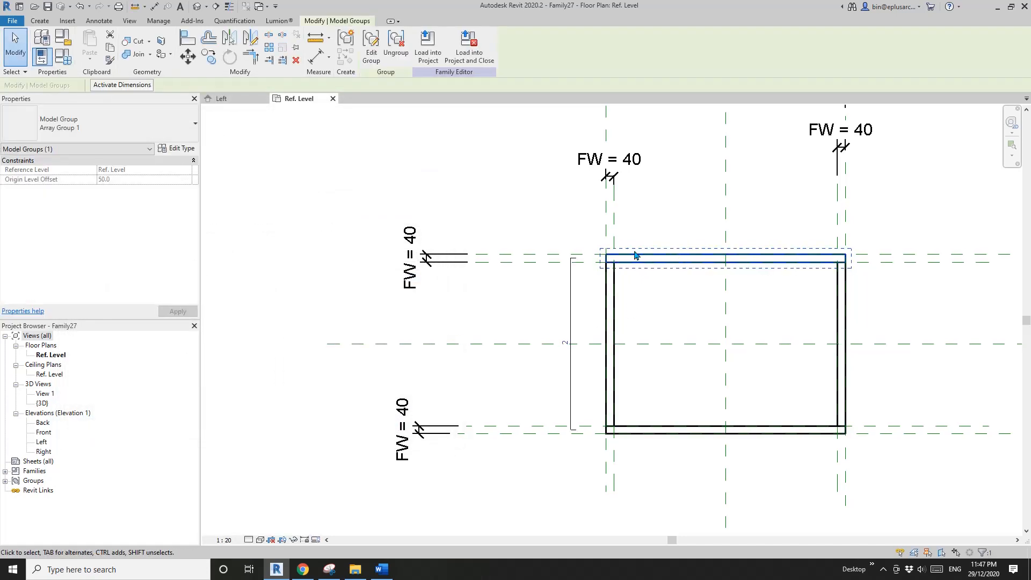
click(573, 326)
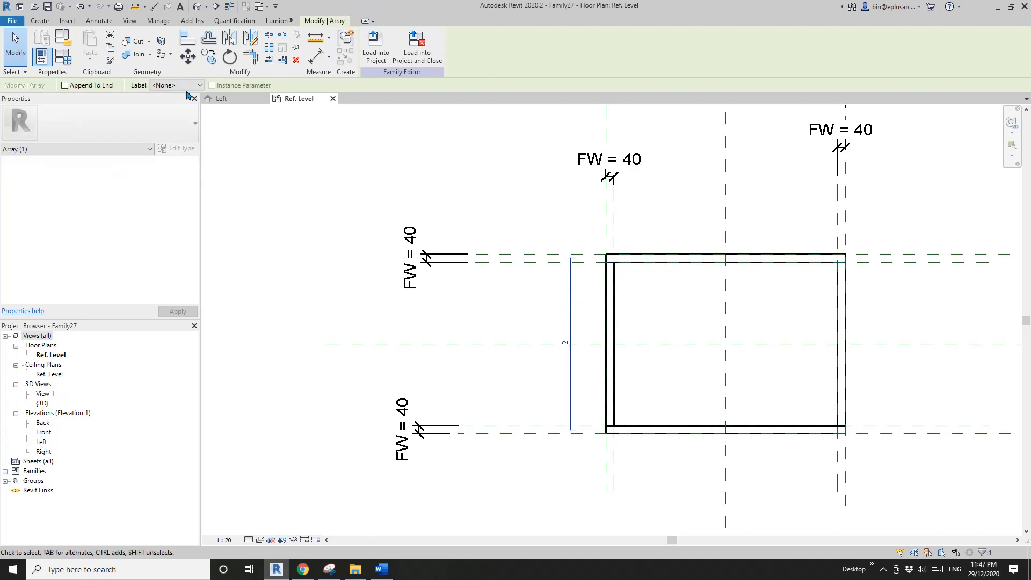
click(185, 86)
click(176, 105)
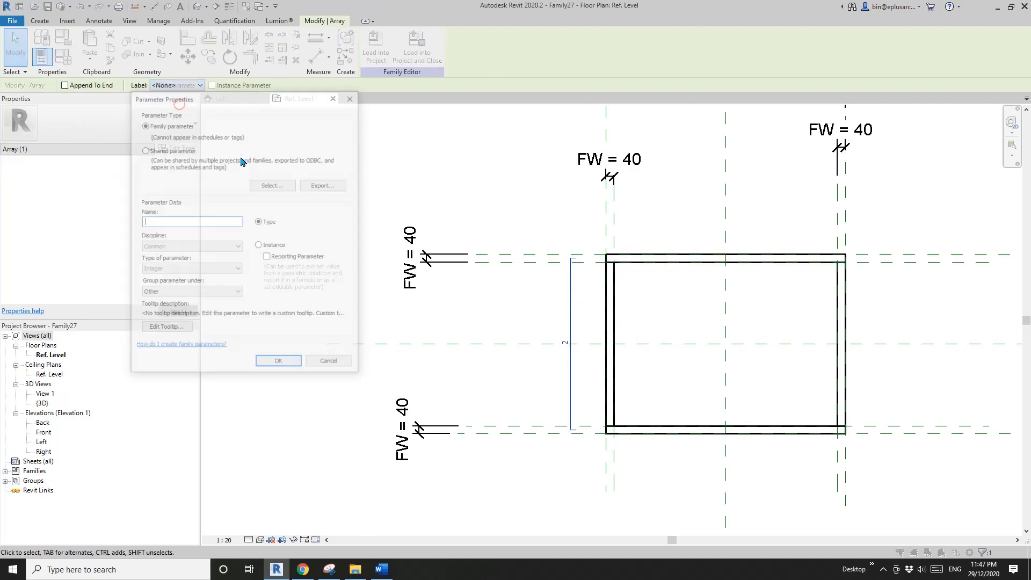
text(No.)
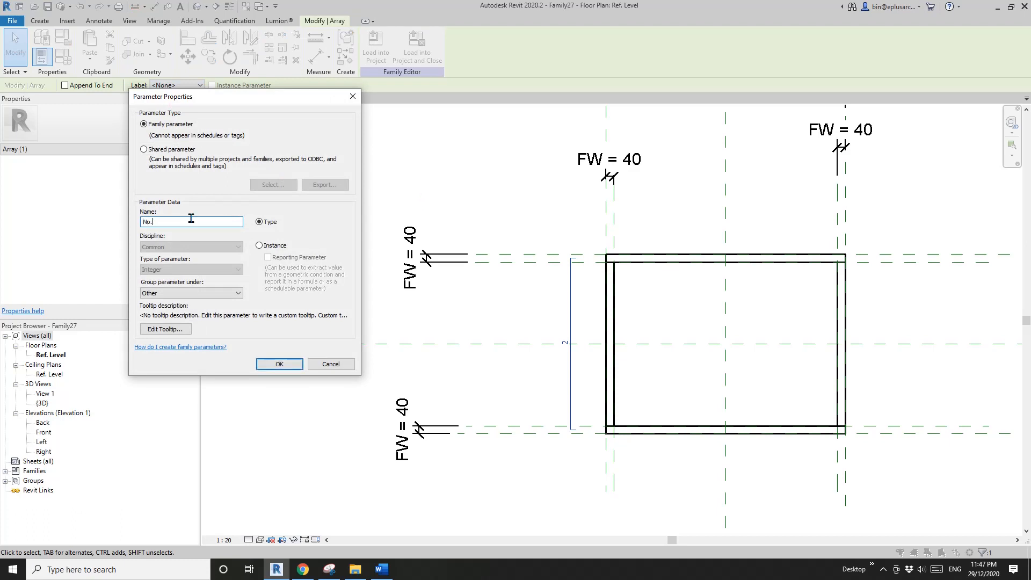
click(280, 364)
- Add a length type parameter named Spacing under Dimensions and set its value to 40
middle_drag(428, 247, 492, 236)
click(63, 56)
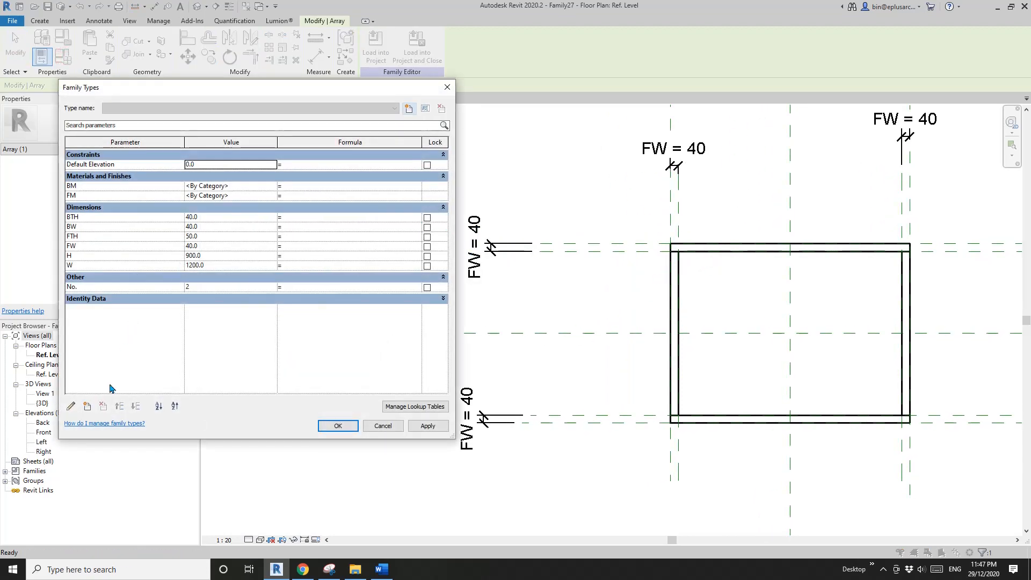
click(87, 406)
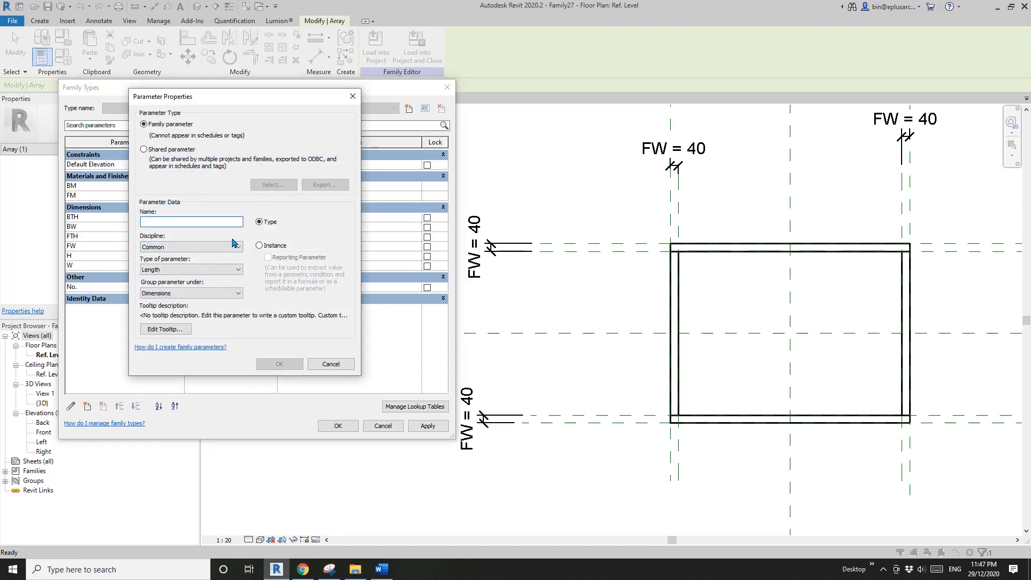
text(Spacing)
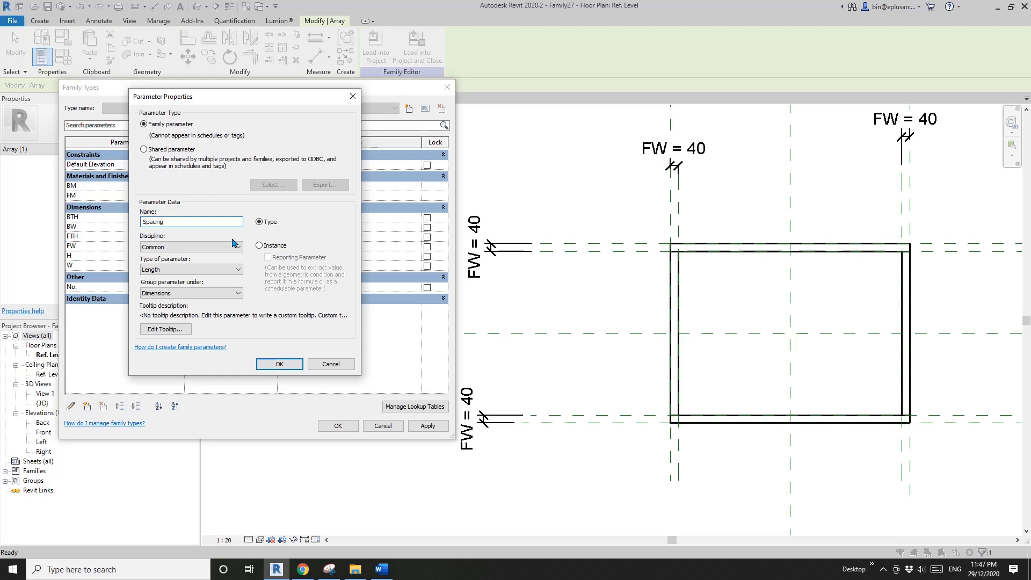
click(280, 363)
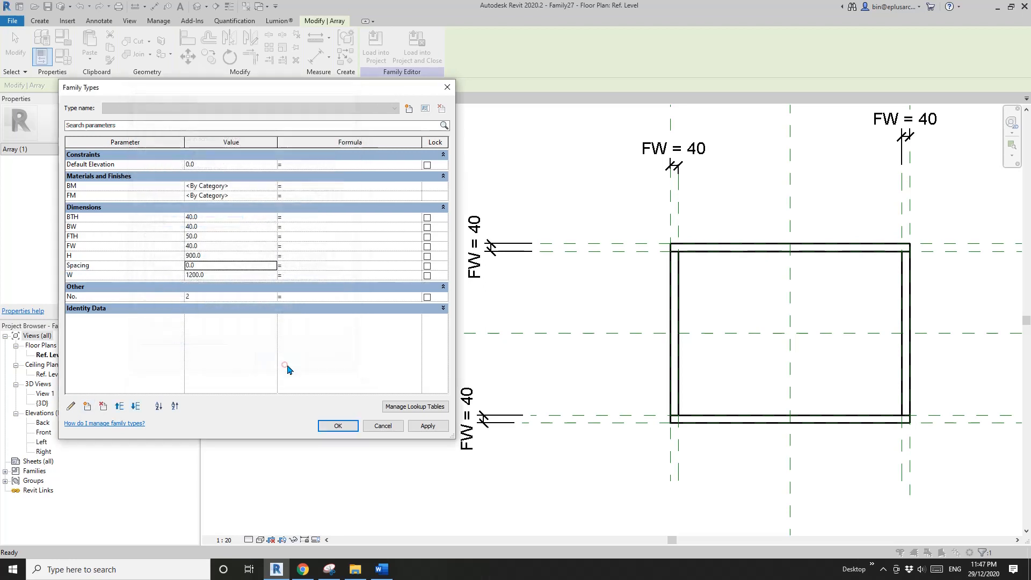
click(224, 268)
text(40)
click(256, 276)
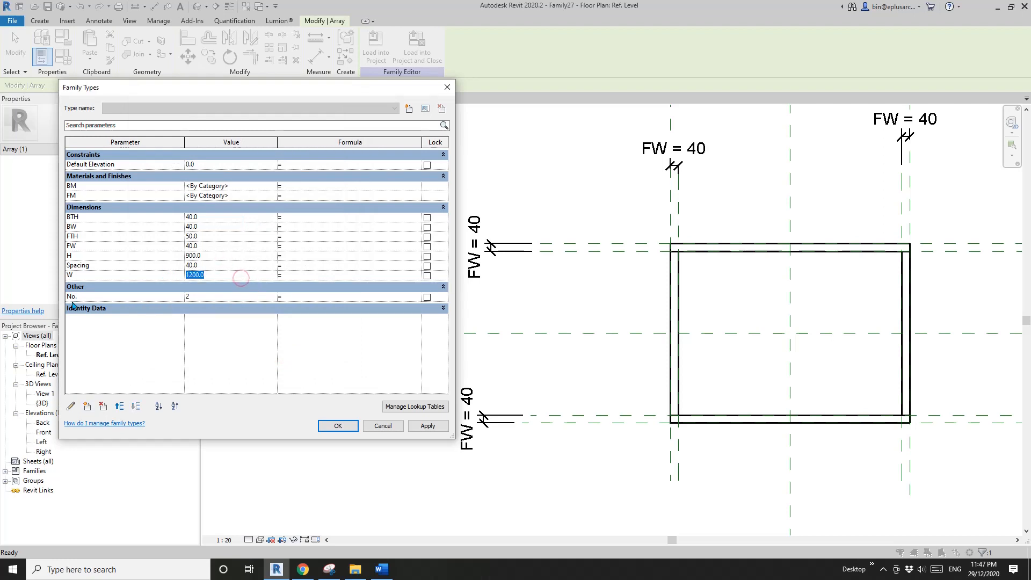
click(295, 297)
click(338, 426)
- Give the No. parameter the formula roundup((H + Spacing) / (Spacing + BW)) and apply it to the family
middle_drag(830, 310, 685, 316)
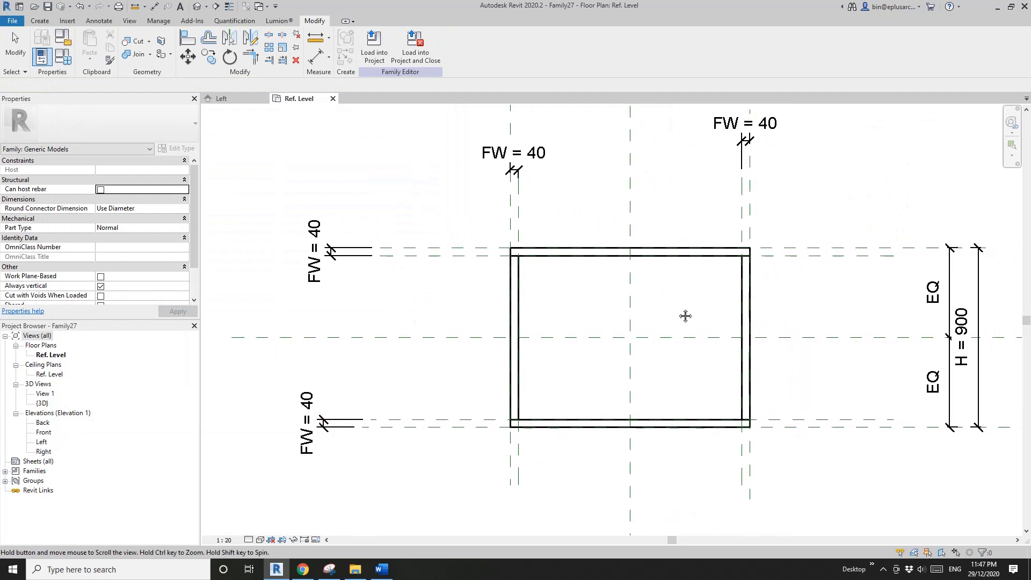
click(63, 55)
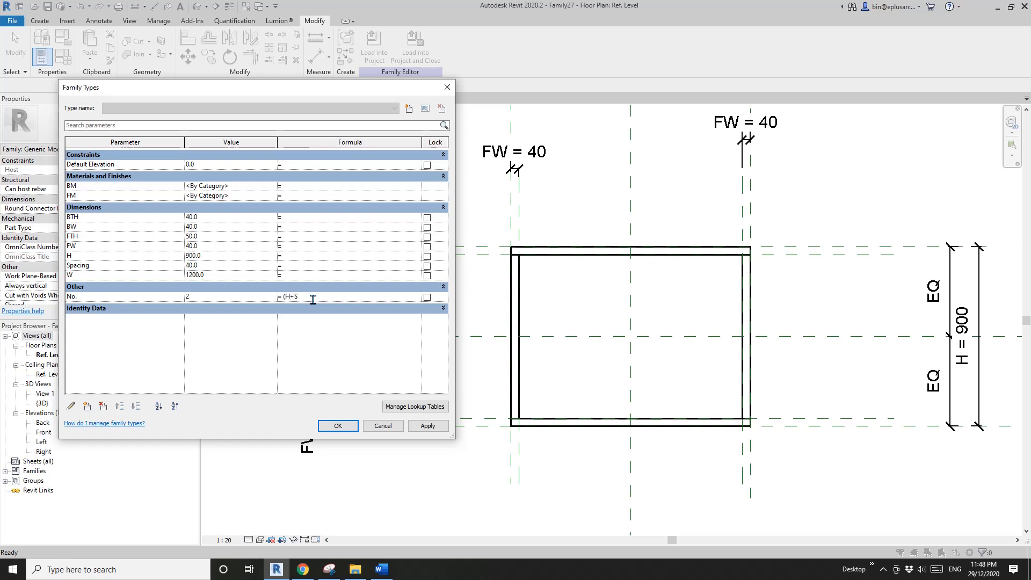
text(ing)
text(rOUNDDO)
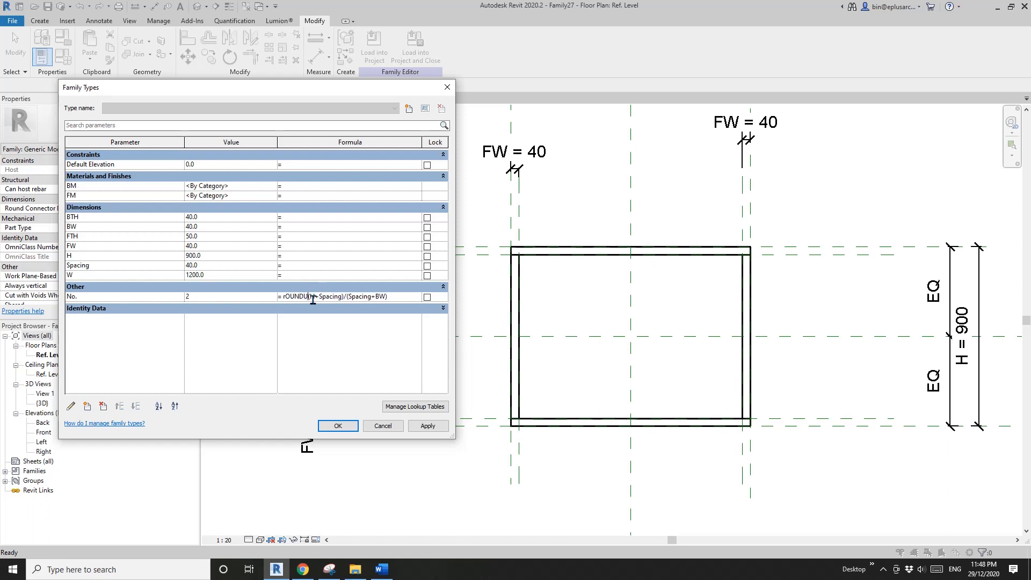
key(BackSpace)
key(BackSpace)
key(BackSpace)
key(BackSpace)
key(BackSpace)
key(BackSpace)
key(BackSpace)
text(Roundup)
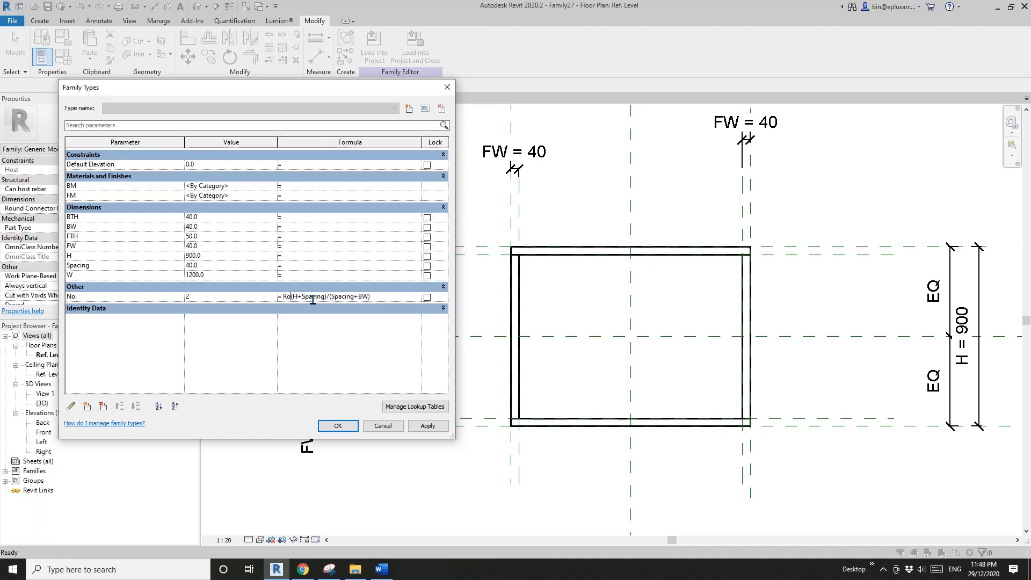
text(()
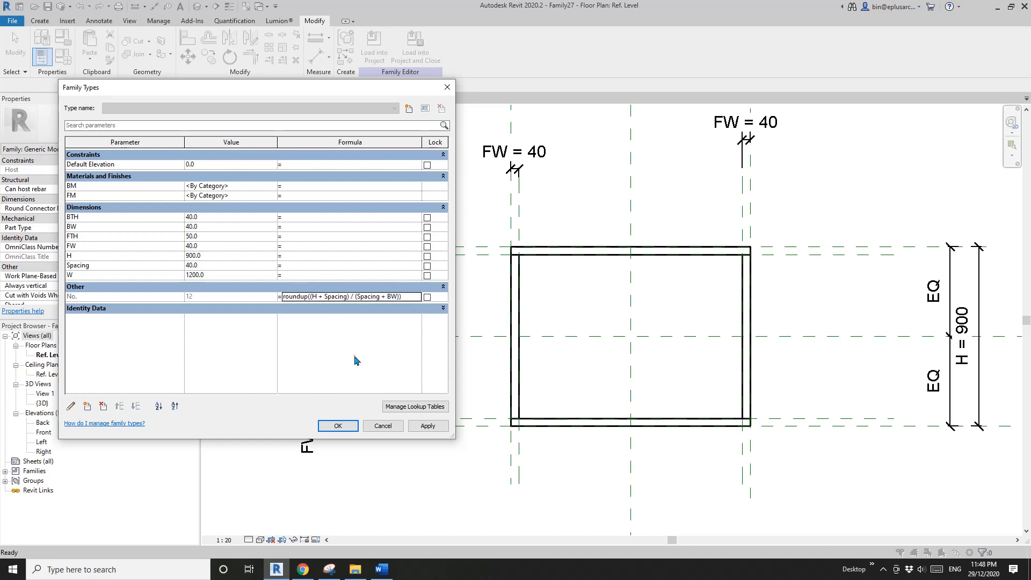
click(436, 426)
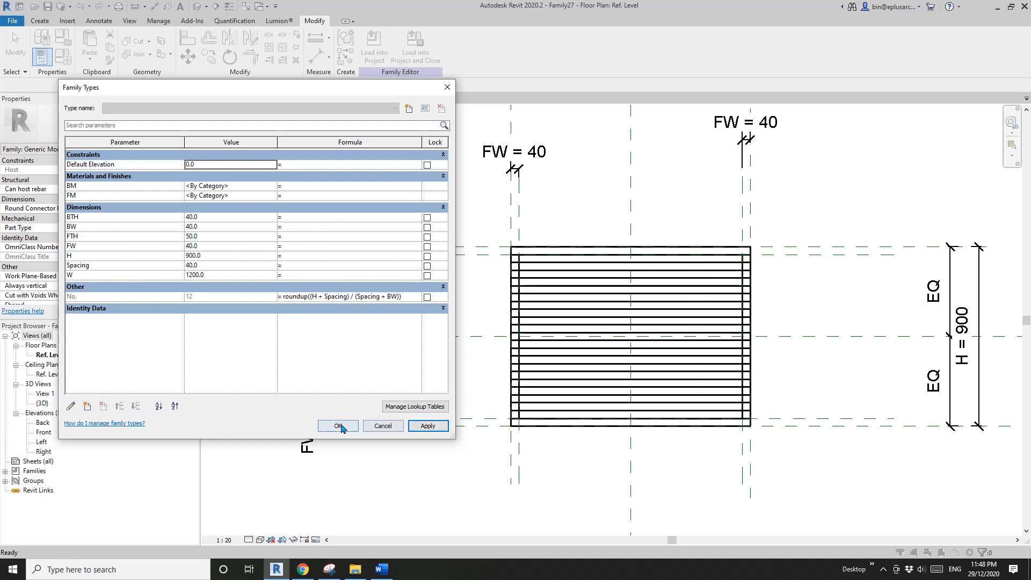
click(338, 426)
- Show the plan shaded and place an aligned dimension across the gap between the second and third bars from the top
middle_drag(478, 331, 422, 333)
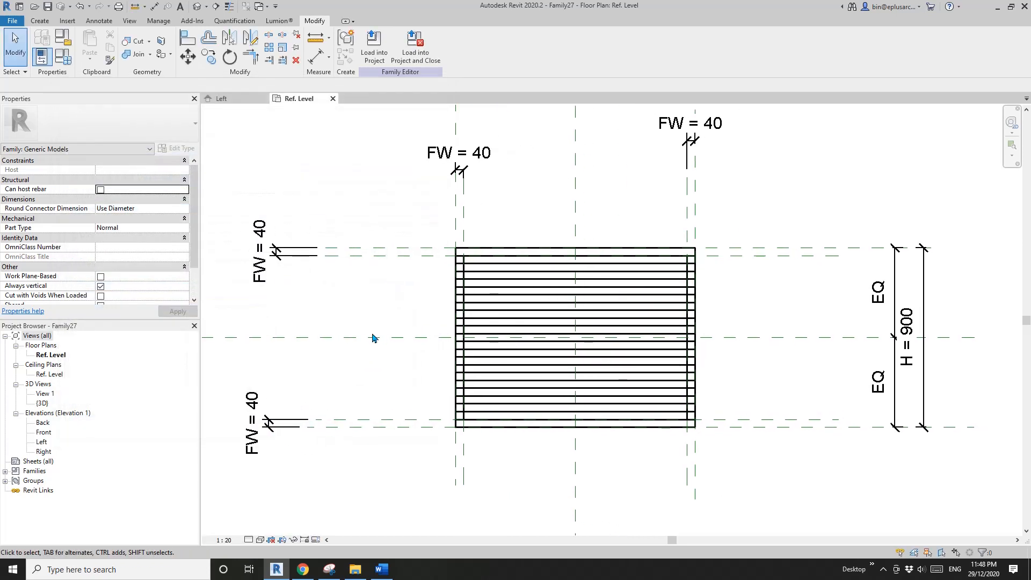
scroll(473, 290, up, 2)
scroll(478, 280, up, 2)
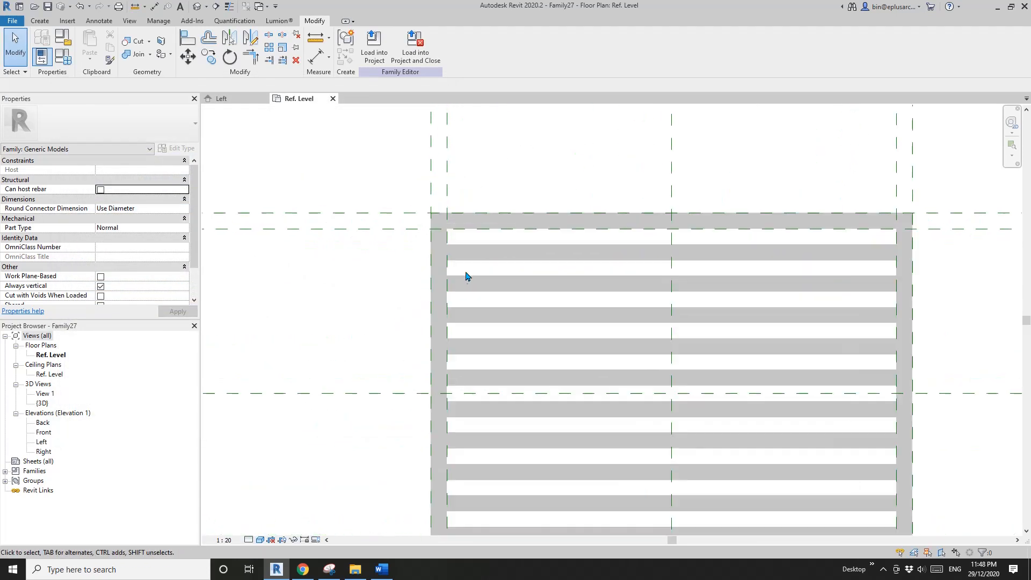
key(d)
key(i)
scroll(467, 272, up, 2)
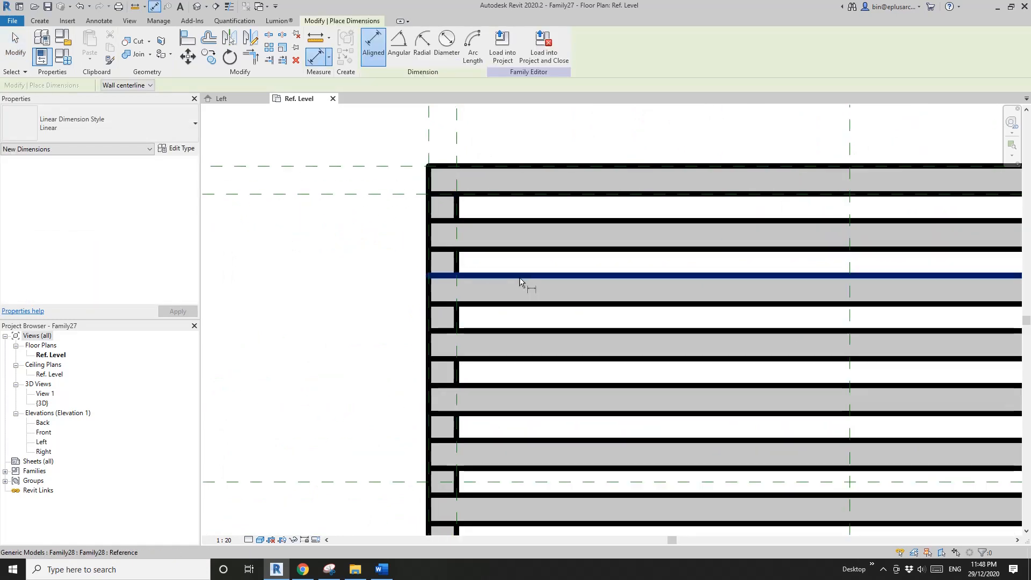
click(525, 276)
click(527, 249)
click(356, 283)
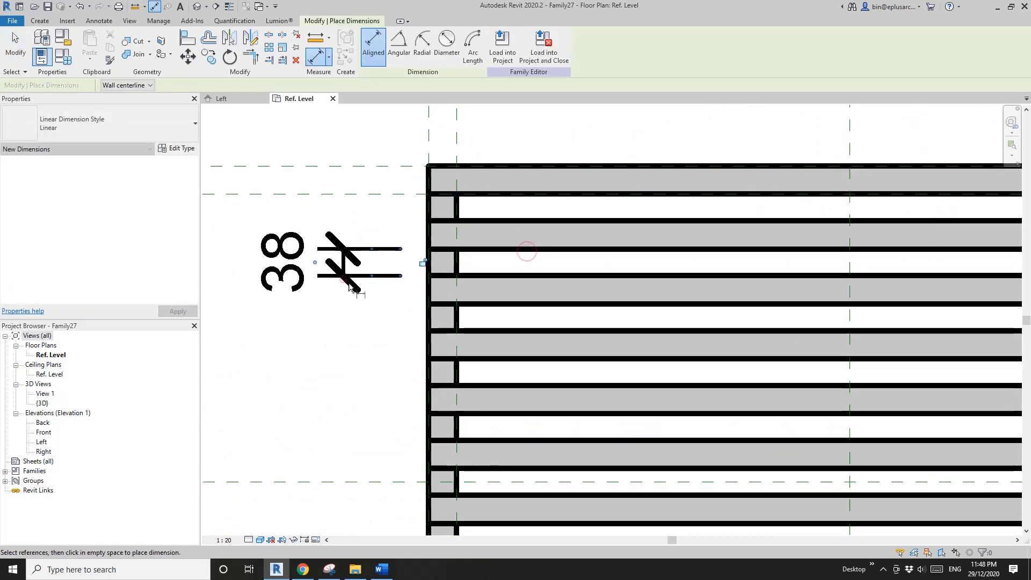
scroll(397, 292, down, 5)
scroll(441, 302, up, 2)
key(Escape)
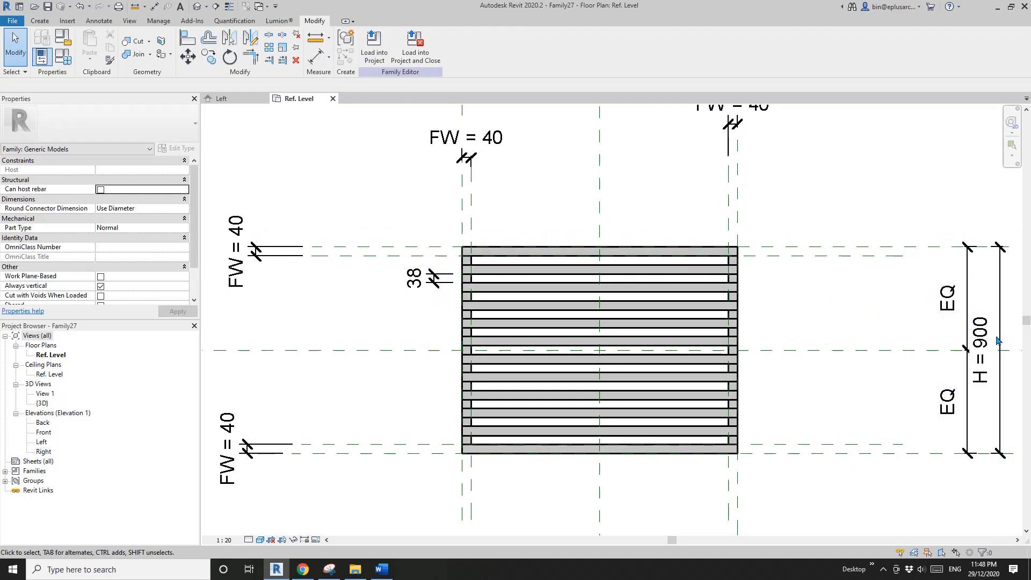
- Try to nudge the top reference plane upward to flex the shade's height, and undo the move
click(405, 247)
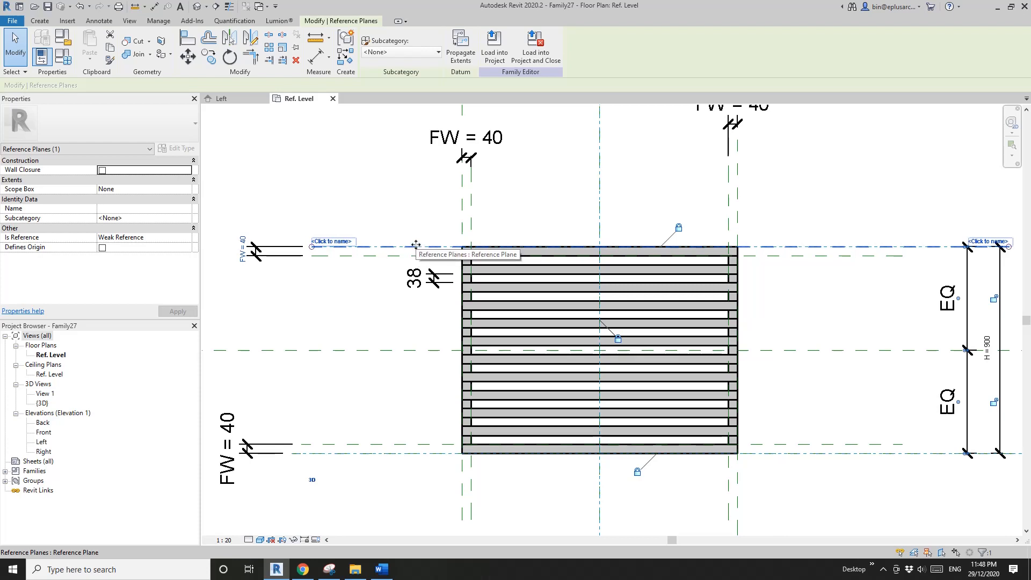
key(Up)
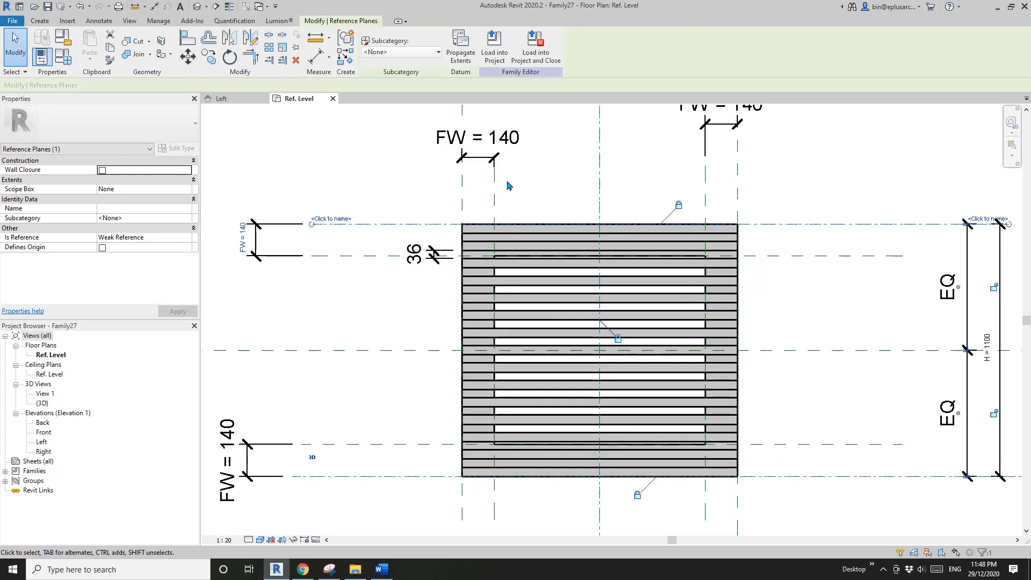
key(ctrl+z)
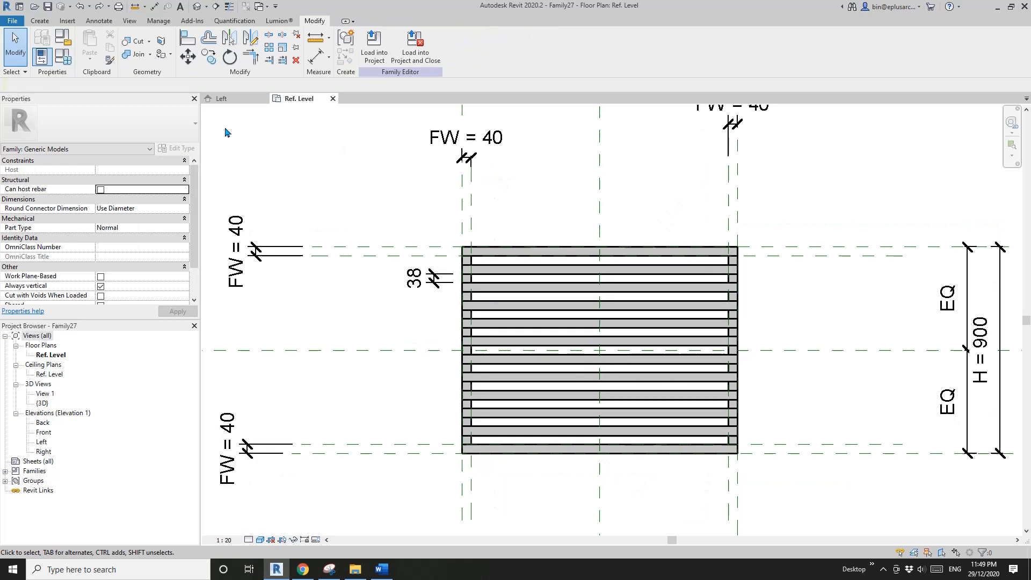
- Lock the FW parameter in the family types and apply the change
click(63, 56)
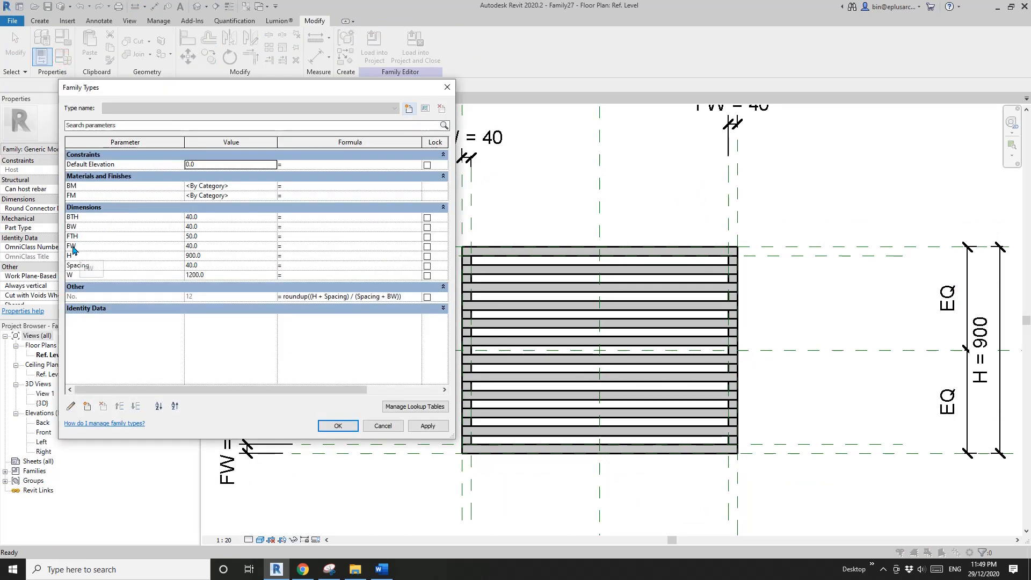
click(427, 247)
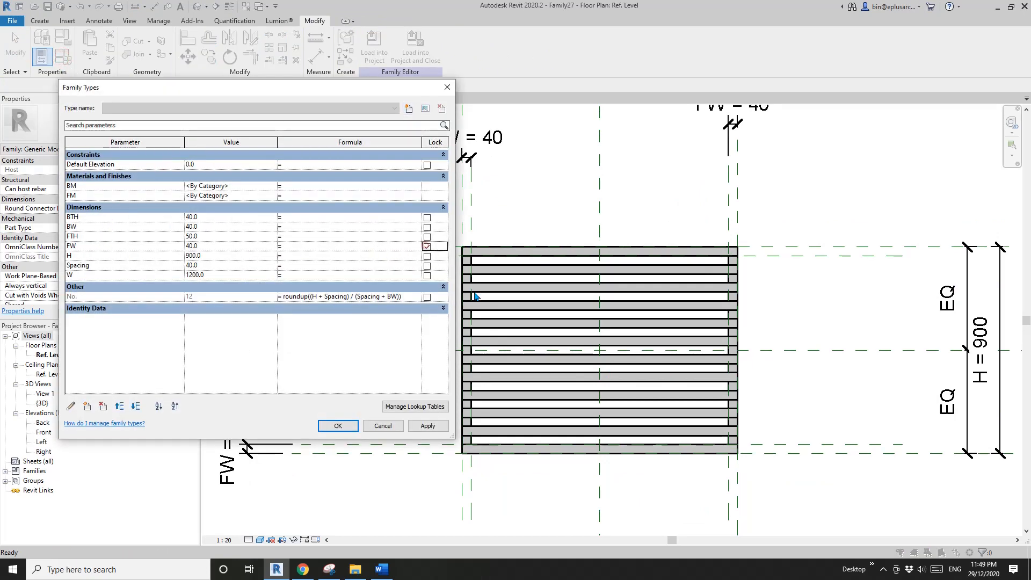
click(338, 425)
- Nudge the top reference plane up to an overall height H of 915, checking the bar gap and the family parameter values
click(433, 249)
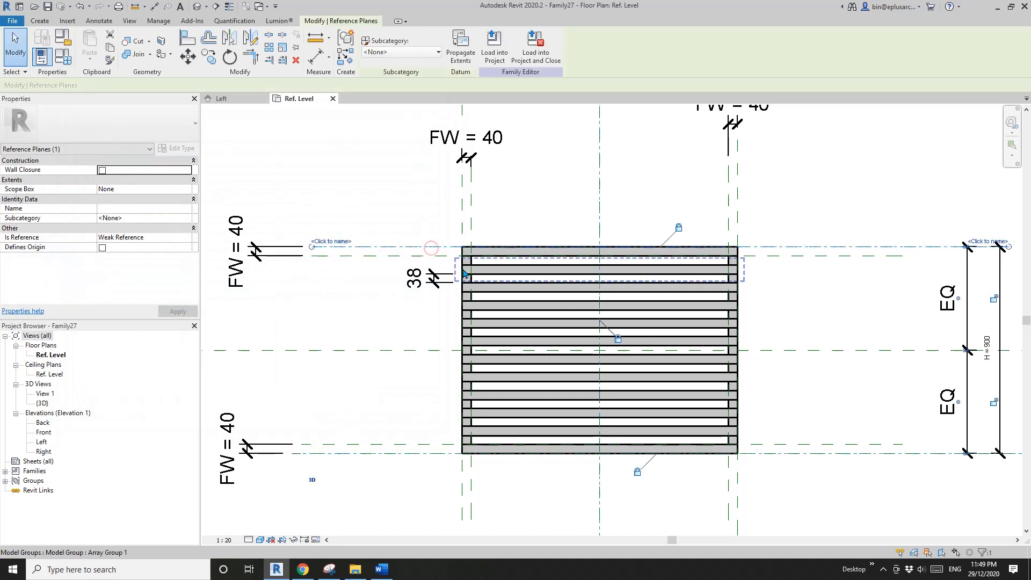
key(Up)
scroll(466, 253, up, 4)
scroll(419, 269, up, 2)
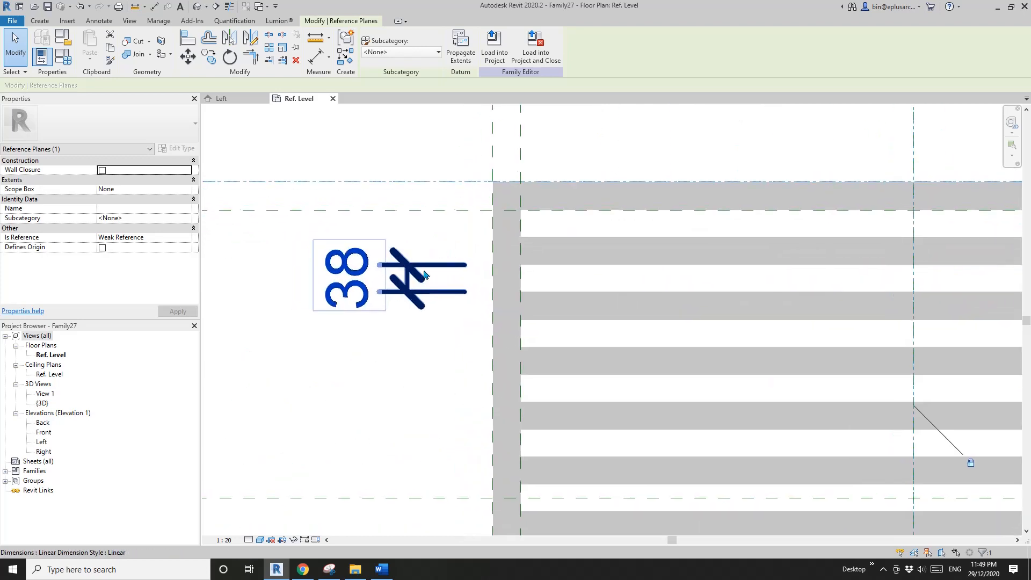
scroll(352, 274, down, 3)
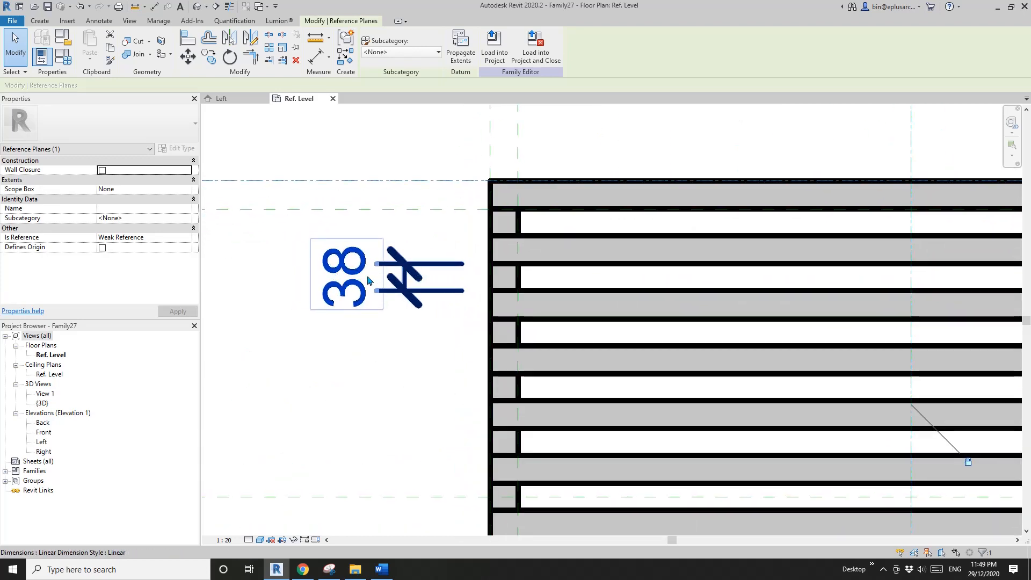
scroll(396, 229, up, 2)
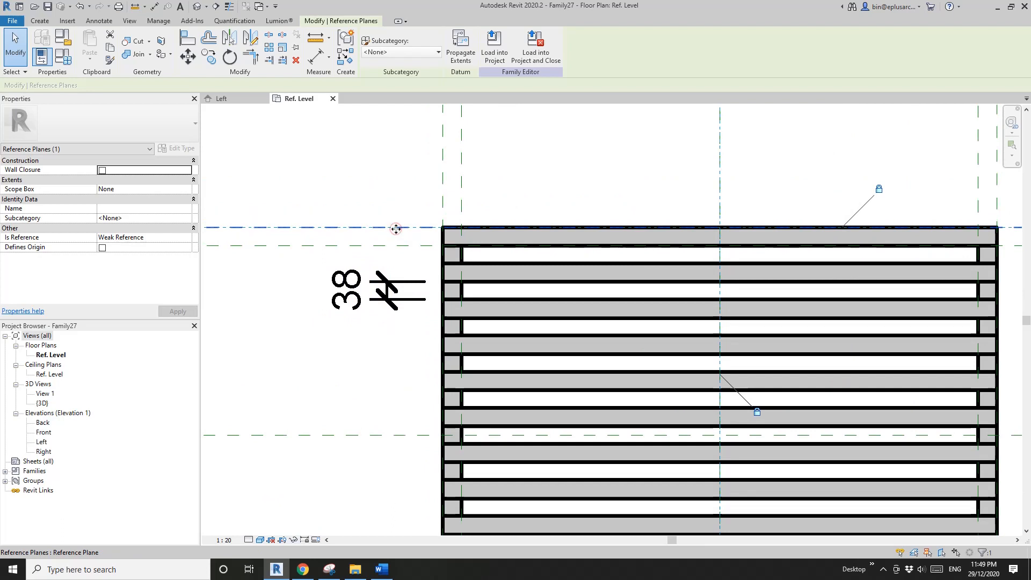
scroll(385, 289, up, 2)
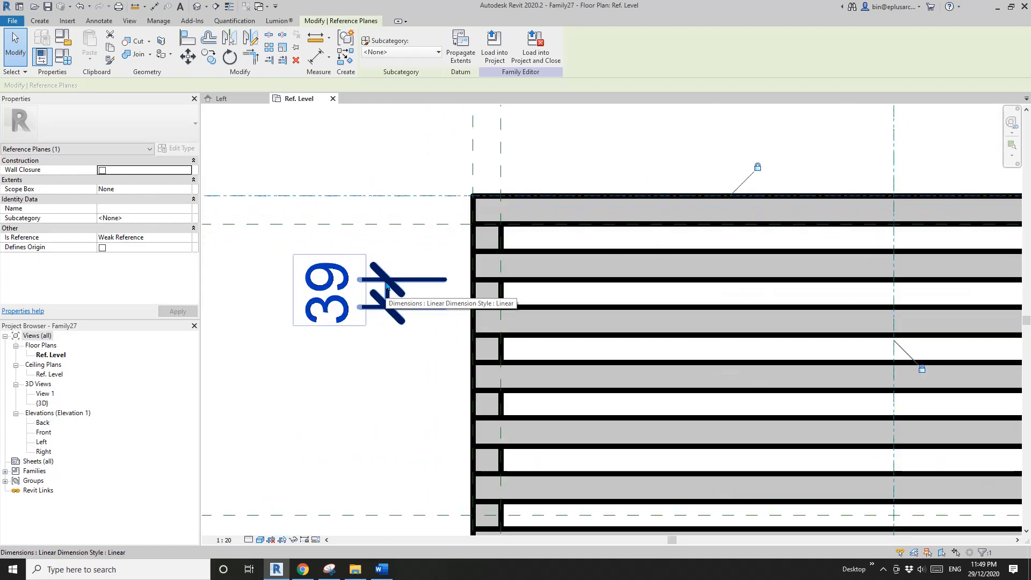
key(Up)
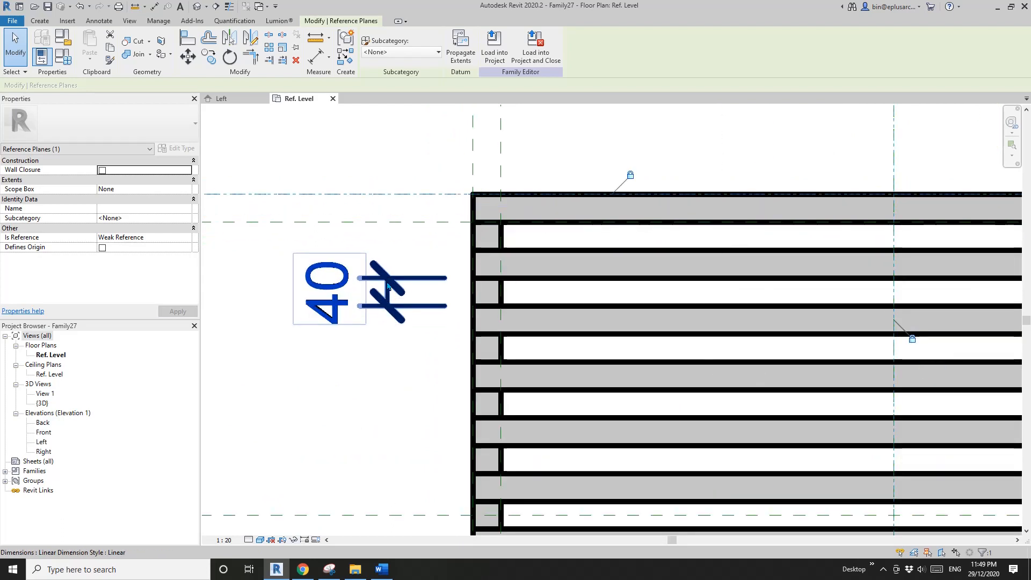
click(63, 57)
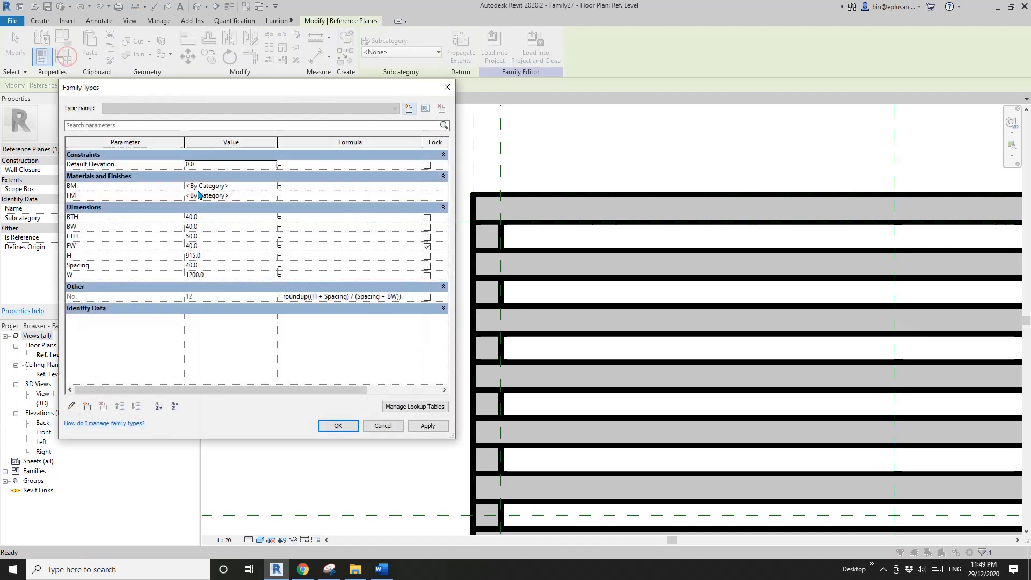
click(388, 425)
key(Escape)
- Nudge the top reference plane past the bar-count change to test the spacing, and bring the overall height H to 905
click(418, 194)
scroll(429, 213, up, 2)
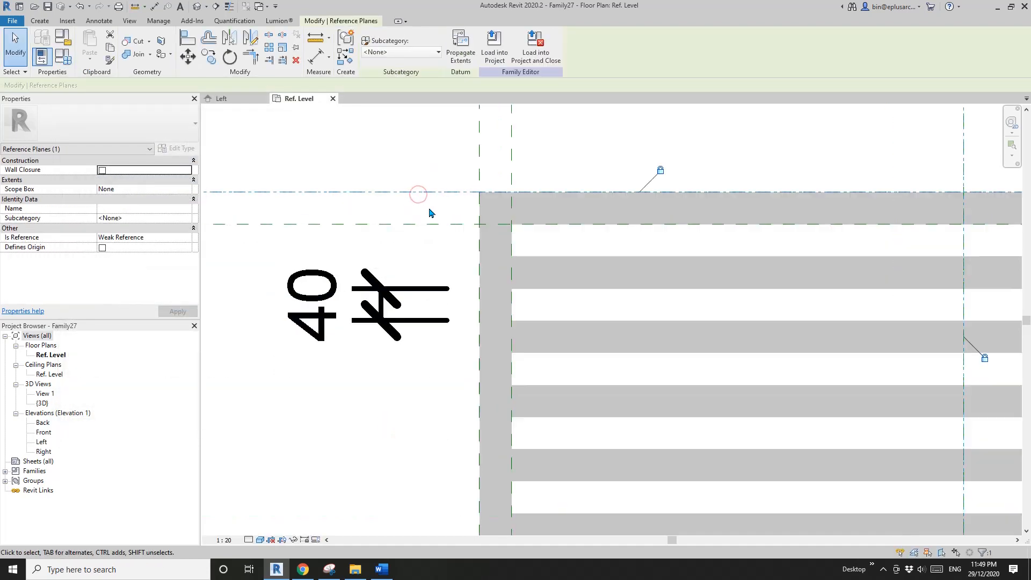
key(Up)
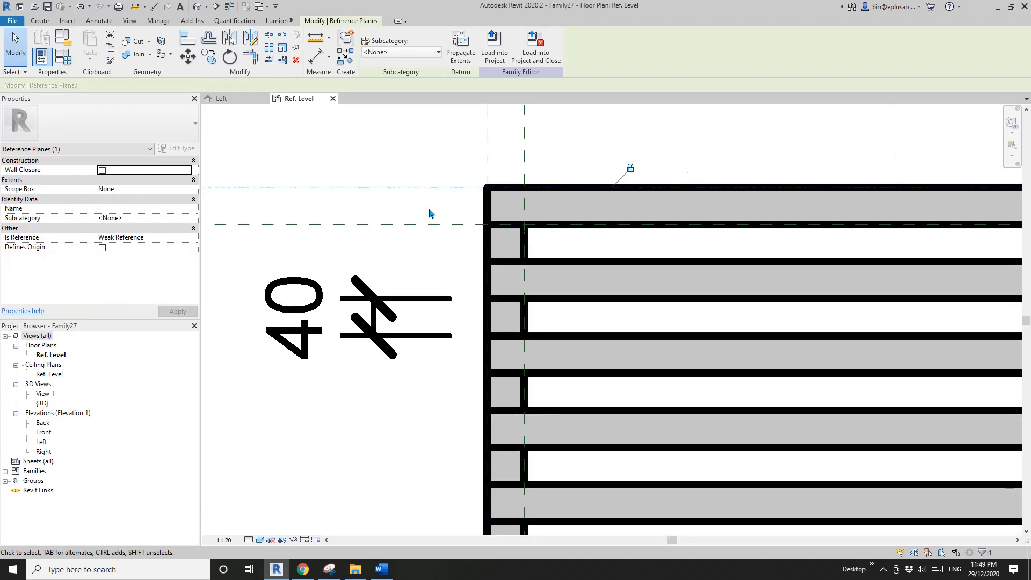
key(Up)
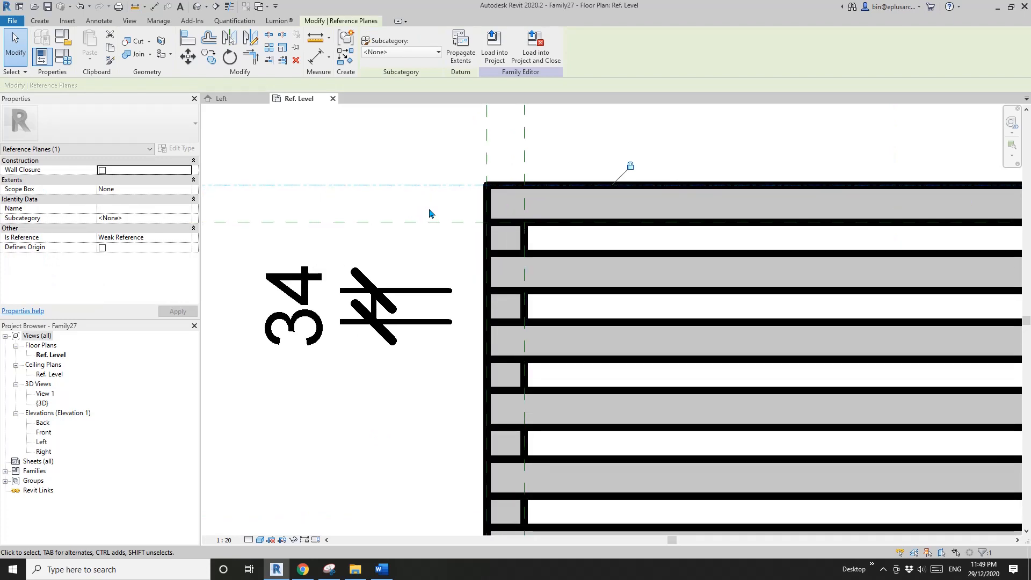
scroll(429, 213, down, 3)
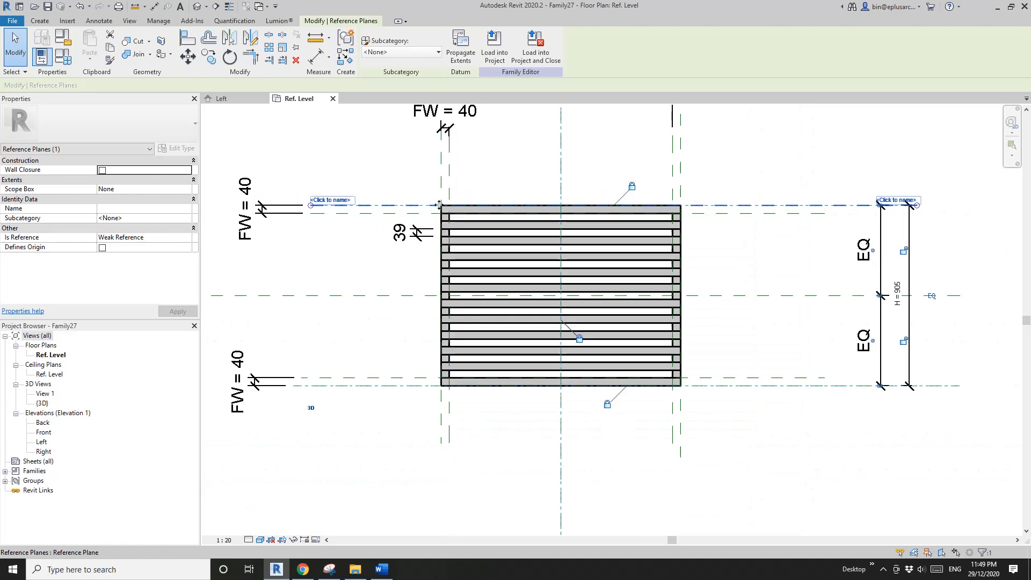
- Review the H, Spacing and BW parameters and the No. formula in the family types against the bars in plan
click(63, 56)
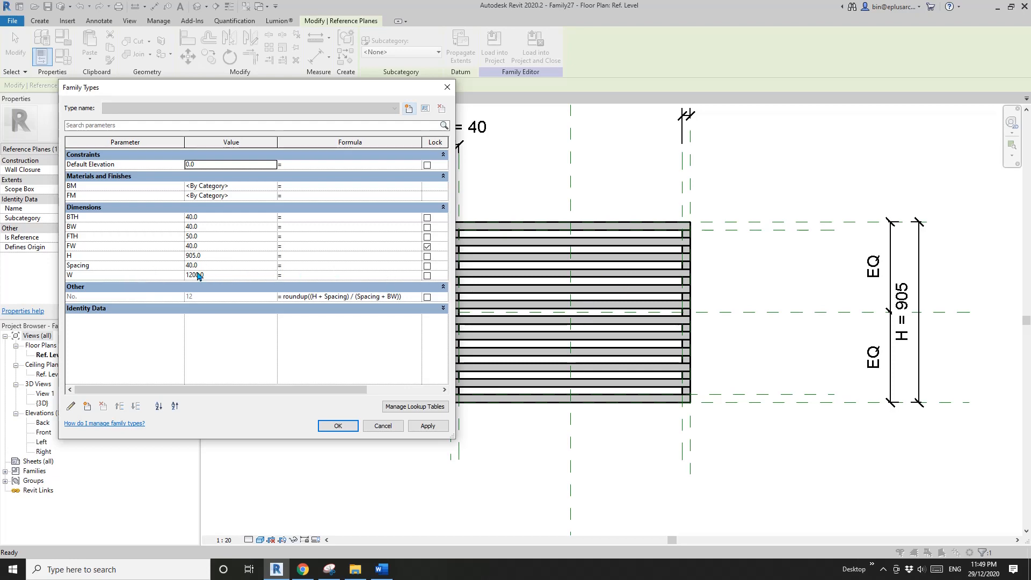
click(337, 426)
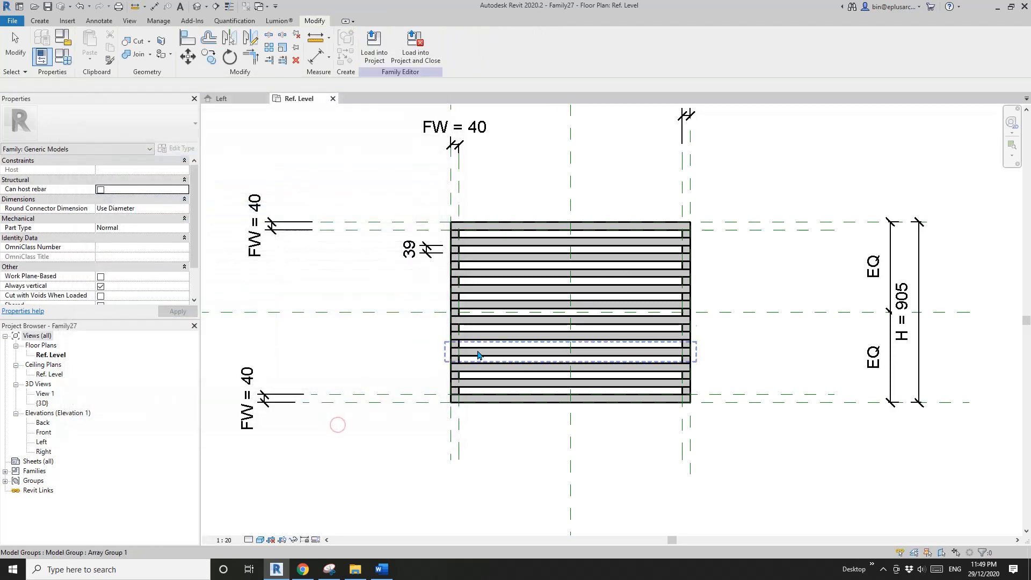
key(f)
key(t)
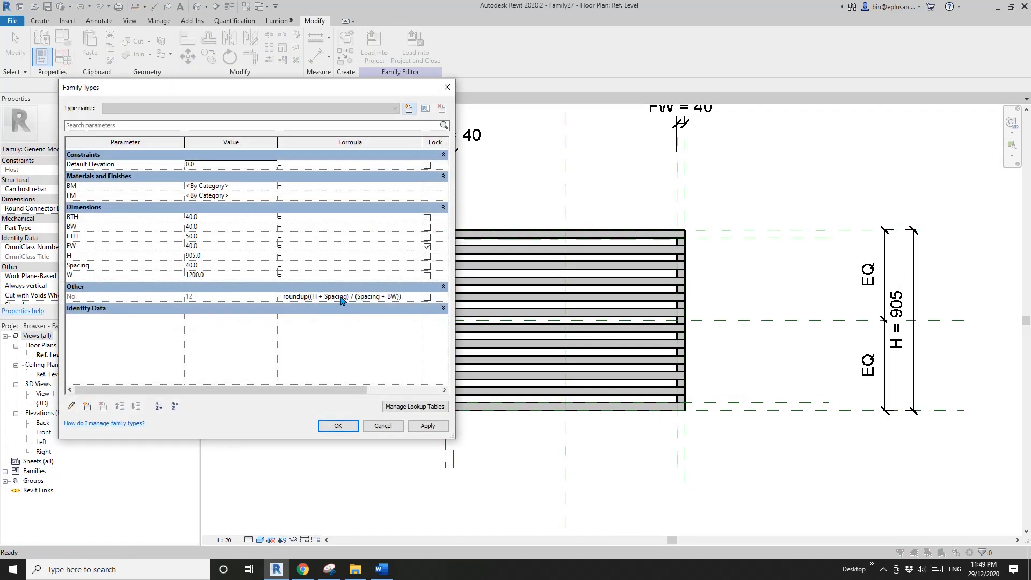
click(338, 426)
middle_drag(627, 332, 655, 352)
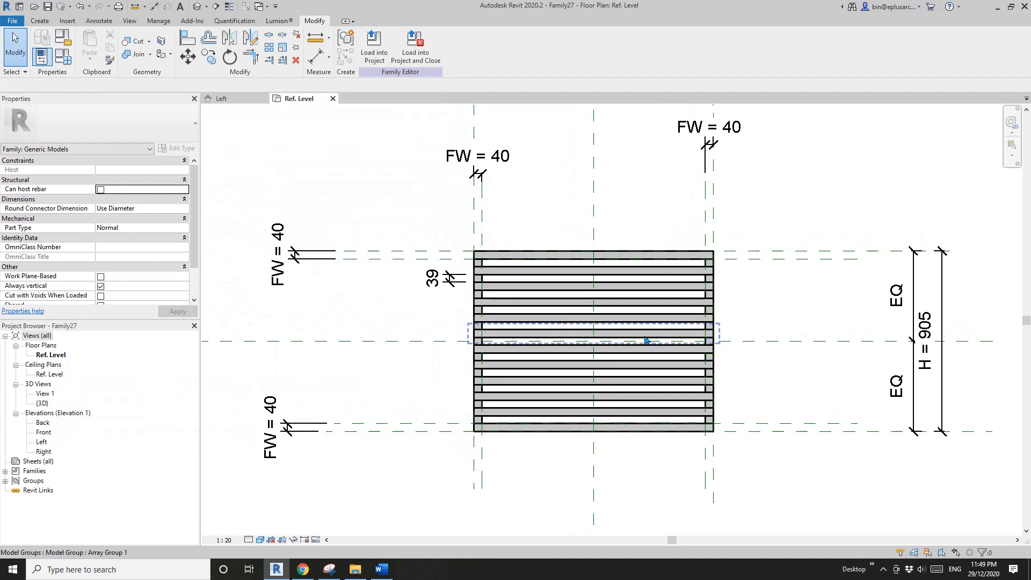
scroll(615, 322, up, 1)
middle_drag(607, 320, 611, 318)
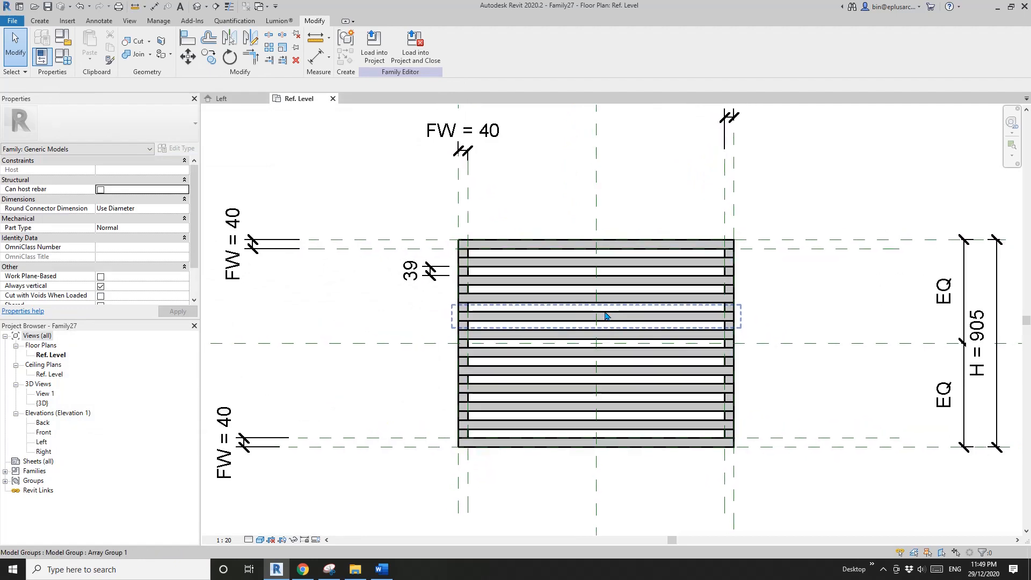
- Inspect the shade in 3D and in the reference level plan, and select the frame extrusion to examine its properties
click(198, 7)
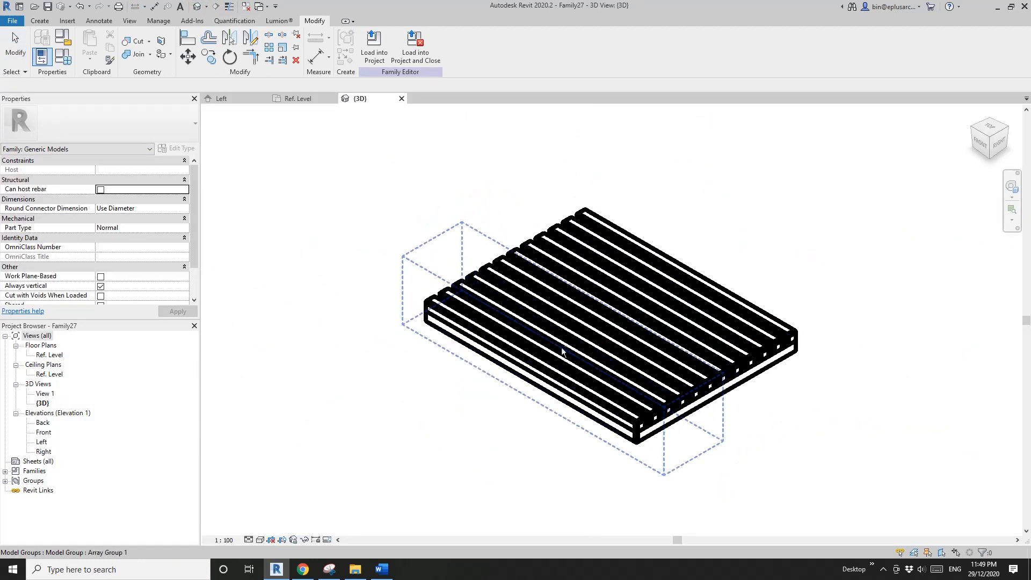
scroll(613, 337, up, 1)
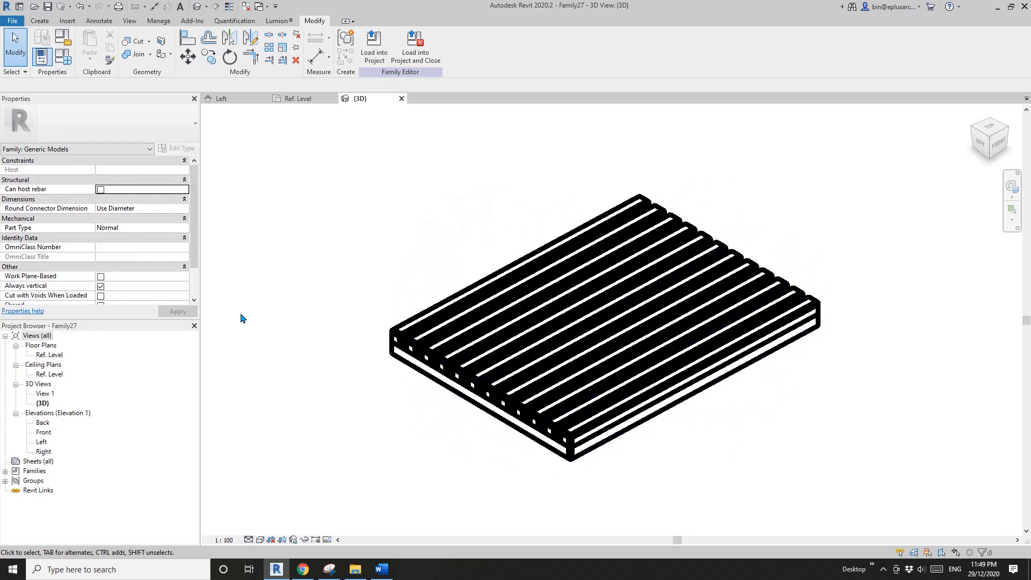
double_click(49, 355)
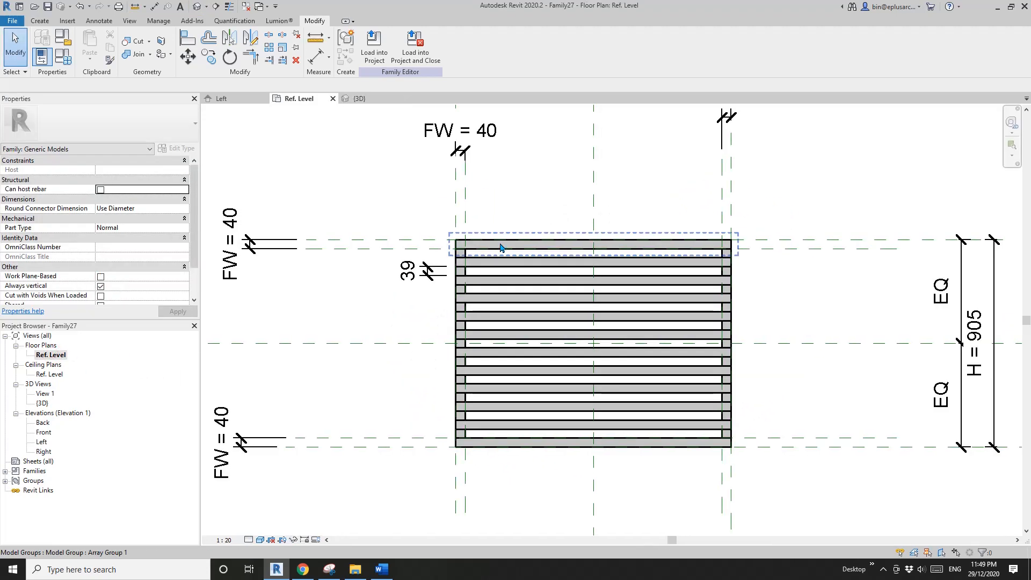
click(510, 240)
click(197, 7)
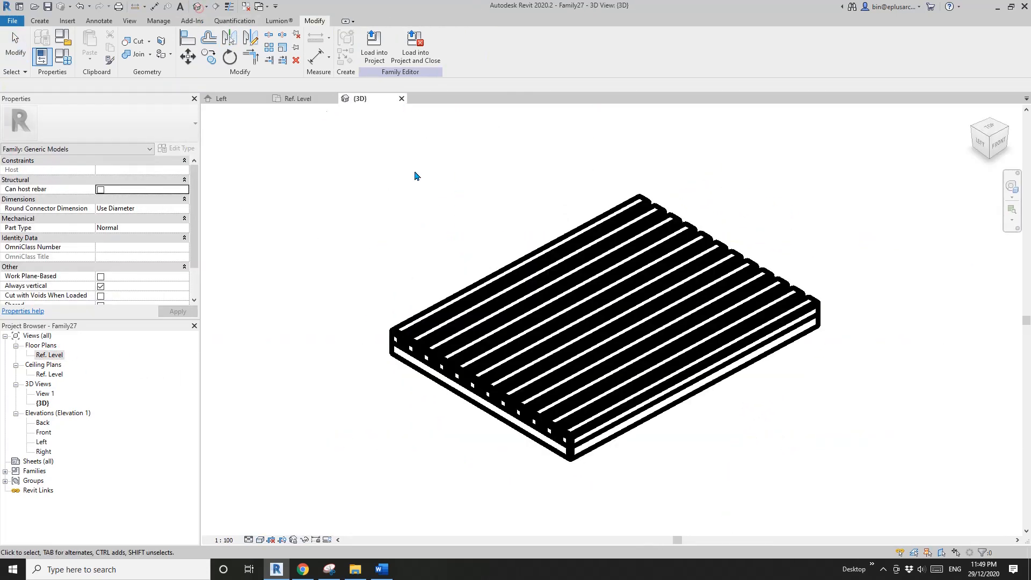
shift+middle_drag(414, 172, 565, 418)
click(576, 434)
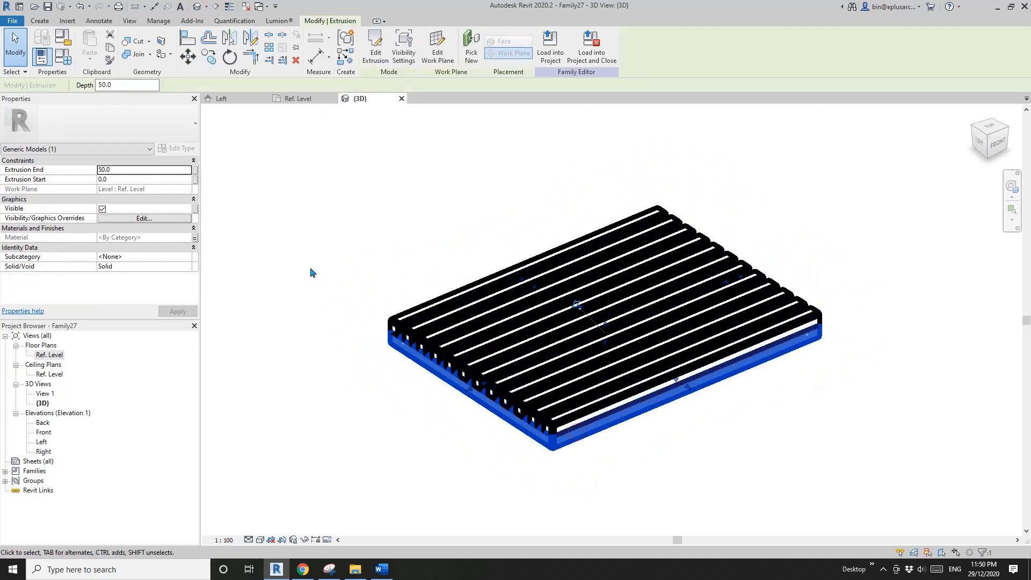
- Edit one bar's array group, examine the nested bar's type parameters and their family parameter links, and finish the group edit
click(476, 364)
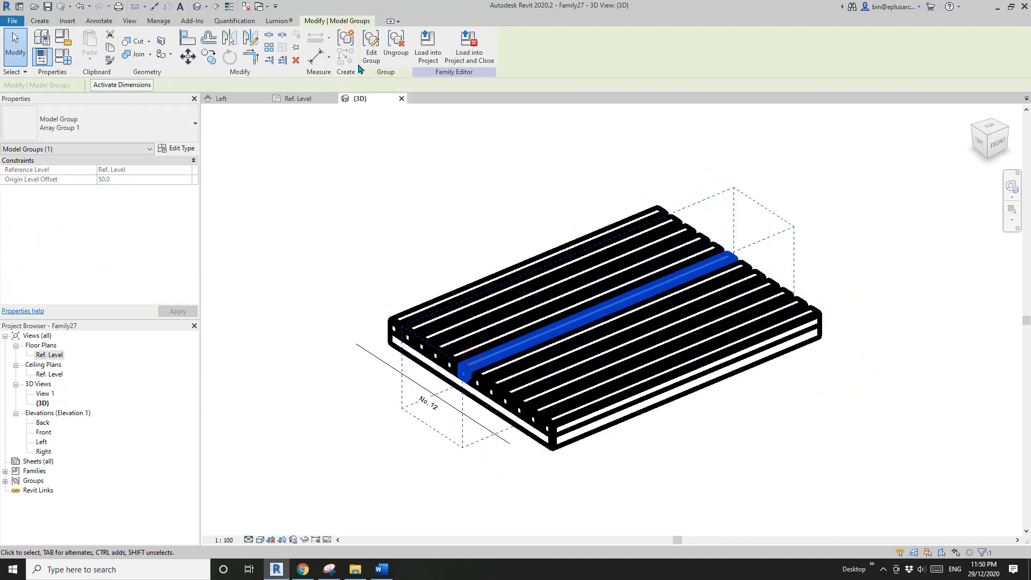
double_click(513, 356)
click(513, 356)
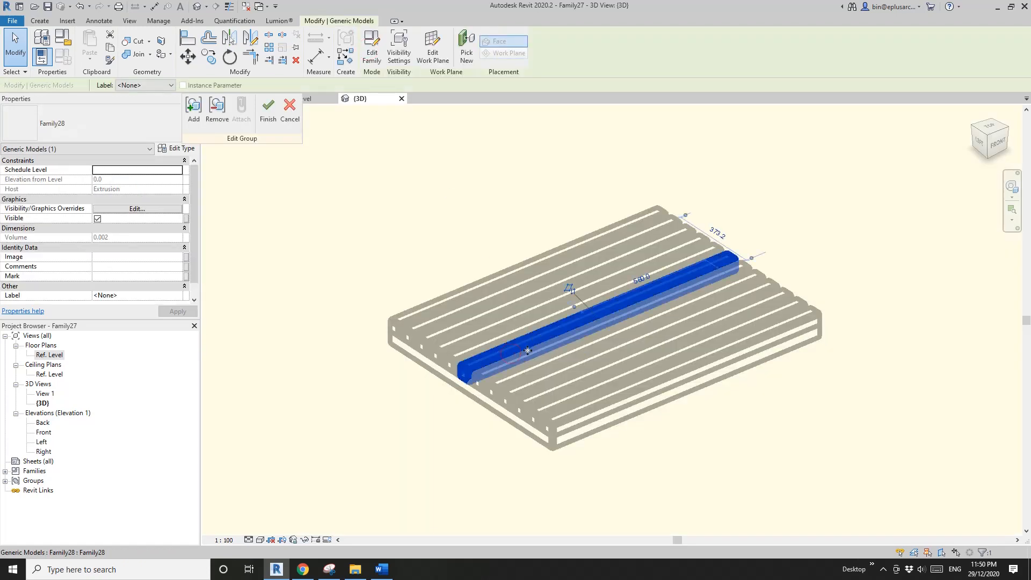
drag(195, 223, 195, 239)
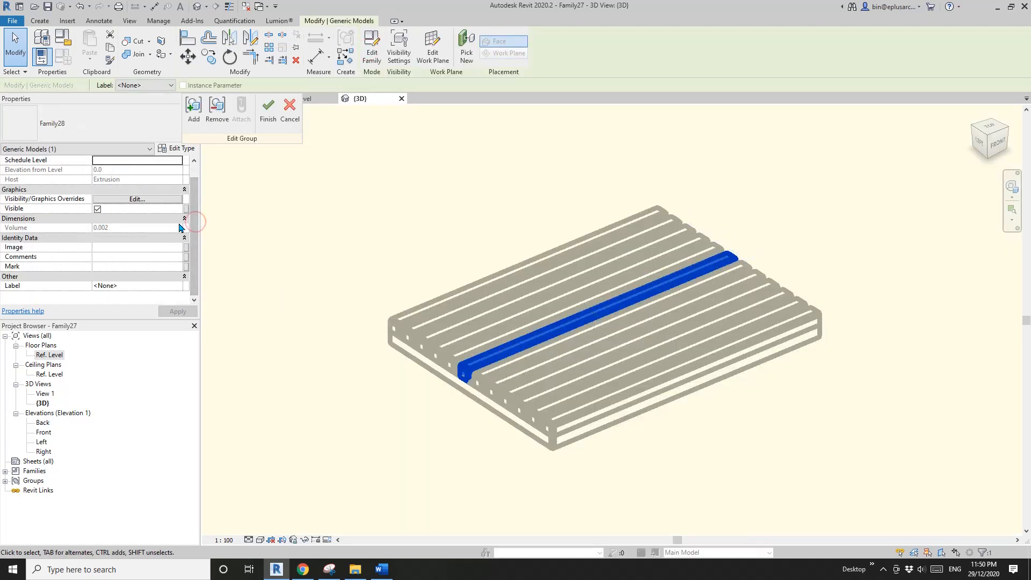
click(171, 147)
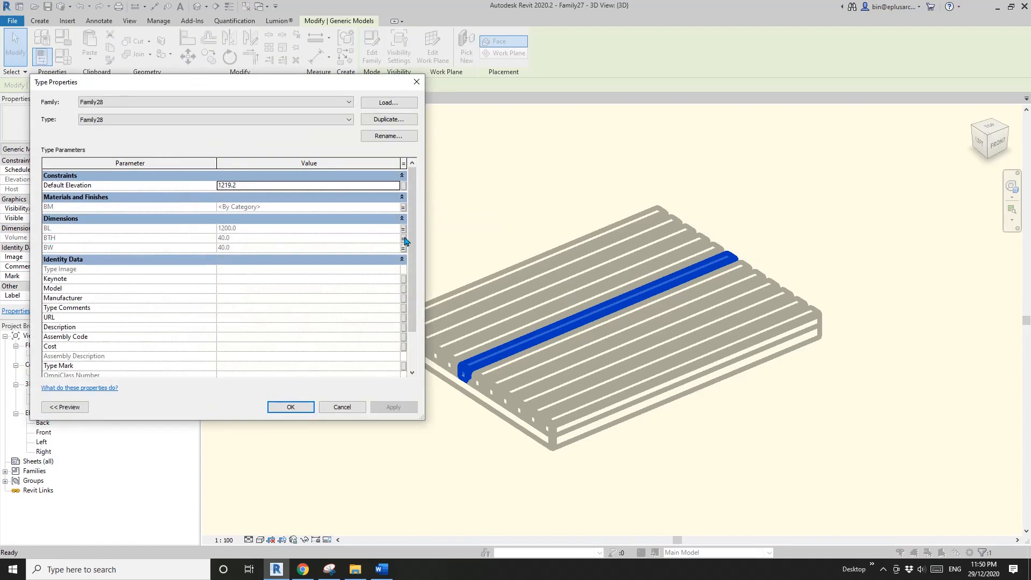
scroll(414, 231, down, 3)
click(290, 407)
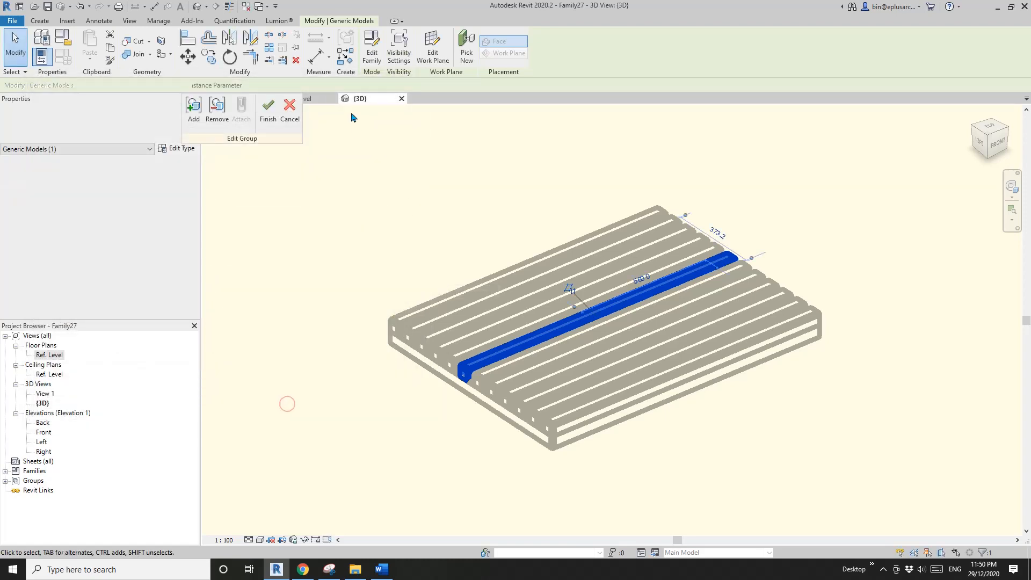
click(265, 113)
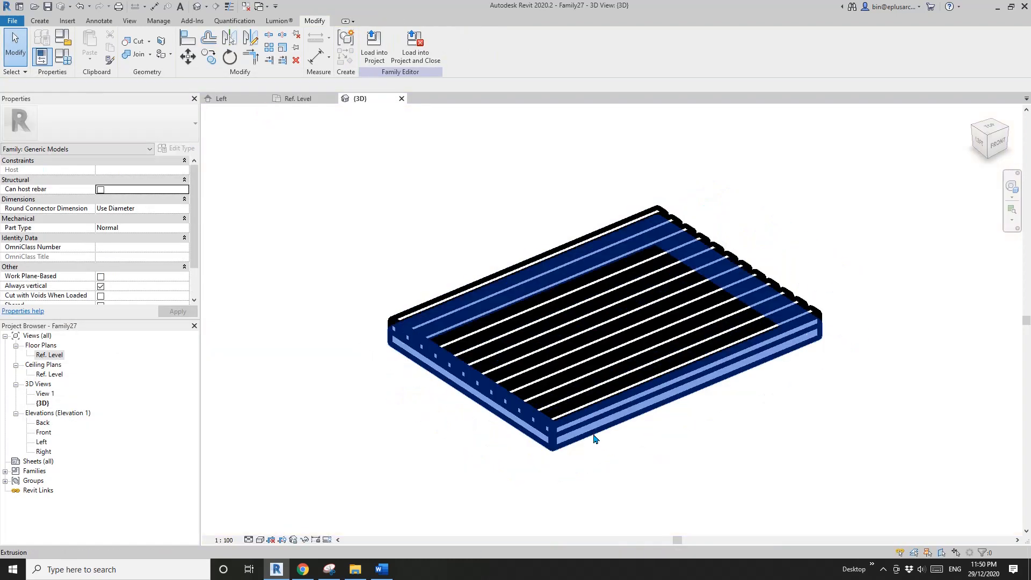
- Examine the frame extrusion's material parameter link in its properties, and clear the selection
click(596, 440)
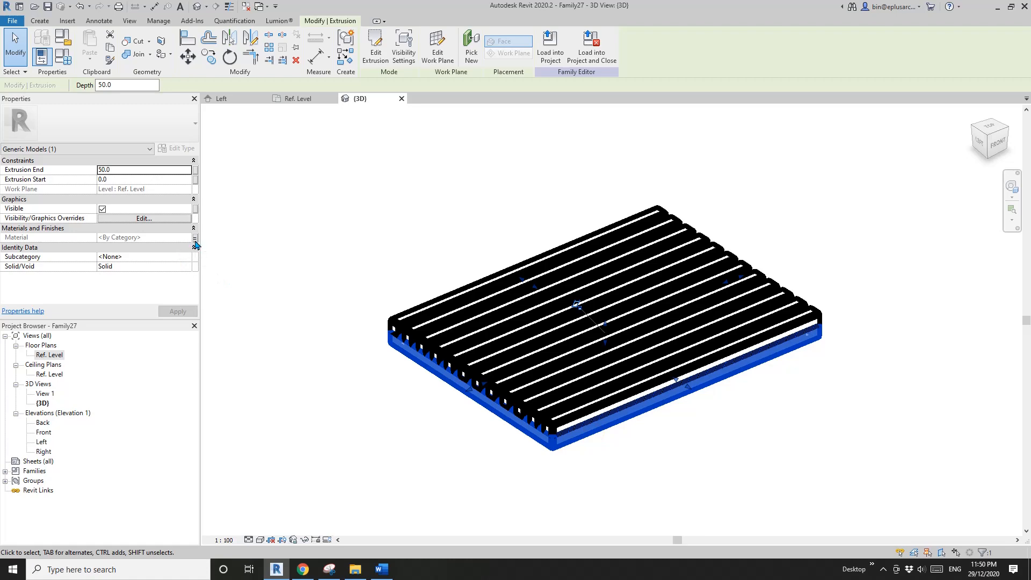
click(271, 179)
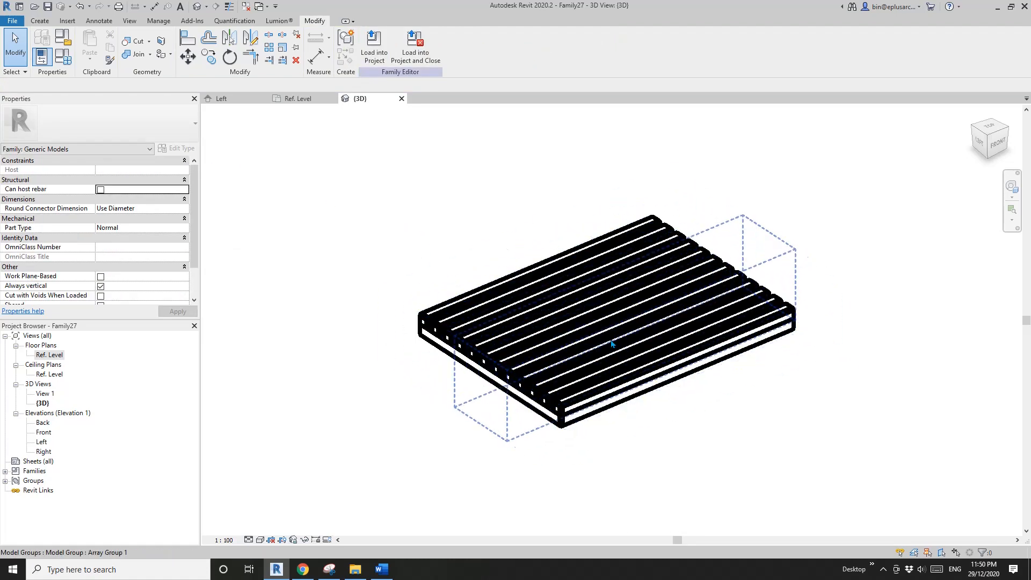
middle_drag(361, 279, 365, 294)
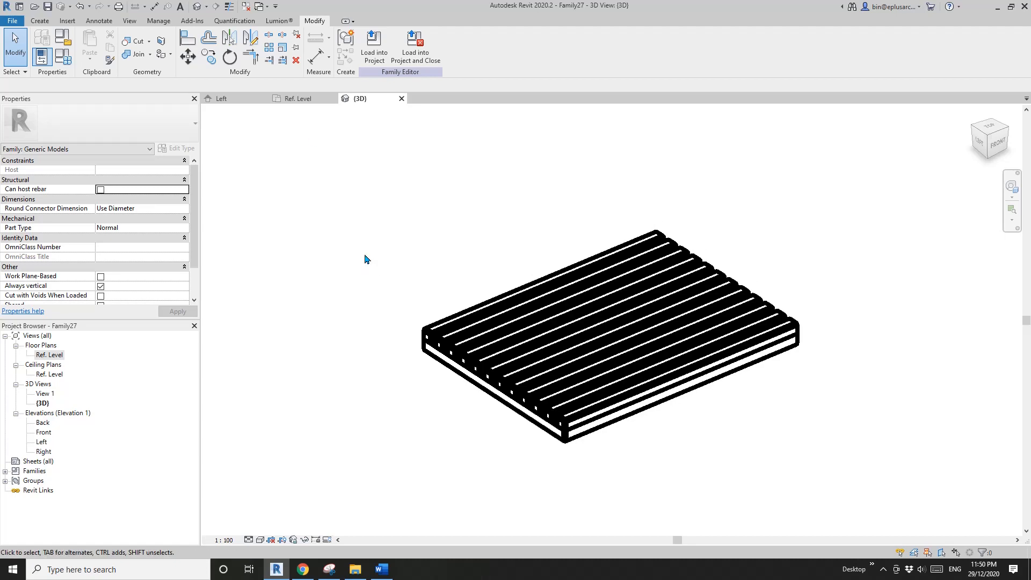
- Make the shade panel family work plane-based and not always vertical, and load it into the host family while closing the panel family
click(249, 11)
click(242, 99)
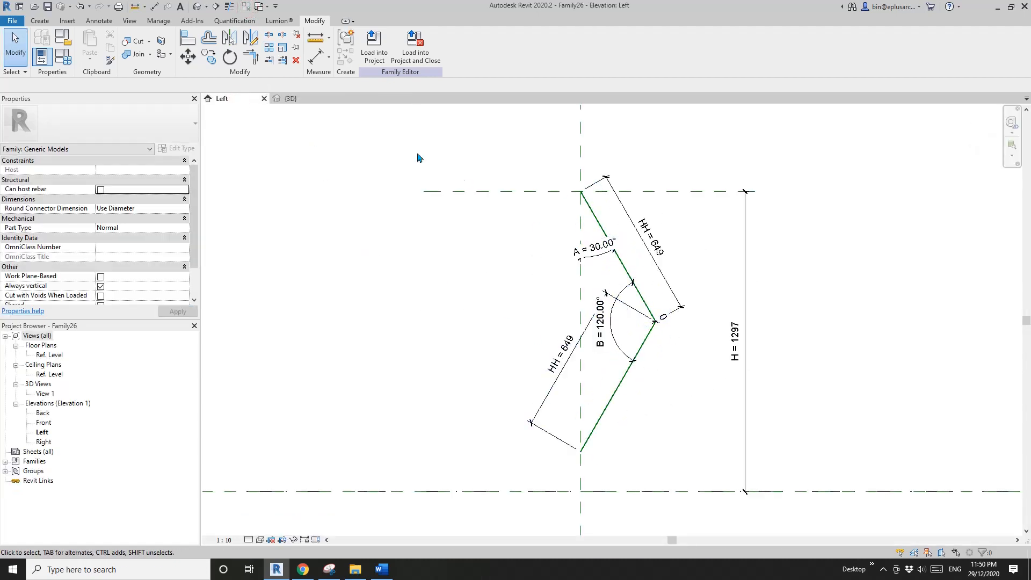
click(295, 100)
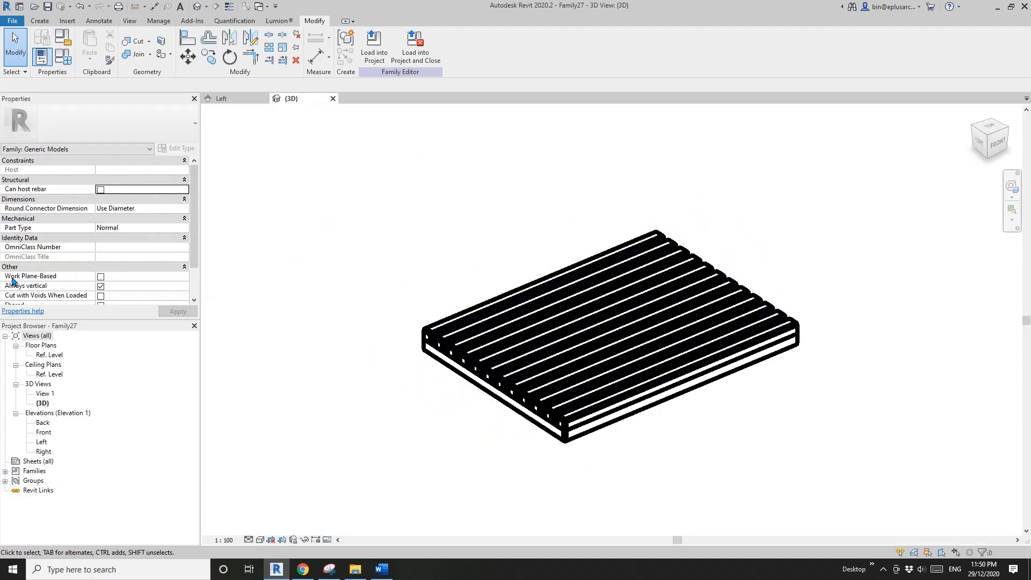
click(100, 276)
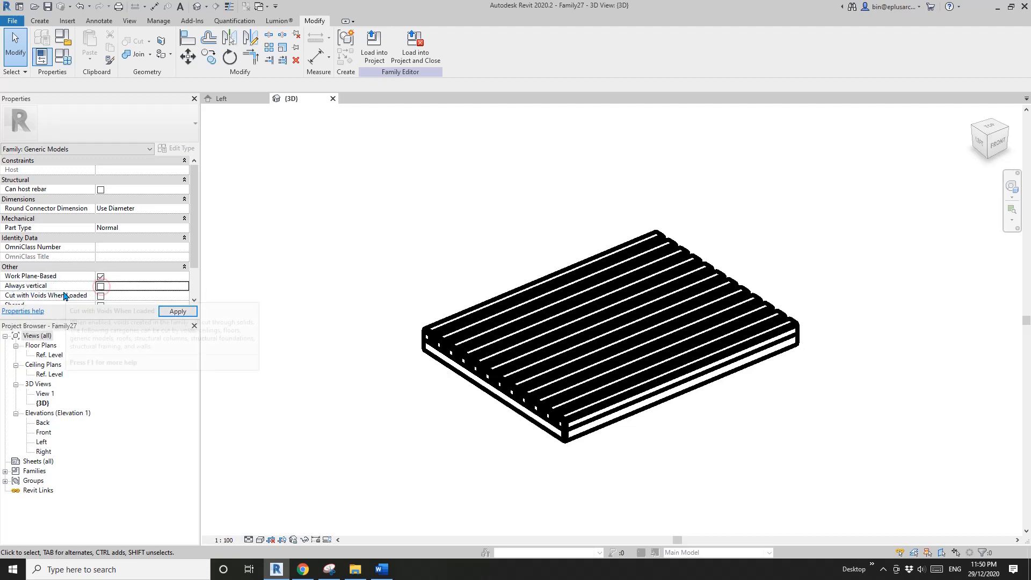
click(415, 49)
click(531, 281)
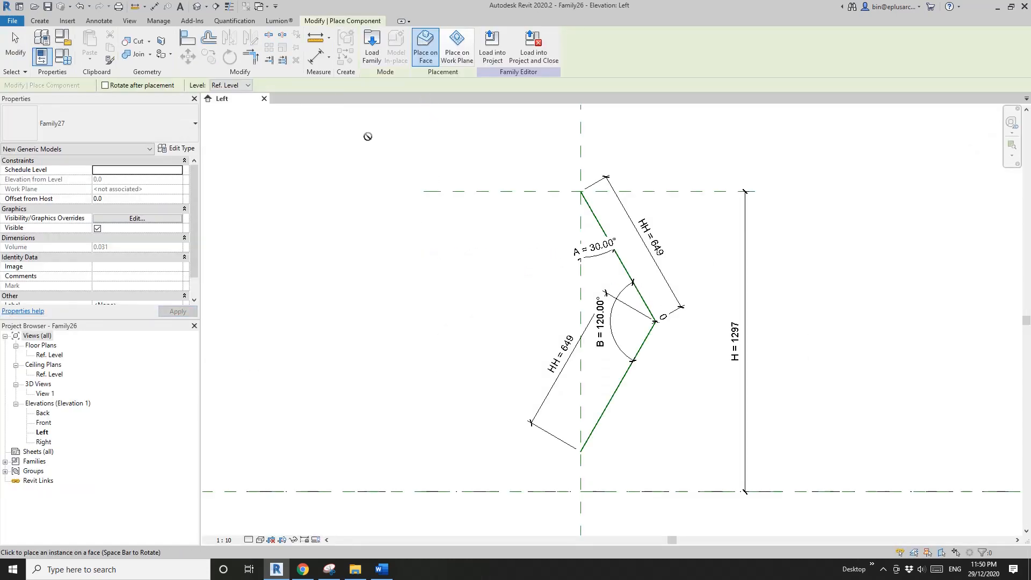
- Open the host family's 3D view, set its scale to 1:10, and show both inclined reference lines clearly
click(197, 8)
shift+middle_drag(505, 240, 543, 289)
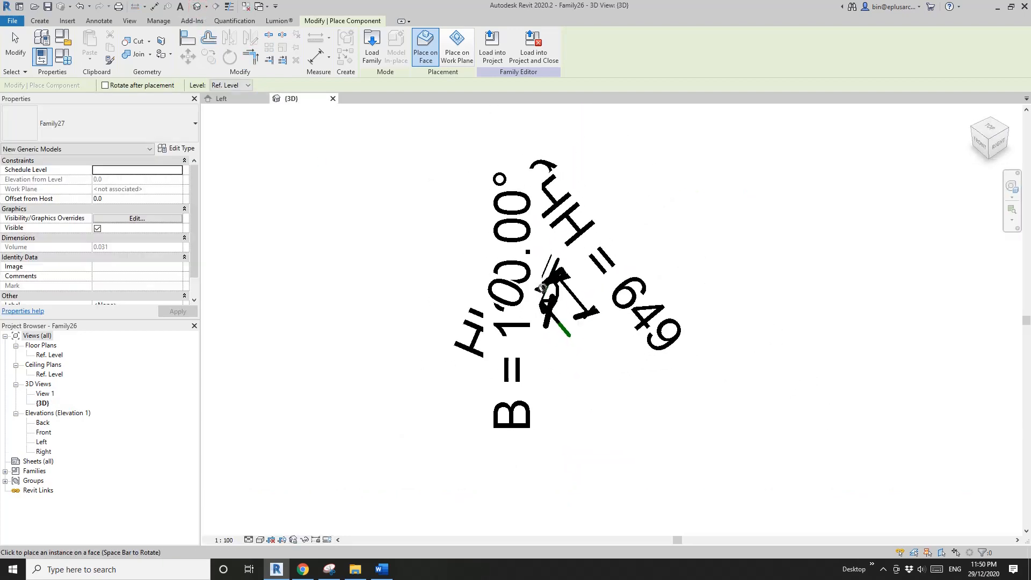
click(223, 540)
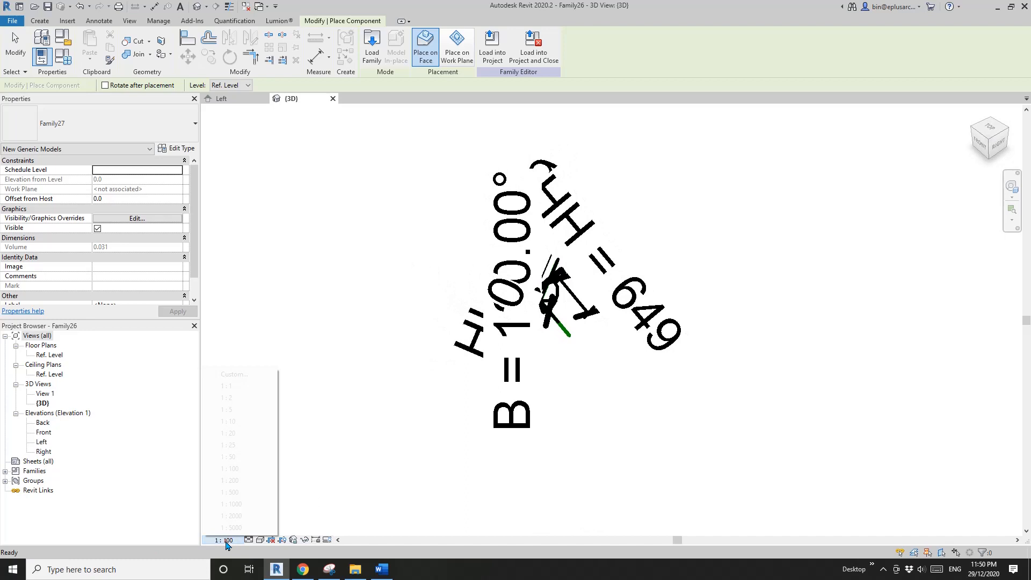
click(235, 422)
shift+middle_drag(521, 365, 681, 342)
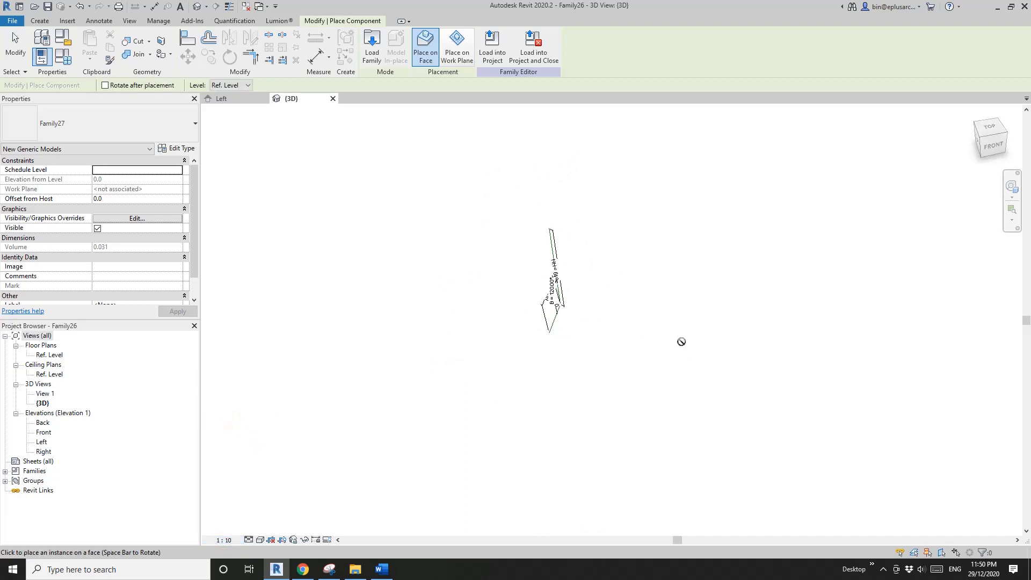
scroll(565, 291, up, 3)
shift+middle_drag(526, 300, 588, 301)
scroll(588, 301, up, 1)
middle_drag(538, 272, 579, 309)
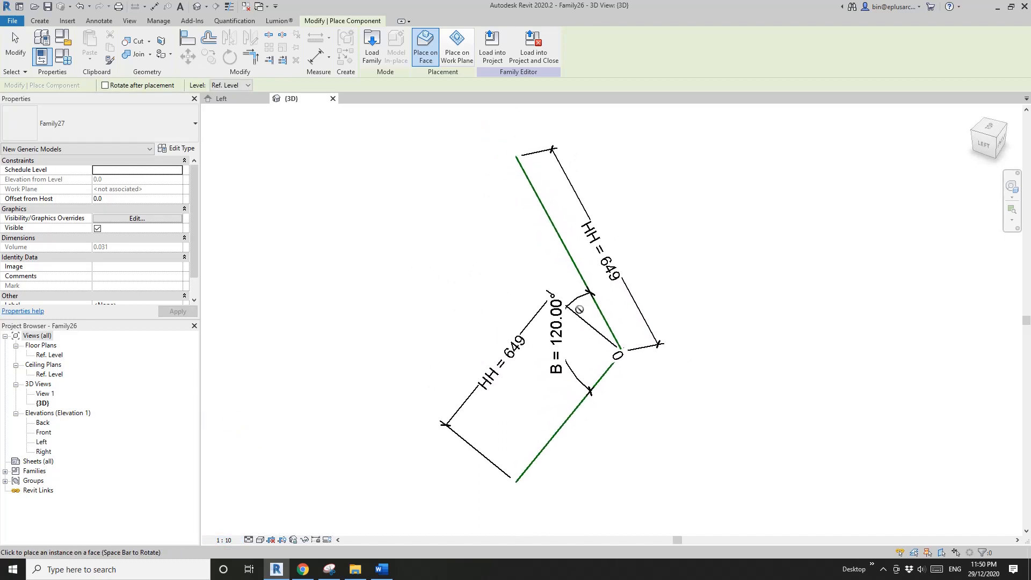
shift+middle_drag(501, 267, 480, 219)
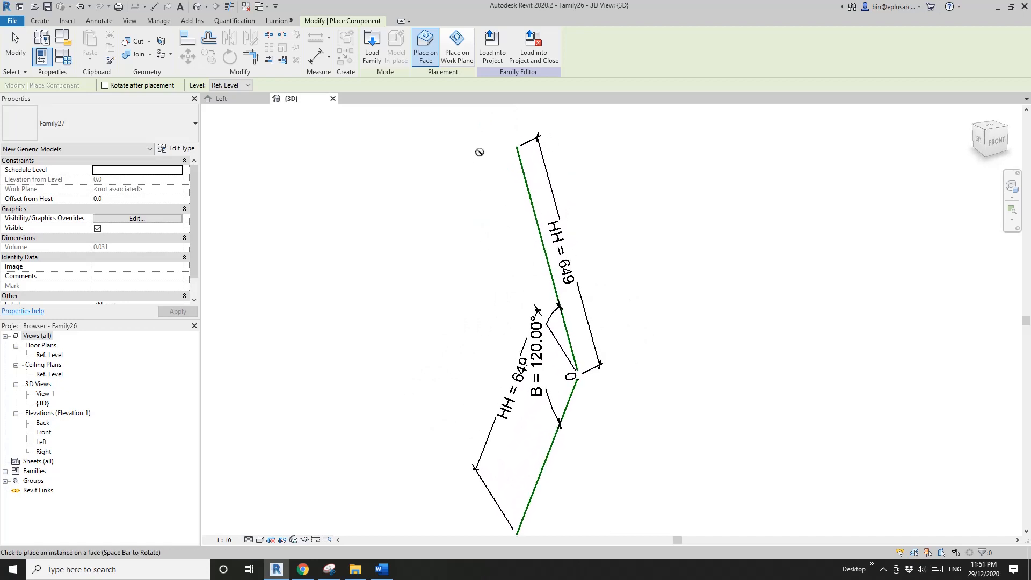
- Switch the component to work plane placement and pick the upper inclined reference line's plane as the placement plane
click(456, 55)
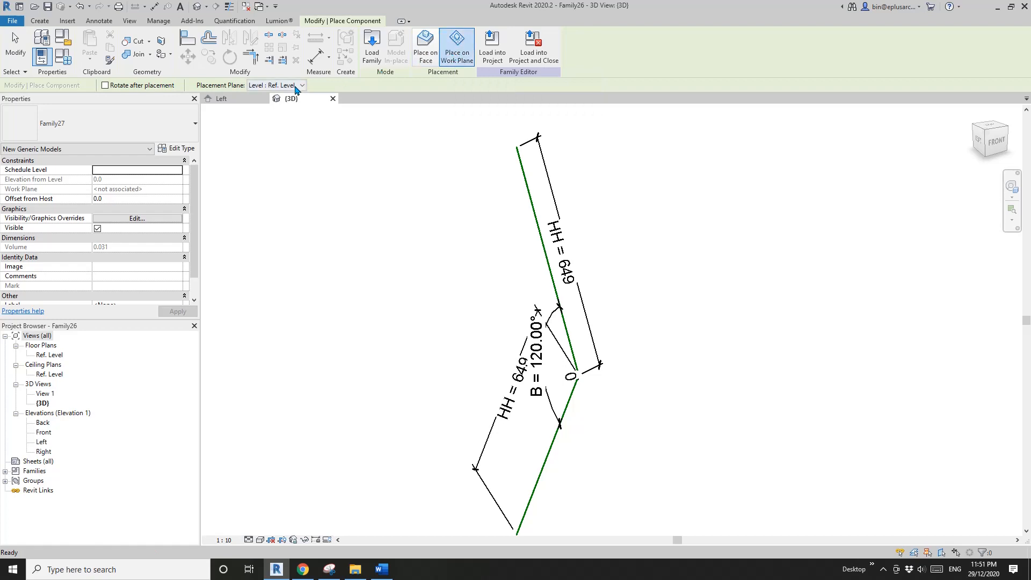
click(297, 86)
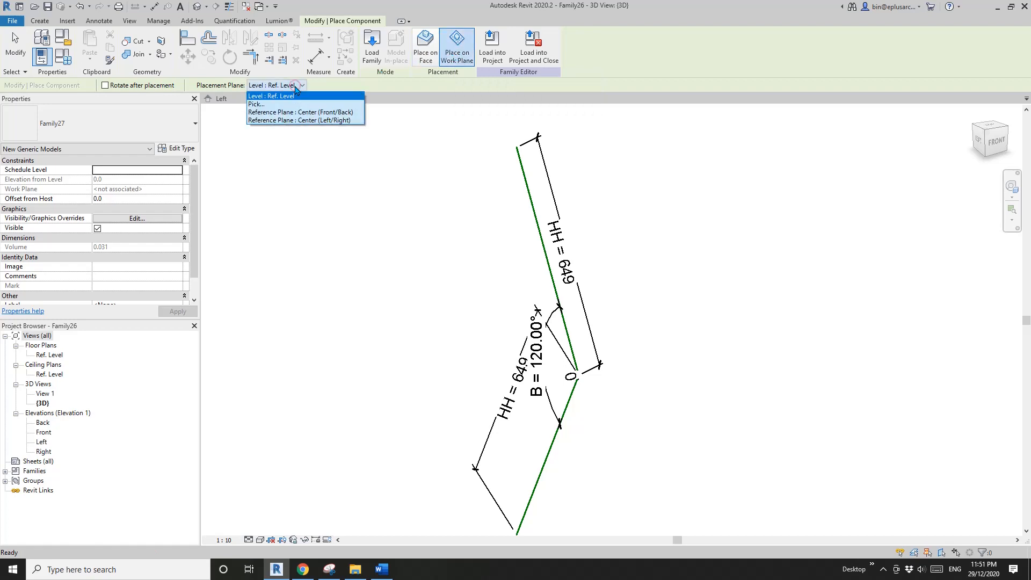
click(258, 105)
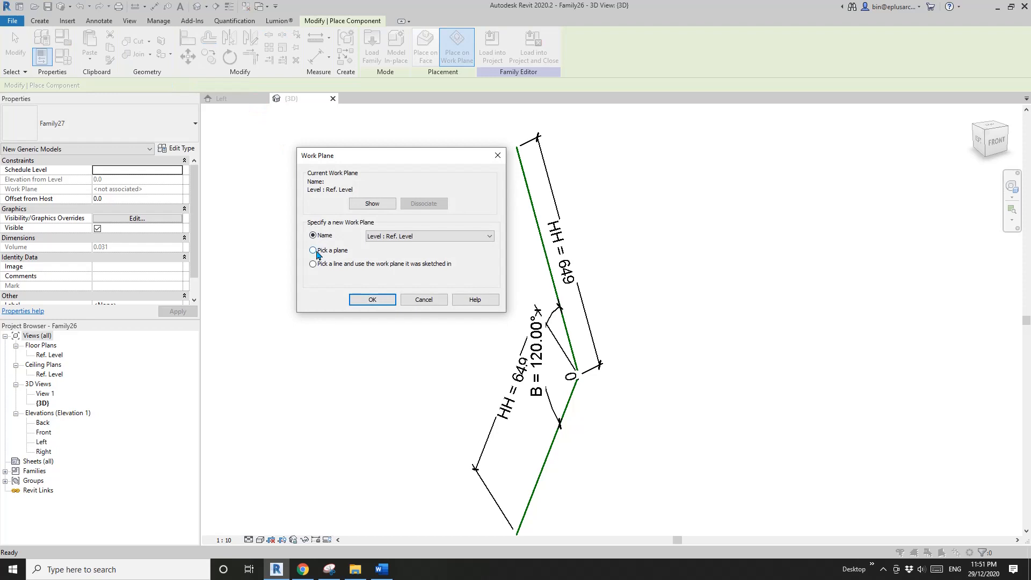
click(370, 301)
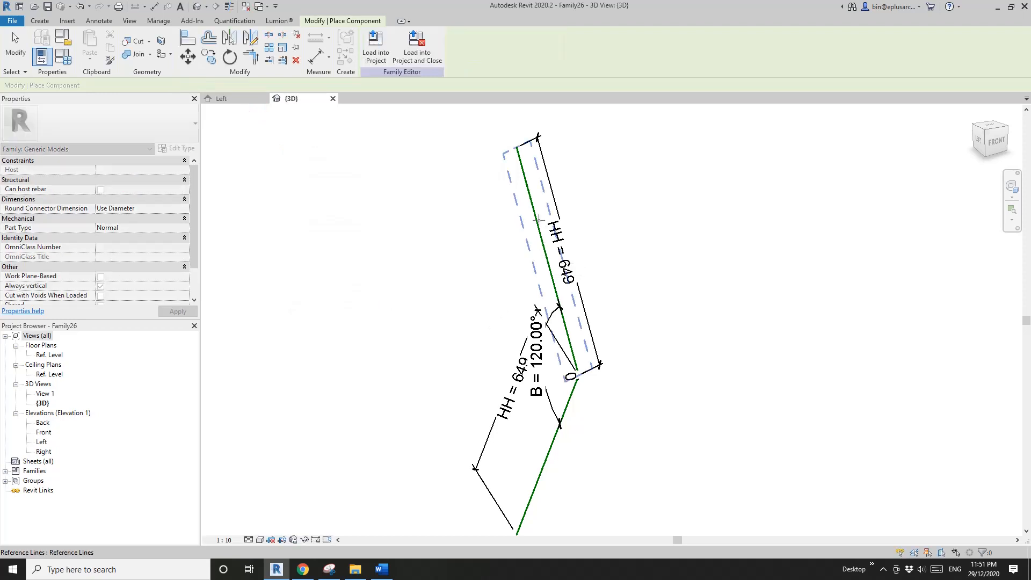
mouse_move(538, 220)
shift+middle_down()
mouse_move(335, 202)
mouse_move(497, 226)
shift+middle_up()
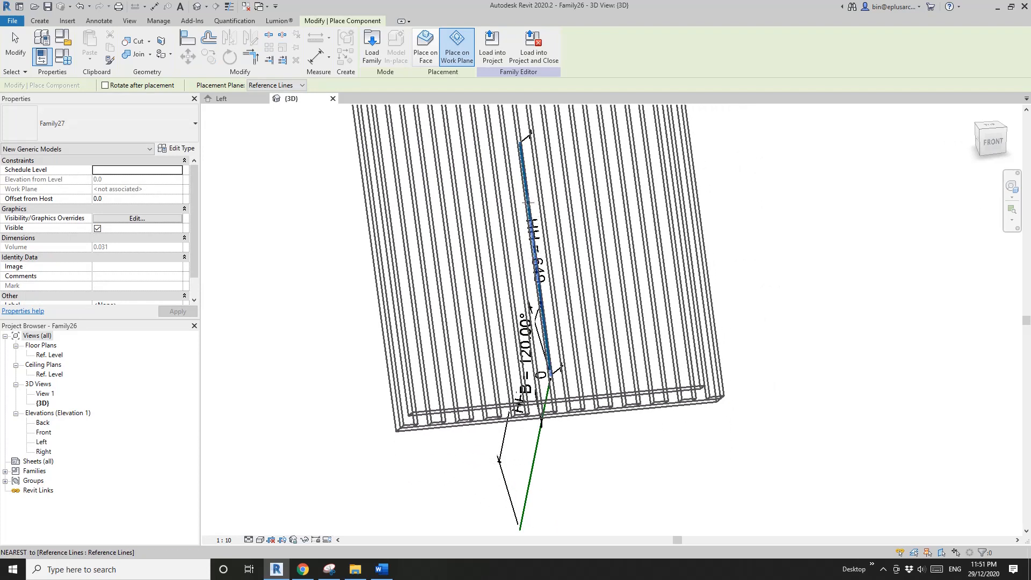
- Rotate the panel 90° so its bars run horizontally, and place it at the midpoint of the upper reference line
key(space)
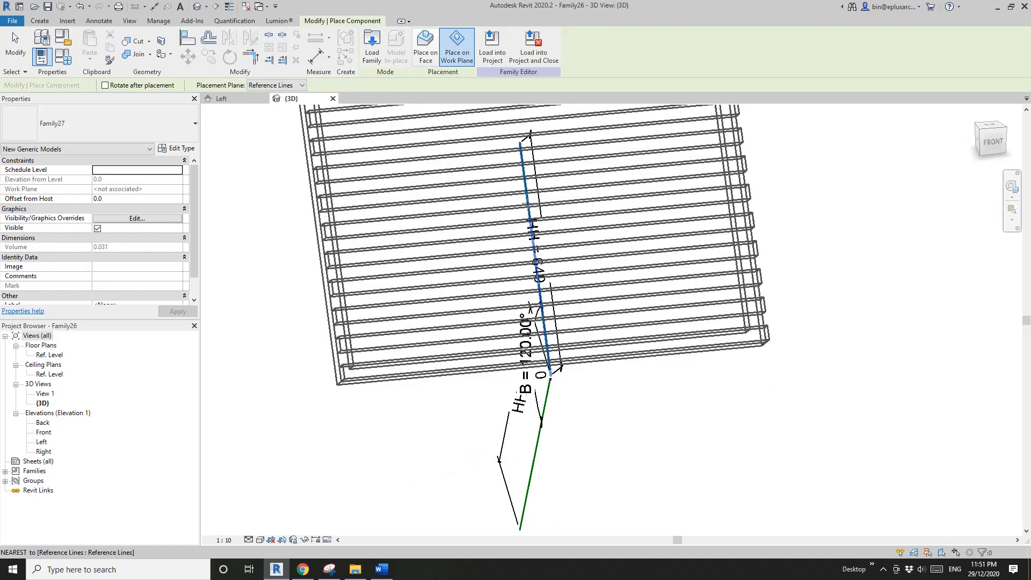
scroll(529, 193, down, 3)
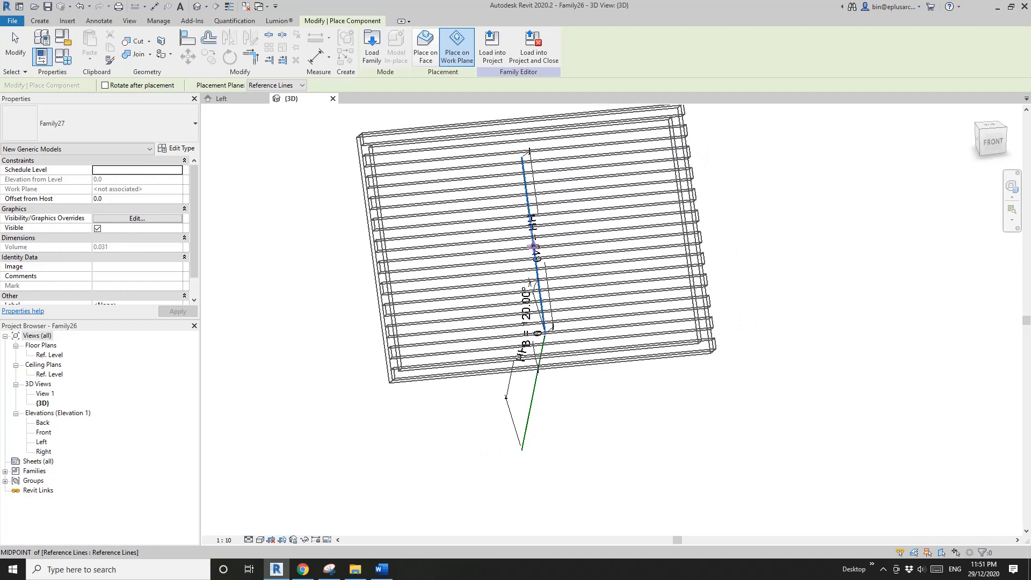
click(533, 246)
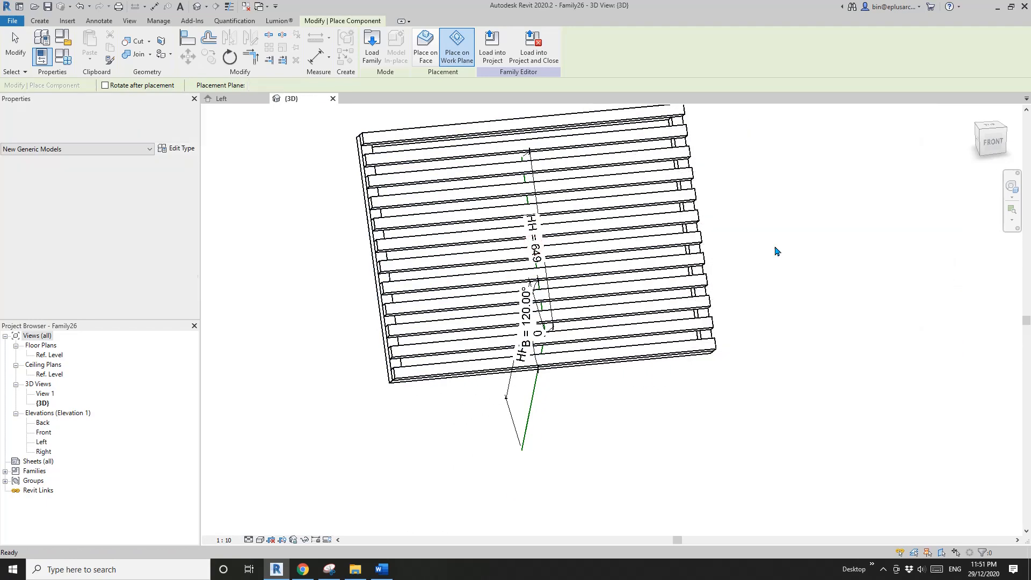
key(Escape)
key(Escape)
- Associate the placed panel's type parameter W with the host family parameter W
shift+middle_drag(775, 248, 581, 236)
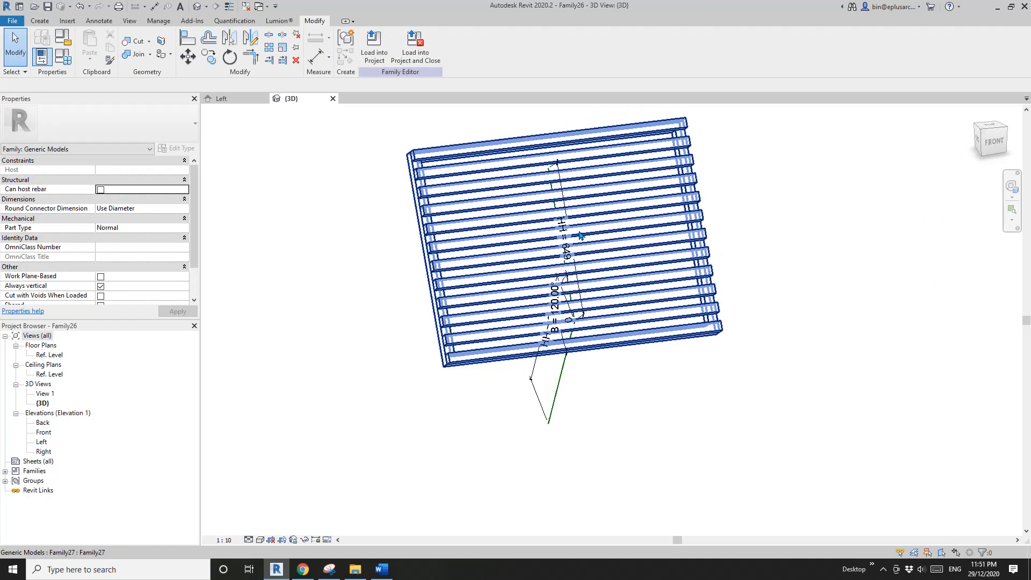
click(480, 194)
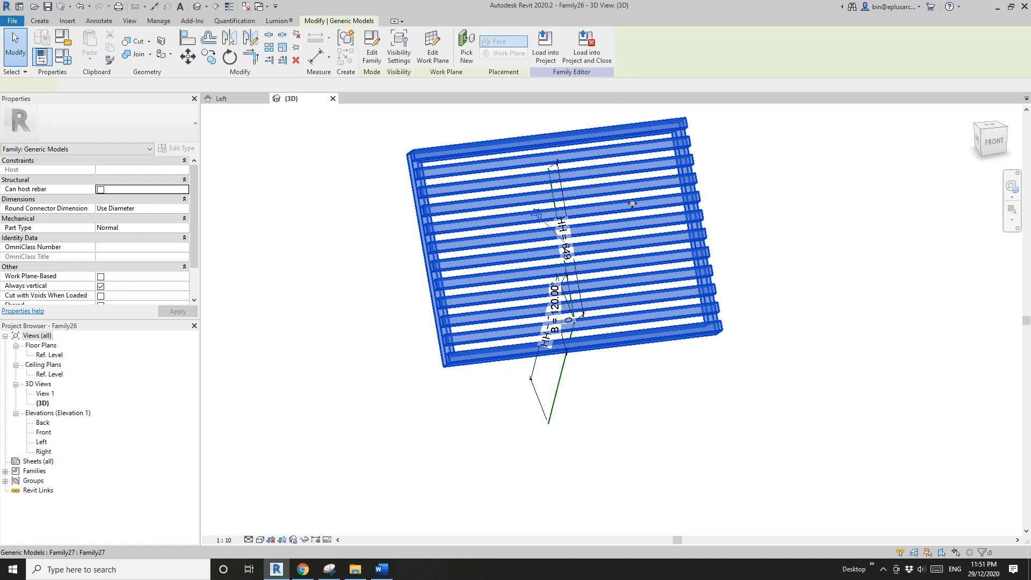
click(517, 240)
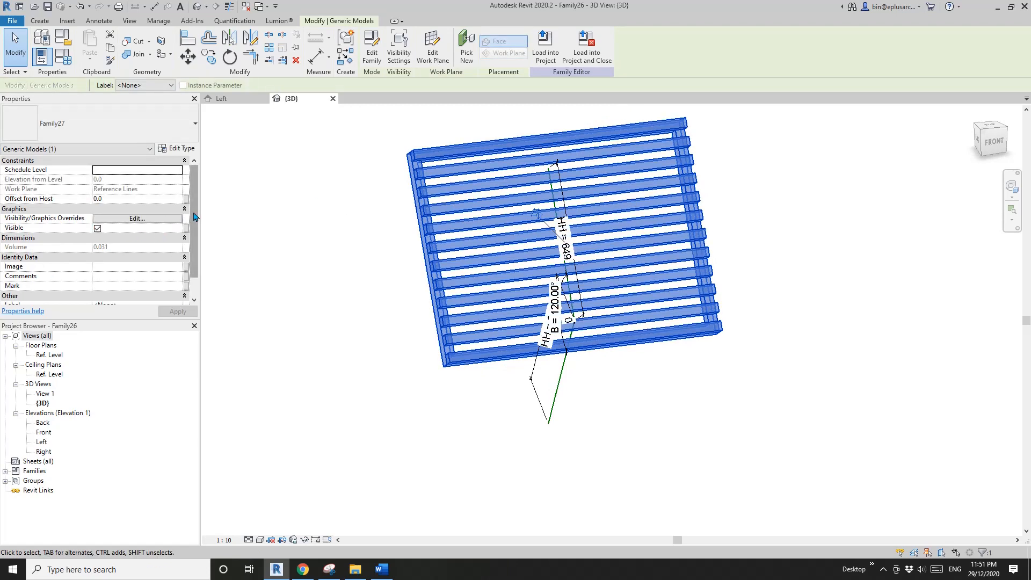
click(168, 150)
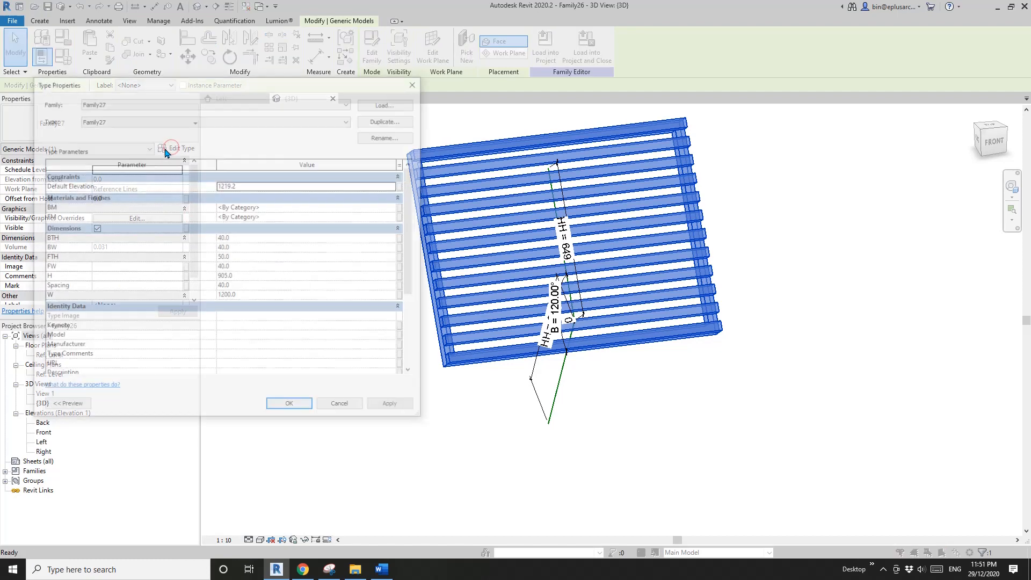
drag(263, 83, 245, 68)
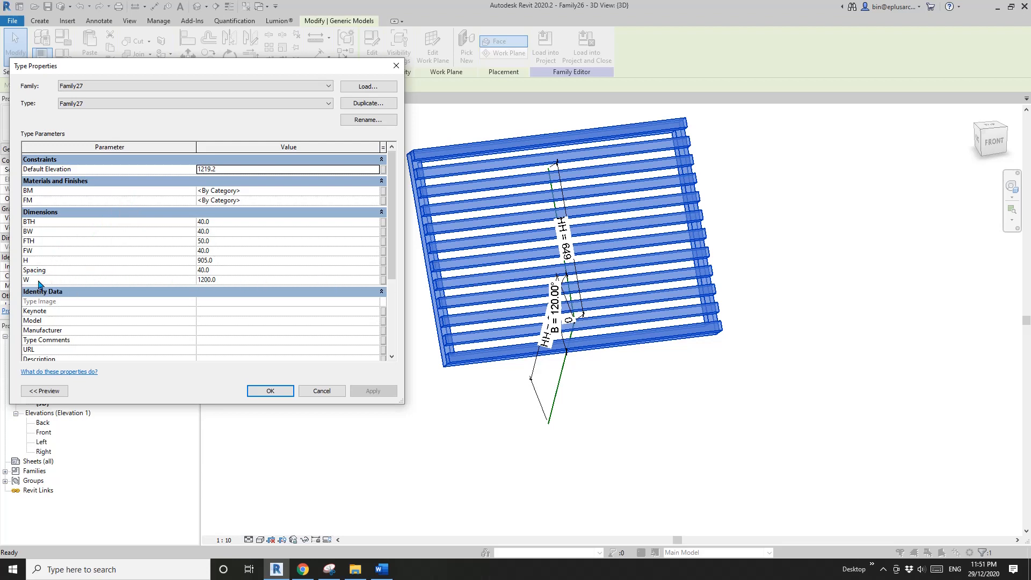
click(383, 280)
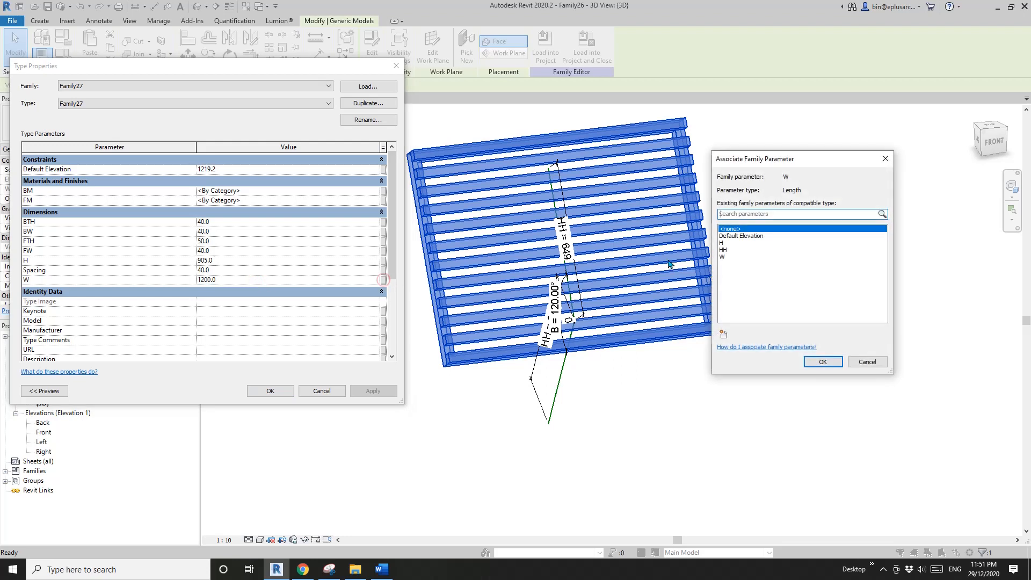
click(725, 256)
click(822, 362)
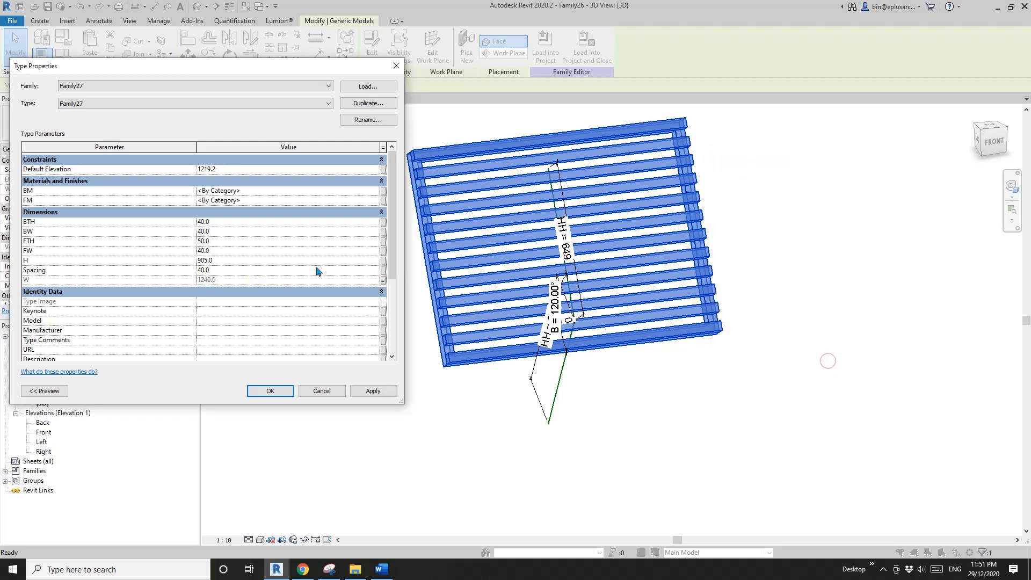
- Associate the panel's type parameter H with the host family parameter HH, and apply the type changes
click(383, 261)
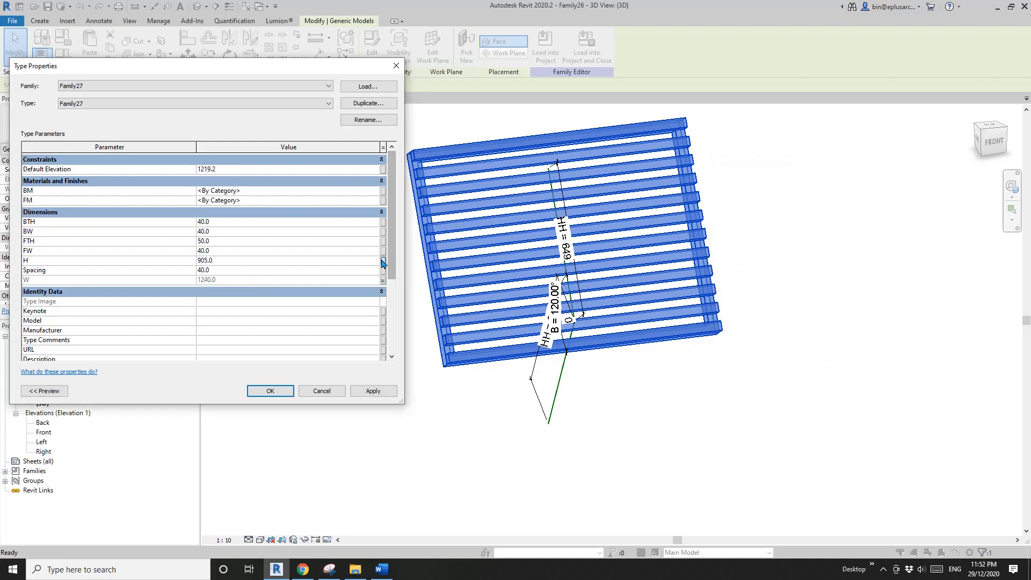
click(723, 250)
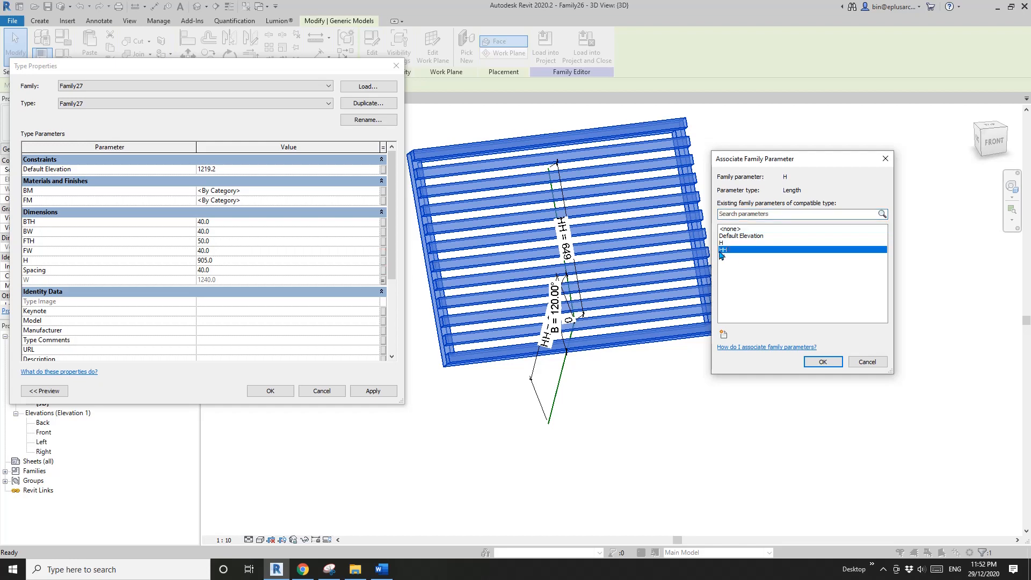
click(822, 362)
click(376, 392)
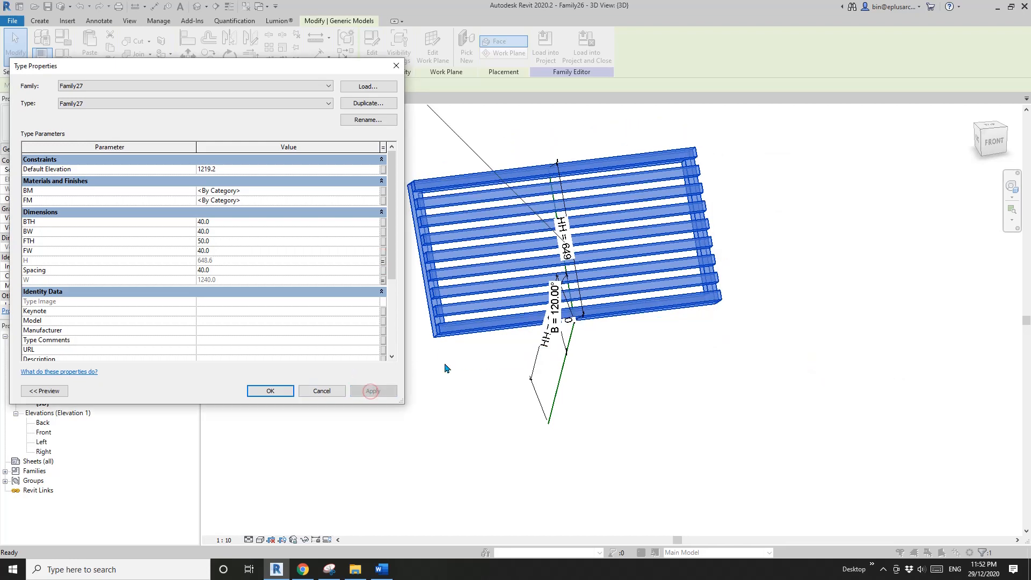
click(270, 391)
- Examine the panel's alignment with the upper reference line from the left side, and clear the selection
shift+middle_drag(449, 385, 580, 292)
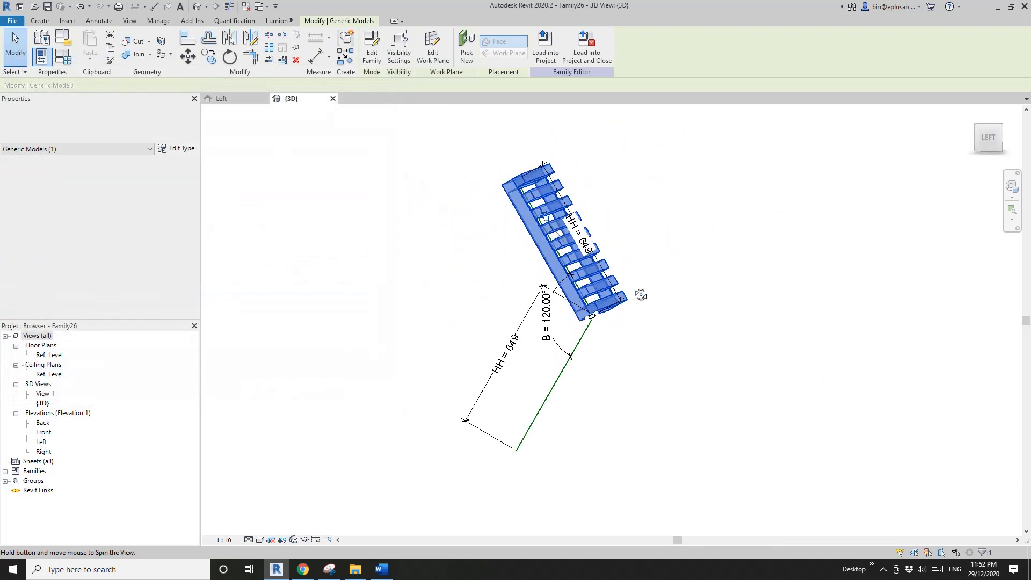
click(557, 223)
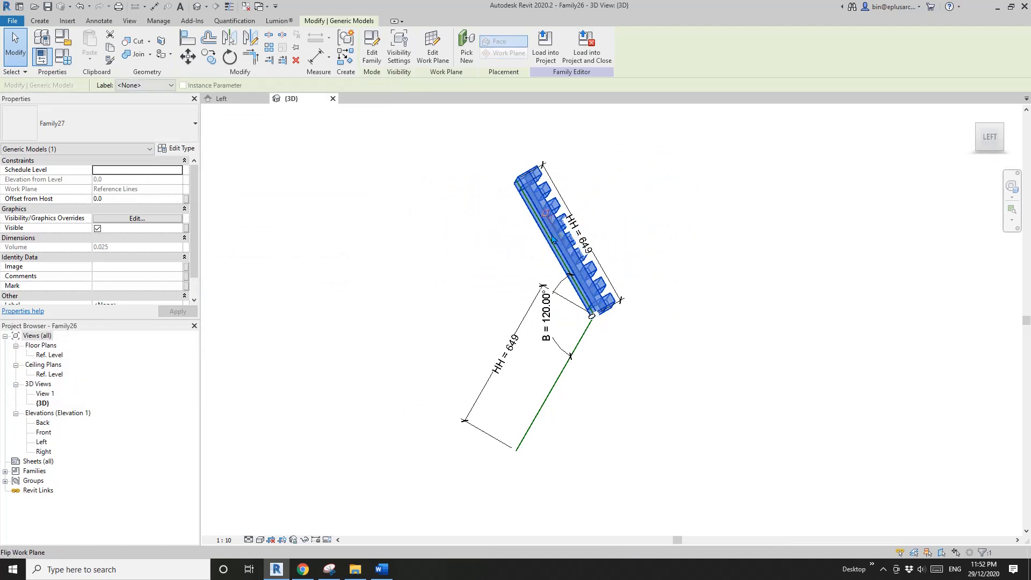
shift+middle_drag(553, 239, 688, 346)
click(716, 351)
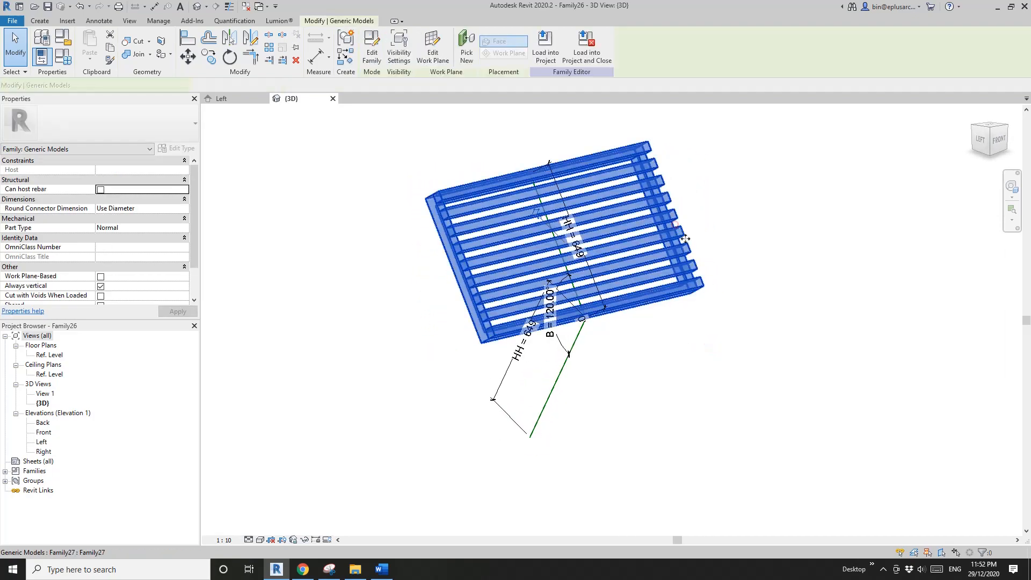
- Start a similar instance of the panel with work plane placement, and pick the lower inclined reference line's plane as its placement plane
click(683, 231)
key(s)
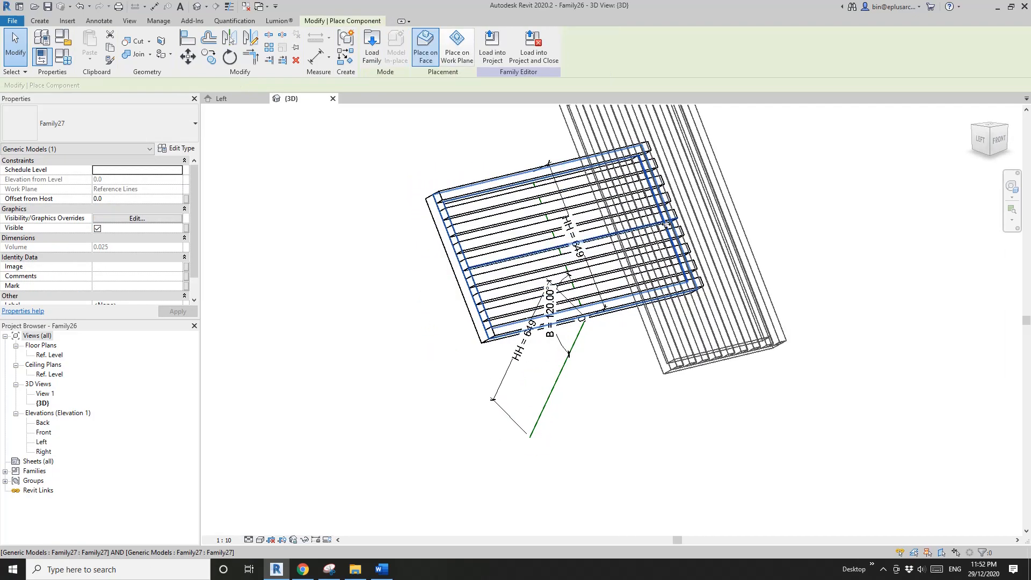
click(459, 56)
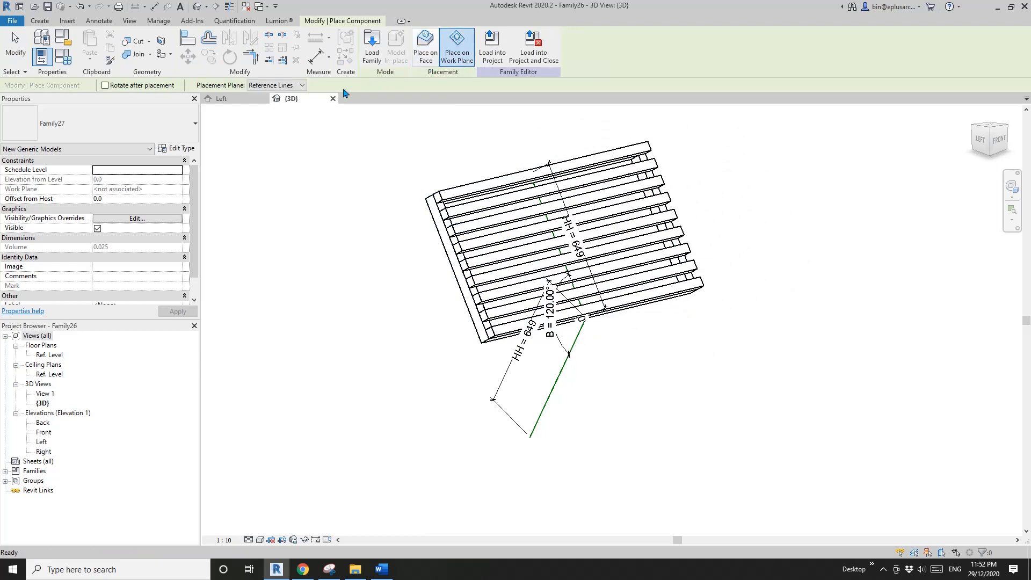
click(279, 85)
click(255, 104)
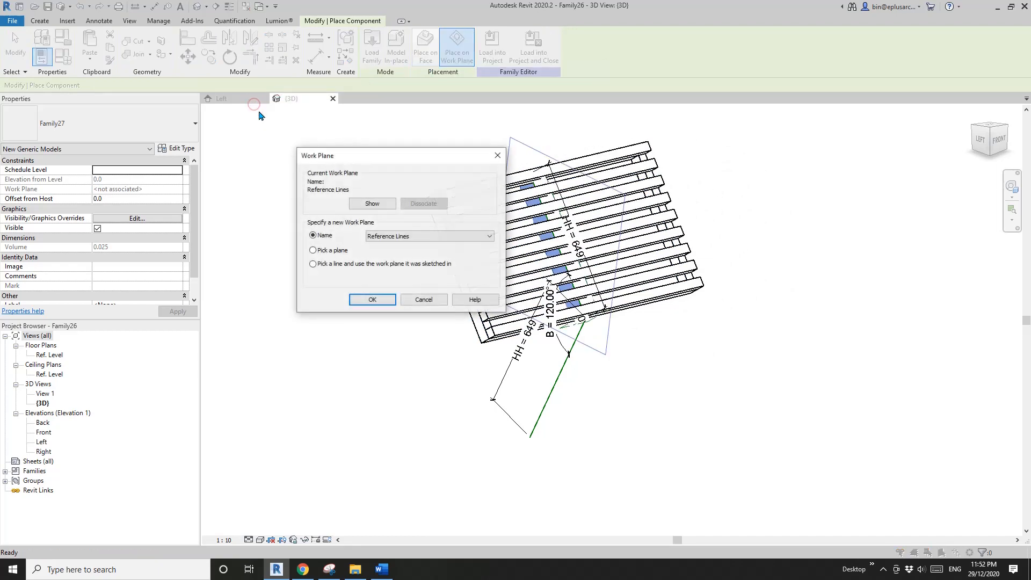
click(363, 304)
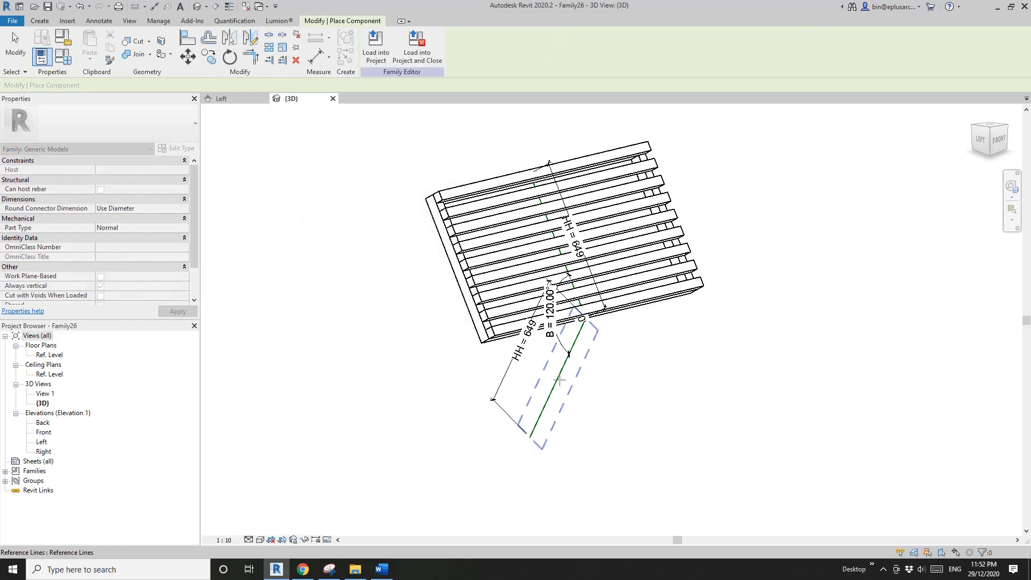
shift+middle_drag(559, 379, 486, 362)
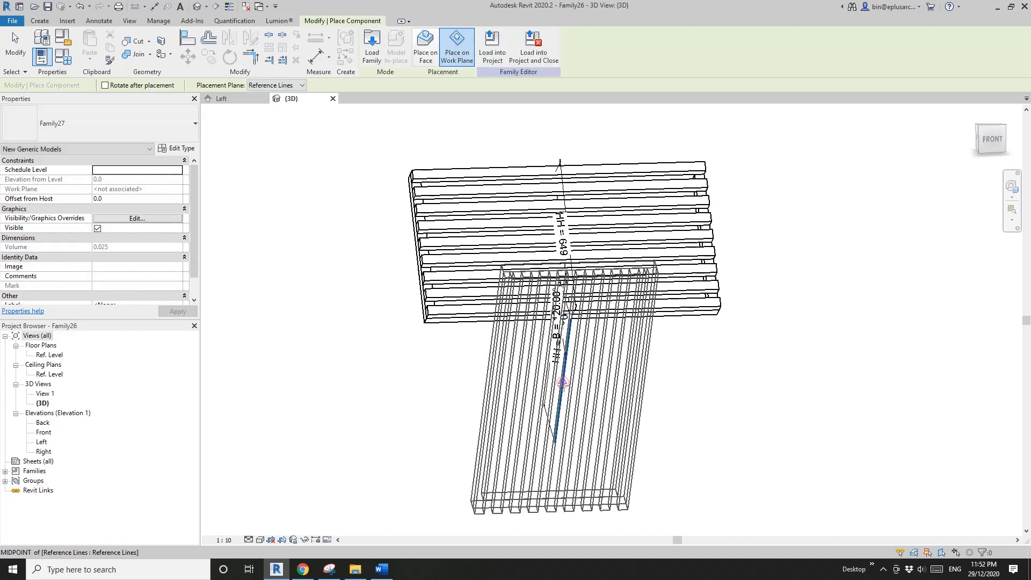
- Rotate the second panel to run crosswise and place it at the midpoint of the lower inclined reference line
key(space)
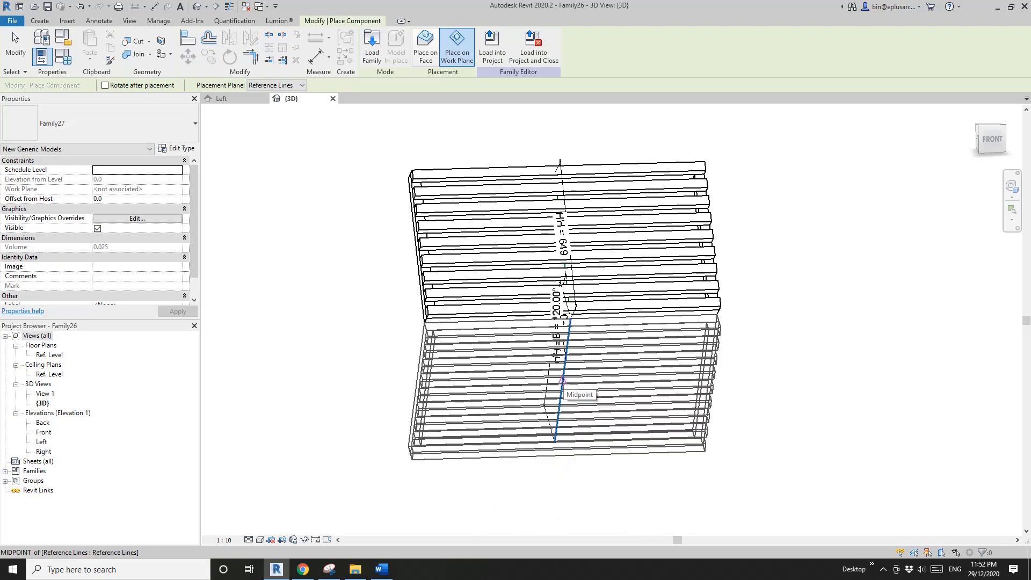
click(563, 381)
key(Escape)
key(Escape)
mouse_move(666, 370)
shift+middle_down()
mouse_move(820, 359)
mouse_move(743, 267)
mouse_move(698, 306)
mouse_move(679, 371)
mouse_move(695, 387)
mouse_move(678, 375)
shift+middle_up()
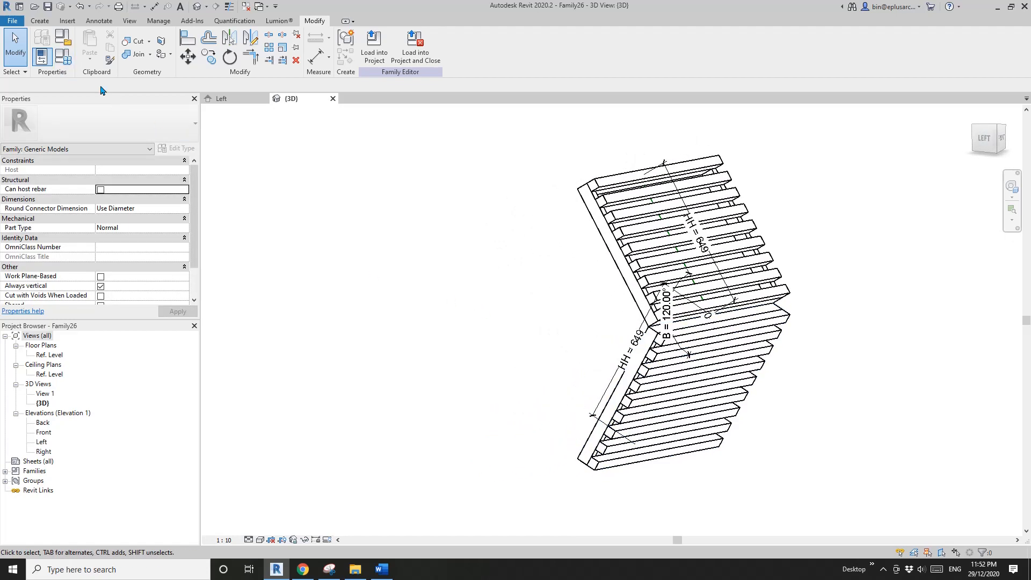
- Switch the 3D view to the shaded visual style and inspect both panels from the left-front side
middle_drag(456, 248, 449, 253)
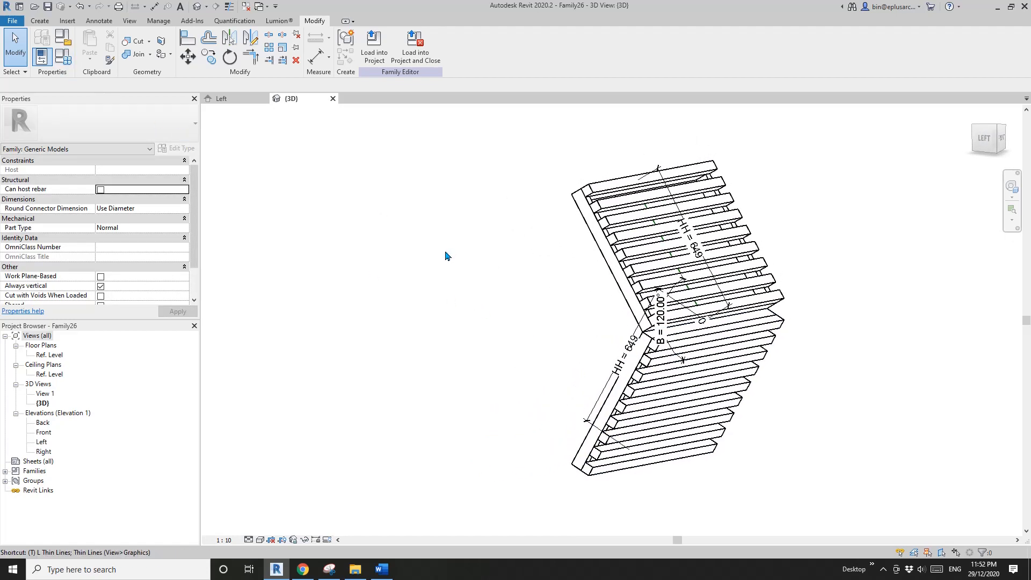
key(l)
key(l)
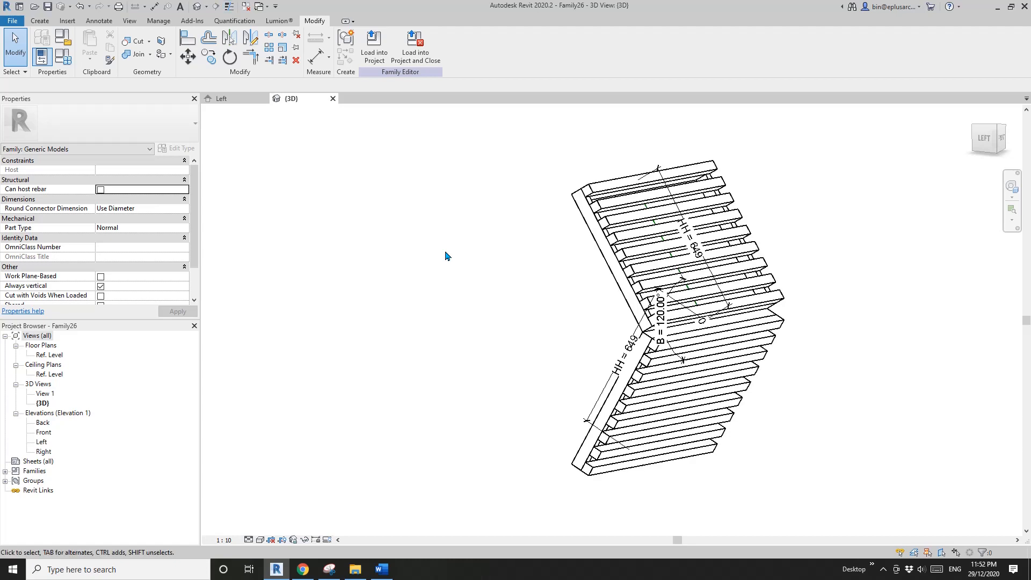
key(d)
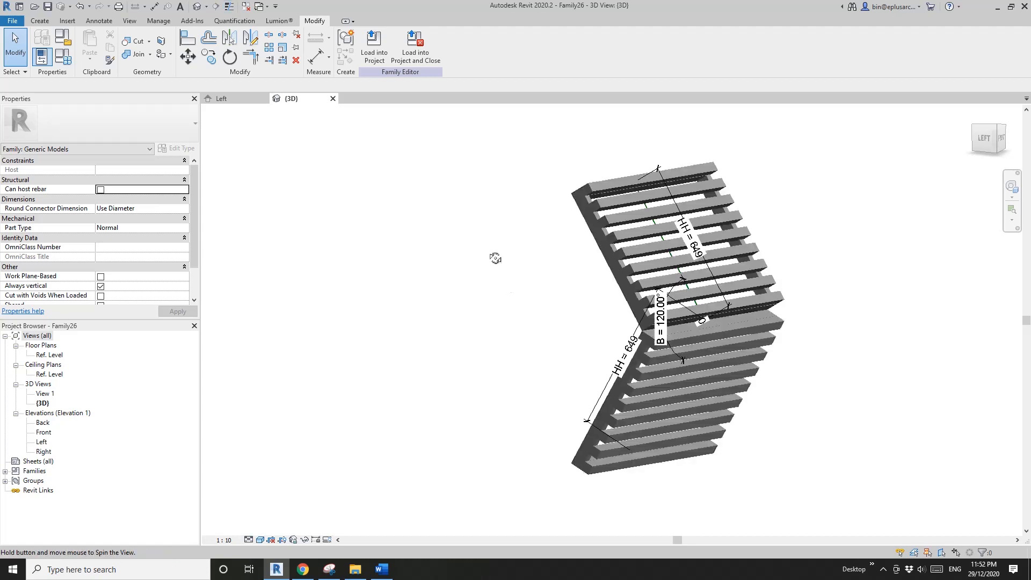
mouse_move(495, 258)
shift+middle_down()
mouse_move(504, 276)
mouse_move(471, 265)
mouse_move(477, 221)
shift+middle_up()
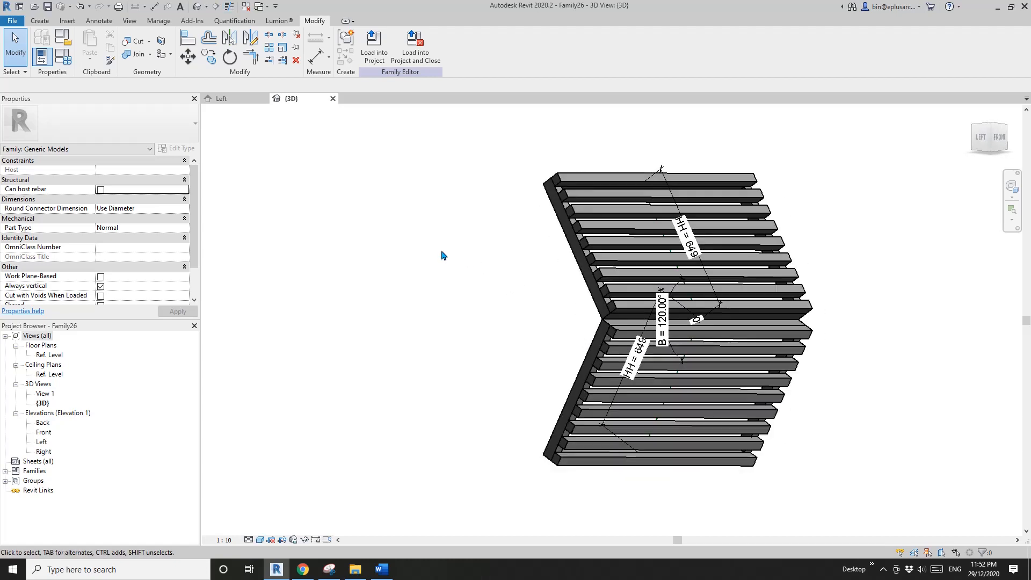
- Flex the family by applying values of 0°, 90° and 30° in turn to angle parameter A
click(64, 60)
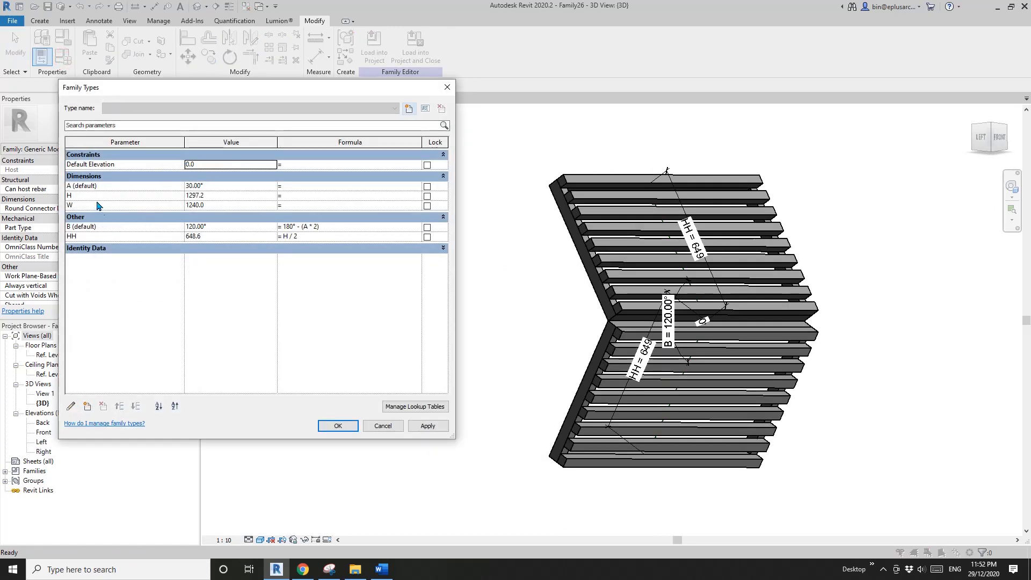
click(219, 188)
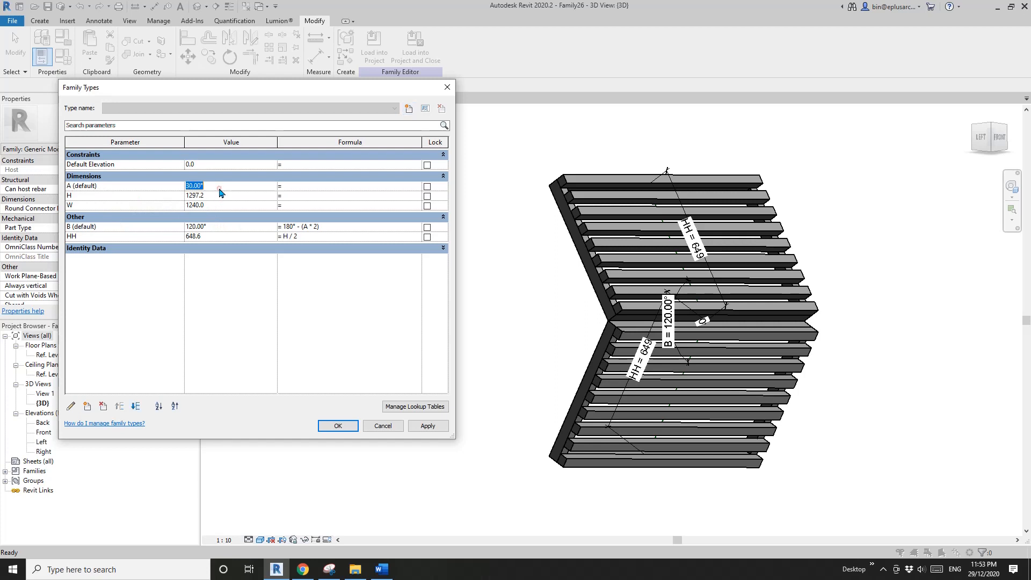
text(0)
click(428, 426)
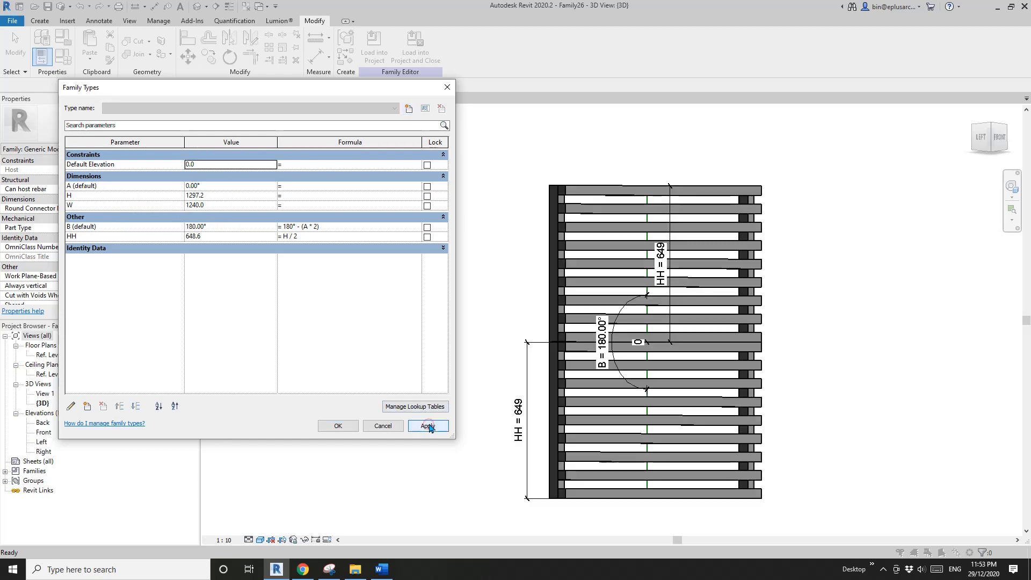
click(236, 188)
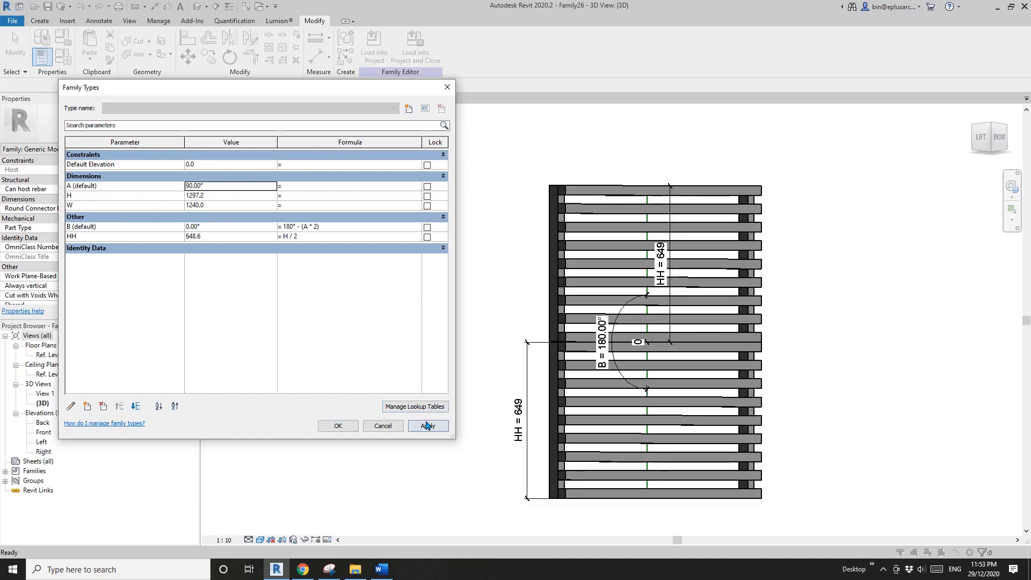
click(428, 425)
click(224, 188)
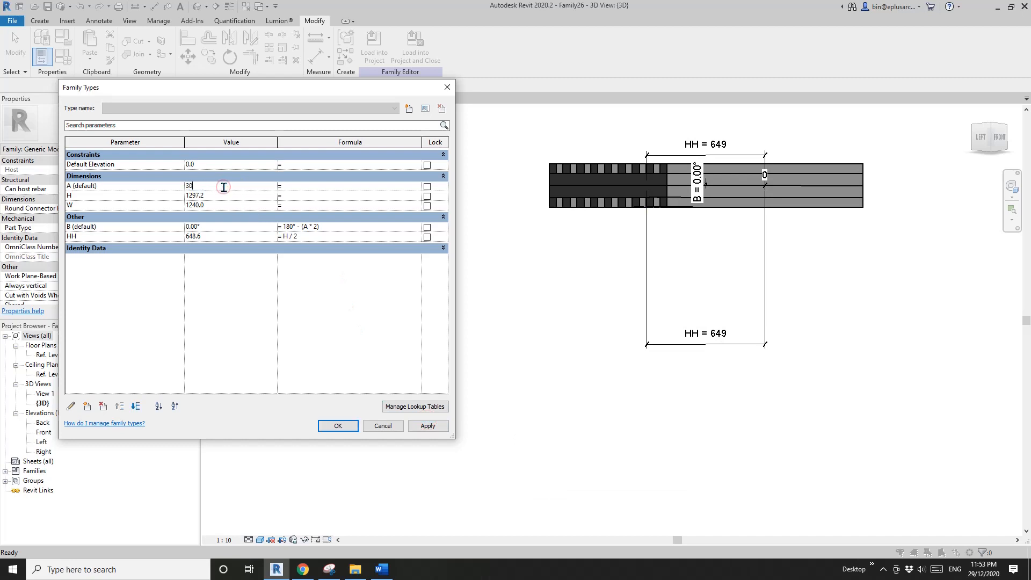
click(427, 425)
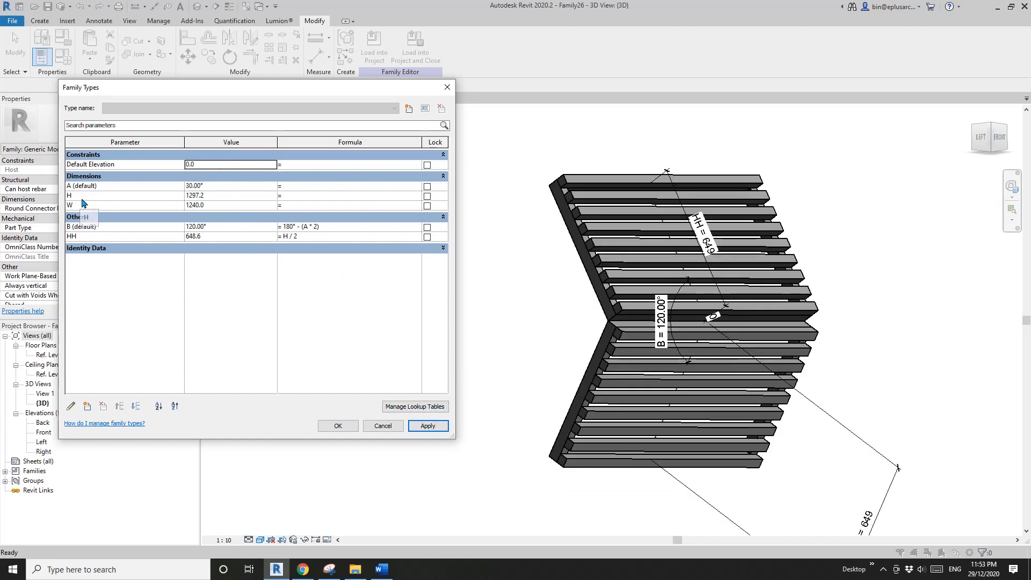
- Set the family parameters W to 900 and H to 2100, and accept the type changes
click(224, 206)
text(900)
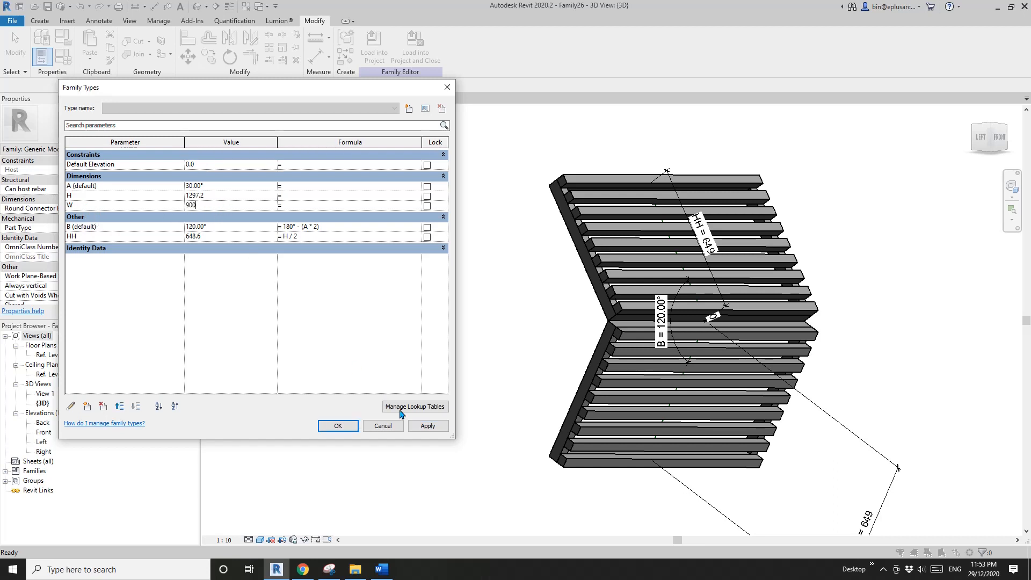
click(428, 425)
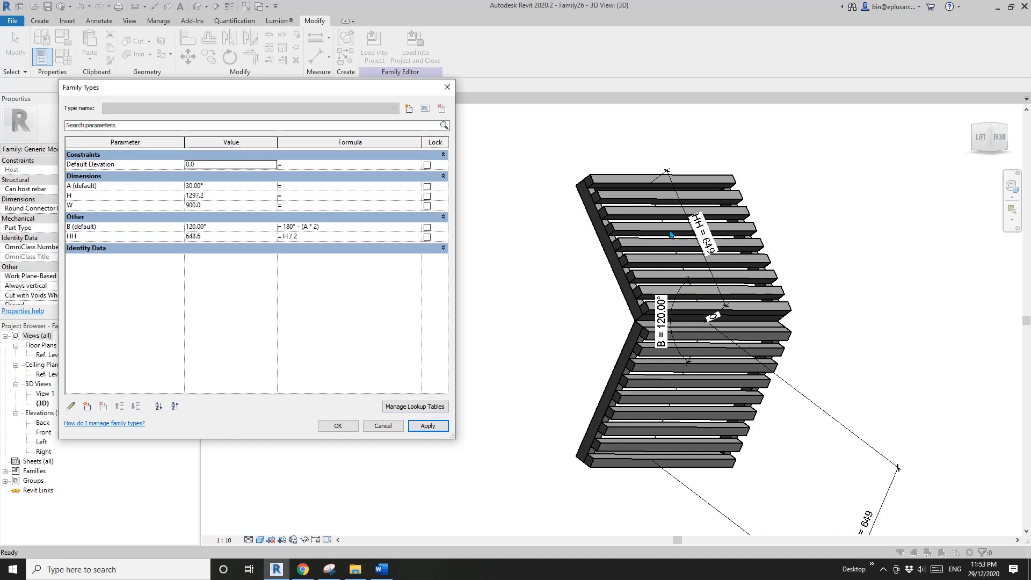
click(213, 197)
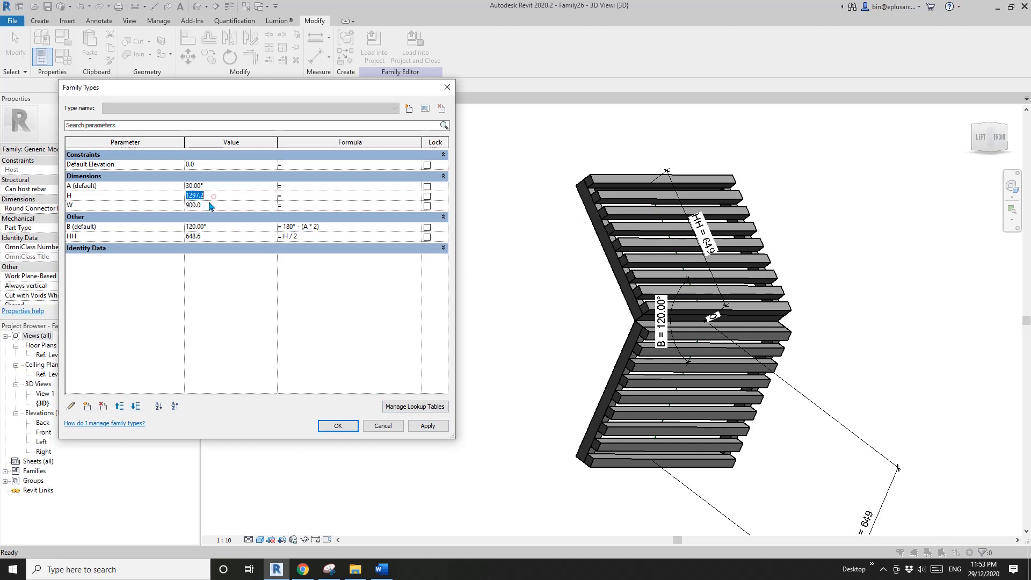
text(2100)
click(428, 427)
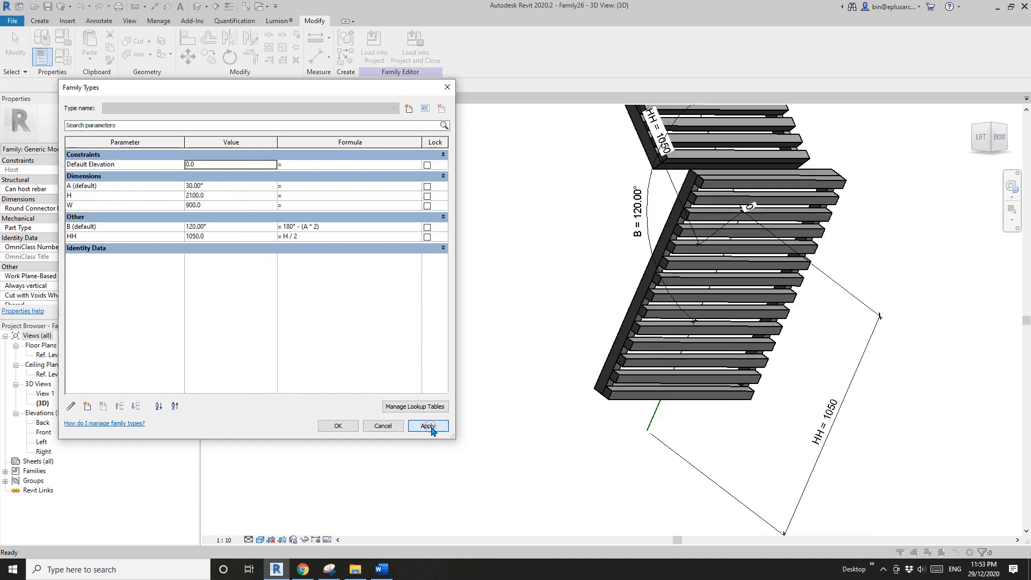
click(338, 425)
- Open the Left elevation and temporarily hide the upper panel to expose its inclined reference line
shift+middle_drag(502, 333, 601, 312)
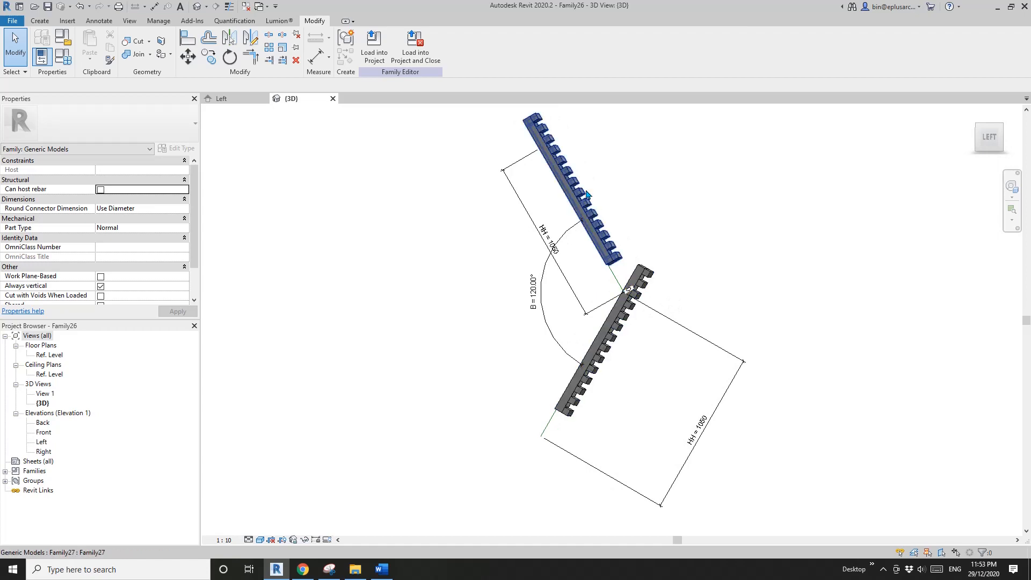
double_click(44, 442)
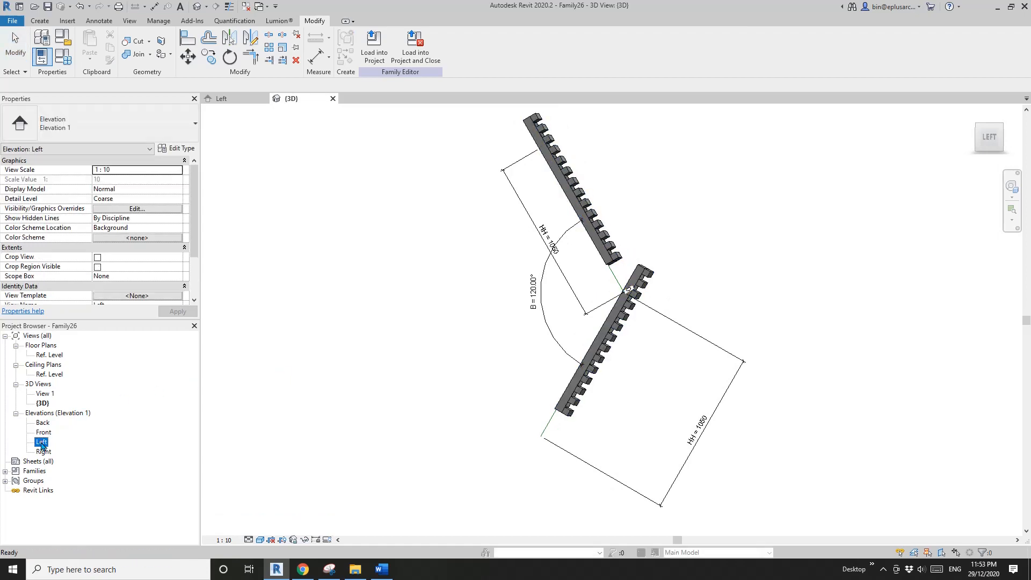
middle_drag(549, 346, 511, 415)
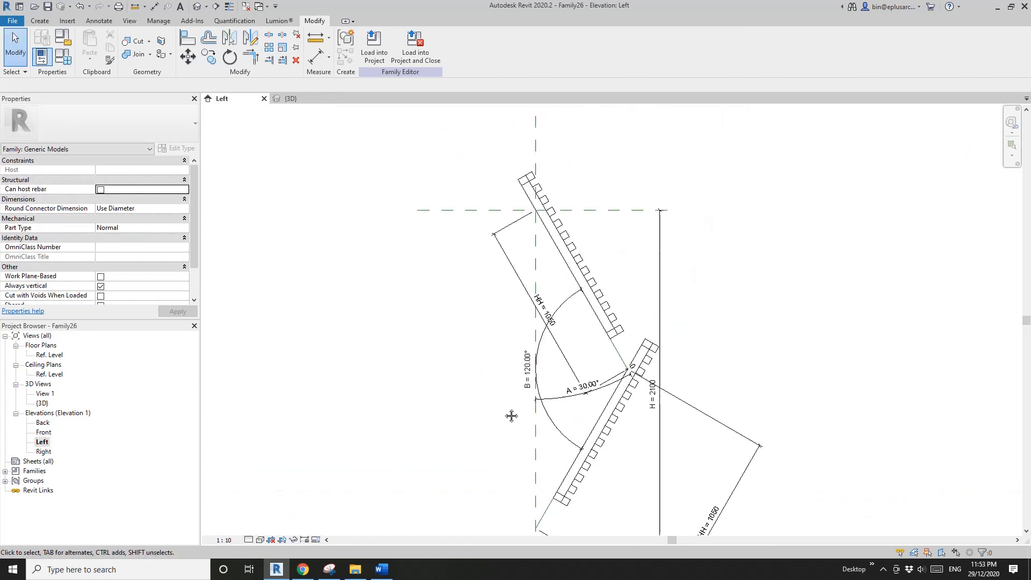
scroll(541, 196, up, 2)
click(556, 212)
scroll(555, 213, up, 2)
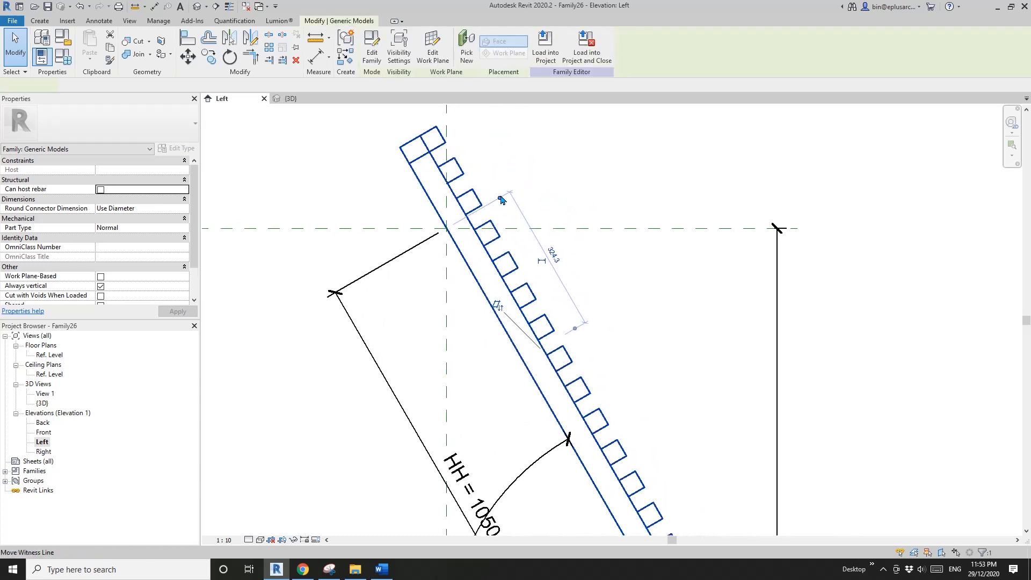
key(h)
scroll(476, 231, up, 2)
middle_drag(475, 231, 450, 239)
scroll(497, 212, down, 1)
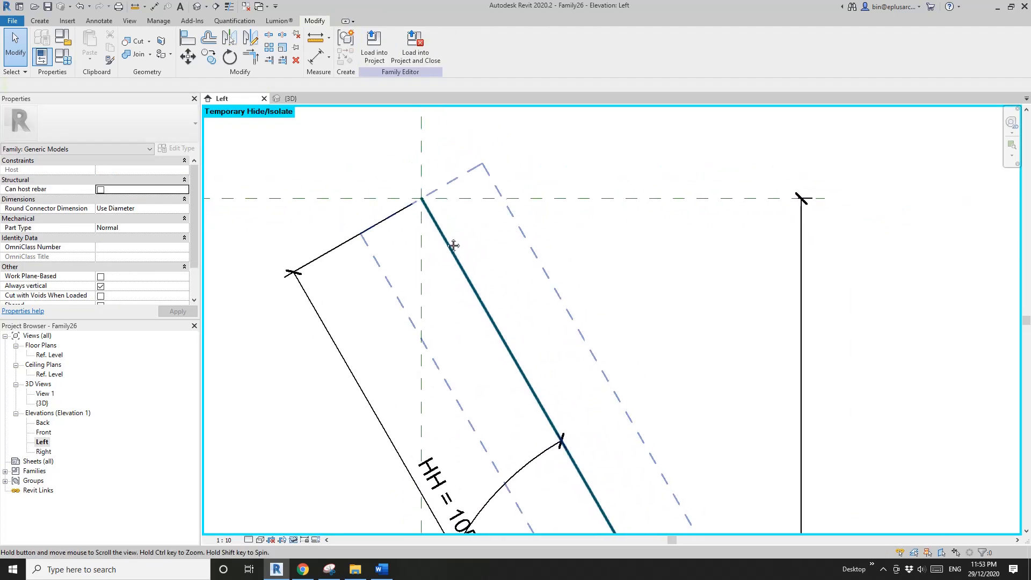
- Set the work plane by picking the plane of the upper inclined reference line
click(39, 21)
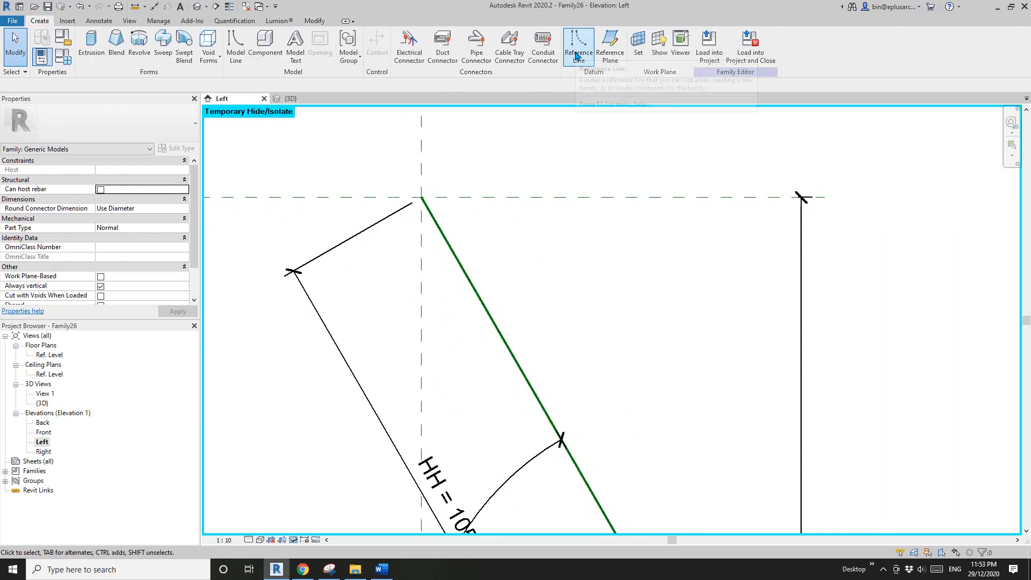
click(638, 41)
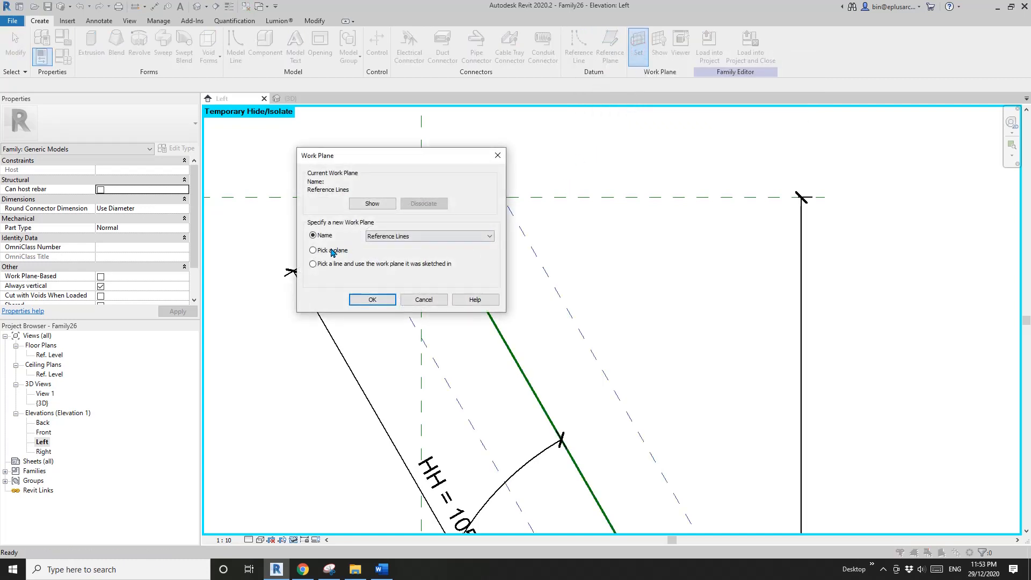
click(371, 299)
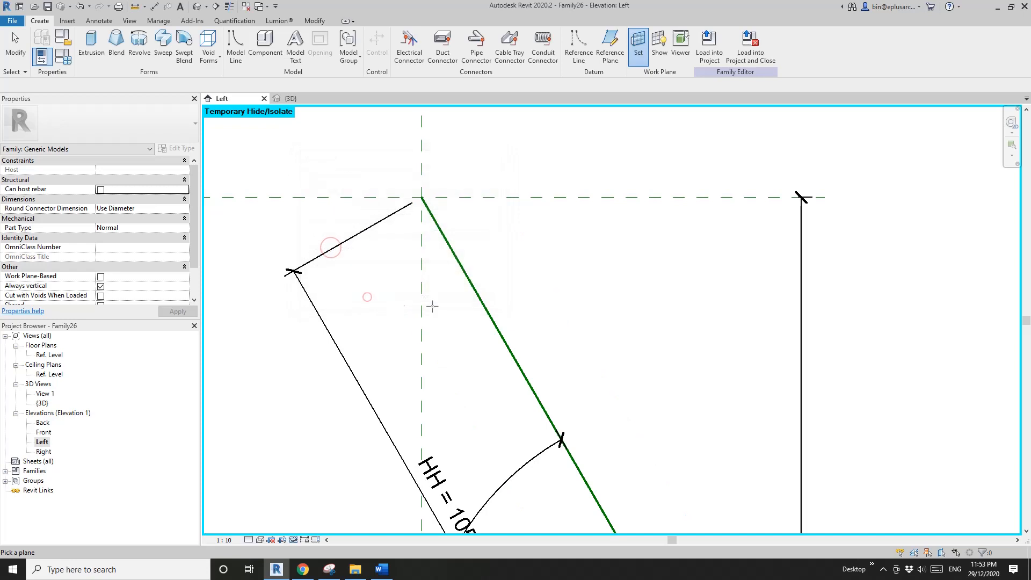
click(475, 292)
- Draw a 100 mm reference line from the inclined line's upper end, perpendicular to it
click(579, 43)
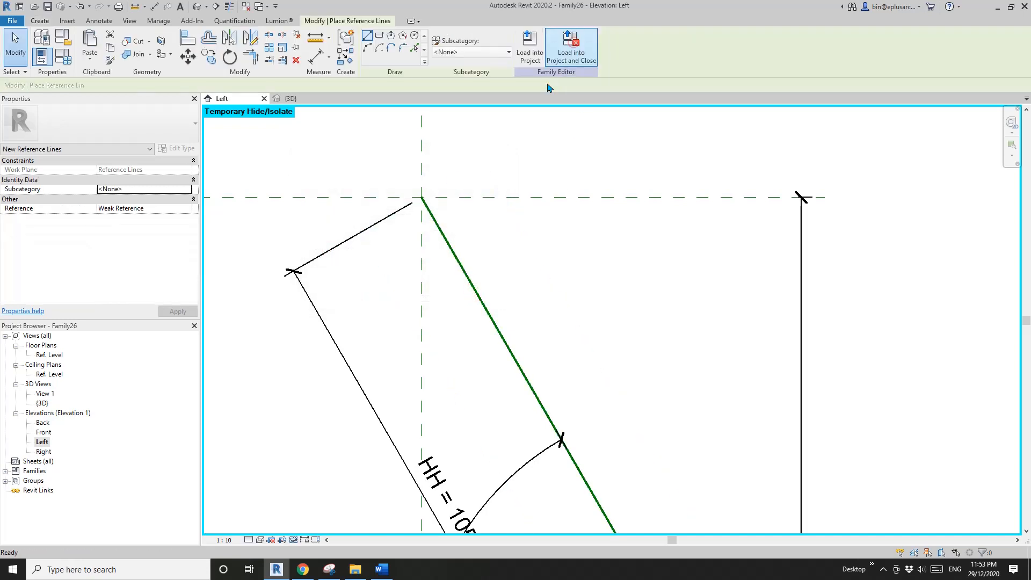
click(421, 197)
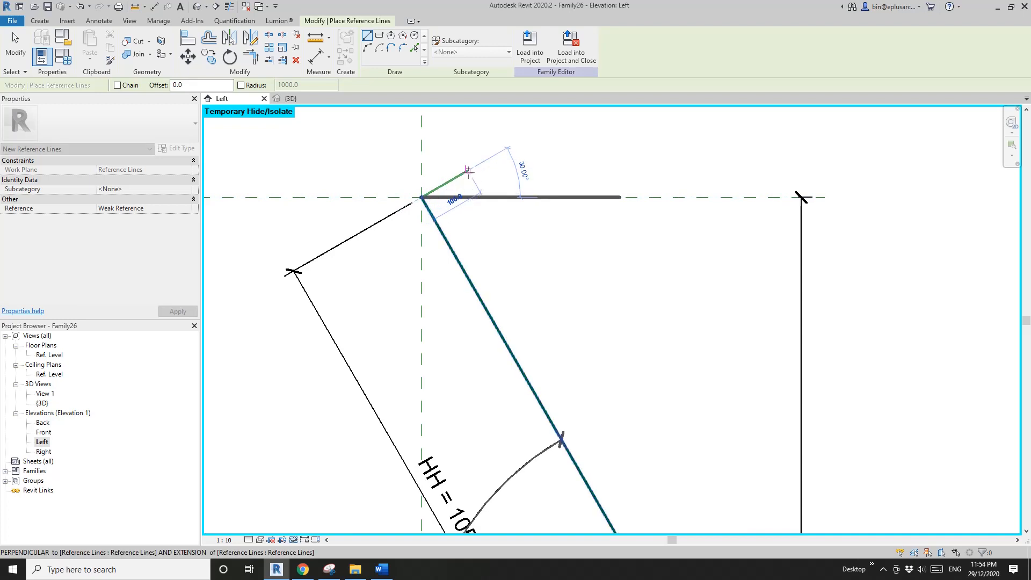
click(468, 171)
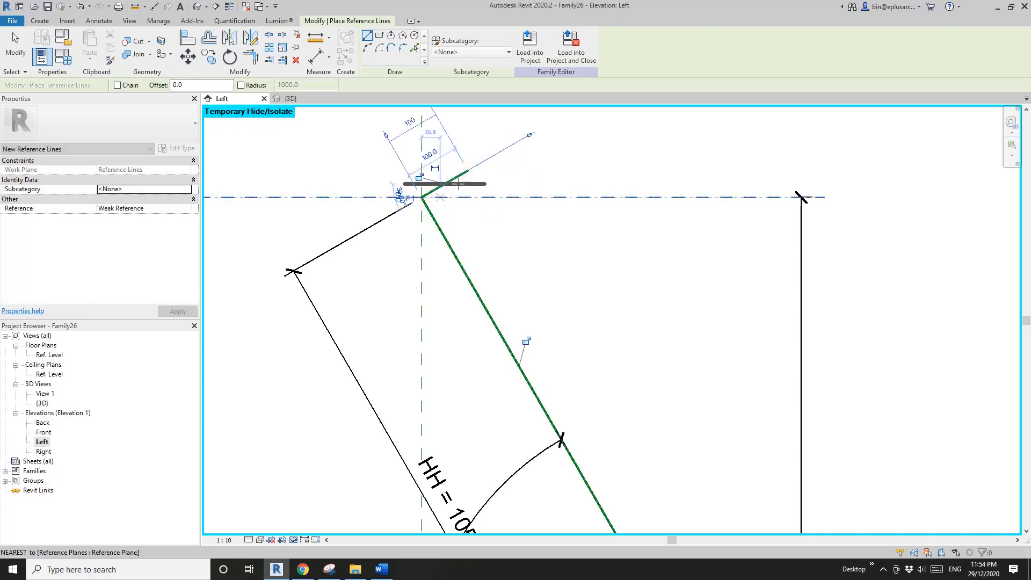
key(Escape)
key(Escape)
scroll(467, 215, down, 2)
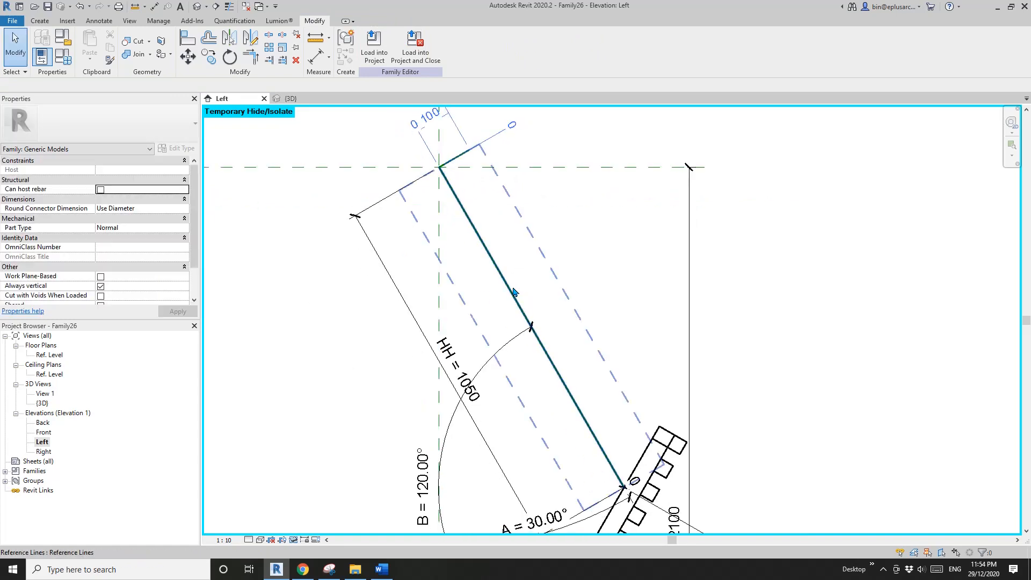
- Set the upper reference line's angle dimension A to 45° to test the perpendicular line
click(488, 211)
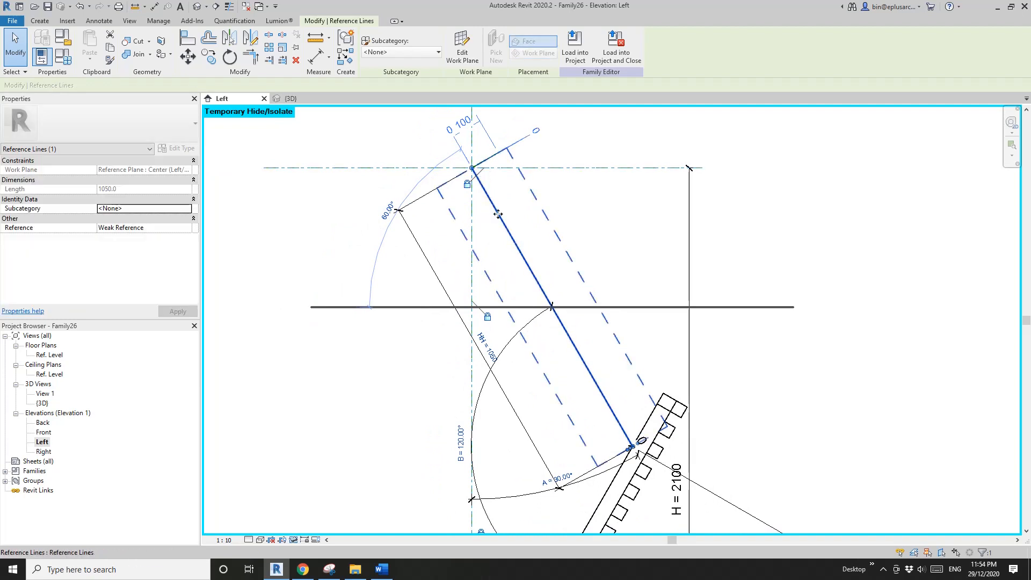
click(561, 476)
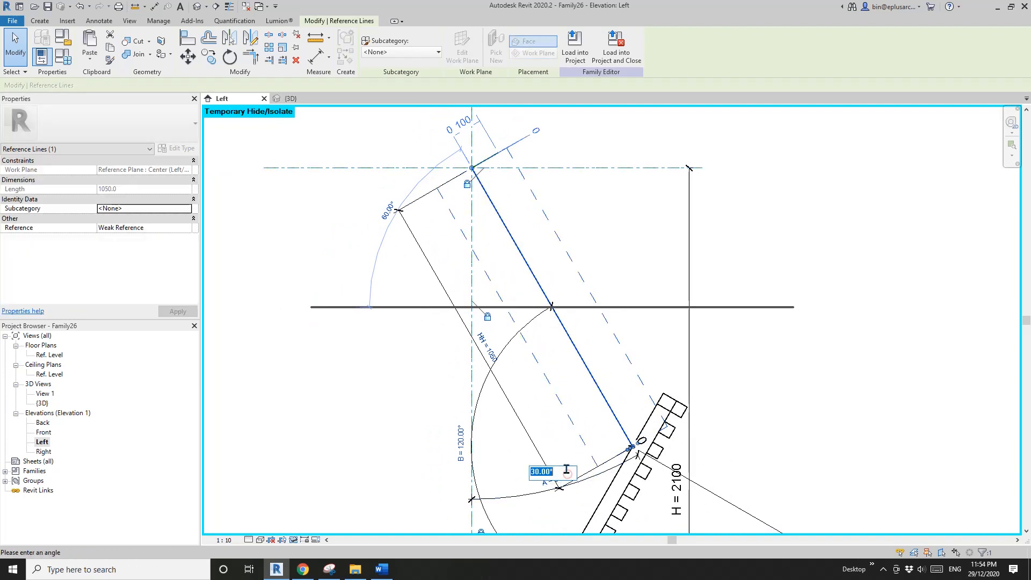
text(45)
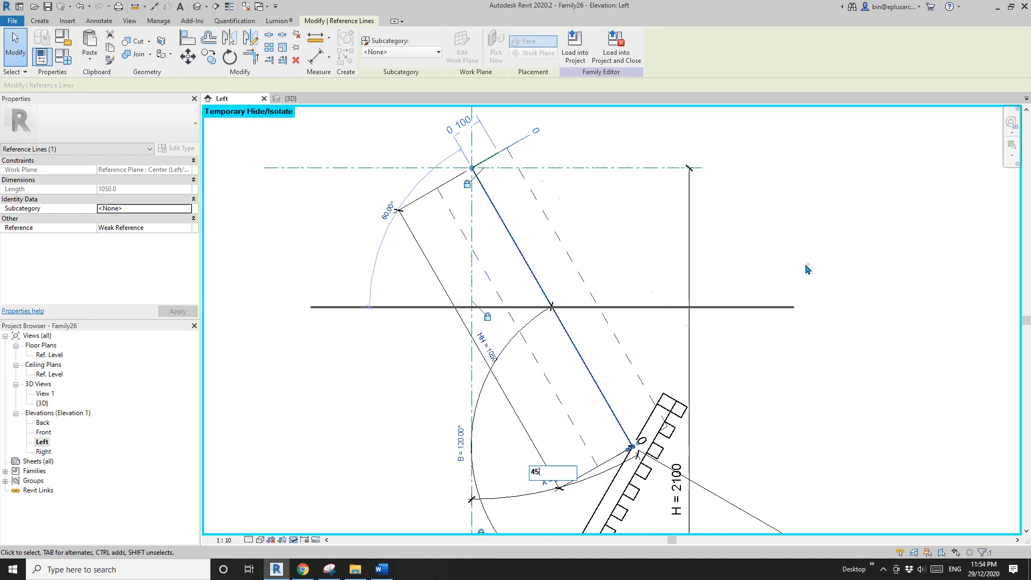
key(Return)
key(Escape)
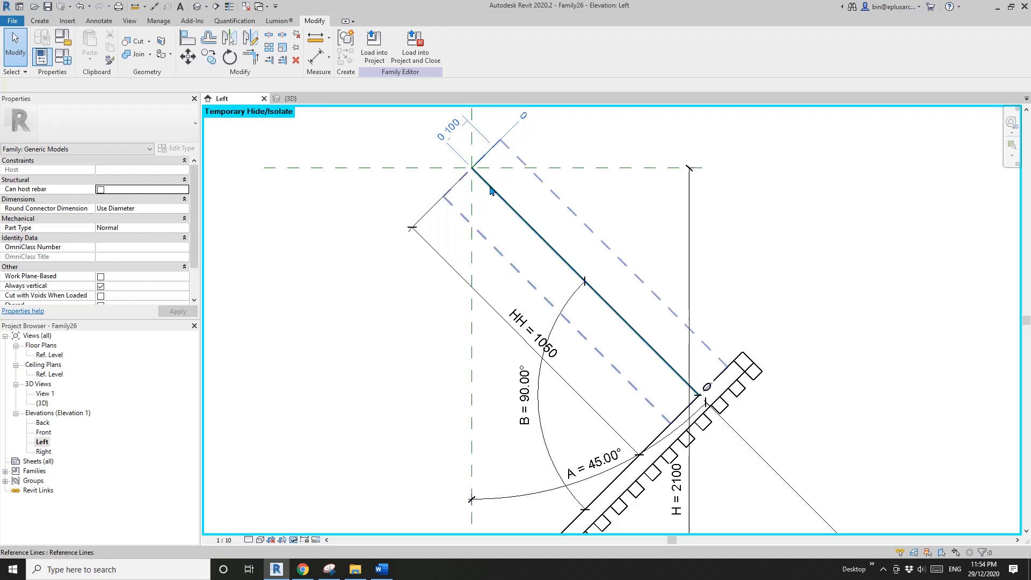
- Reset the temporary hide so the upper panel is displayed again
middle_drag(533, 247, 496, 265)
scroll(507, 267, up, 1)
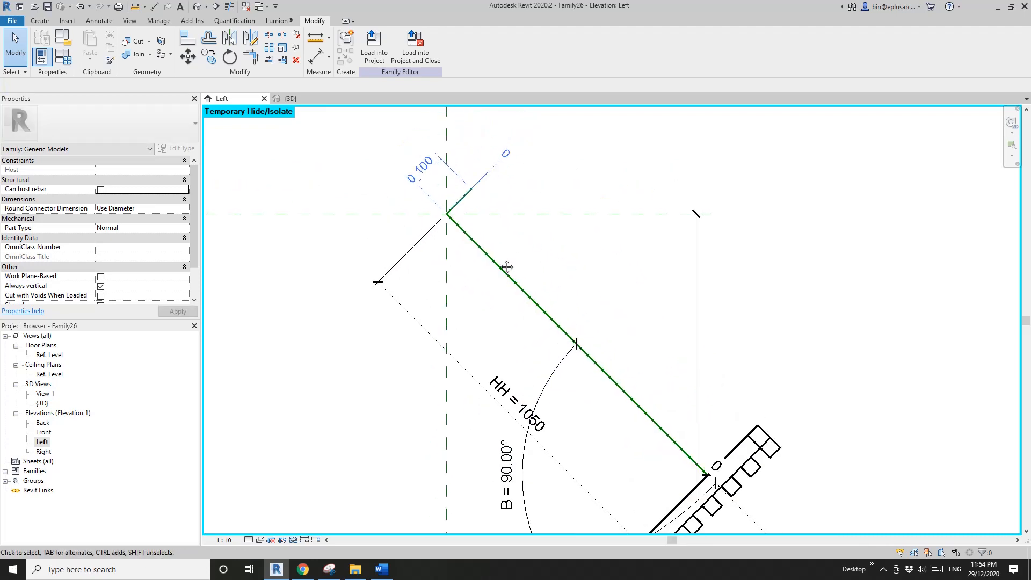
key(r)
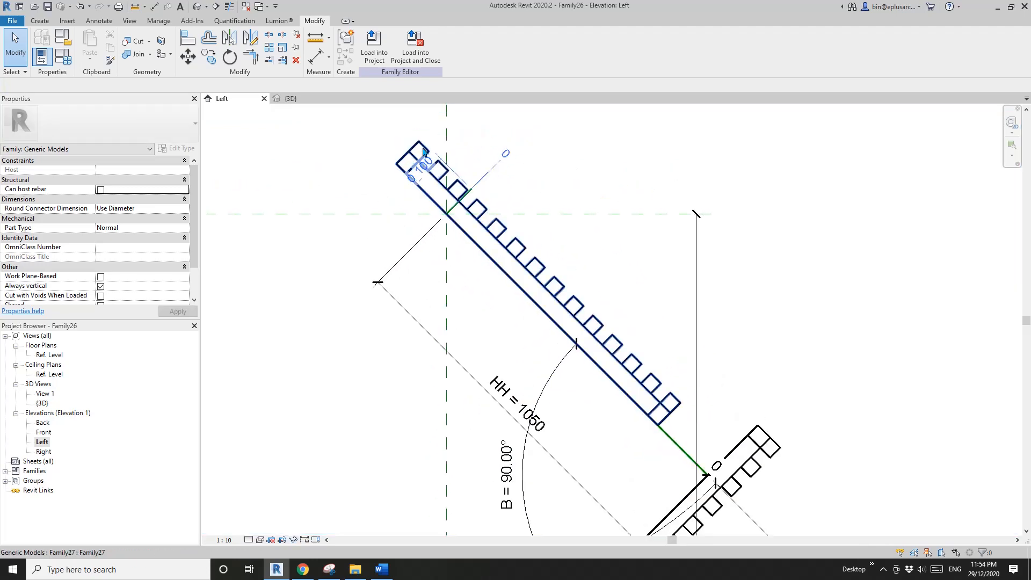
- Align the upper panel's top end to the perpendicular reference line and lock the alignment
key(a)
scroll(448, 208, up, 6)
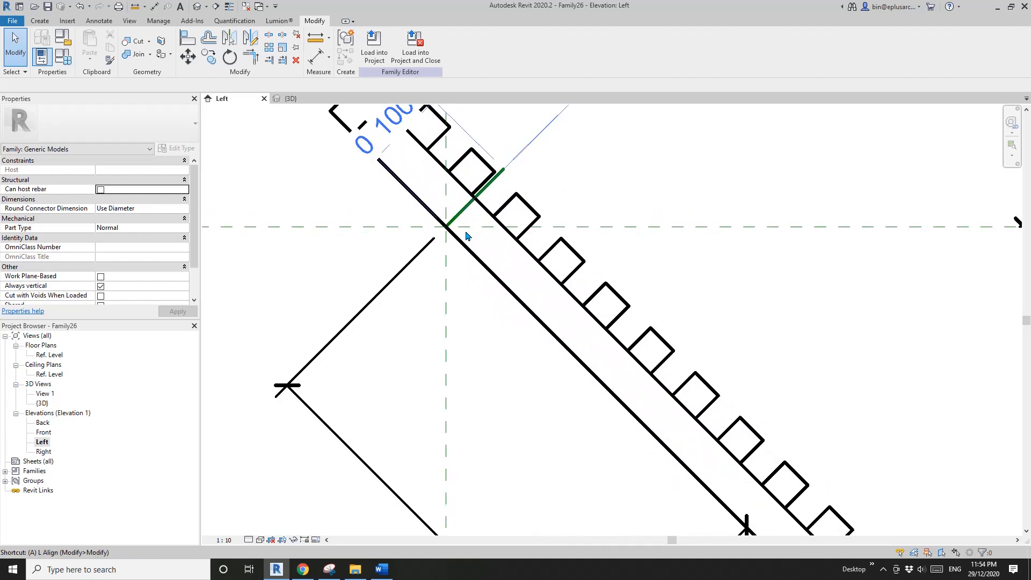
key(l)
click(461, 214)
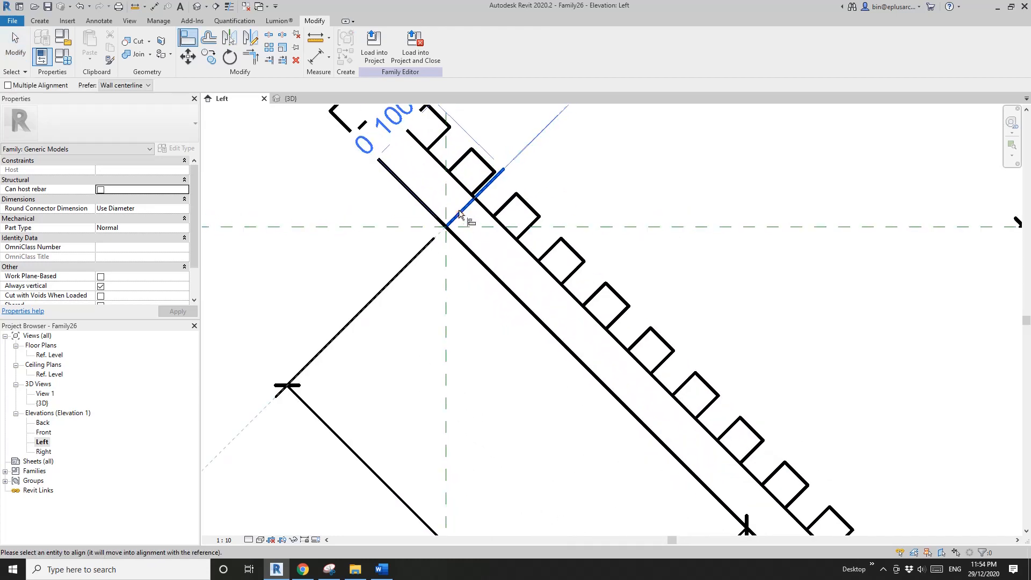
scroll(461, 216, down, 2)
middle_drag(460, 216, 496, 272)
scroll(407, 185, up, 3)
click(407, 180)
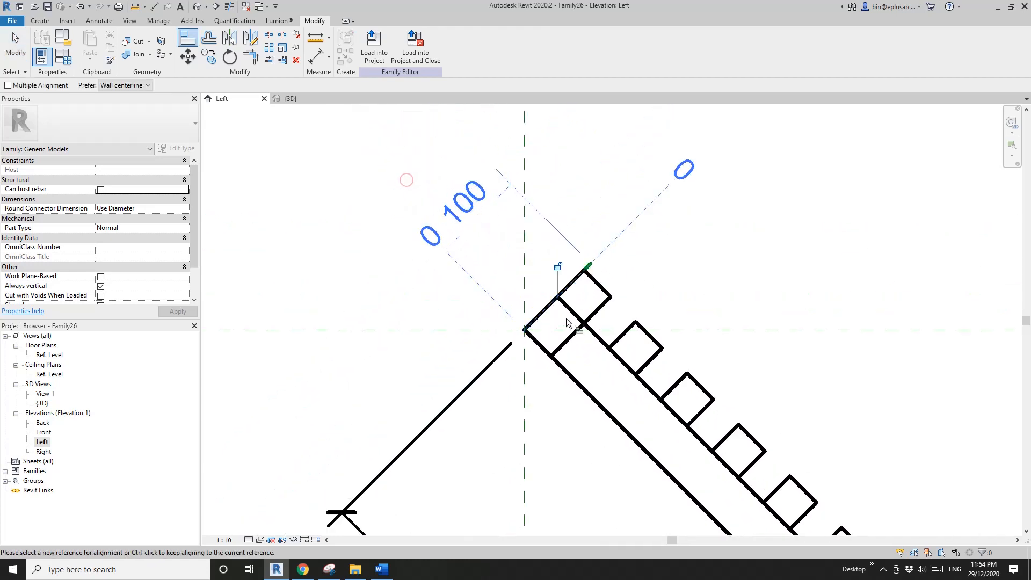
click(558, 267)
key(Escape)
key(Escape)
- Set the work plane by picking the plane of the lower inclined reference line
scroll(515, 304, down, 3)
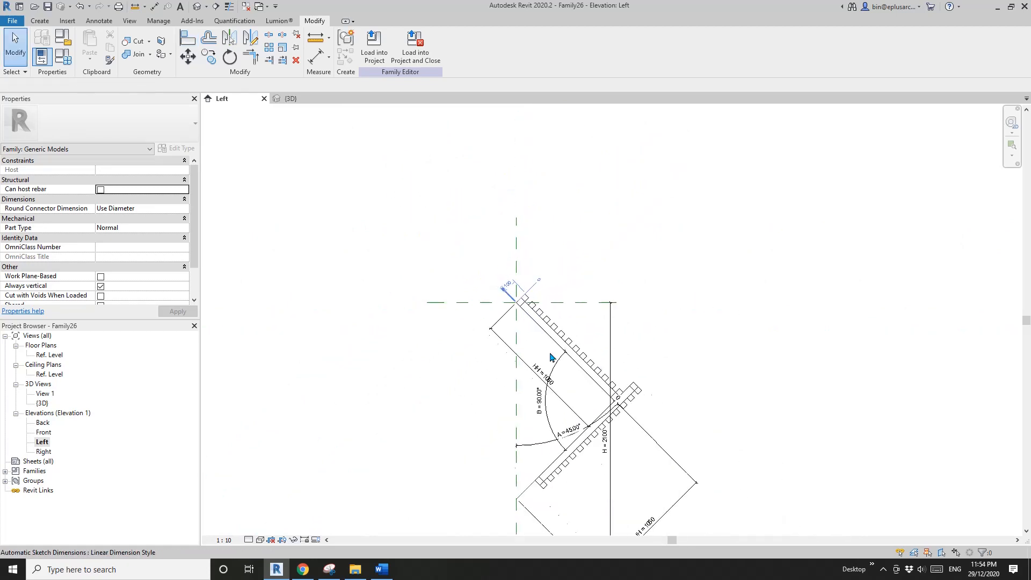
scroll(490, 345, up, 4)
scroll(430, 292, up, 2)
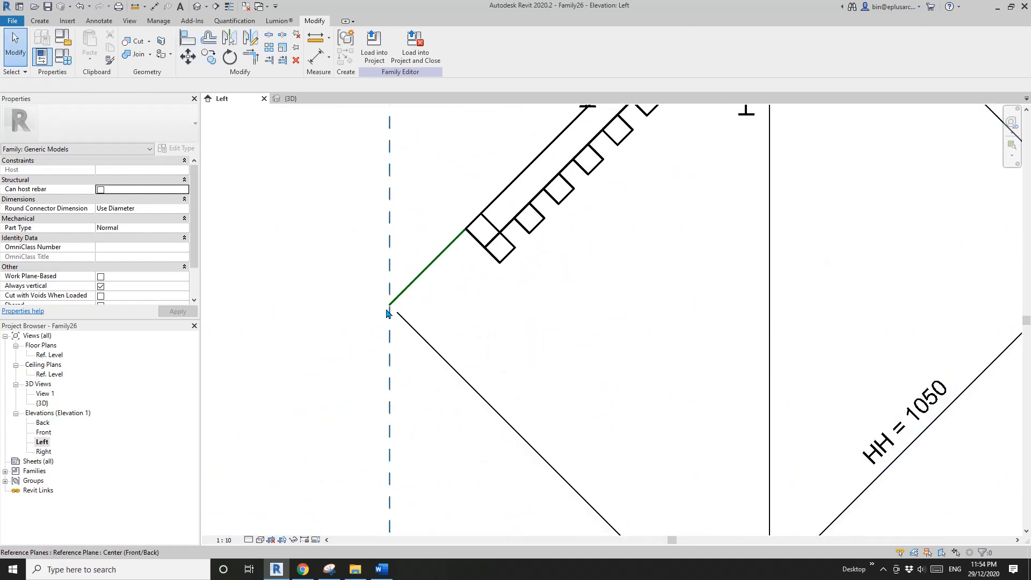
scroll(399, 325, down, 1)
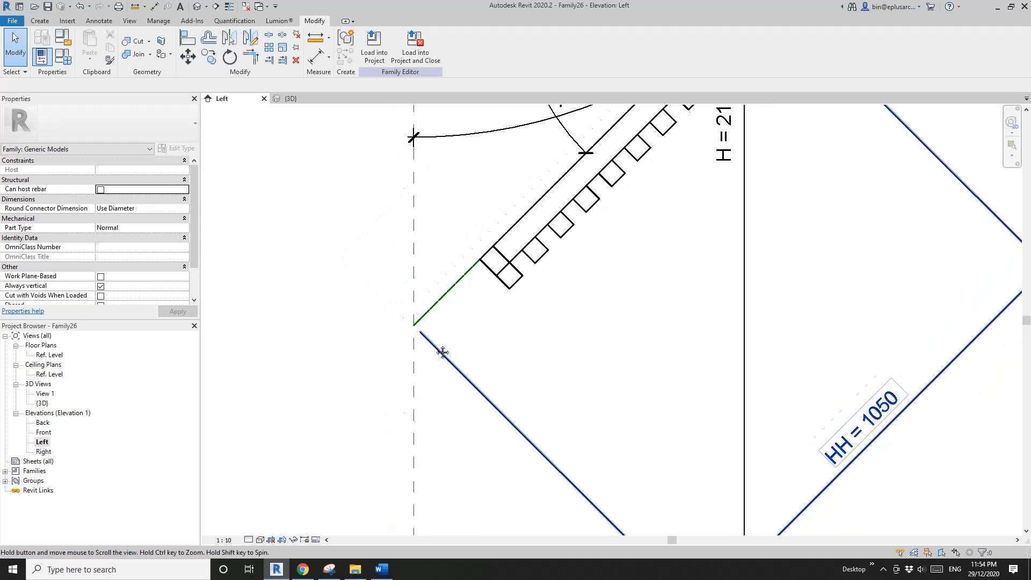
click(40, 21)
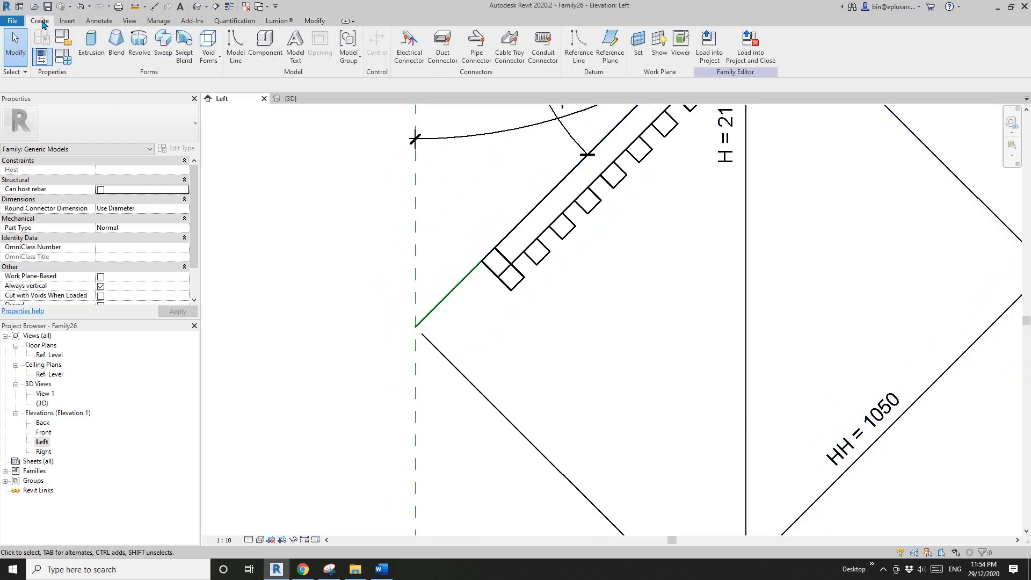
click(638, 47)
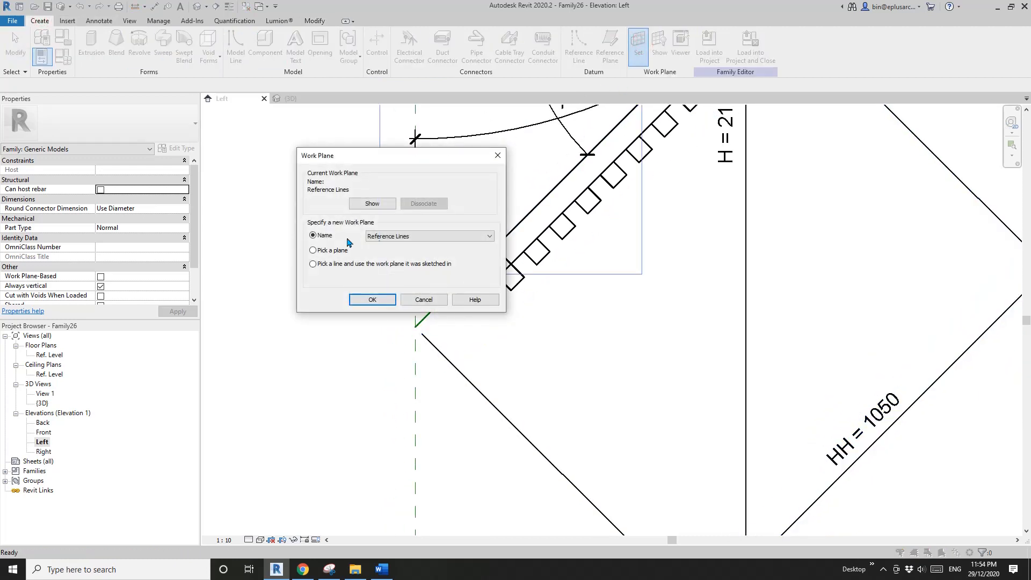
click(328, 251)
click(372, 299)
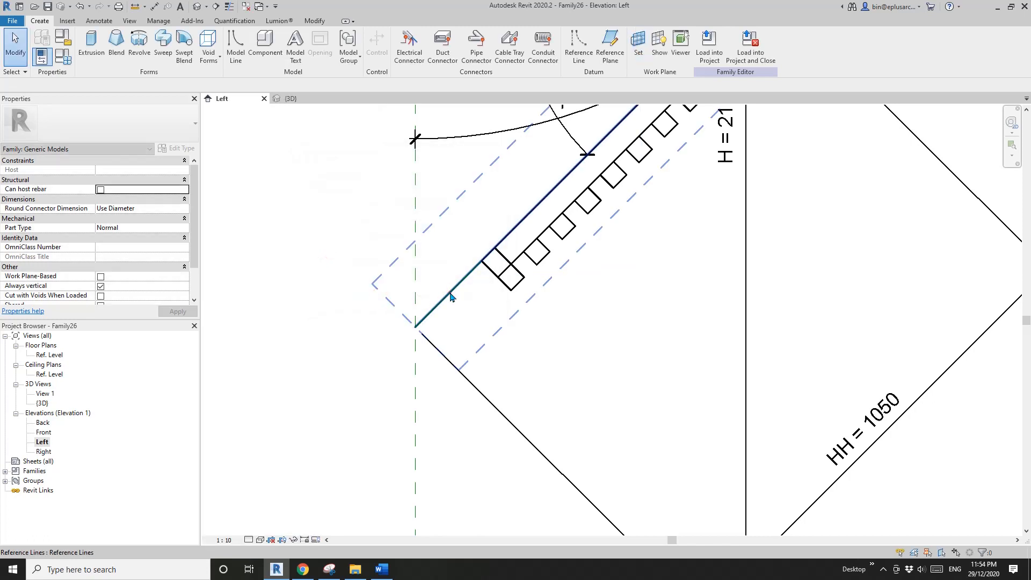
click(450, 292)
- Draw a reference line about 140 mm long from the lower inclined line's bottom end, perpendicular to it
click(578, 47)
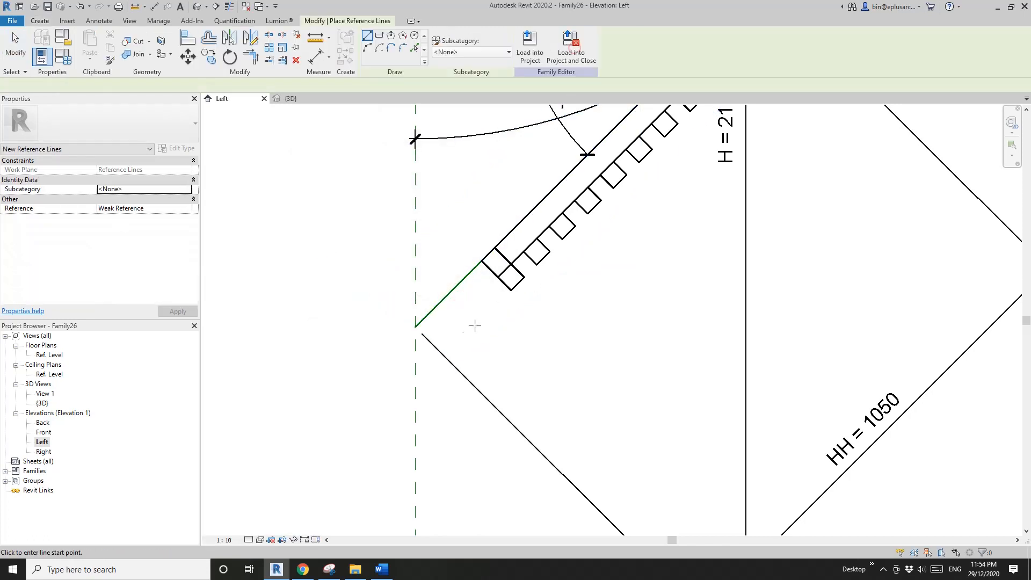
click(417, 328)
click(462, 373)
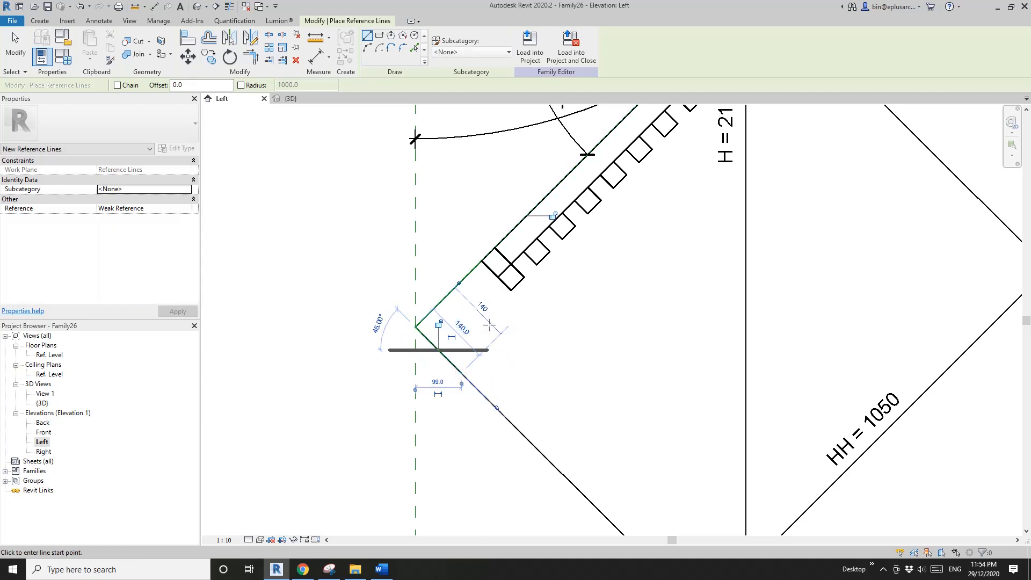
key(Escape)
key(Escape)
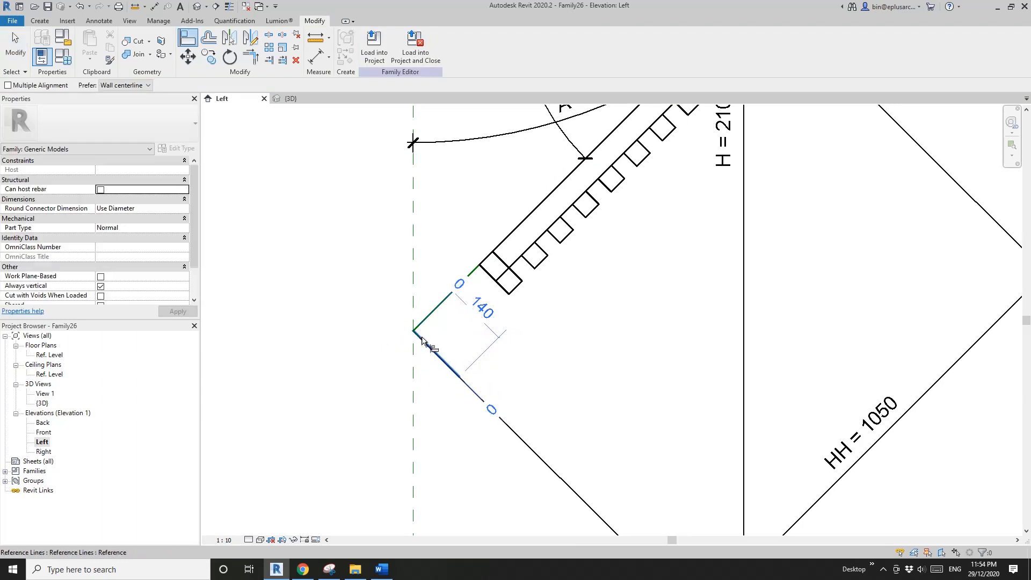
- Align the lower panel's bottom end to the new perpendicular reference line and lock the alignment
click(423, 340)
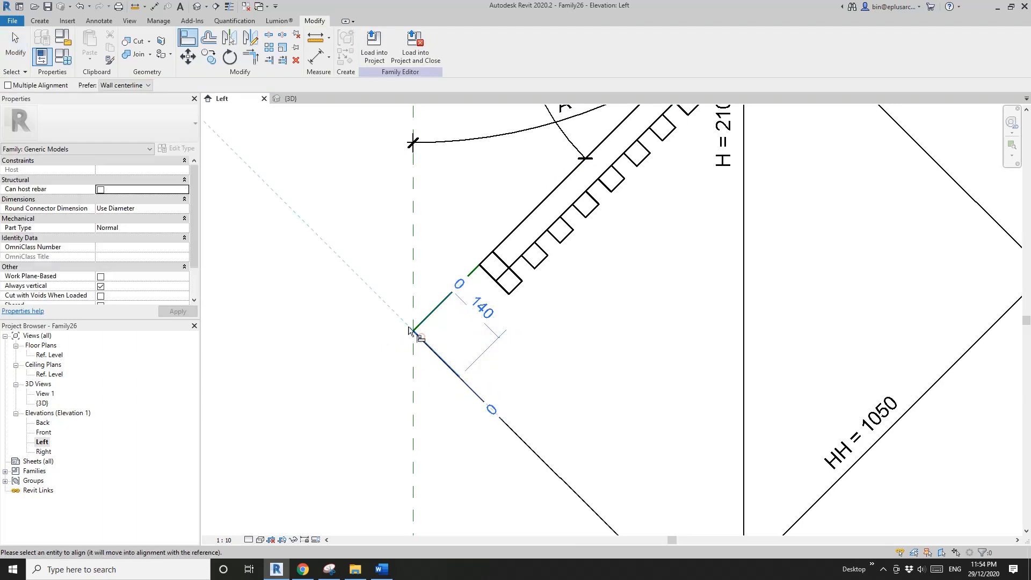
click(488, 275)
click(407, 355)
scroll(429, 351, down, 1)
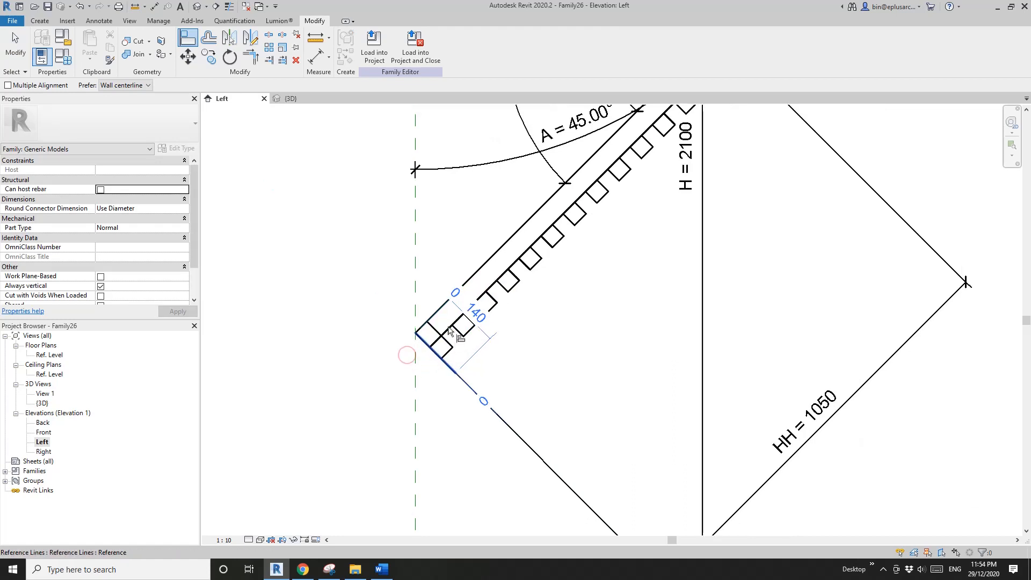
scroll(449, 330, down, 2)
key(Escape)
- Show the shade in the 3D view and set angle parameter A to 0° in the family types
click(197, 7)
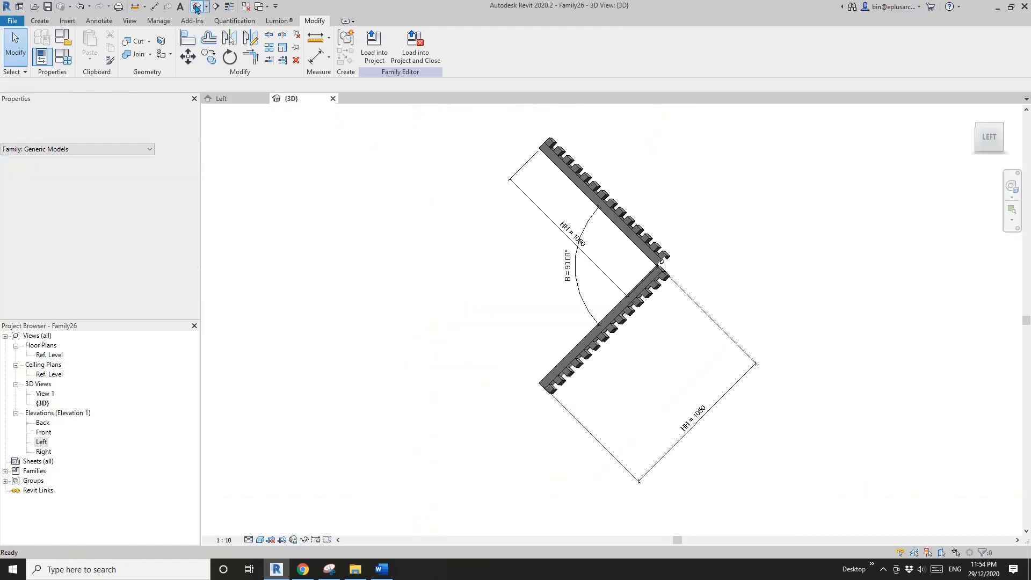
shift+middle_drag(484, 301, 458, 299)
click(68, 59)
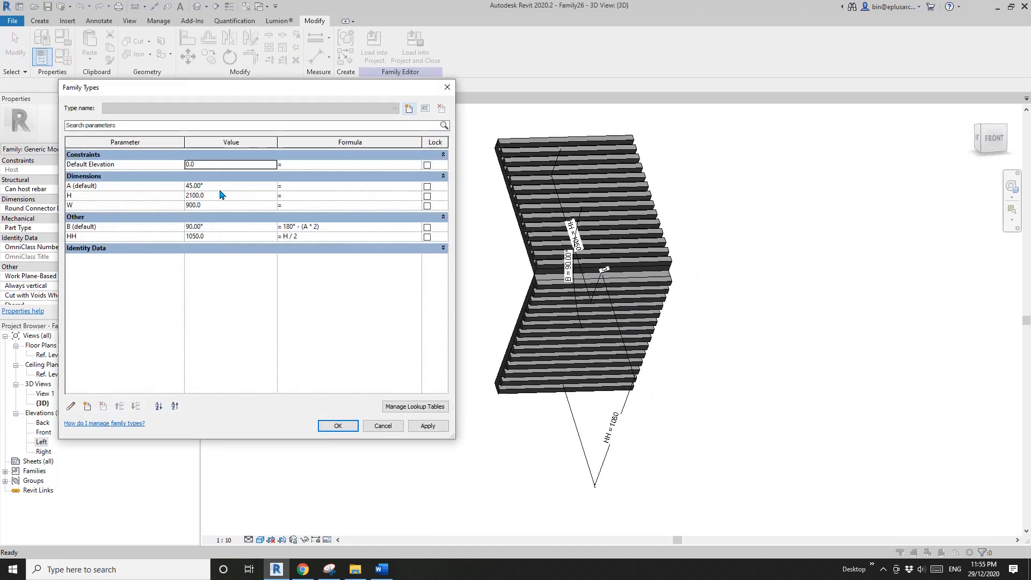
click(219, 188)
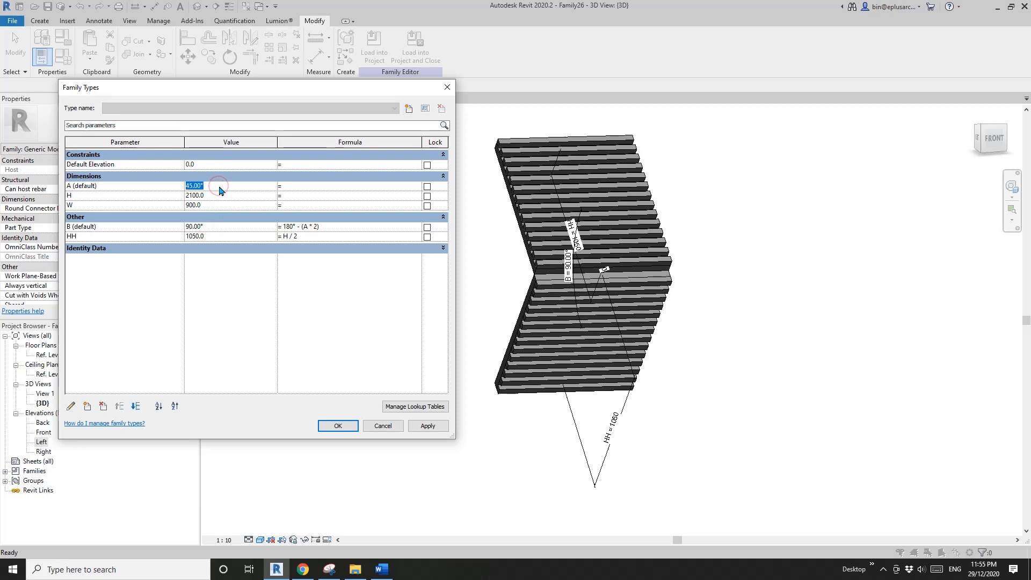
click(428, 426)
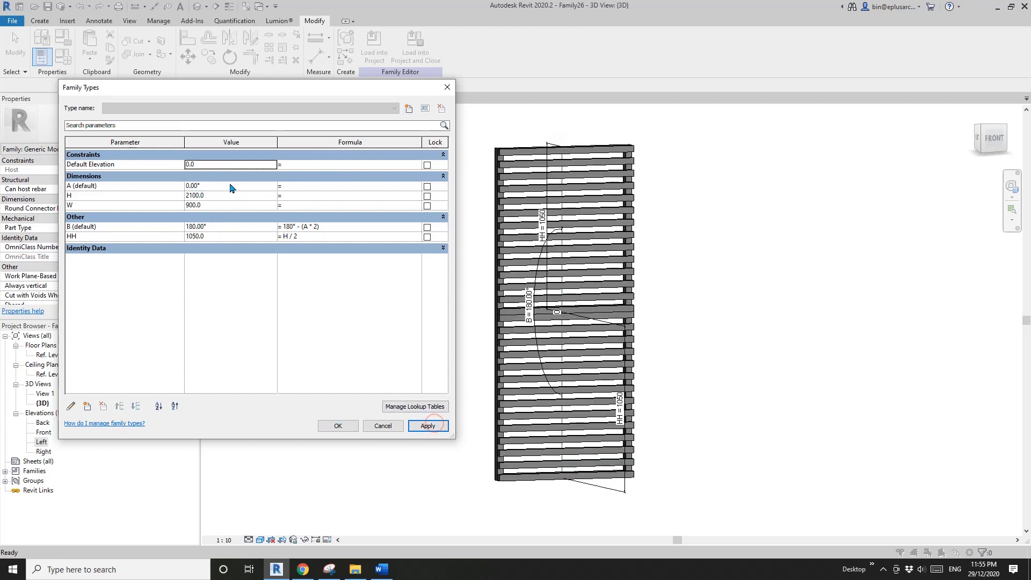
- Set the shade's height H to 1500 and width W to 1200, applying each value
click(222, 196)
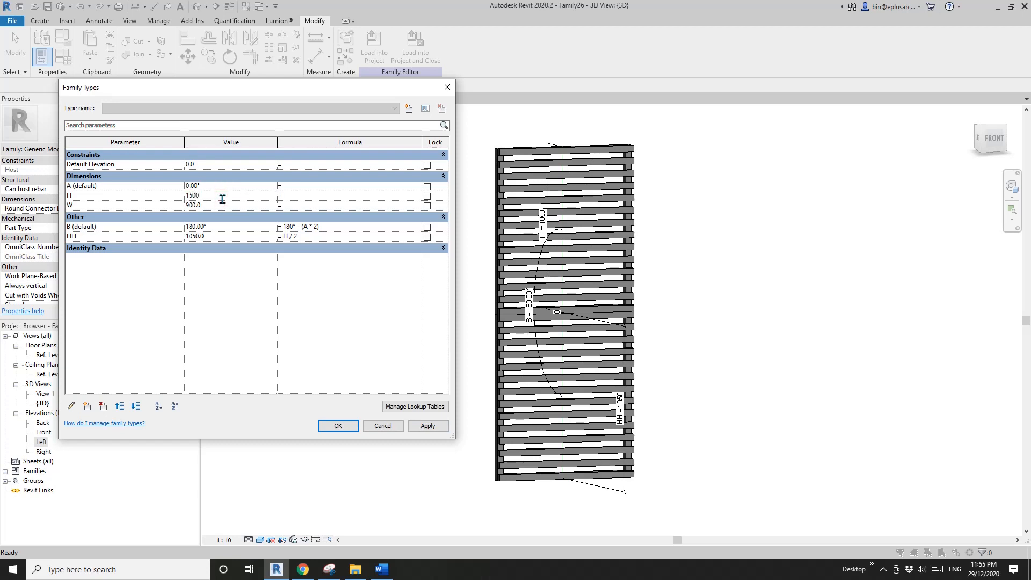
click(428, 426)
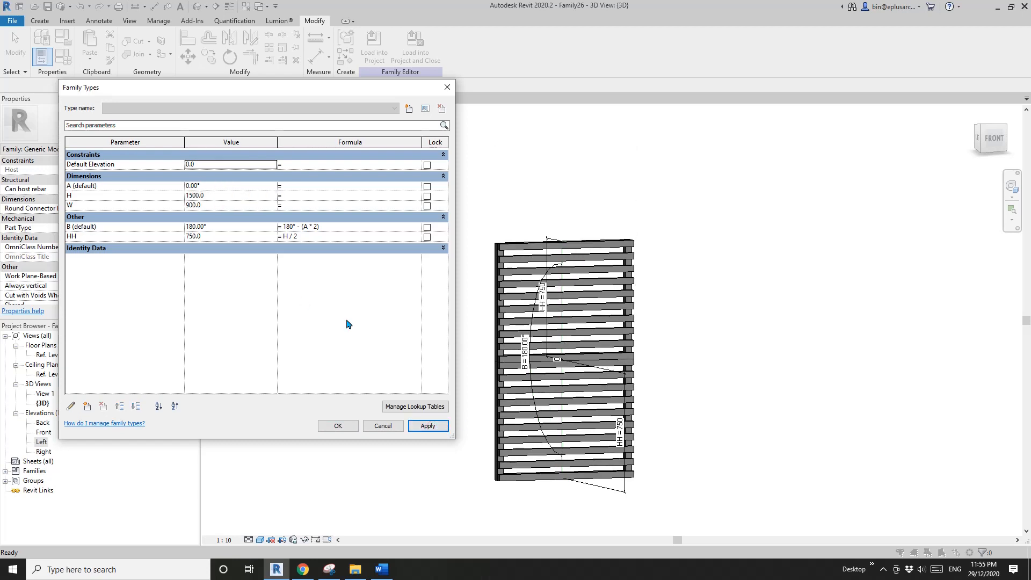
click(229, 208)
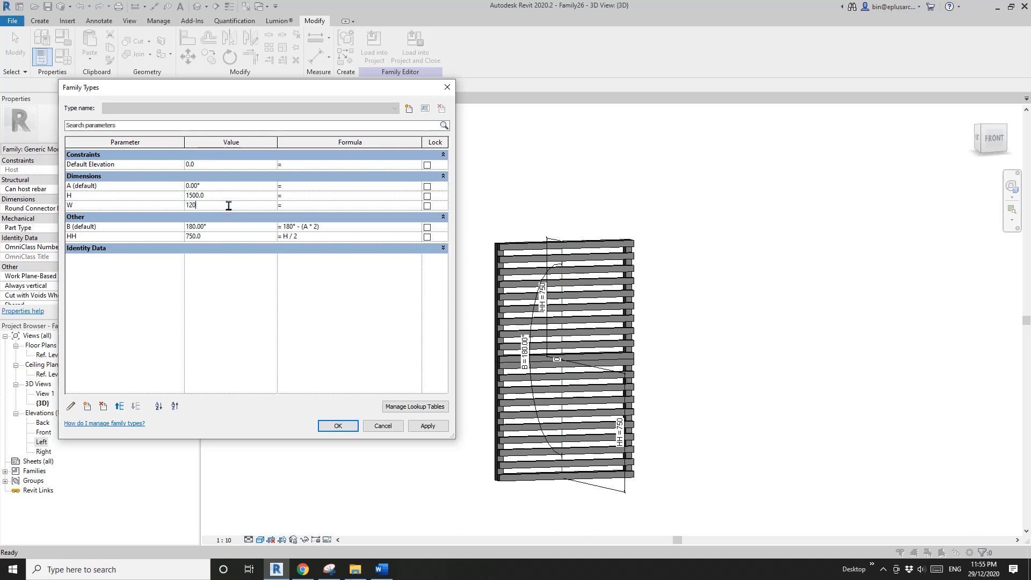
click(426, 427)
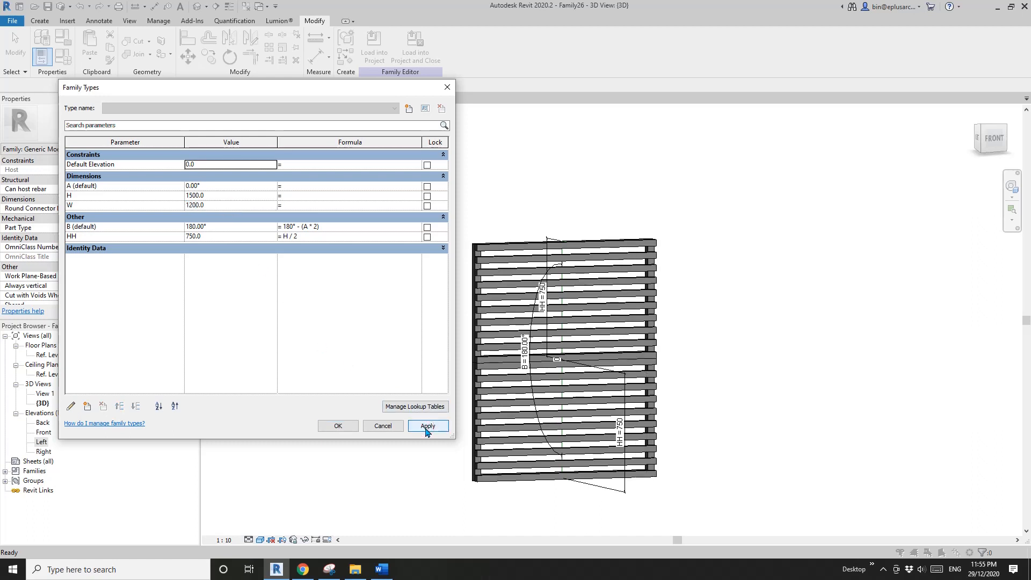
- Set angle parameter A to 45° and accept the family type changes
click(217, 186)
text(4)
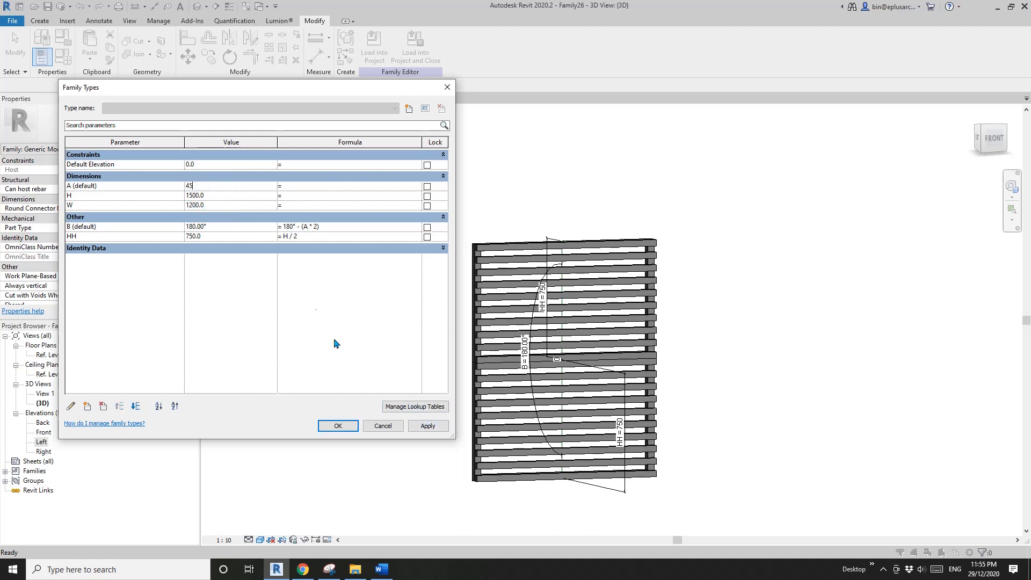
text(5)
click(428, 426)
click(338, 426)
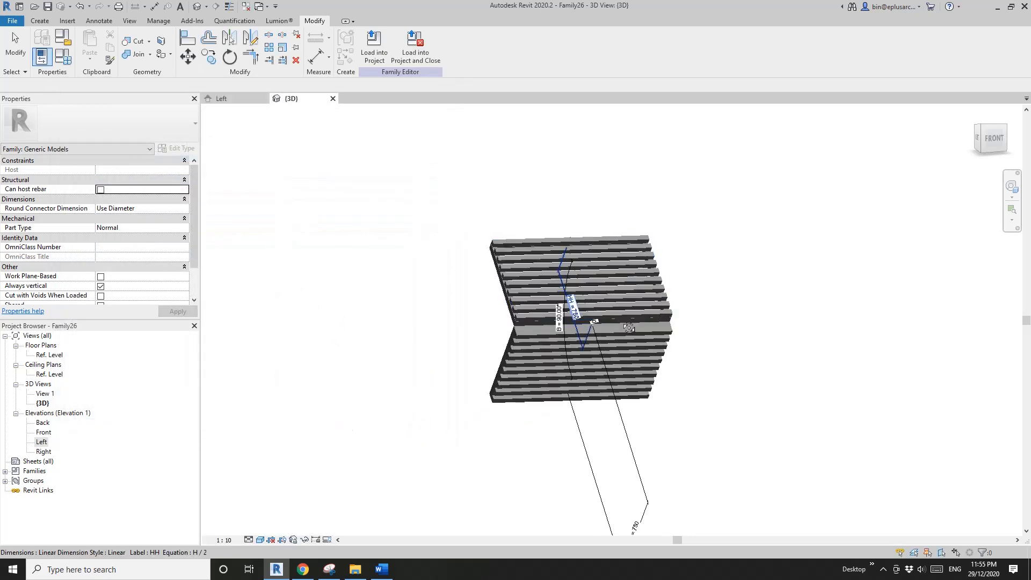
- Associate the upper panel's BM material with a new type parameter named Batten Material
shift+middle_drag(629, 328, 713, 283)
click(713, 283)
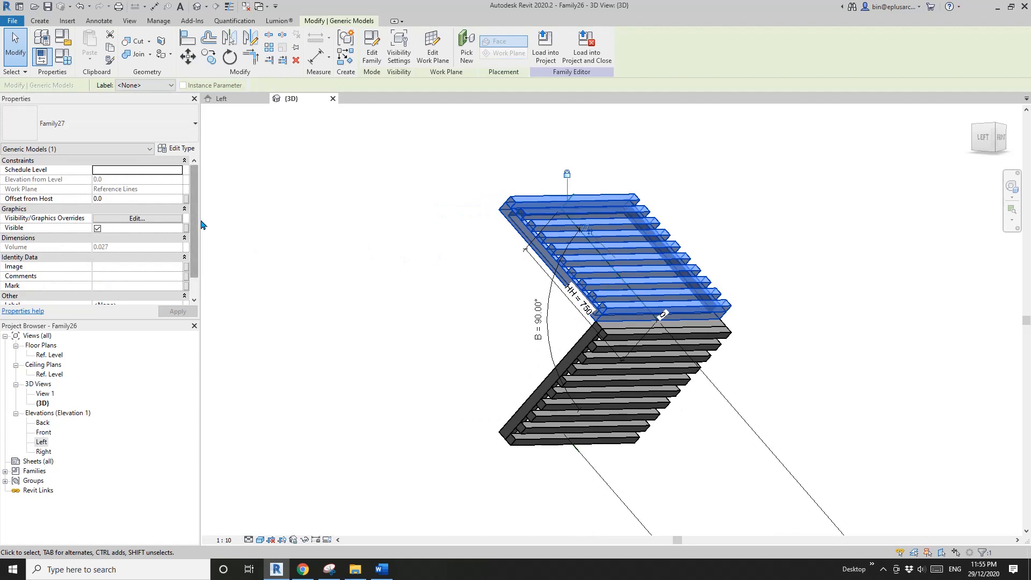
scroll(193, 226, down, 2)
scroll(193, 226, up, 2)
click(176, 149)
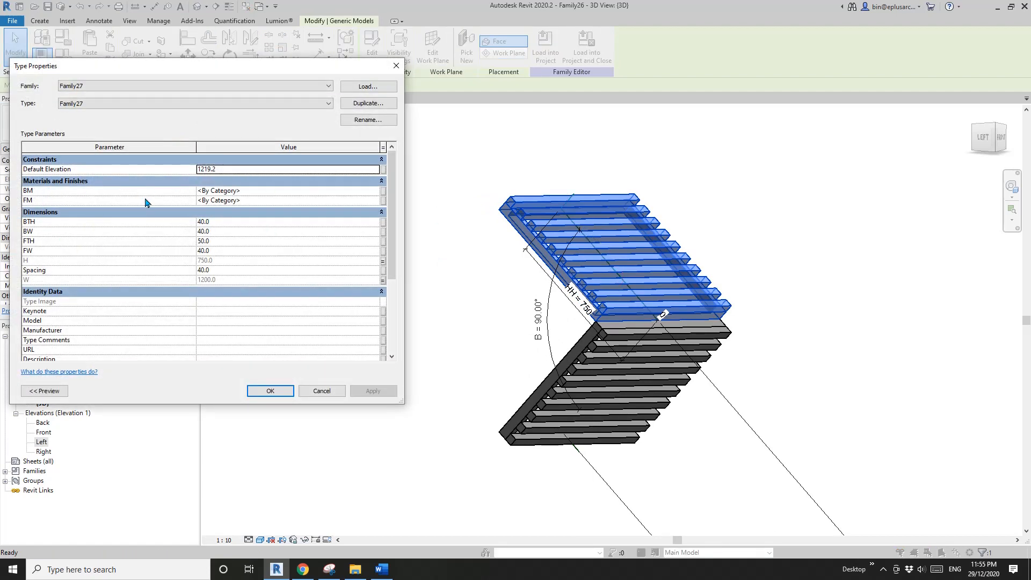
click(384, 191)
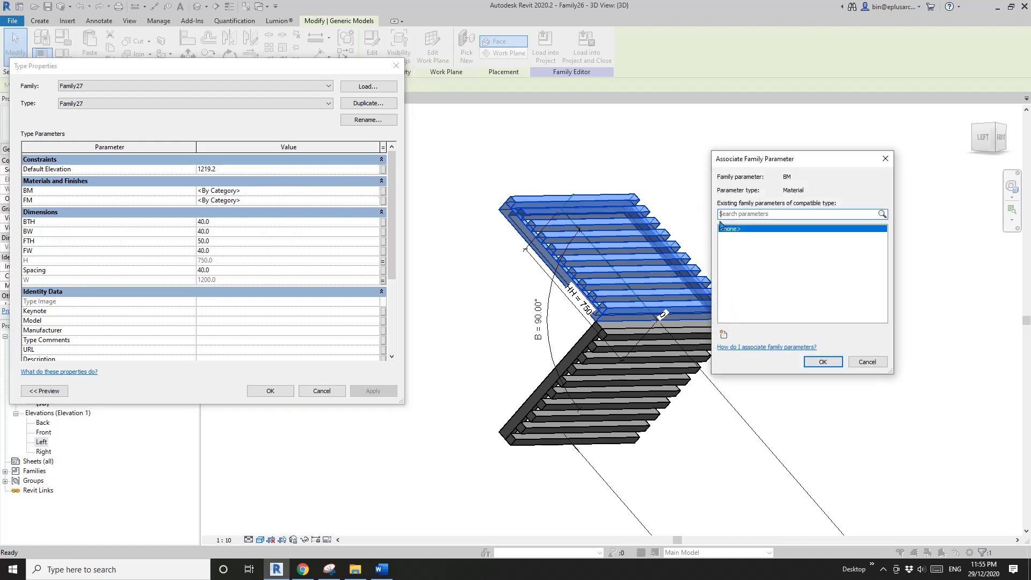
click(724, 334)
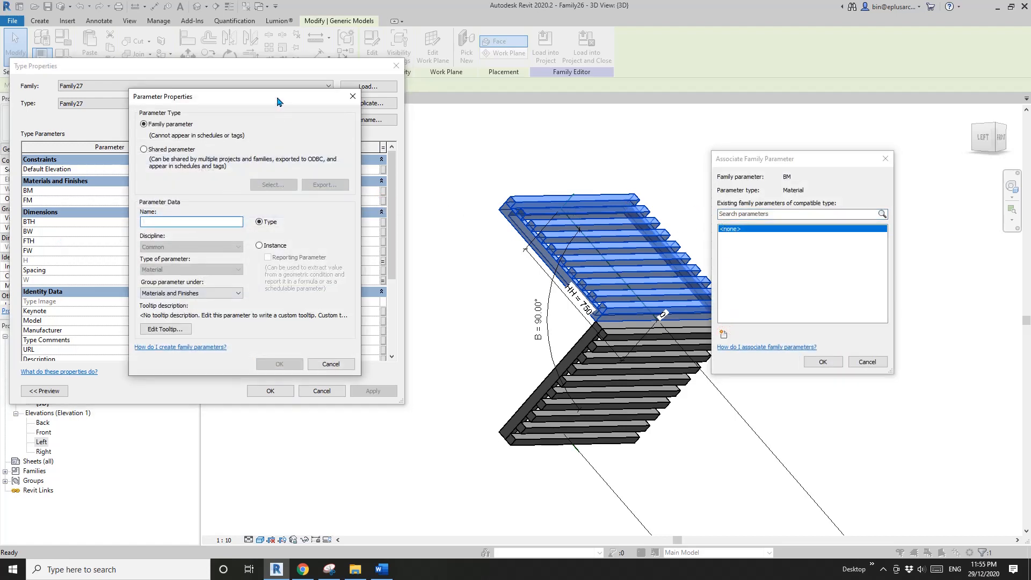
drag(279, 99, 505, 184)
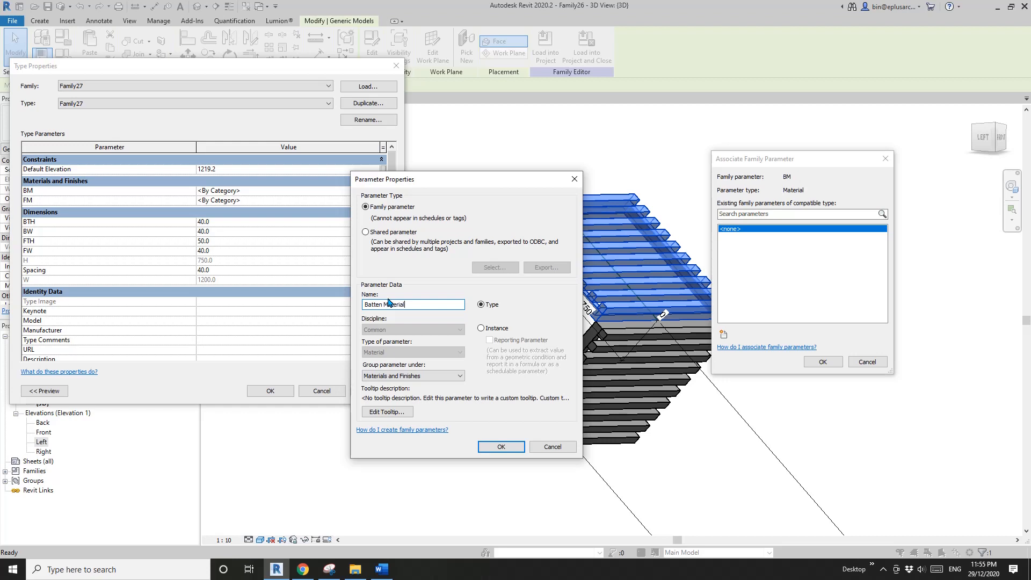
click(502, 447)
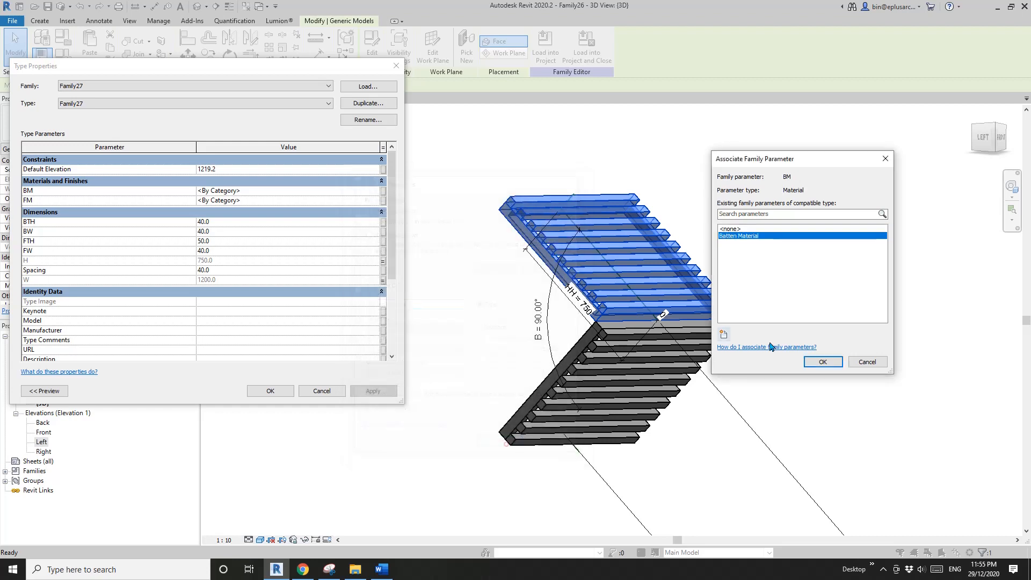
click(823, 361)
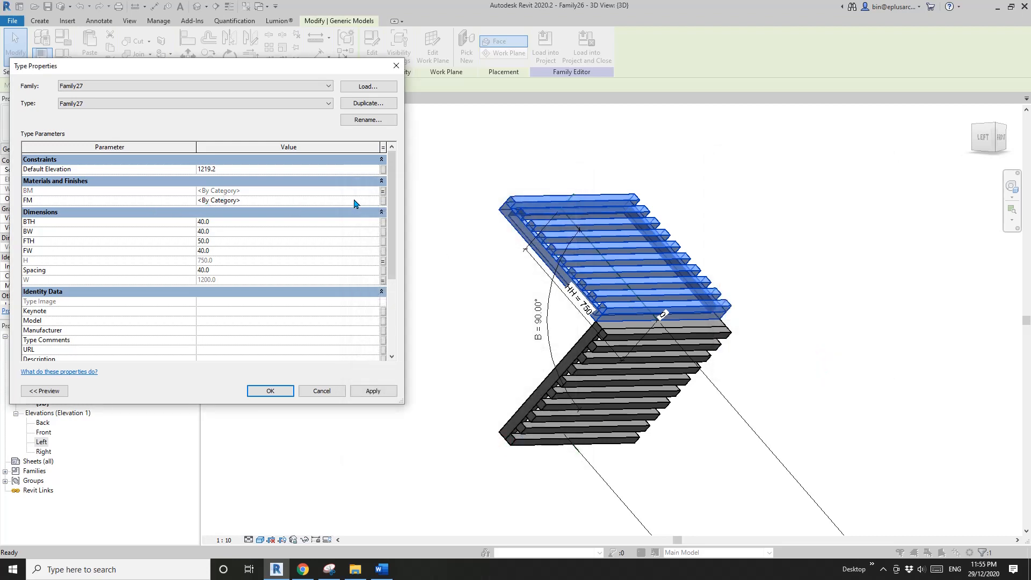
- Associate the upper panel's FM material with a new type parameter named Frame Material
click(383, 204)
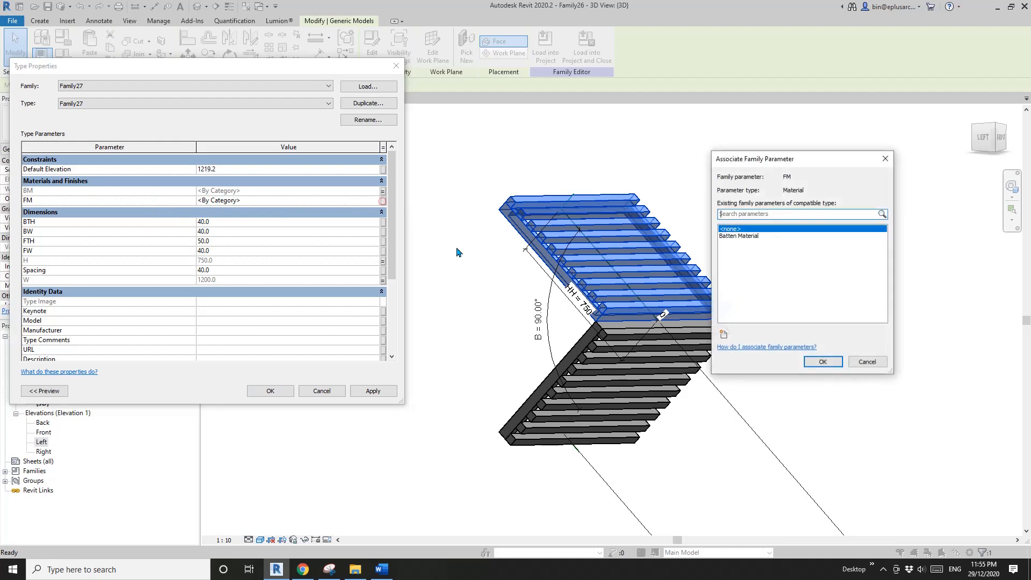
click(724, 334)
text(Frame Material)
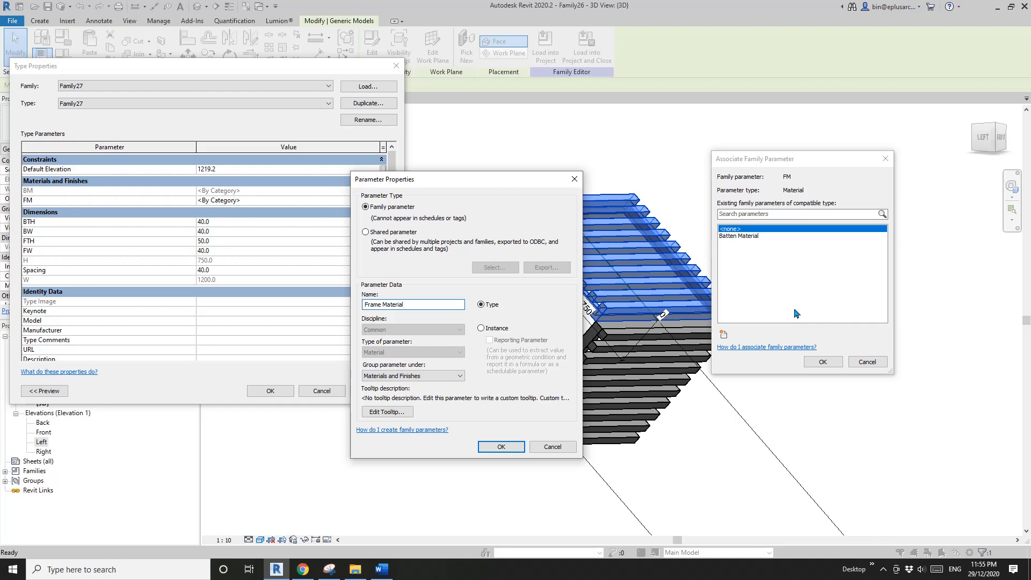
click(501, 447)
click(823, 361)
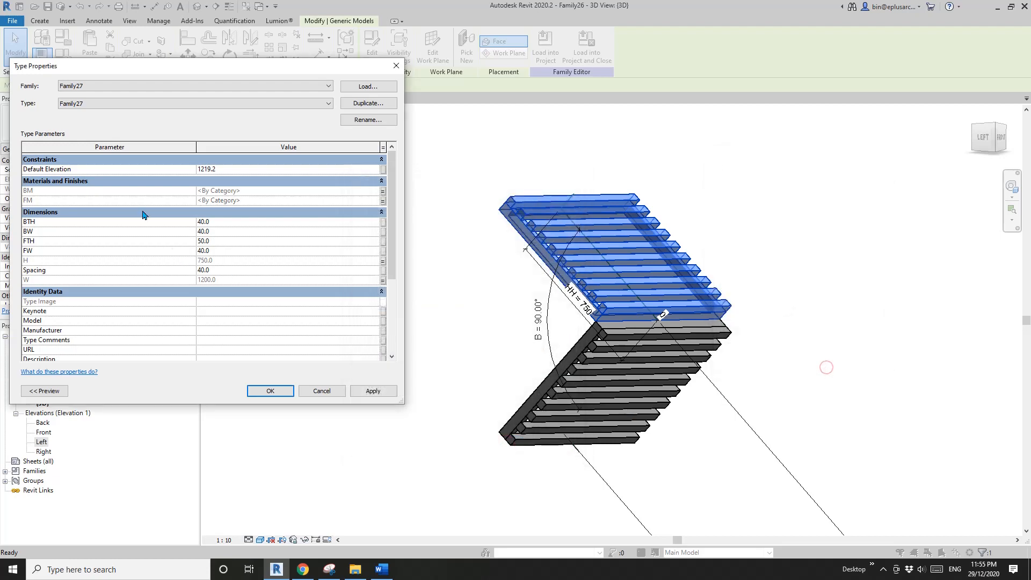
- Associate the upper panel's BTH and BW dimensions with a new type parameter named Batten Width
click(382, 222)
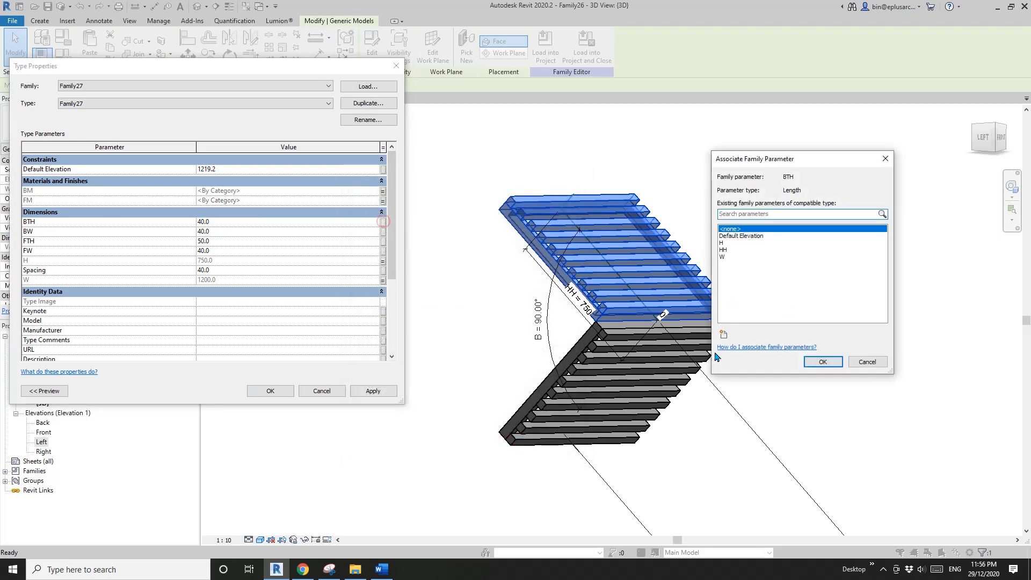
click(725, 336)
text(Batten Width)
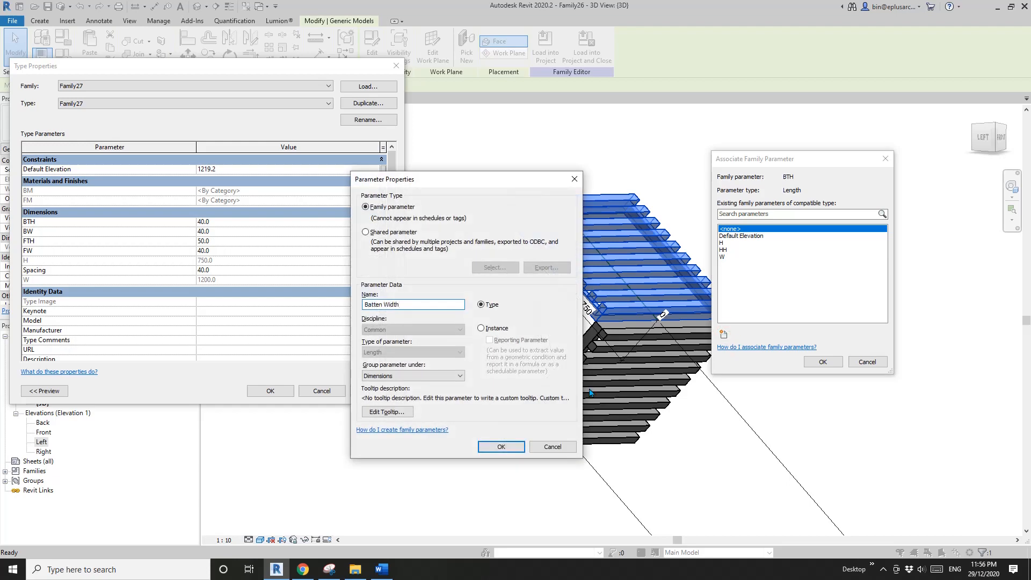
click(501, 446)
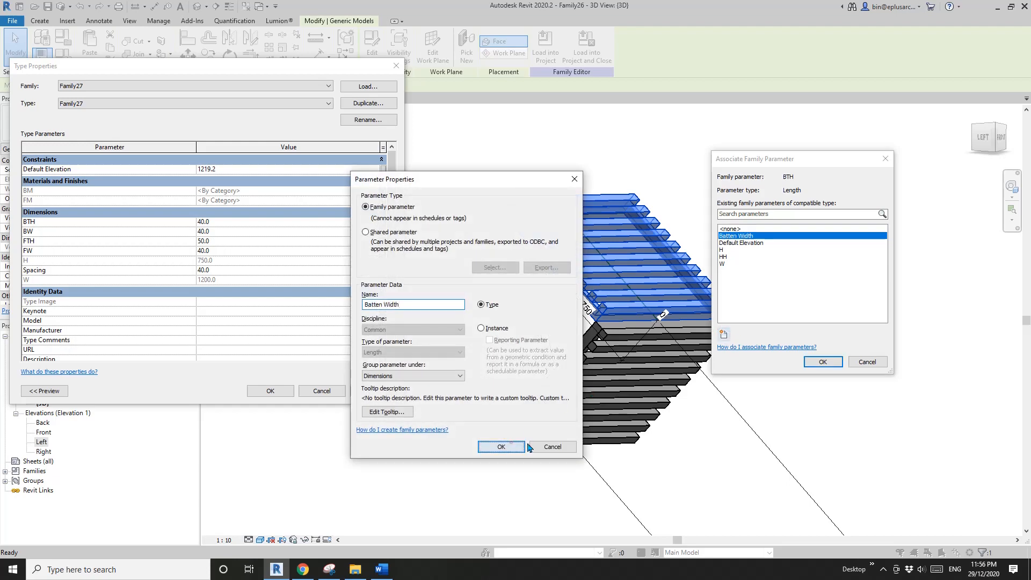
click(821, 358)
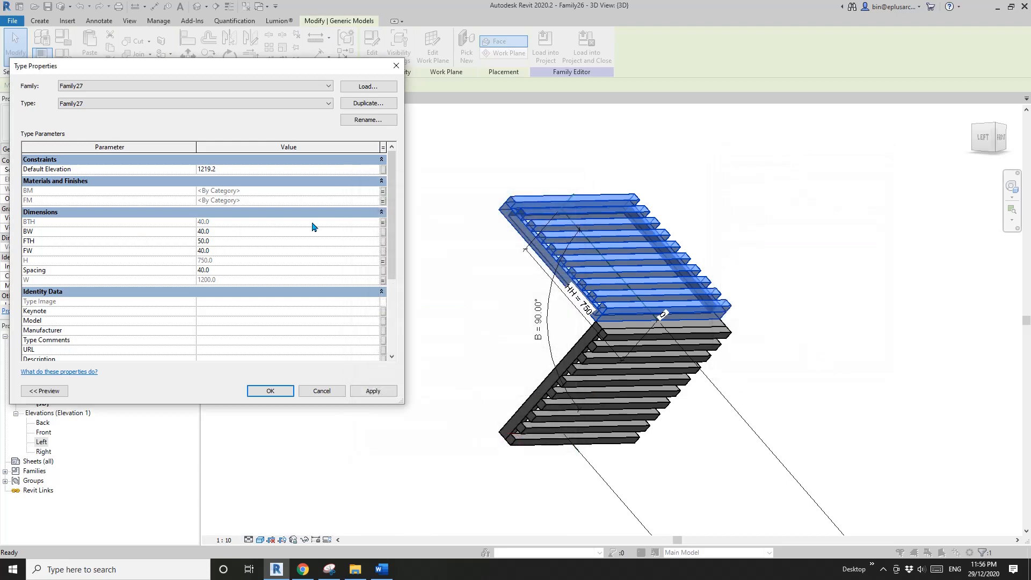
click(384, 232)
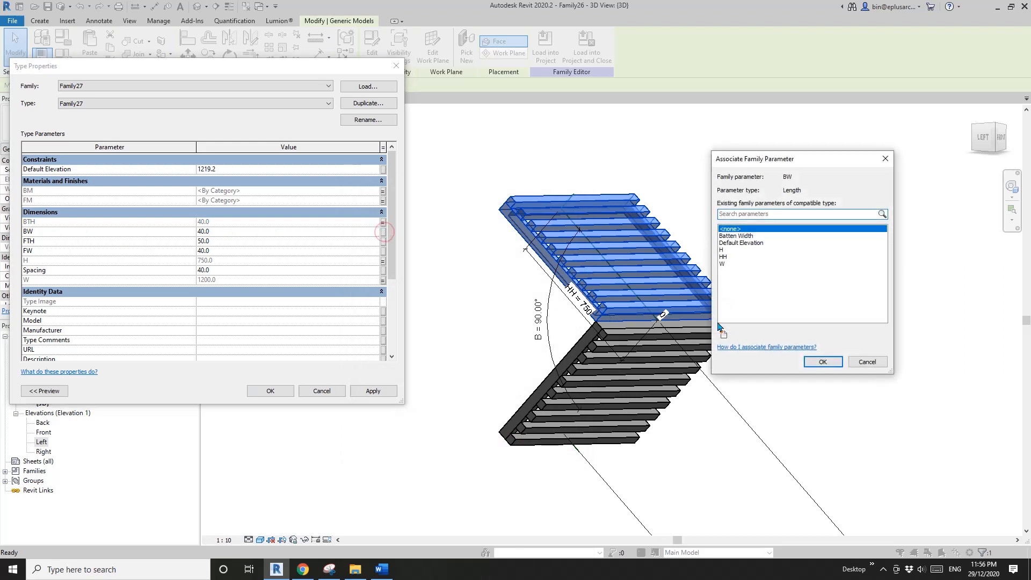
click(748, 238)
click(831, 364)
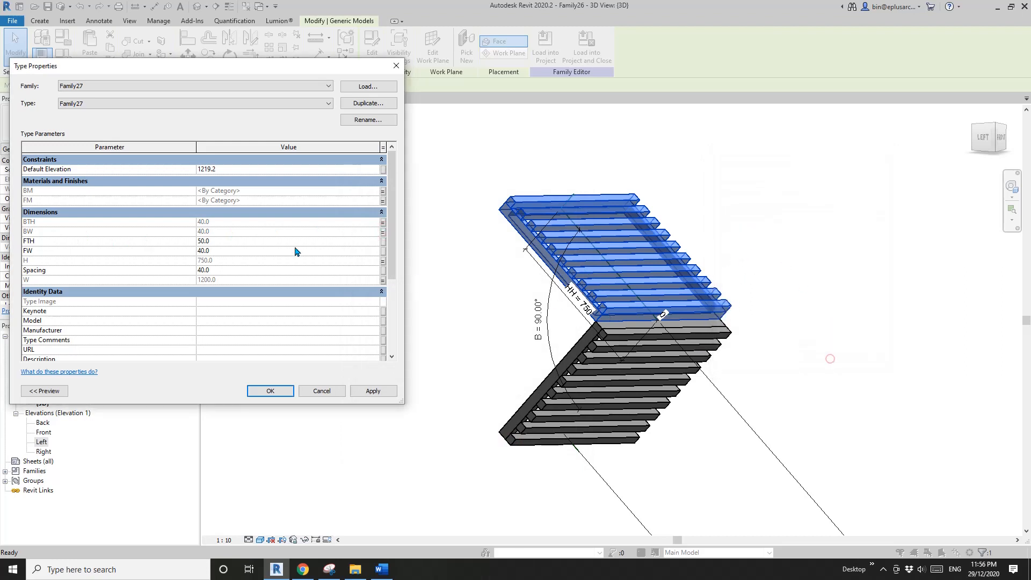
- Reassociate the upper panel's BTH dimension with a new type parameter named Batten Thickness
click(384, 221)
click(724, 334)
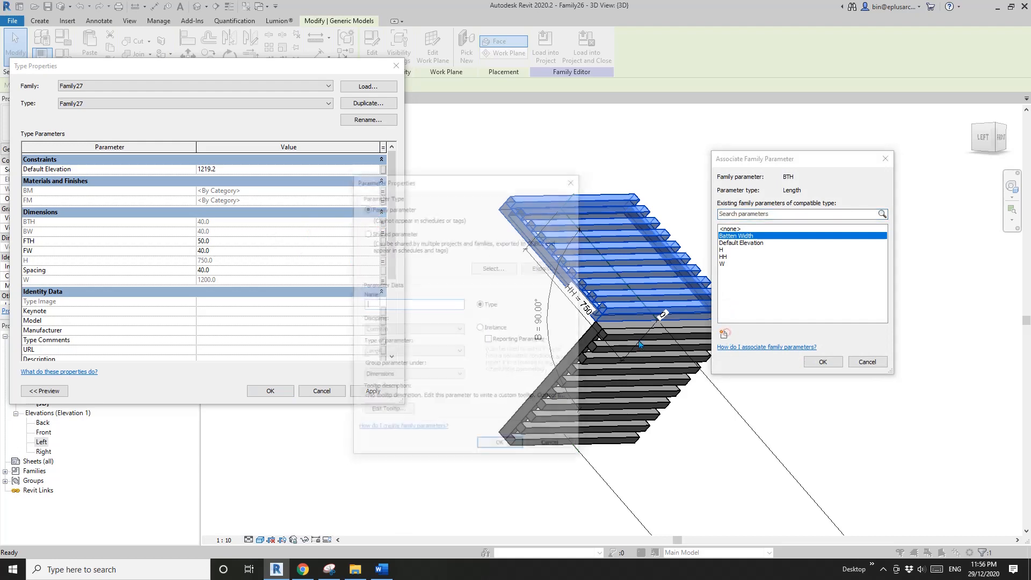
text(Batten Thickness)
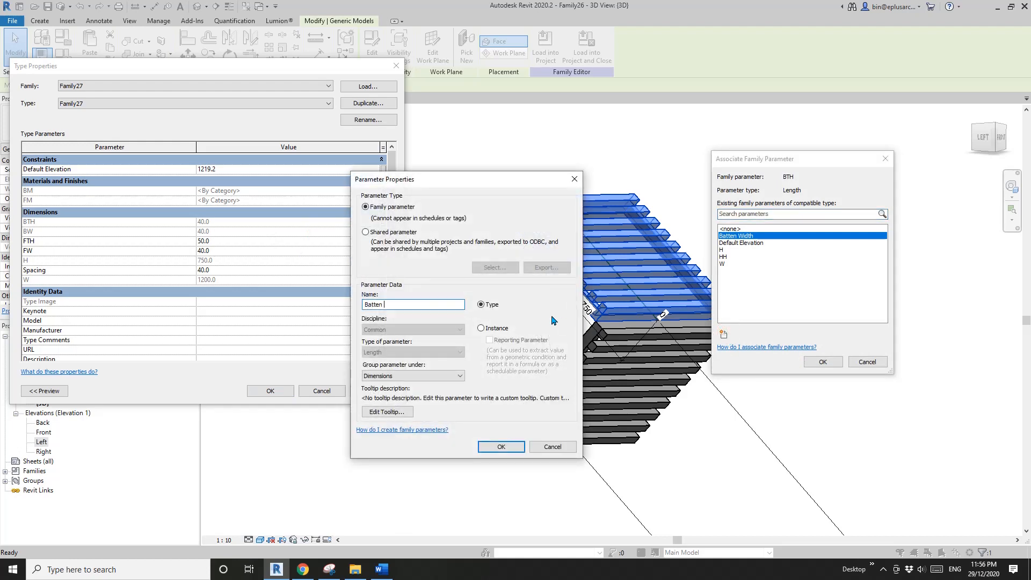
click(502, 450)
click(822, 362)
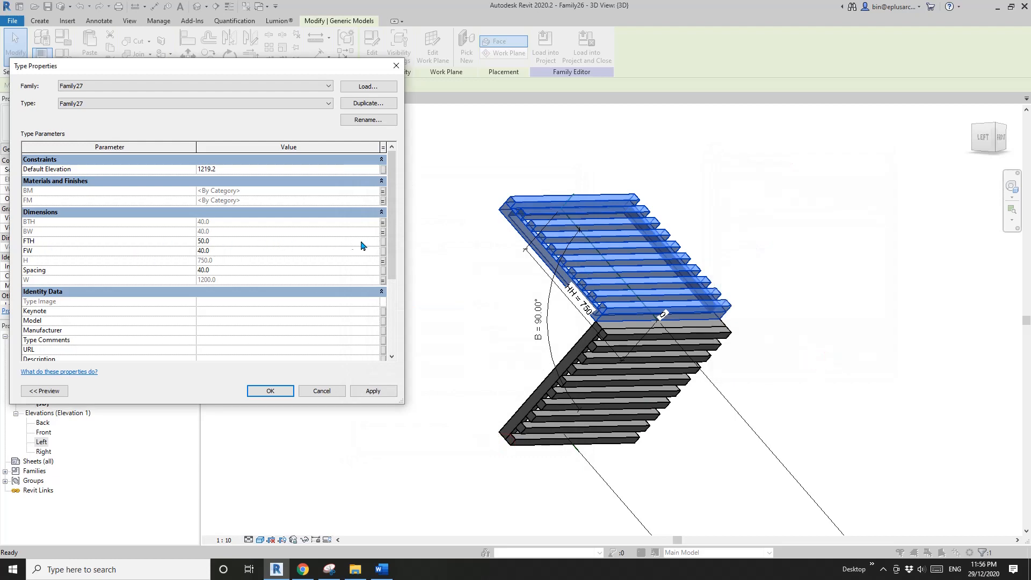
- Associate the upper panel's FTH dimension with a new type parameter named Frame Thickness
click(383, 241)
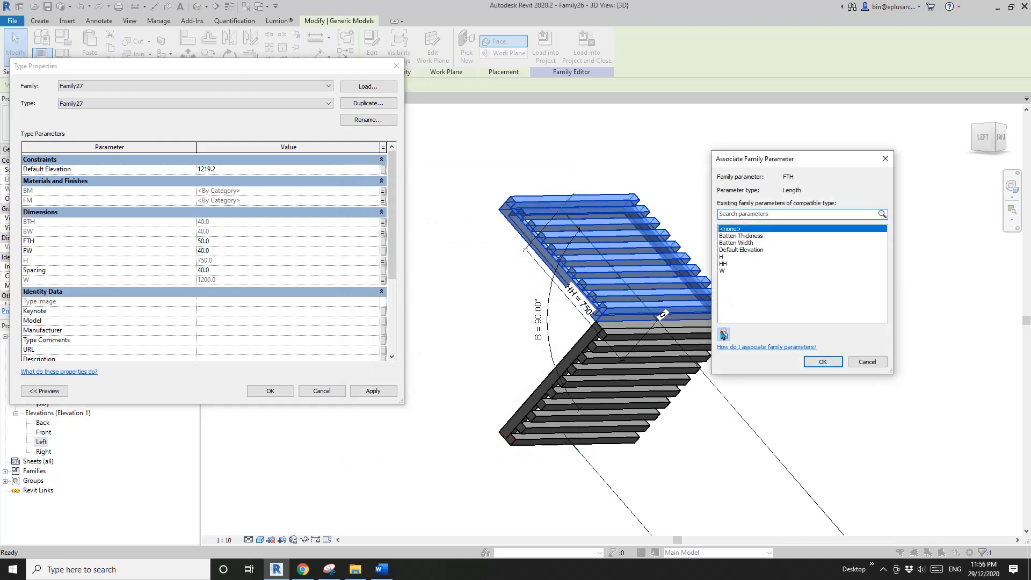
click(724, 333)
text(Frame Thickness)
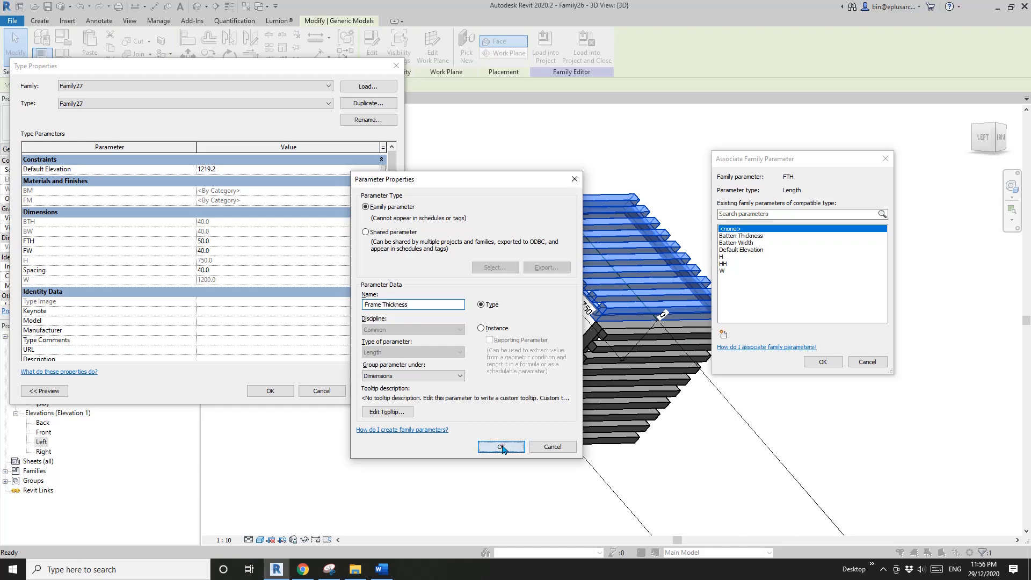
click(501, 447)
click(823, 361)
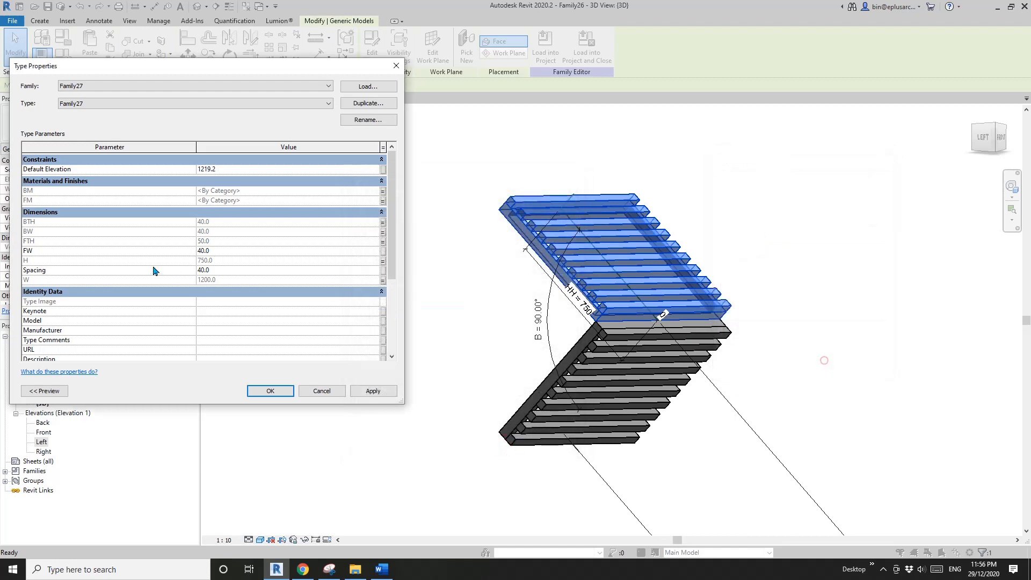
- Associate the upper panel's FW dimension with a new type parameter named Frame Width
click(383, 251)
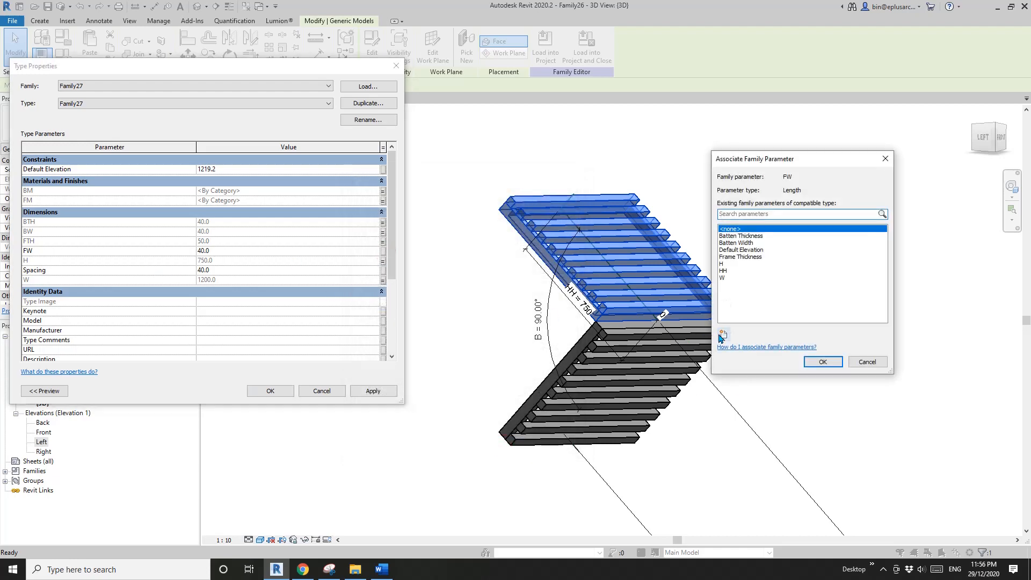
click(722, 334)
text(Frame Width)
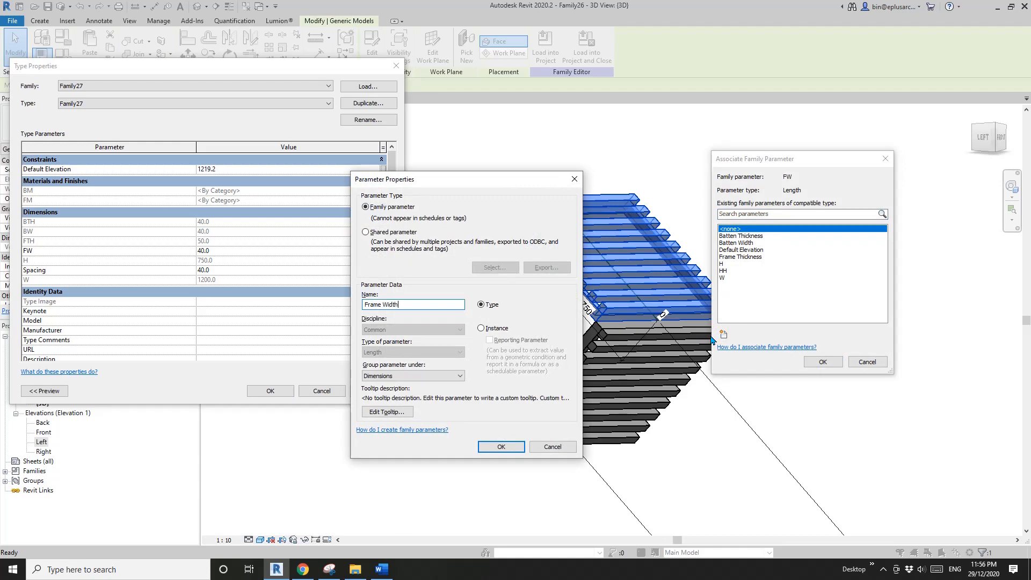
click(502, 447)
click(823, 362)
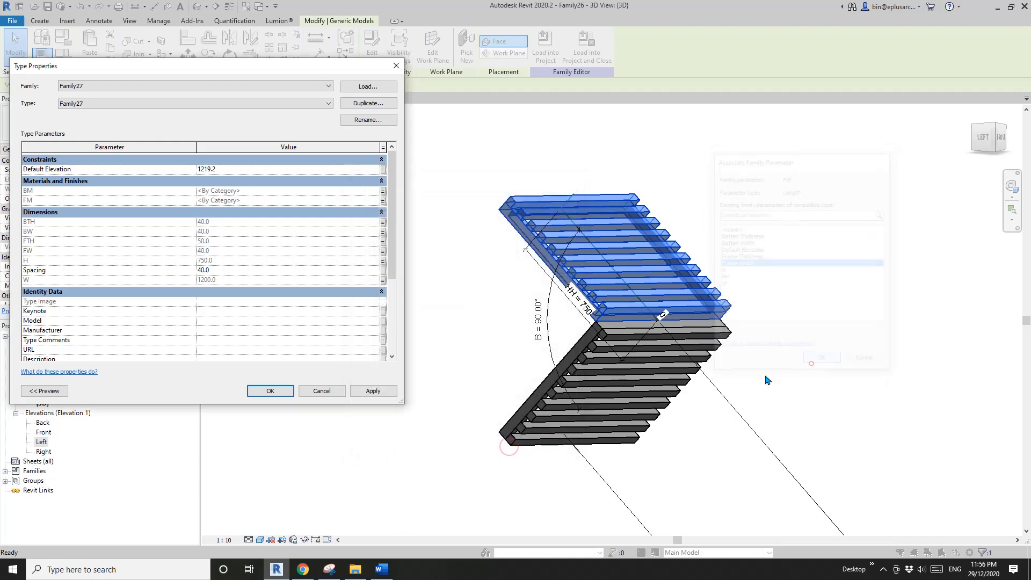
- Associate the upper panel's Spacing with a new type parameter named Batten Spacing and accept the type properties
click(383, 270)
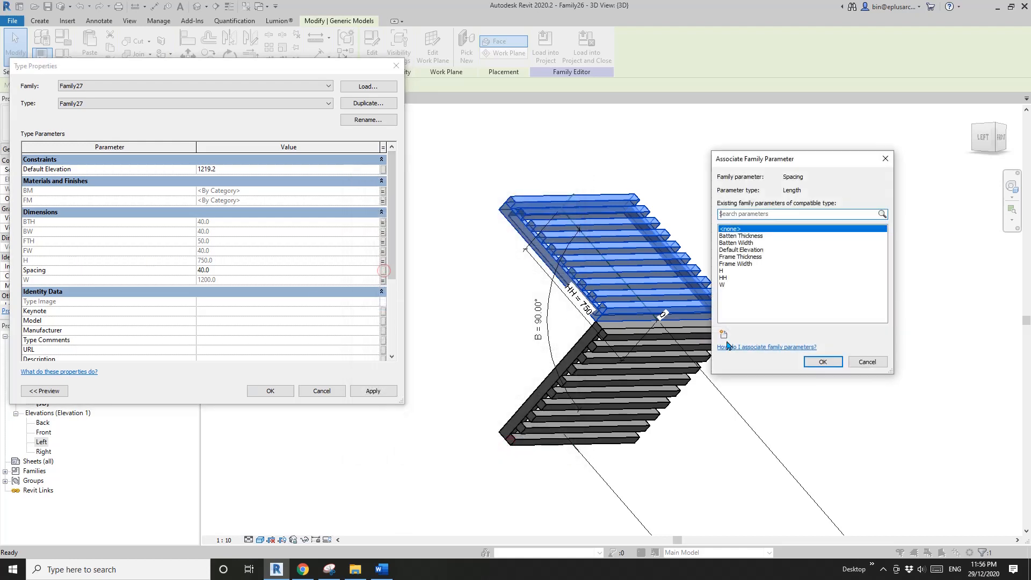
click(723, 334)
text(Be)
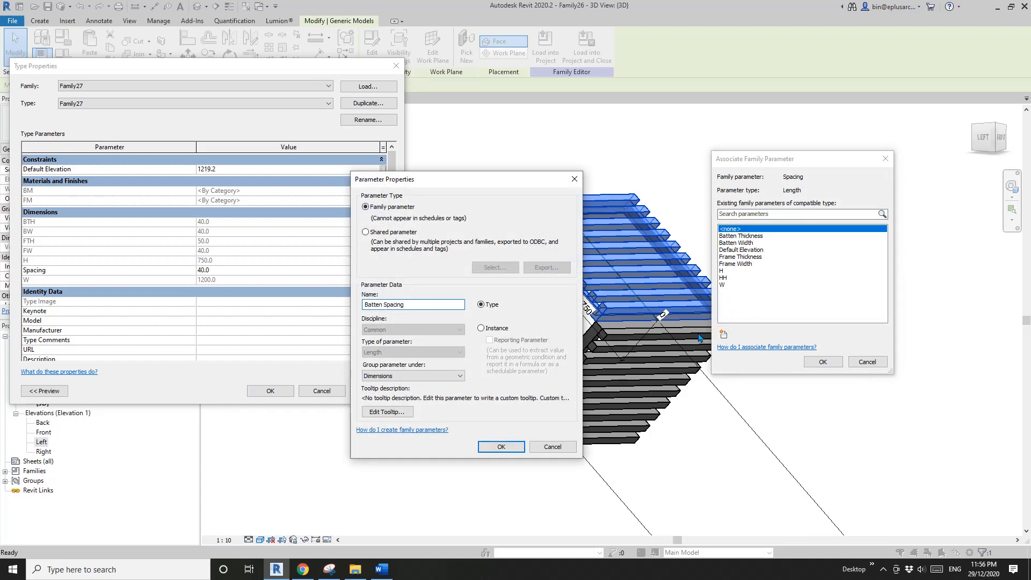
click(501, 448)
click(823, 362)
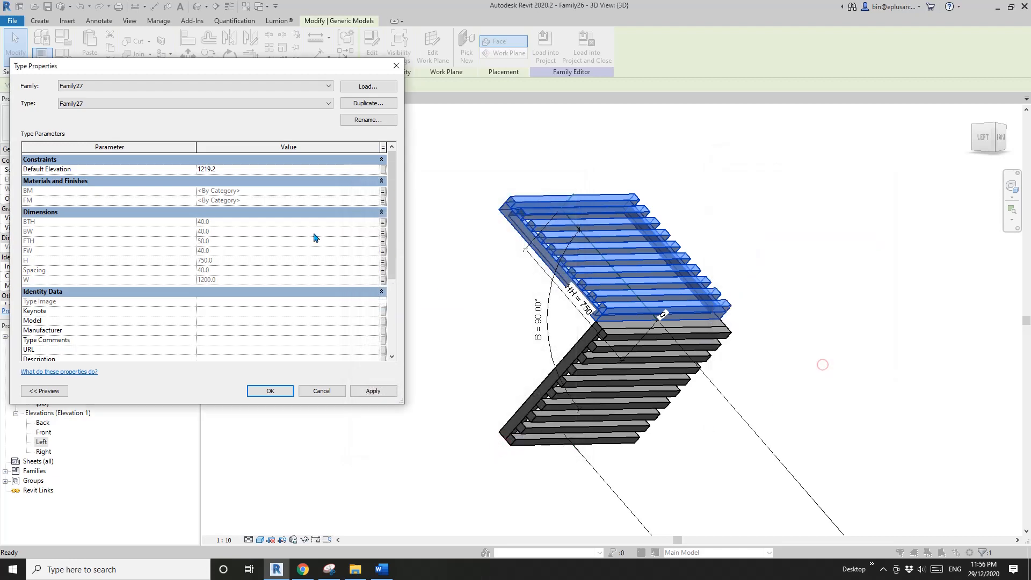
scroll(394, 197, down, 5)
scroll(394, 197, up, 5)
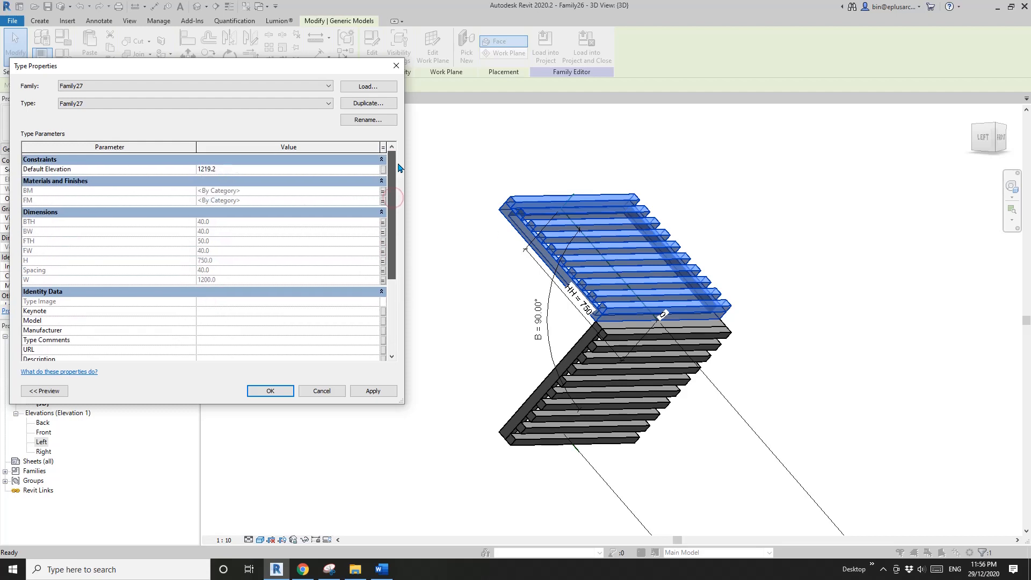
click(271, 391)
- Create a new project from the Architectural Template
shift+middle_drag(438, 188, 401, 217)
click(246, 7)
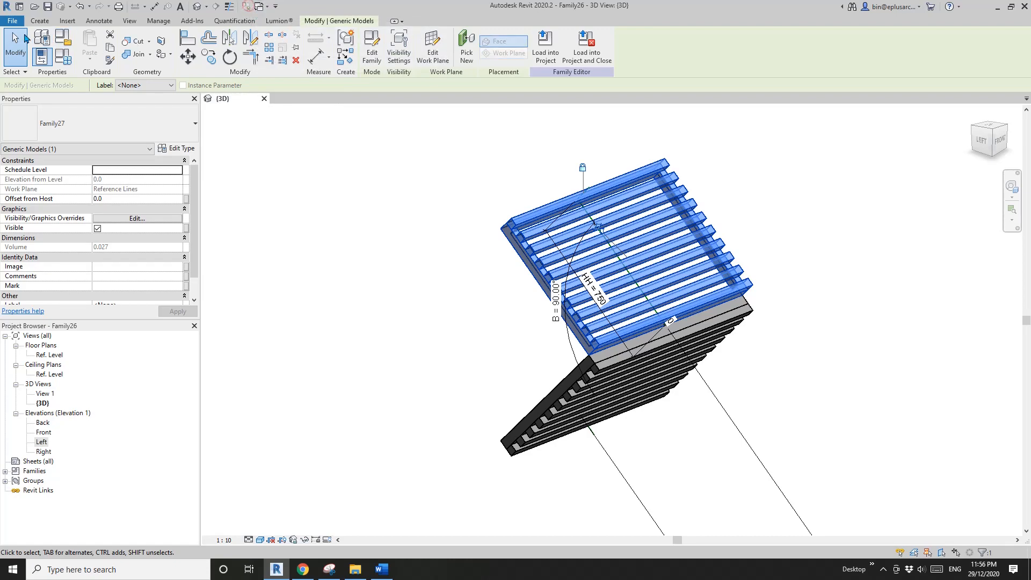
click(13, 21)
mouse_move(67, 61)
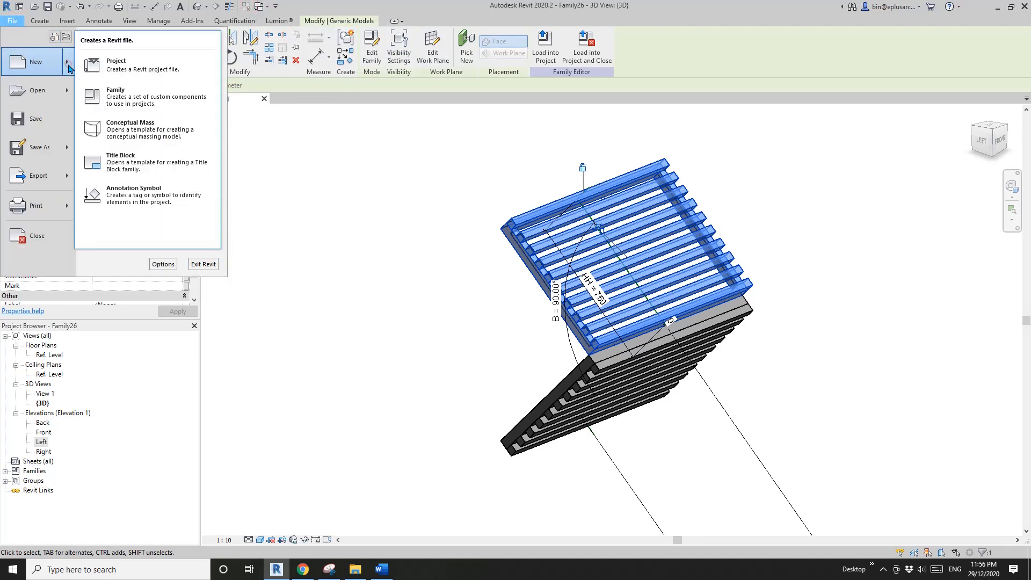
click(137, 74)
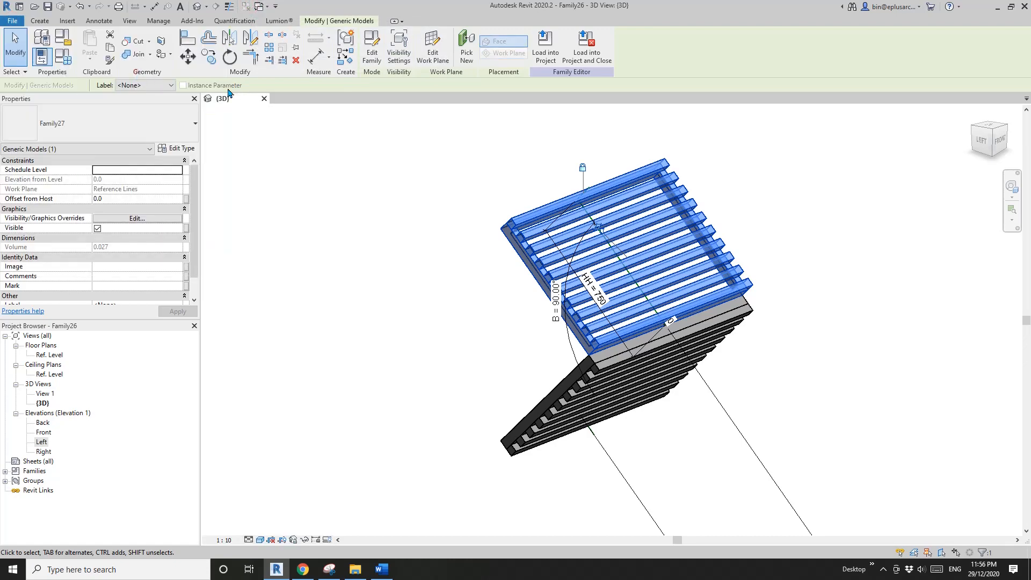
click(295, 179)
click(241, 200)
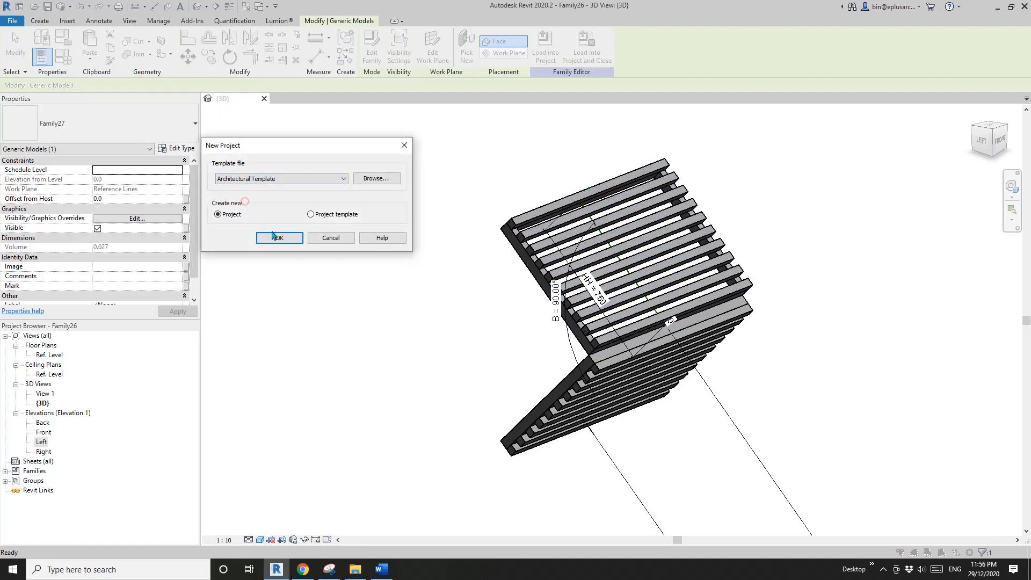
click(276, 237)
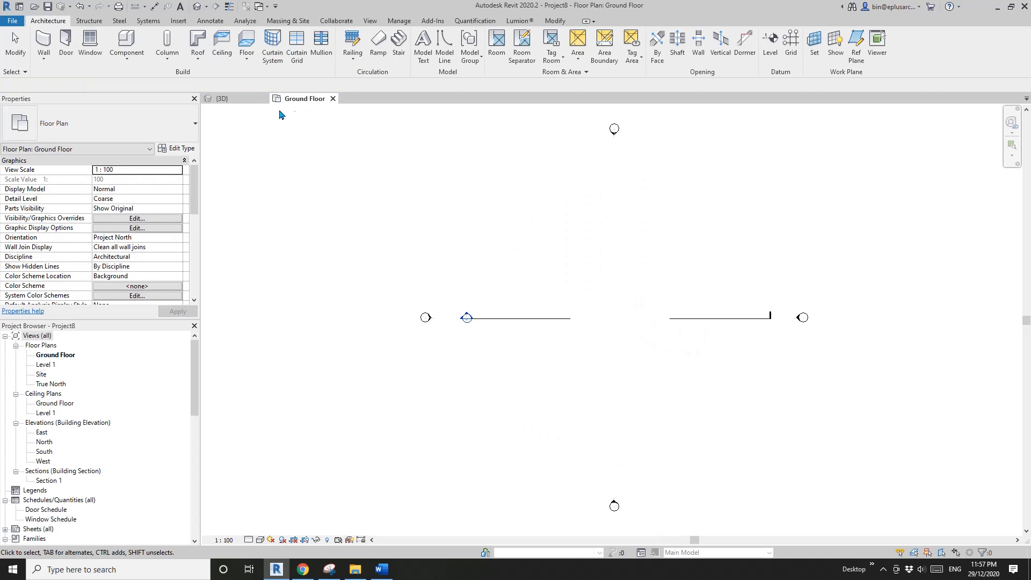
- Load the shade family into the new project and place one instance on the Ground Floor plan
click(297, 103)
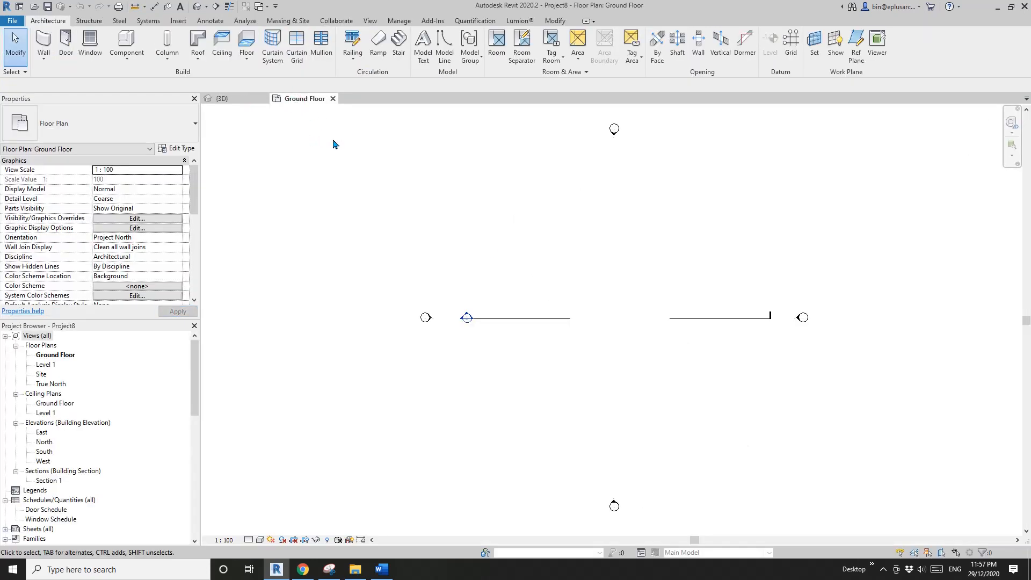
click(221, 99)
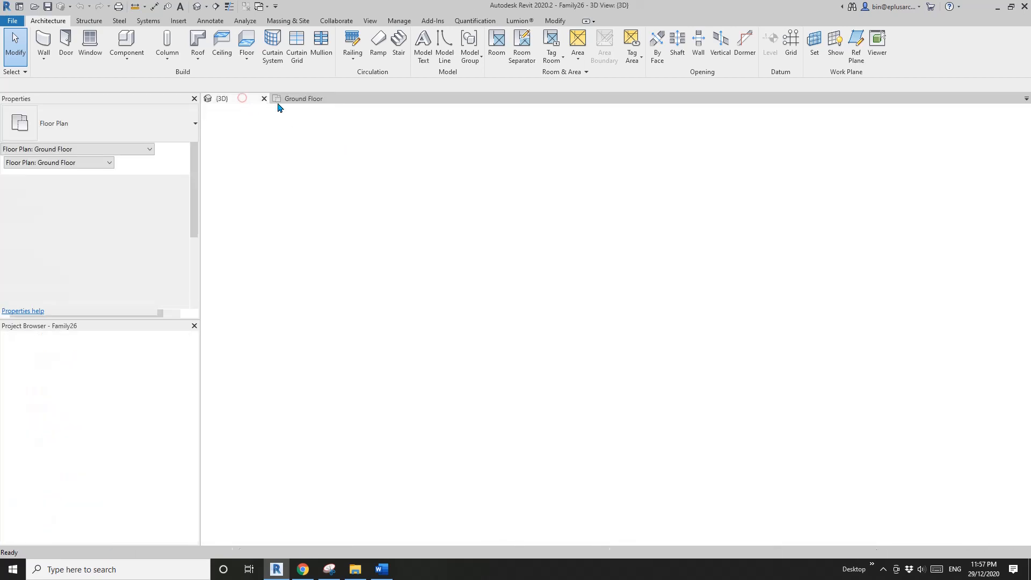
click(299, 102)
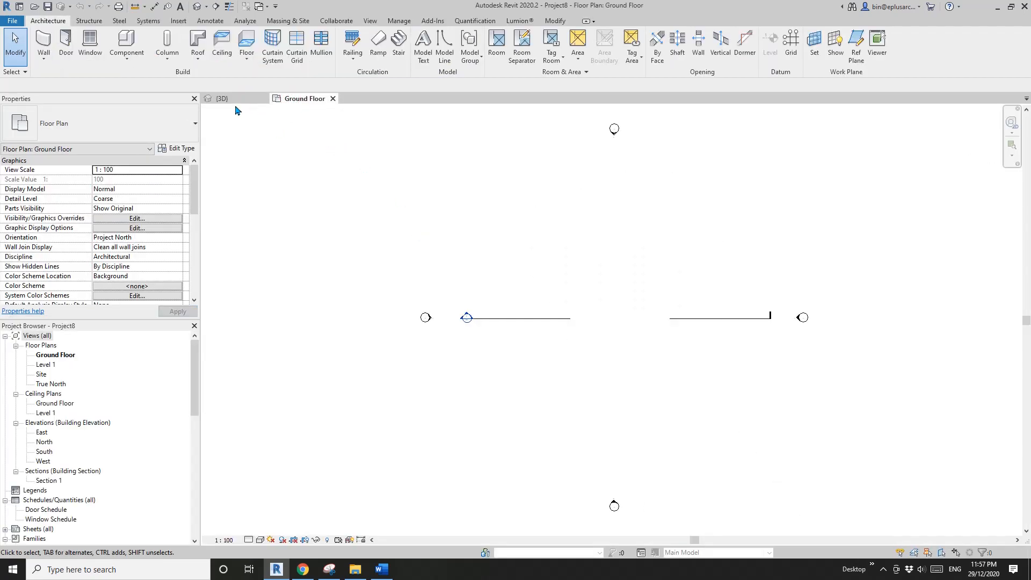
click(238, 102)
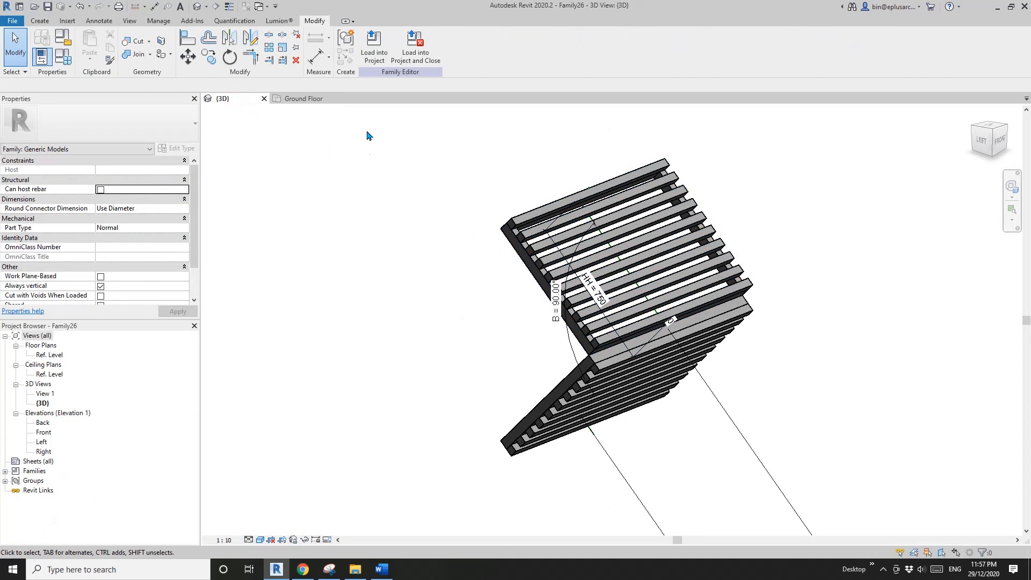
shift+middle_drag(671, 317, 633, 282)
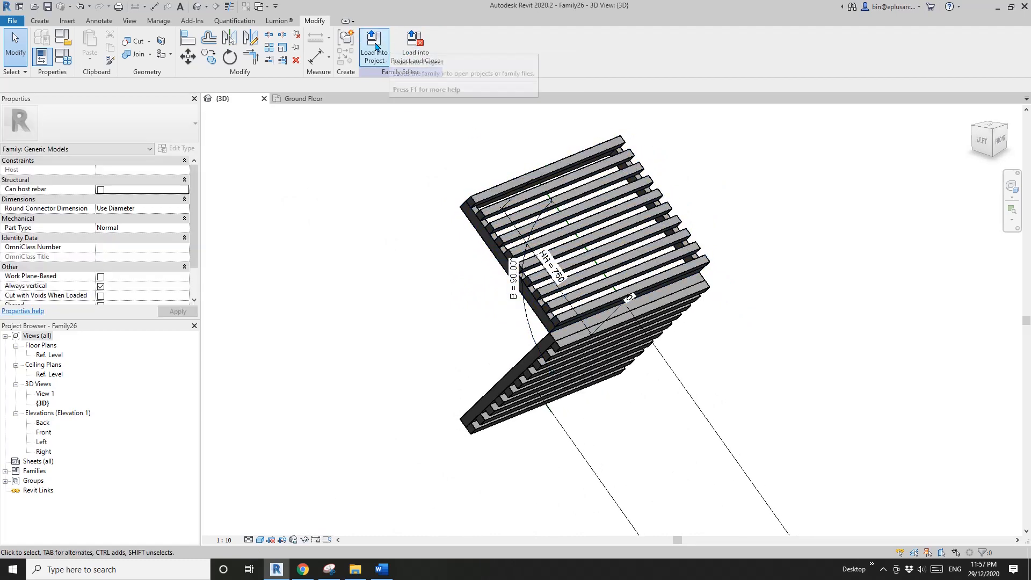
click(374, 48)
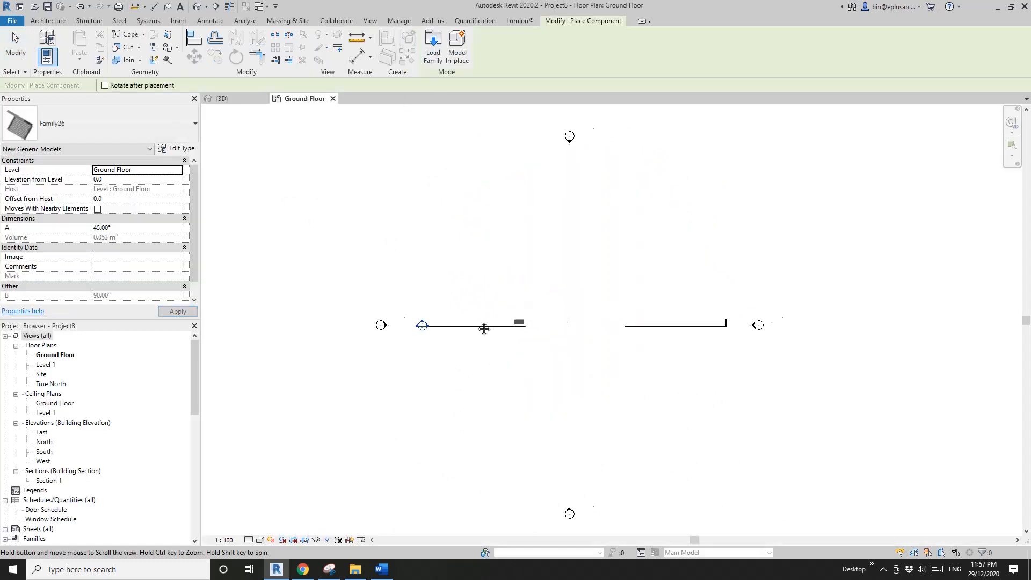
key(Escape)
key(Escape)
- Open the project's default 3D view, select the placed shade and look at its type properties
click(197, 6)
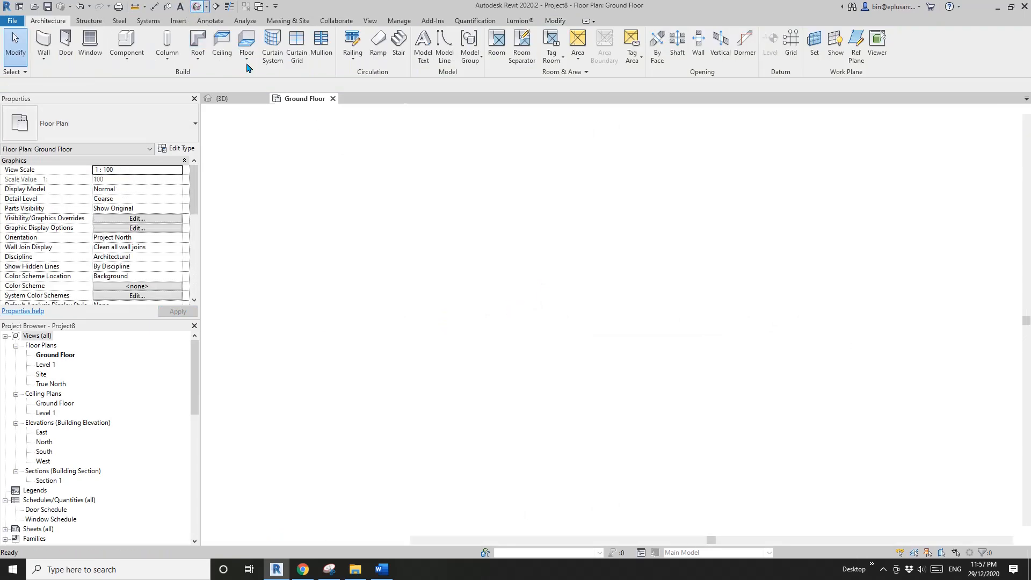
click(739, 337)
scroll(681, 330, up, 1)
middle_drag(681, 331, 774, 334)
scroll(597, 386, up, 1)
scroll(551, 362, up, 3)
middle_drag(552, 362, 481, 349)
shift+middle_drag(481, 349, 504, 352)
click(176, 149)
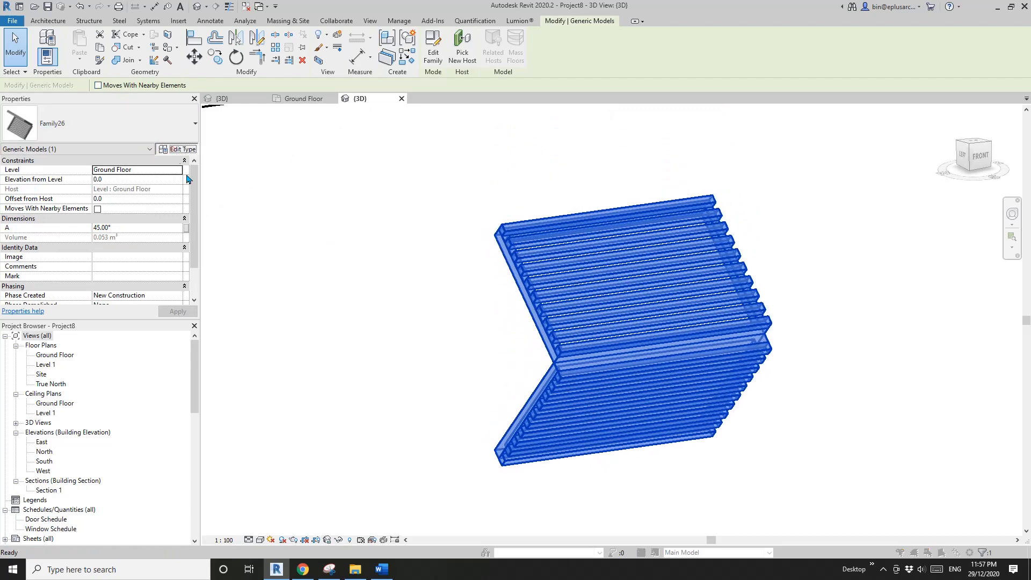
click(396, 65)
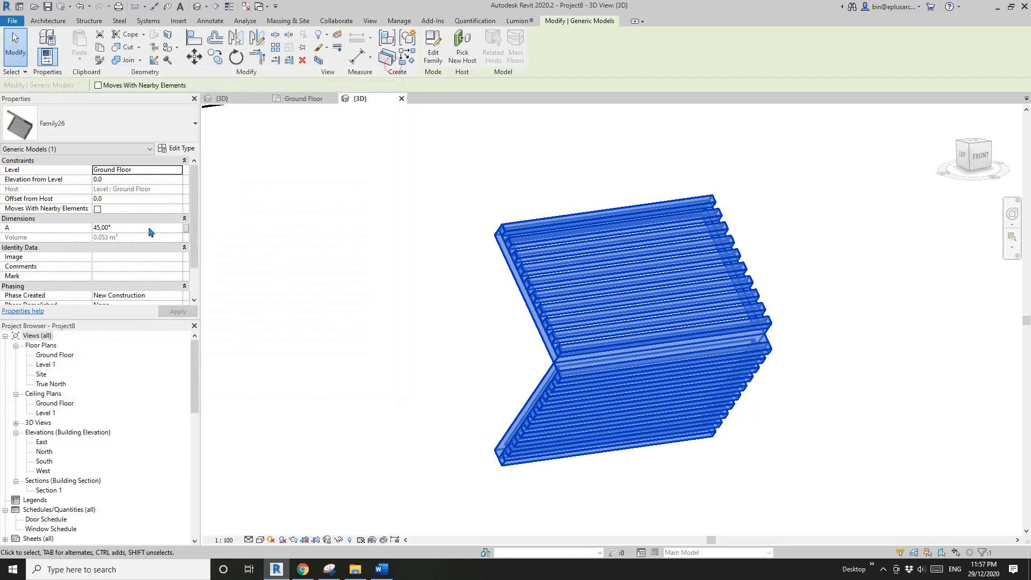
- Test the placed shade's angle A at 0° and 90°, and return it to 45°
click(150, 227)
text(0)
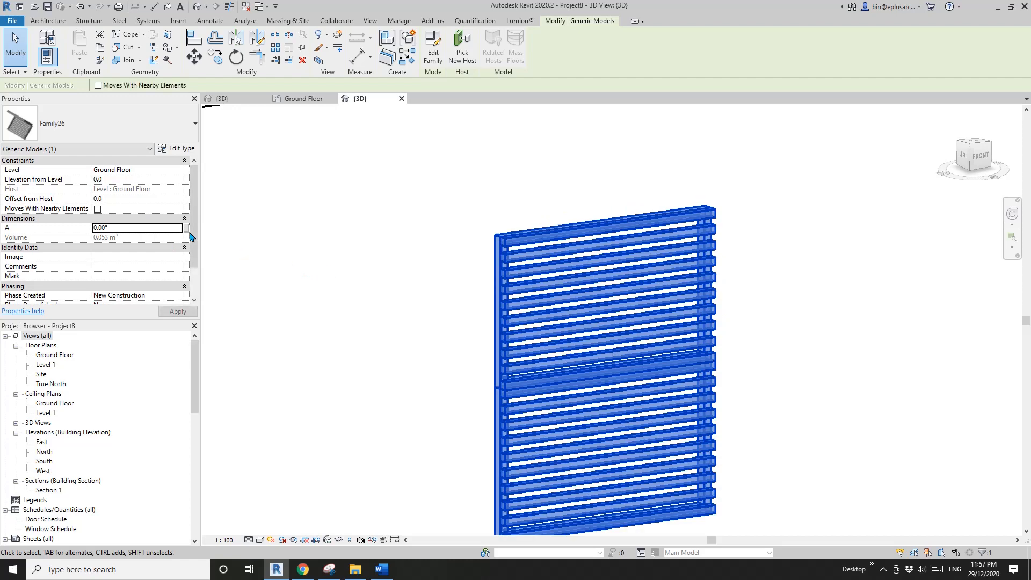
click(147, 228)
text(90)
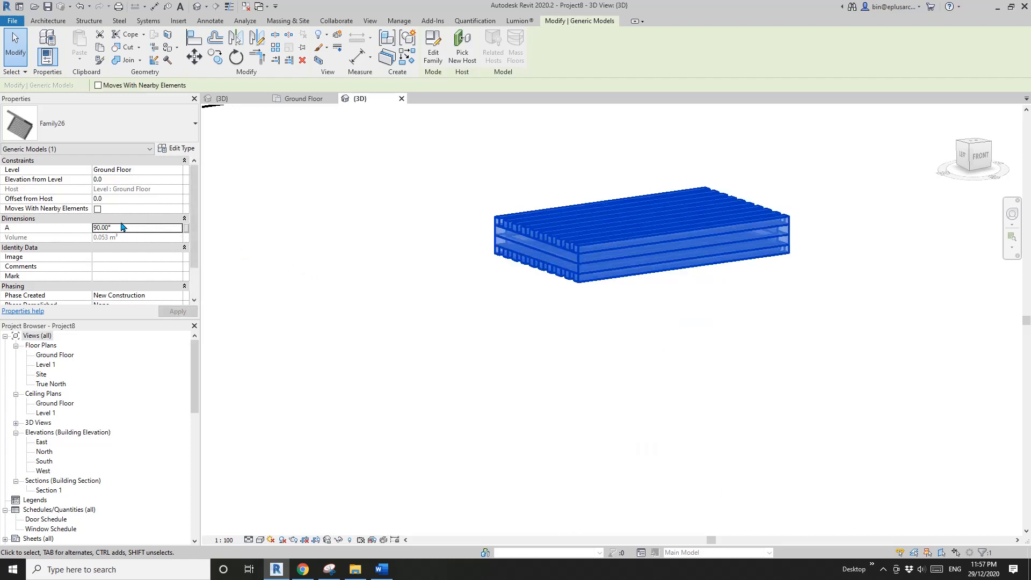
click(128, 227)
text(45)
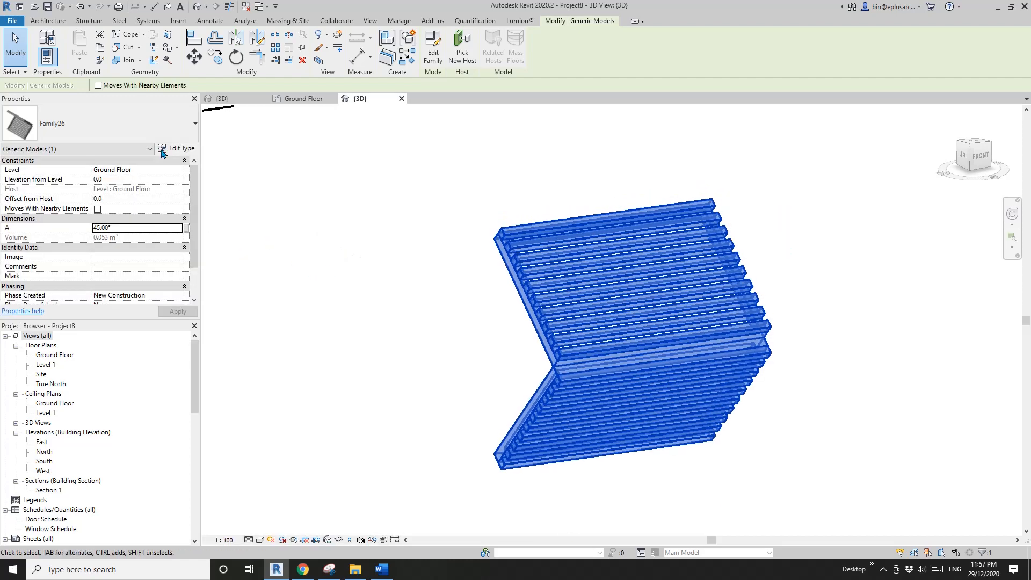
- Open the shade's type properties and apply a Batten Spacing of 60
click(176, 150)
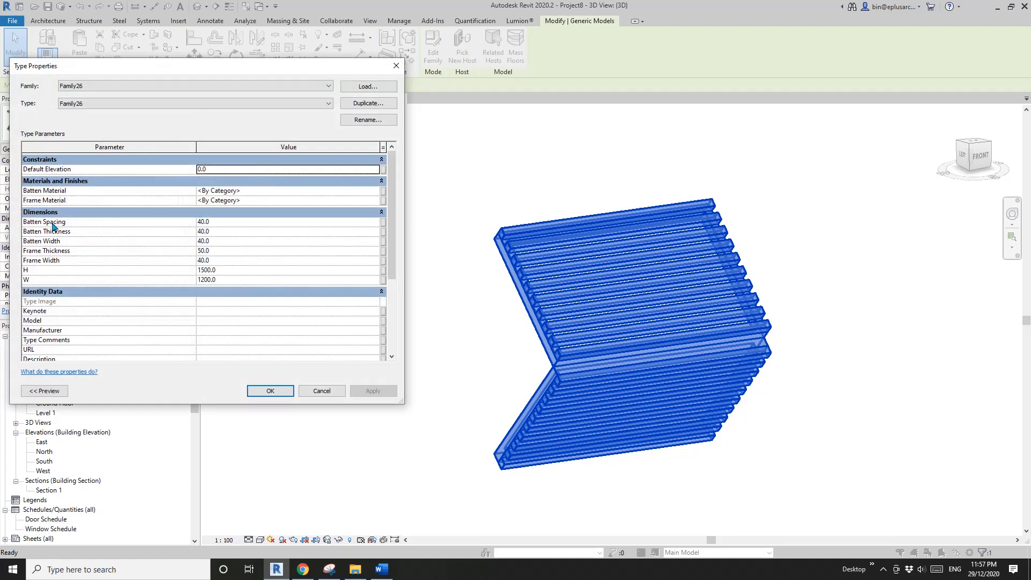
click(225, 221)
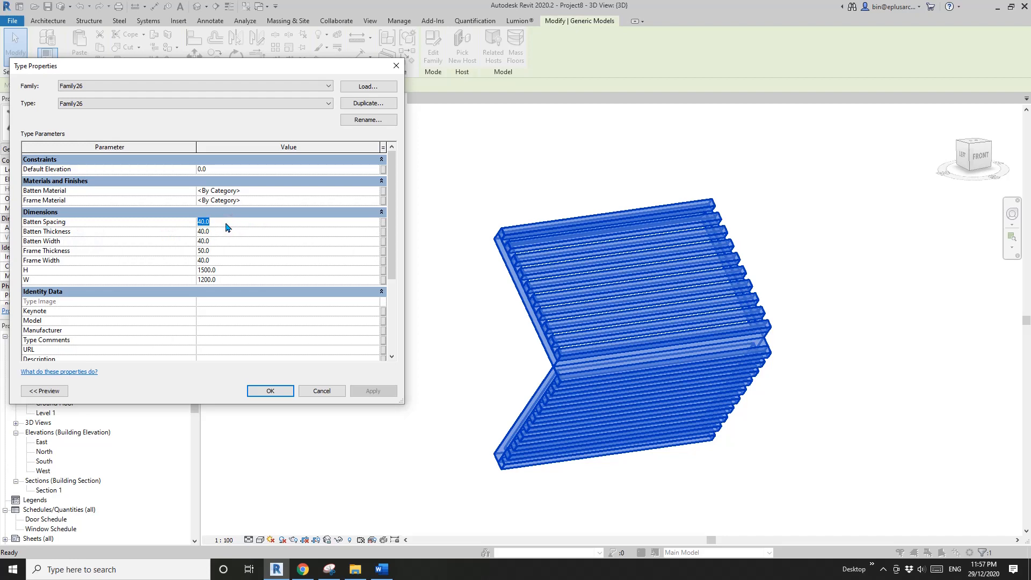
text(60)
click(382, 389)
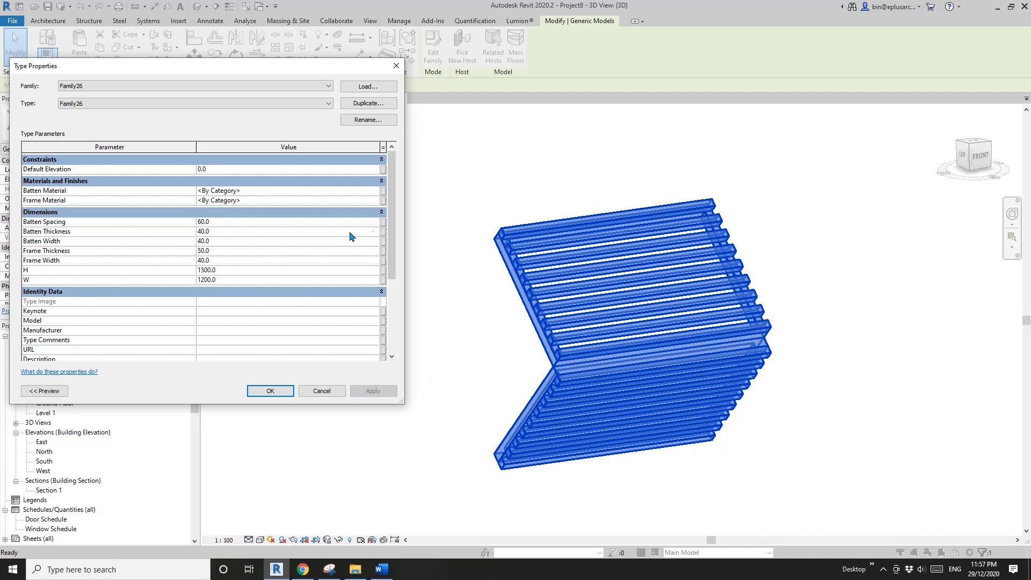
- Set the shade type's Batten Thickness and Batten Width to 20 each, applying each change
click(222, 232)
text(20)
click(381, 391)
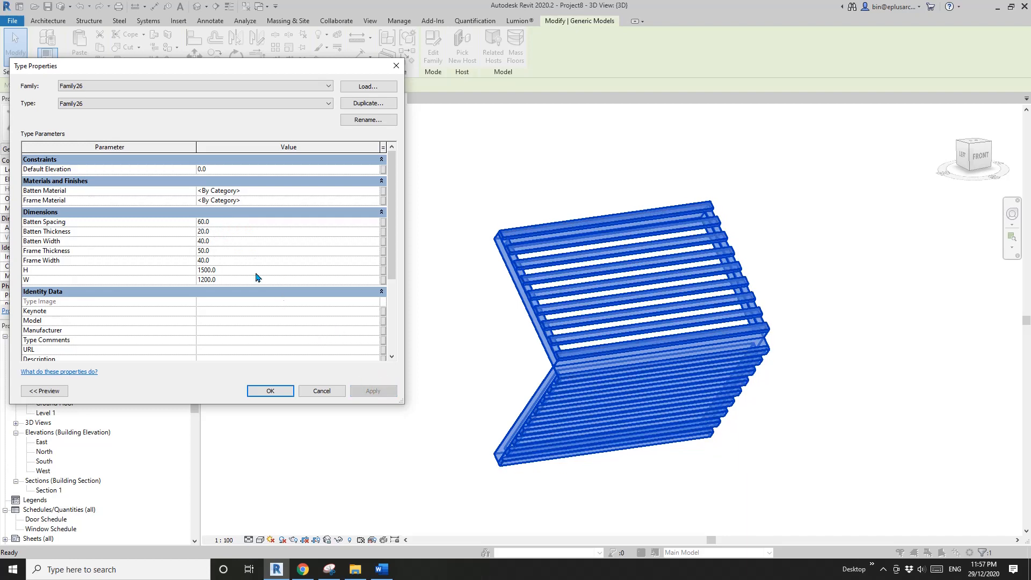
click(228, 241)
text(20)
click(381, 391)
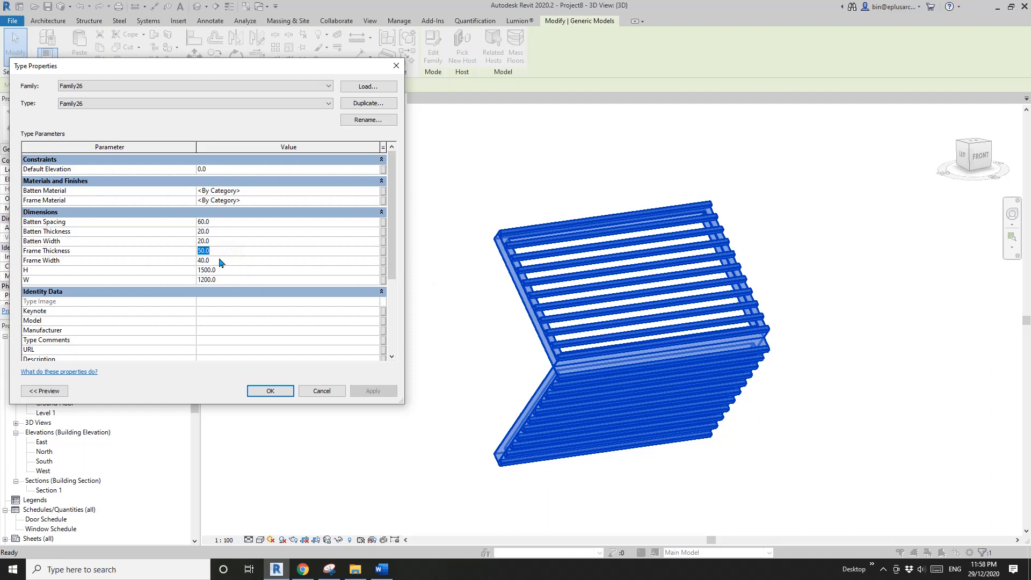
- Set the shade type's Frame Thickness and Frame Width to 20 each, applying each change
text(20)
click(374, 391)
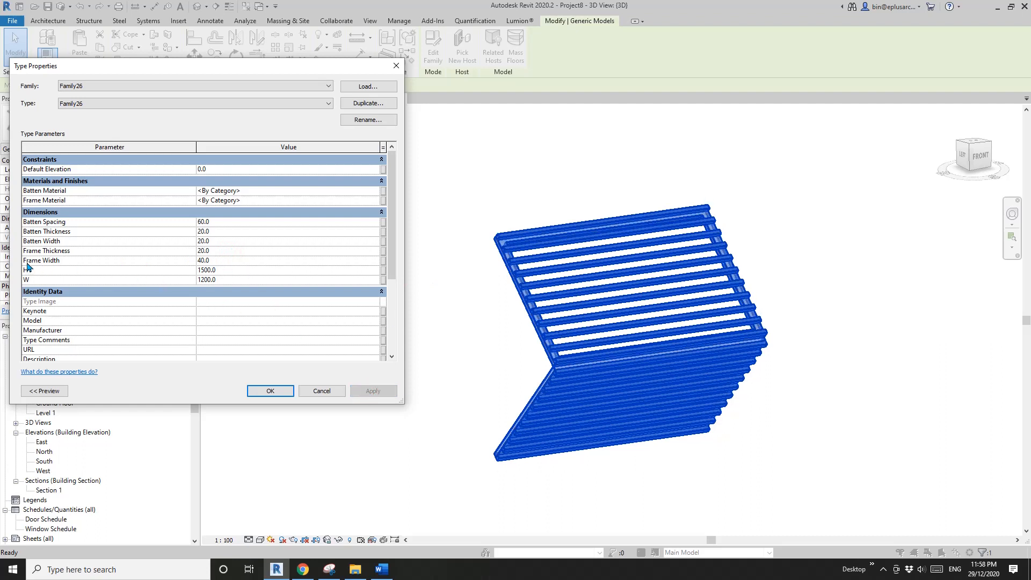
click(234, 262)
text(20)
click(372, 392)
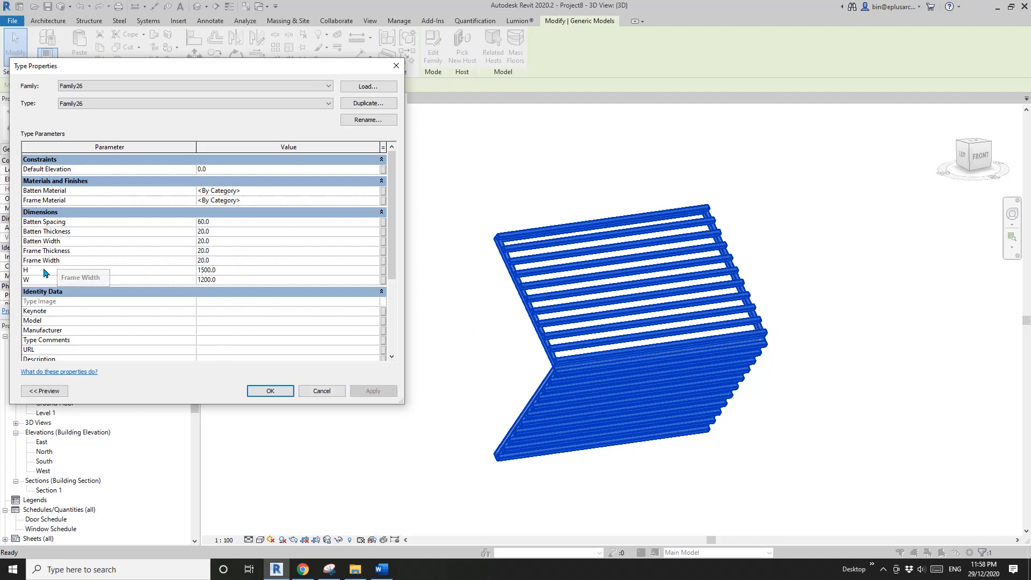
- Resize the shade type to a height H of 2100 and a width W of 900, applying each change
click(238, 271)
click(237, 271)
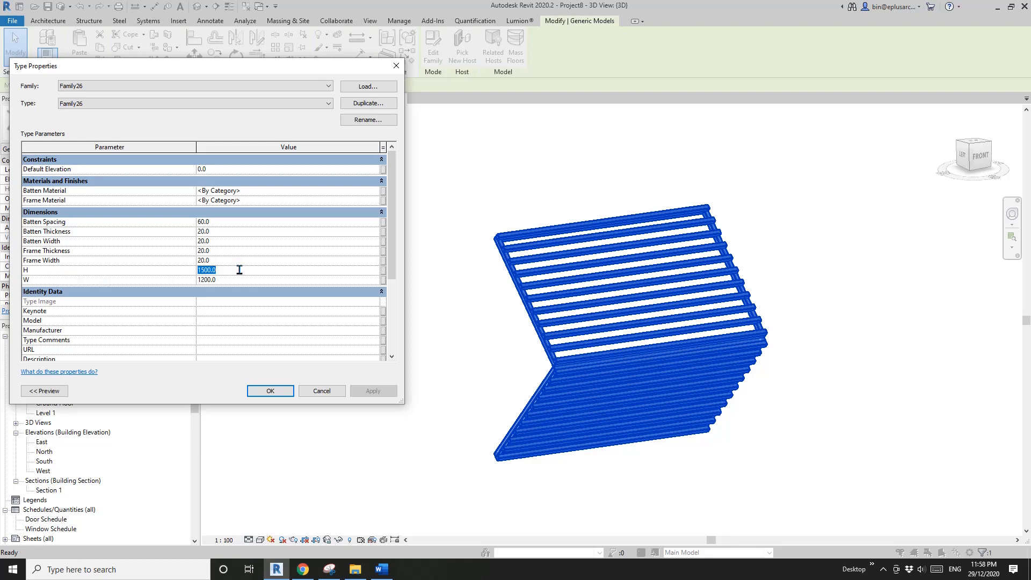
text(2100)
click(377, 393)
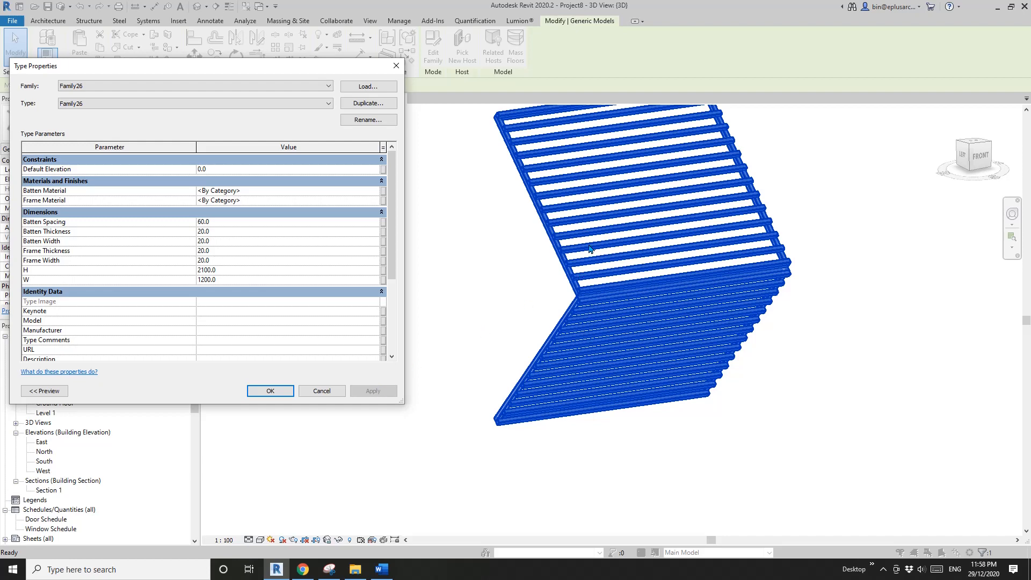
click(237, 272)
click(246, 282)
text(900)
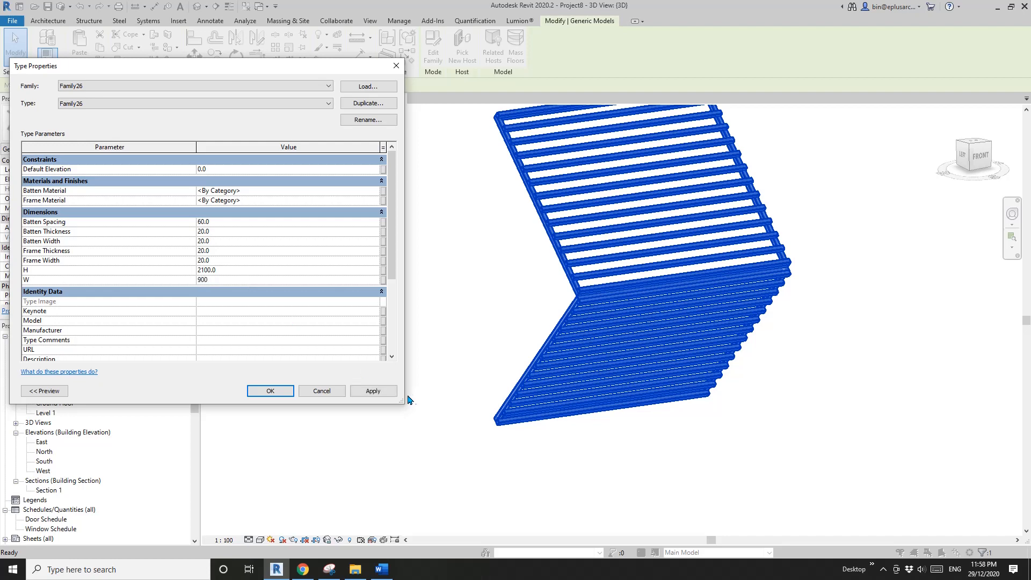
click(380, 391)
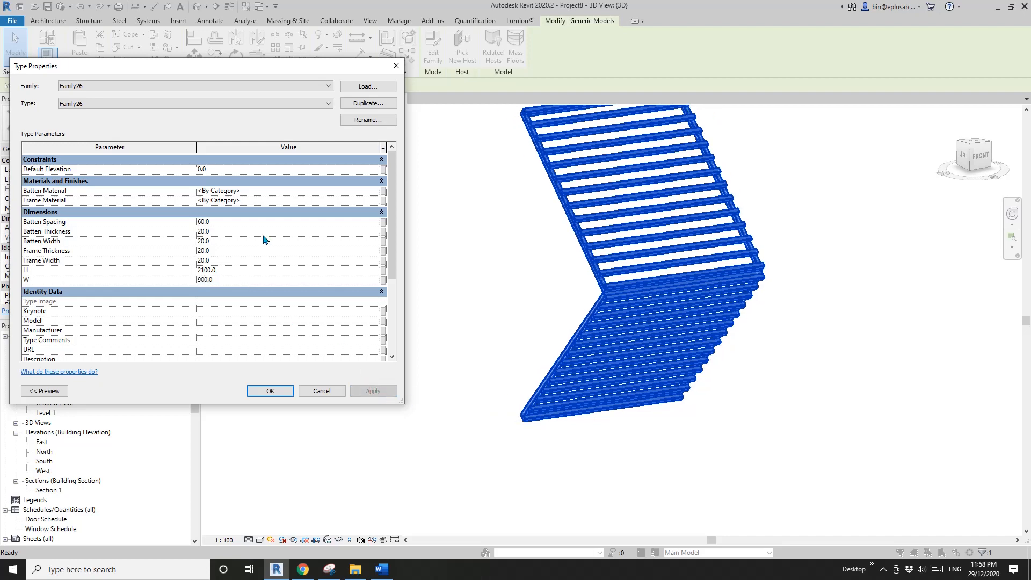
- Try a Batten Spacing of 20, set it to 40, accept the type properties and deselect the shade
text(20)
click(379, 391)
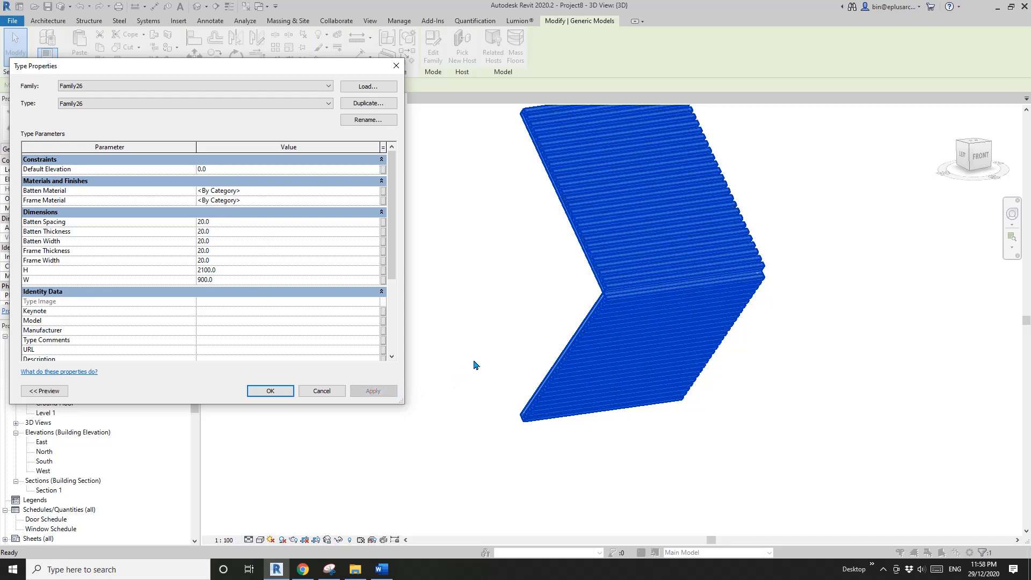
text(40)
click(360, 392)
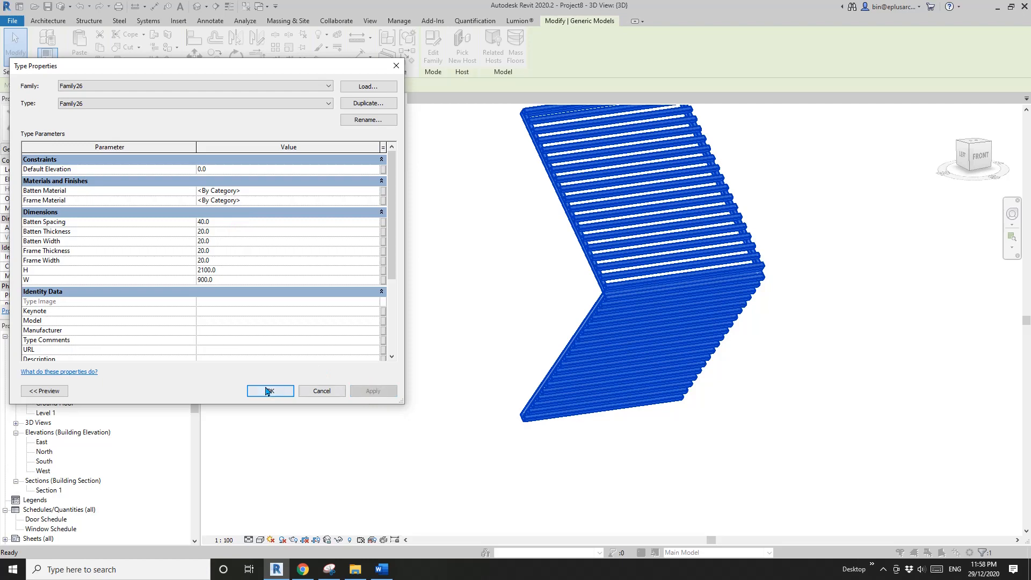
click(270, 391)
click(510, 298)
scroll(510, 297, down, 3)
middle_drag(537, 290, 711, 346)
scroll(526, 328, up, 2)
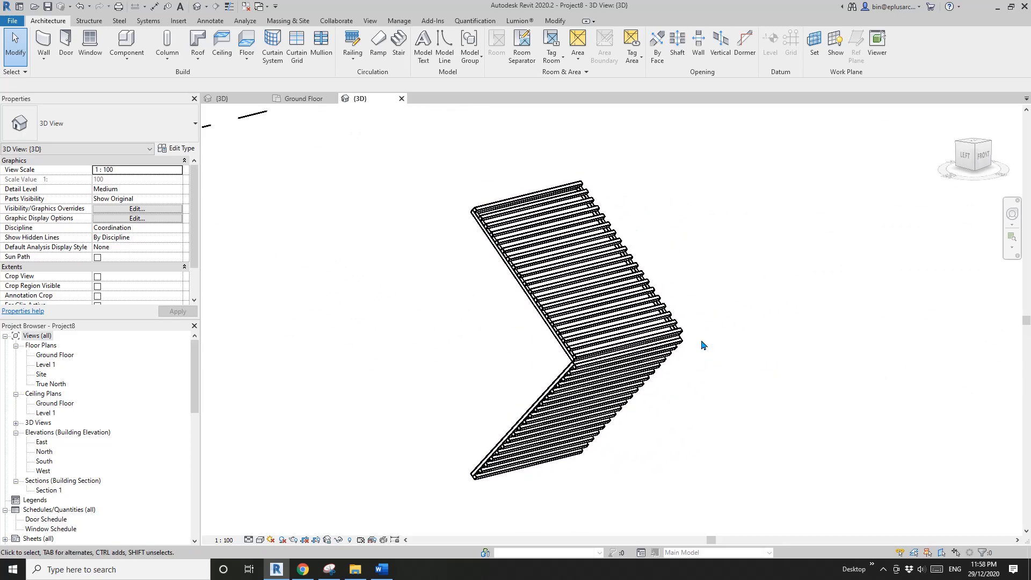